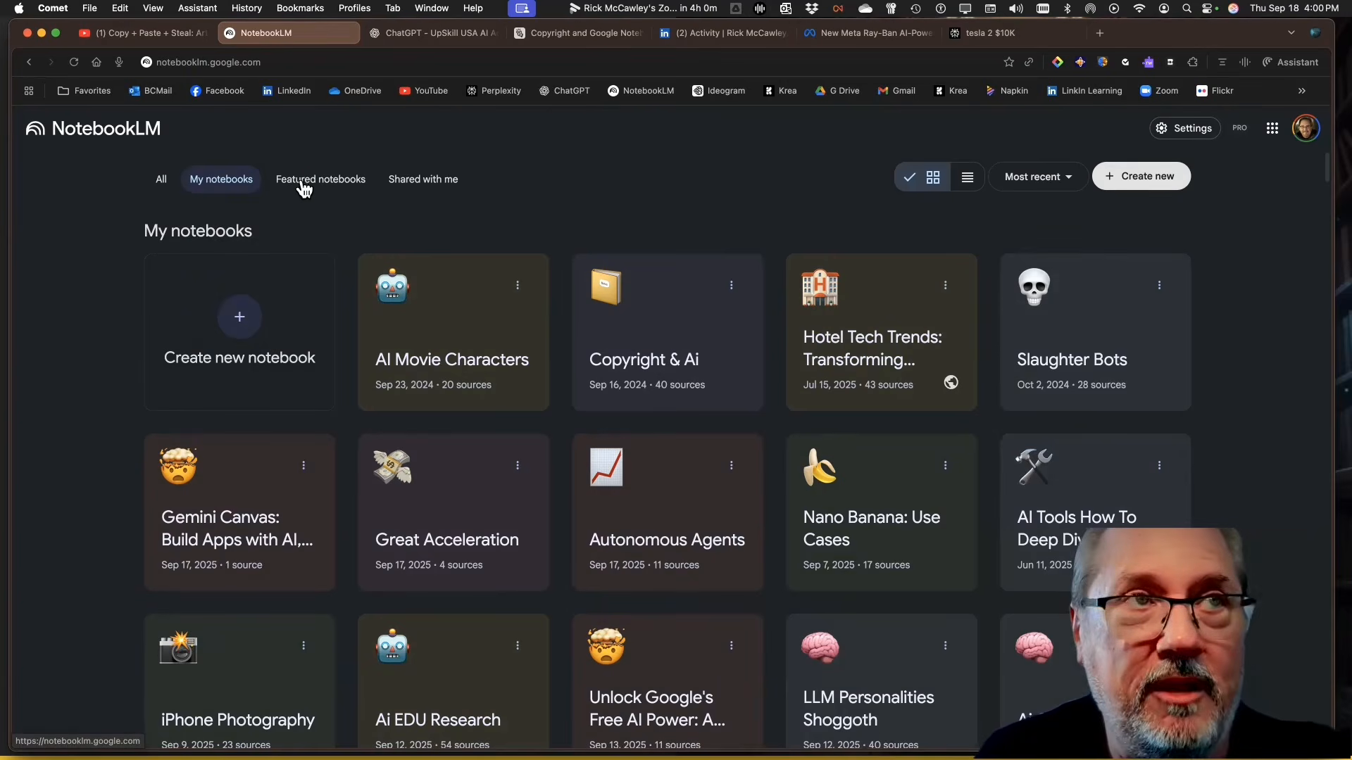
- Open the Copyright & Ai notebook and generate a new mind map from all its sources
left_click(660, 321)
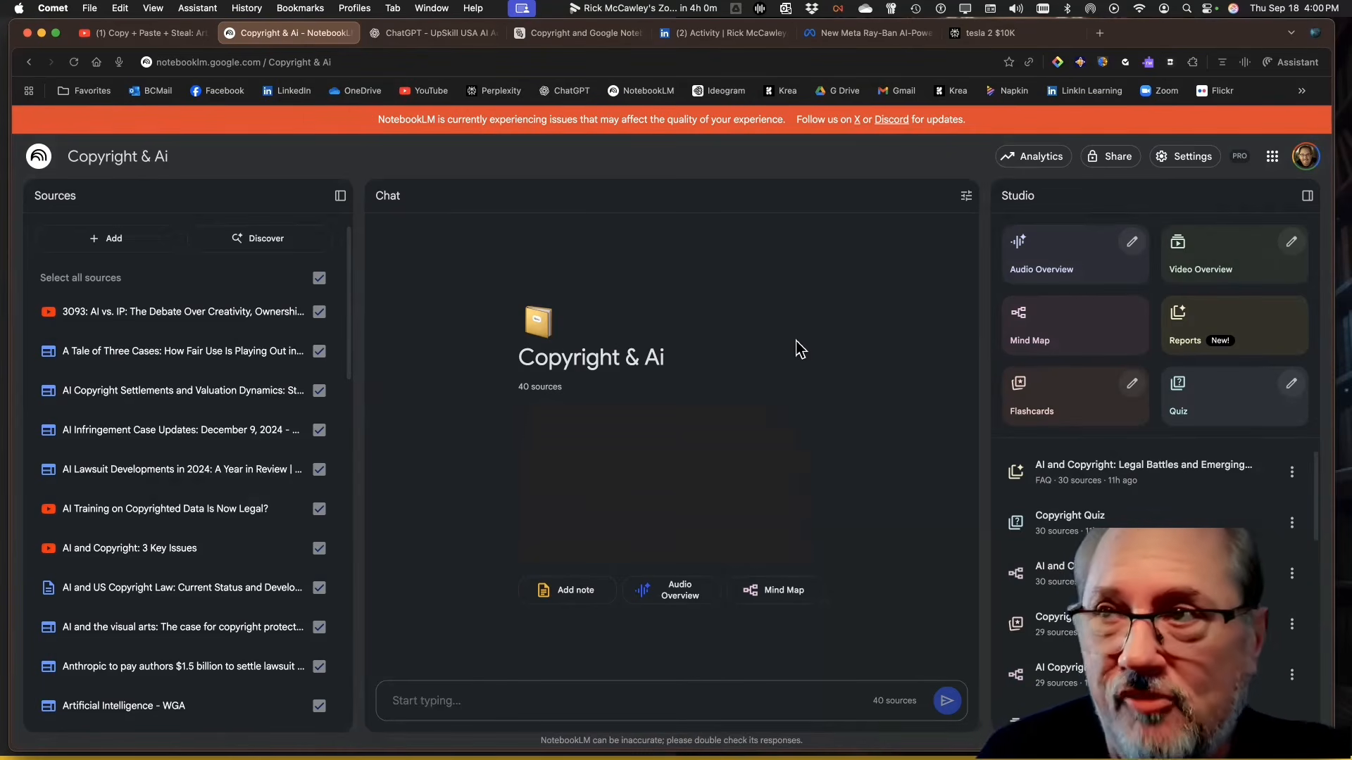
left_click(1034, 329)
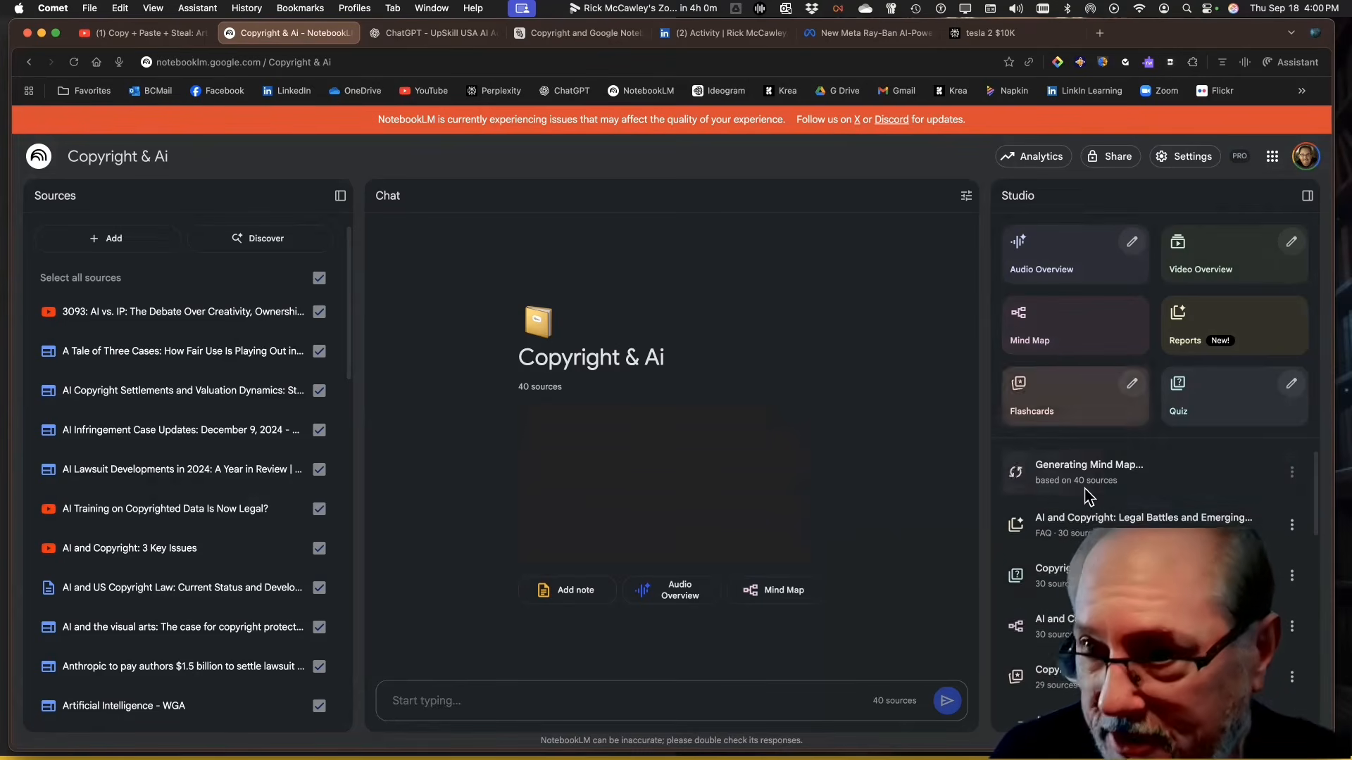
- View the existing mind map on AI and copyright law, expanding the precedent-setting court cases and Getty Images v. Midjourney branches, and return to the Studio overview
left_click(1077, 621)
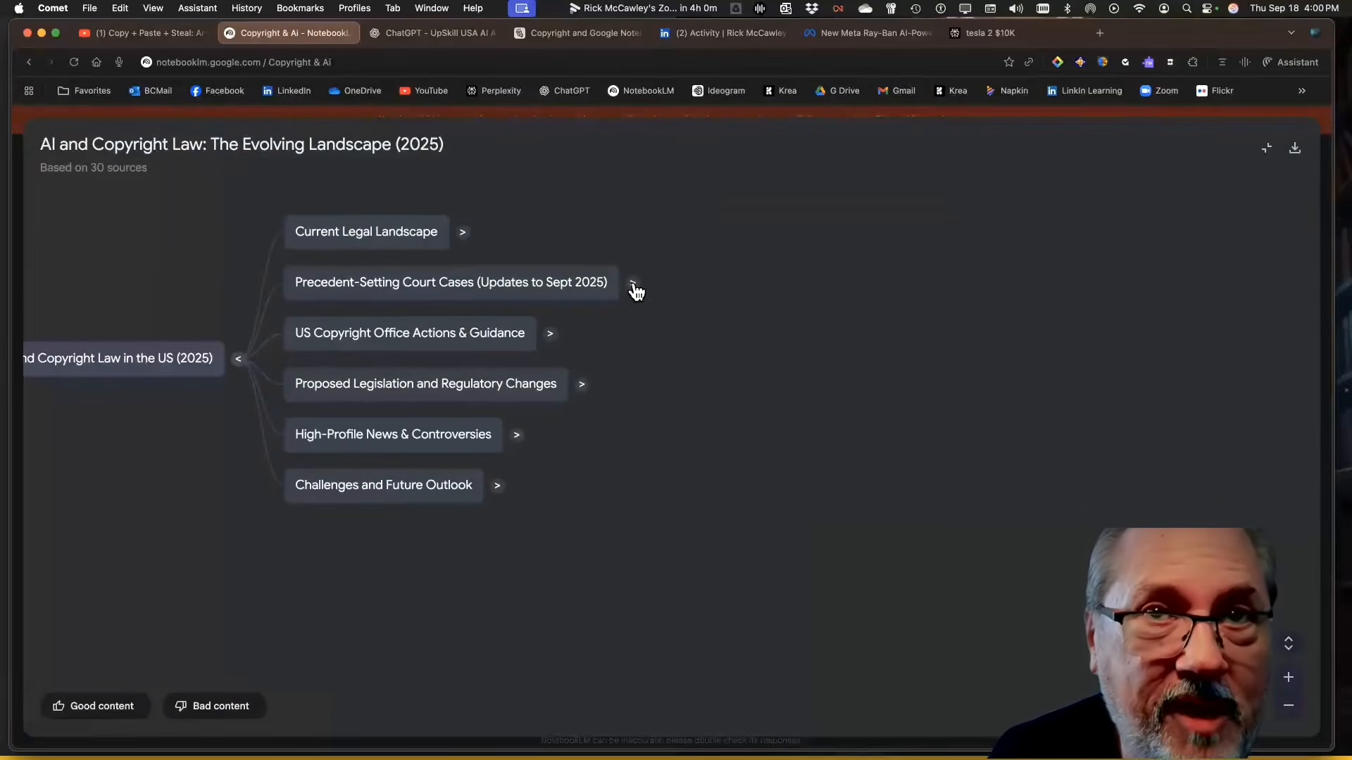
left_click(634, 289)
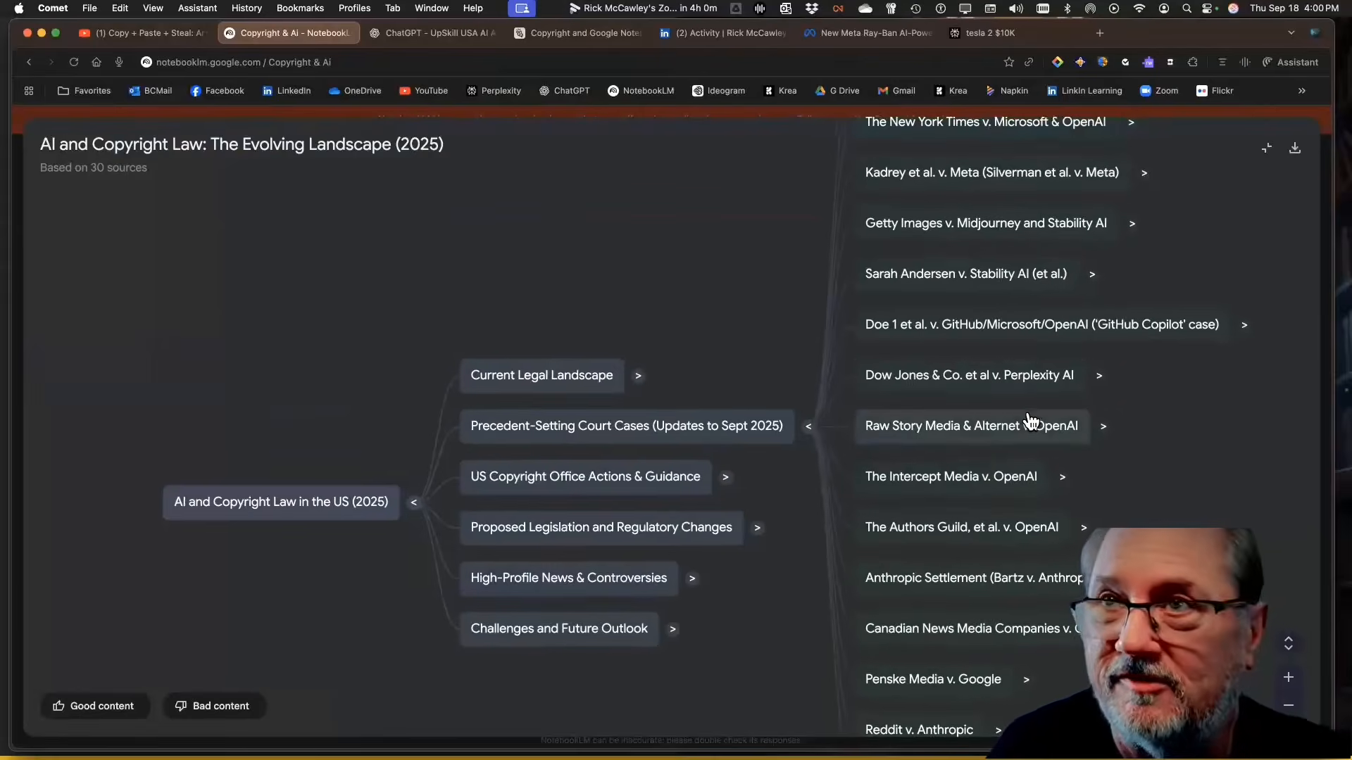
left_click_drag(1162, 385, 891, 491)
left_click_drag(830, 303, 811, 304)
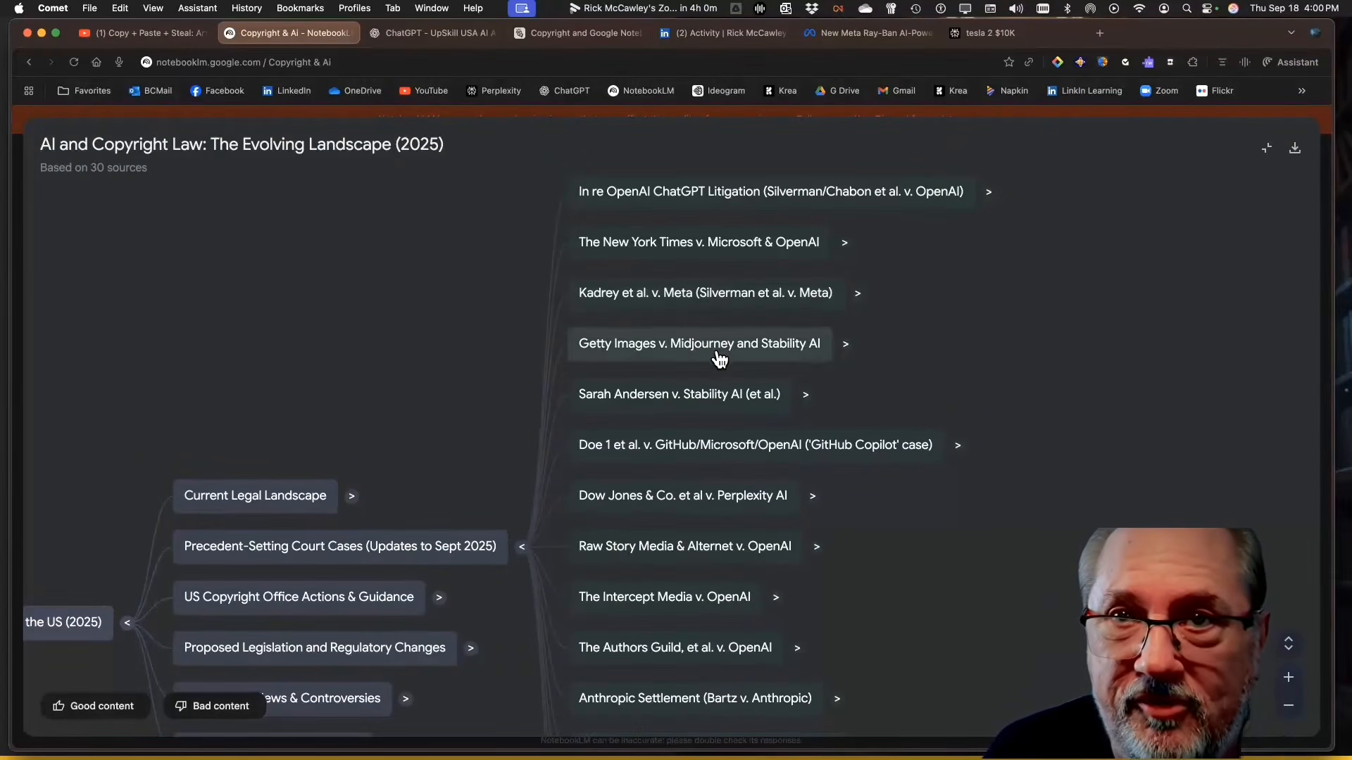
left_click(845, 345)
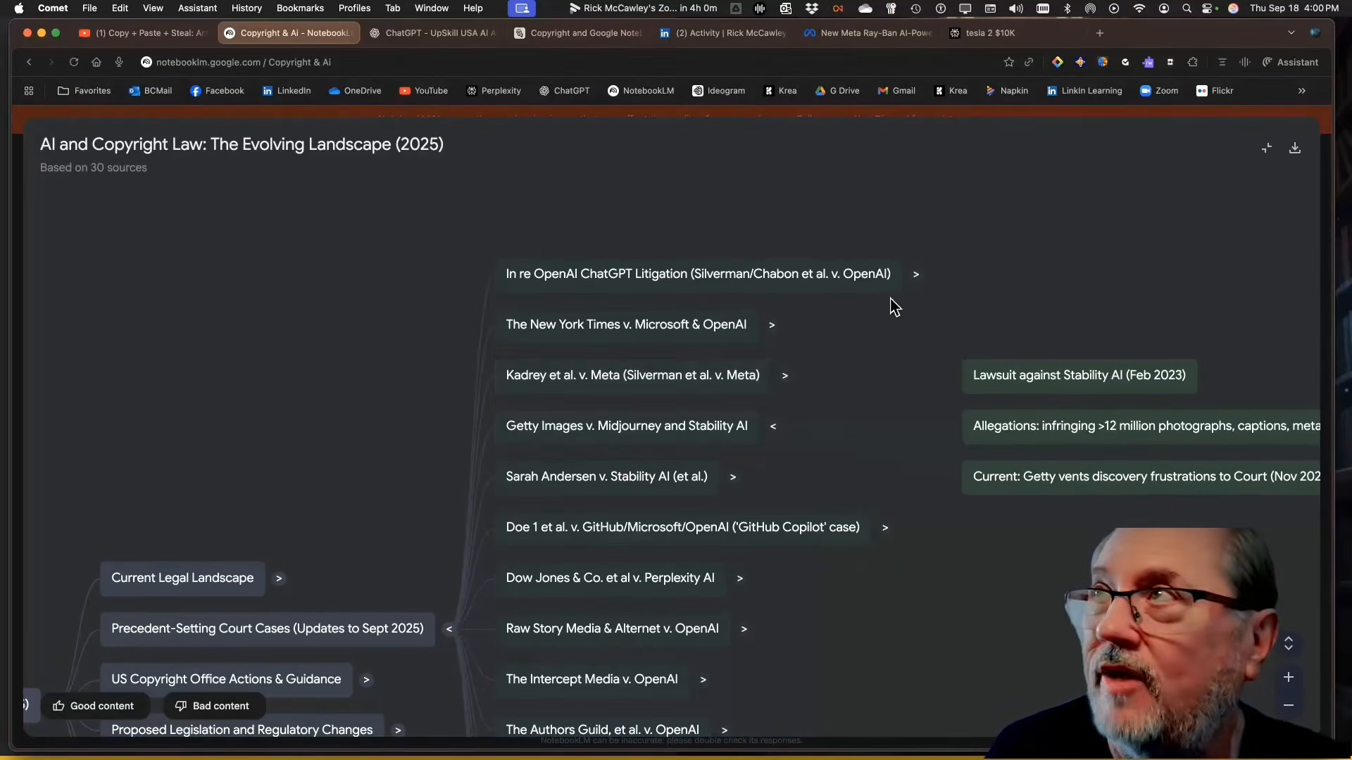
left_click(1267, 151)
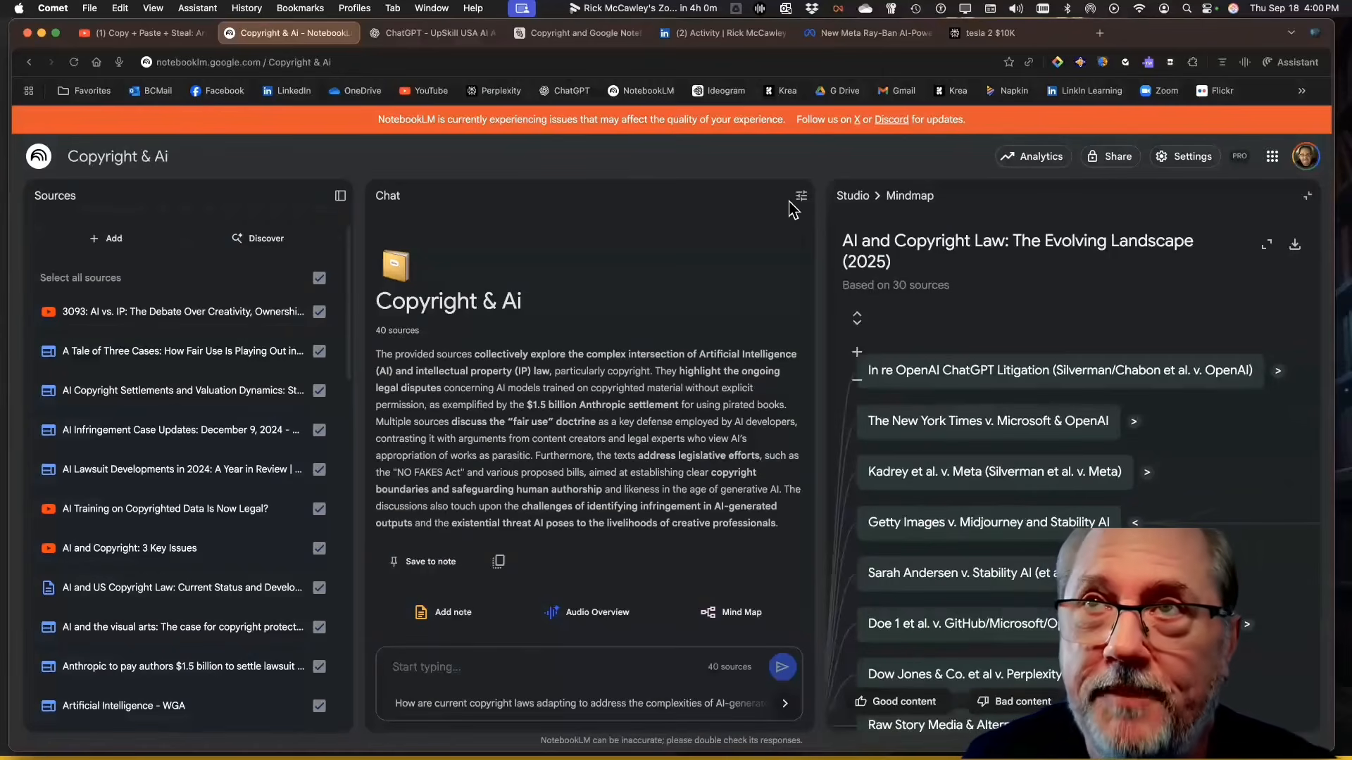
left_click(853, 196)
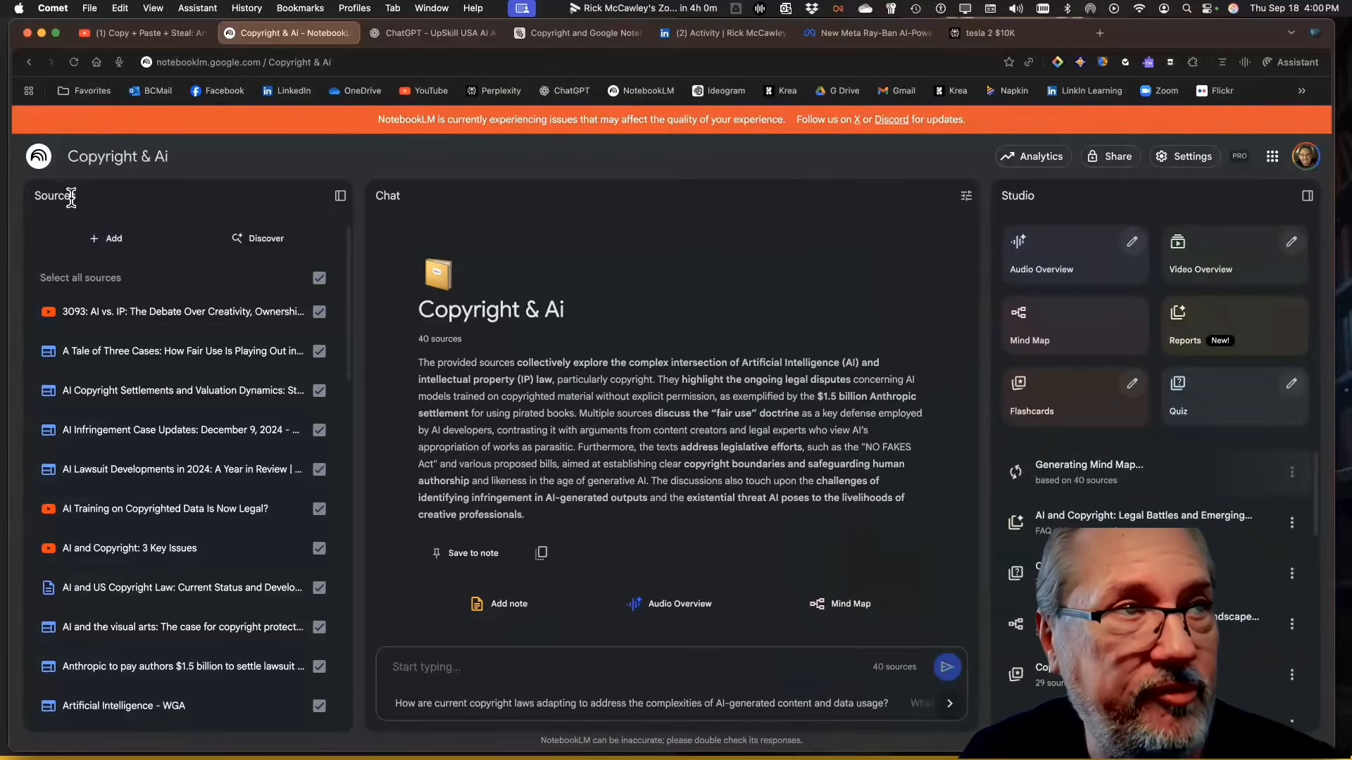
- Look at the source guide of "3093: AI vs. IP" and return to the source list
left_click(92, 322)
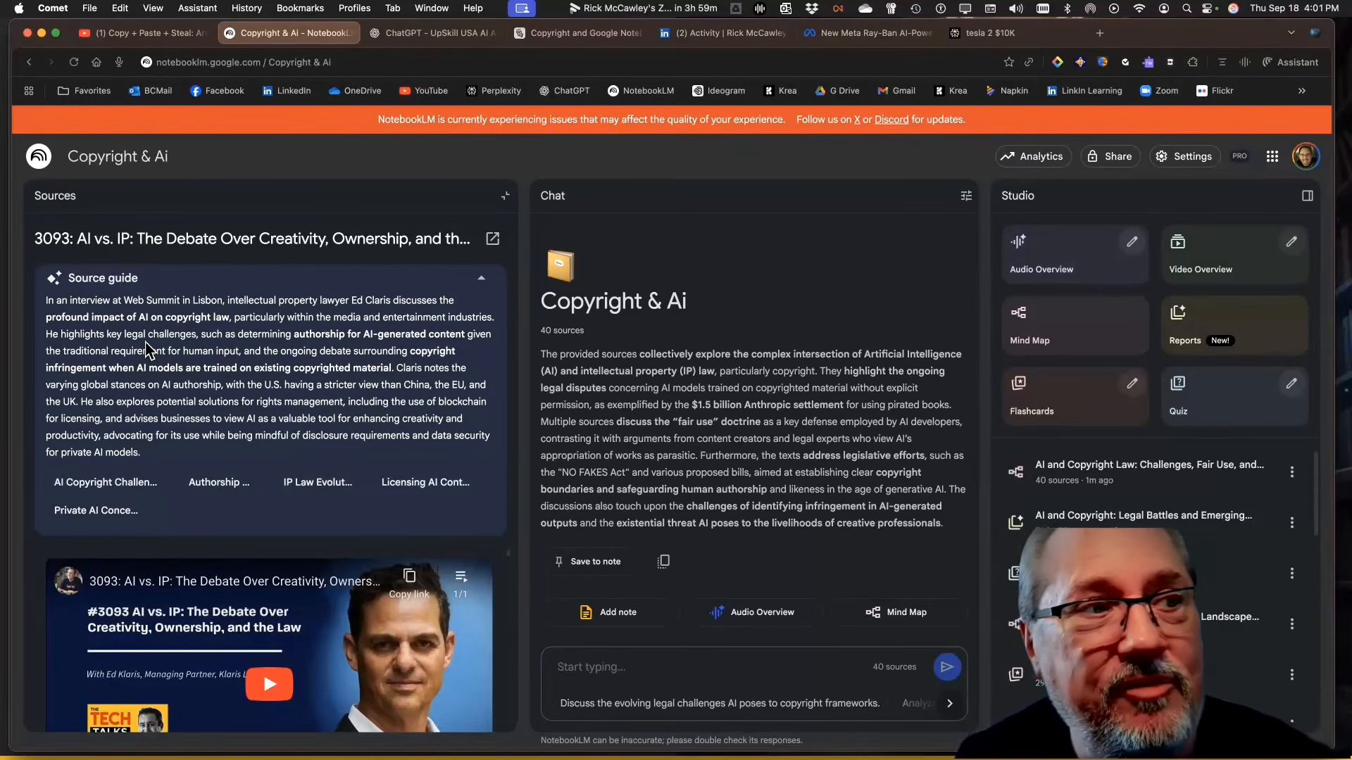
left_click(62, 197)
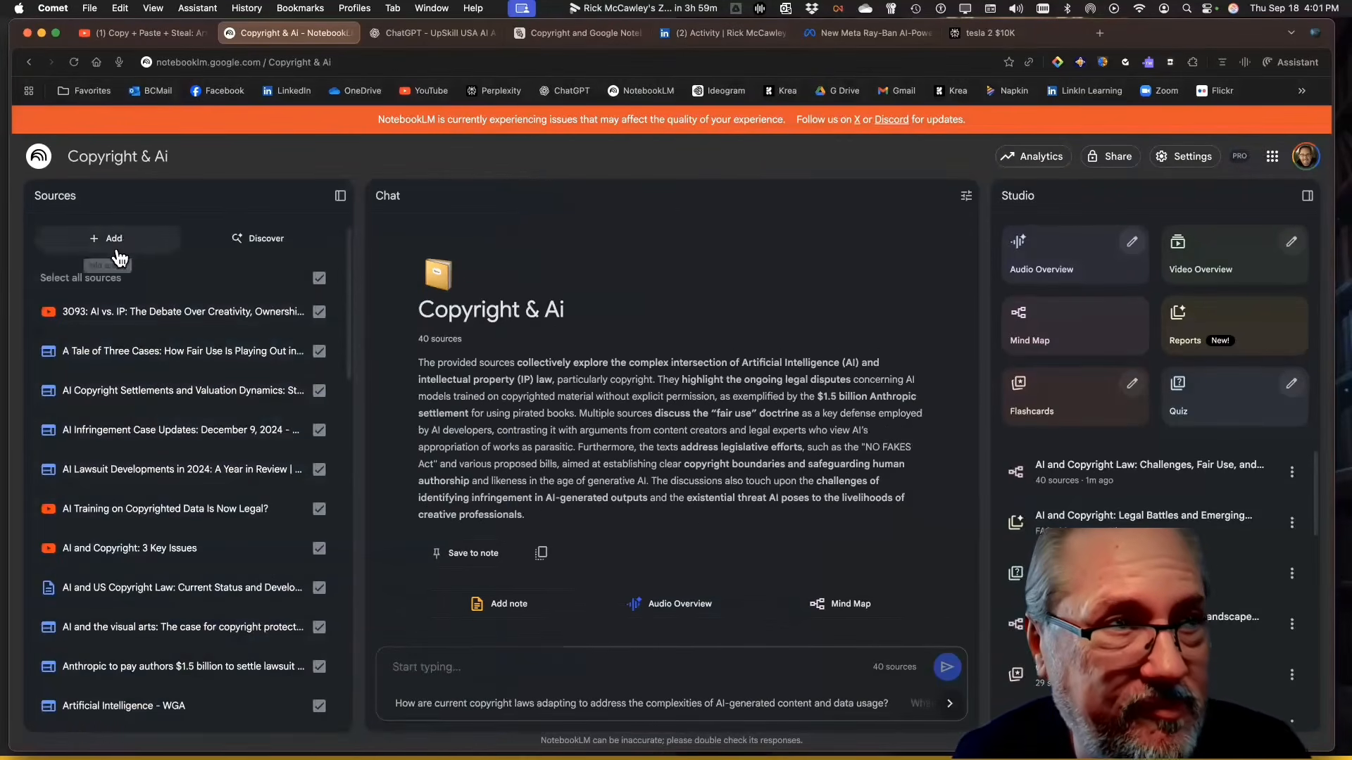
- Add Copyright copy.pdf from Google Drive as a source and look through the updated source list
left_click(111, 240)
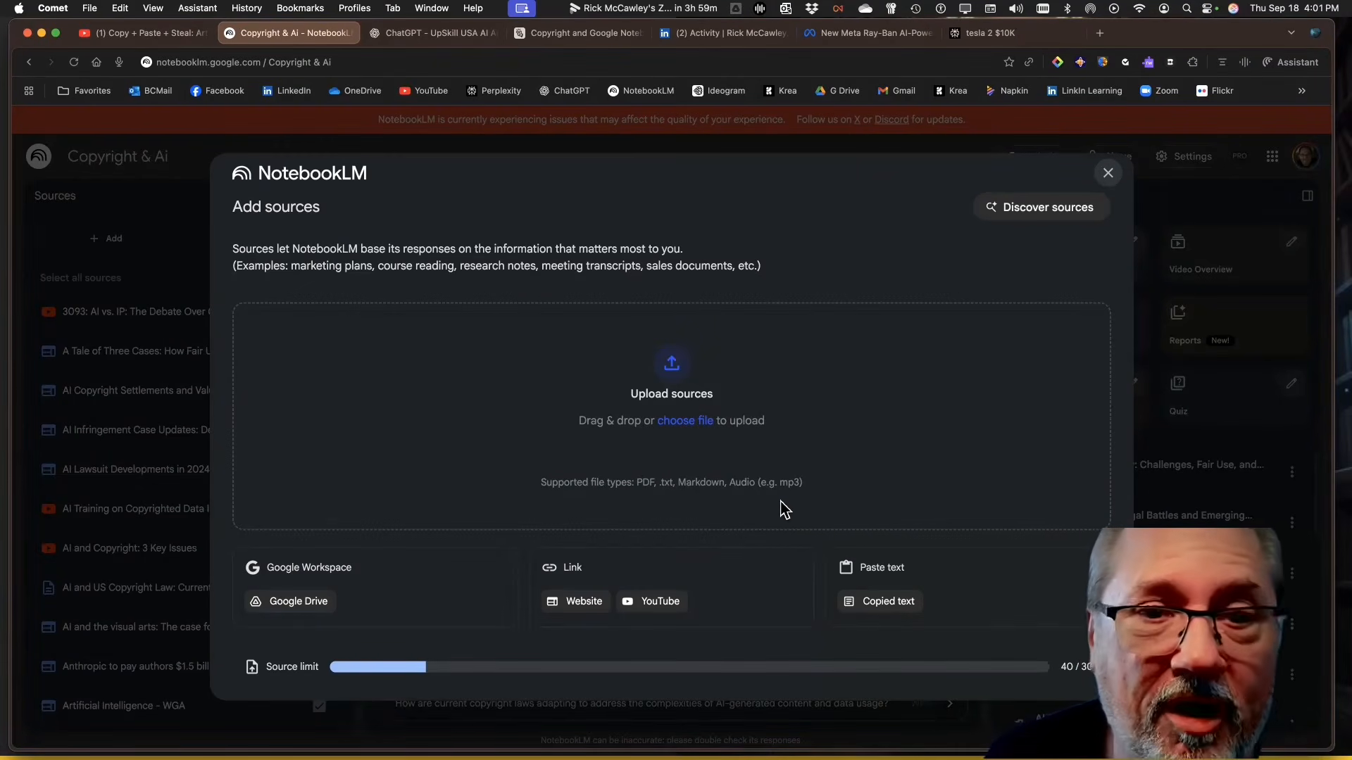
left_click(297, 604)
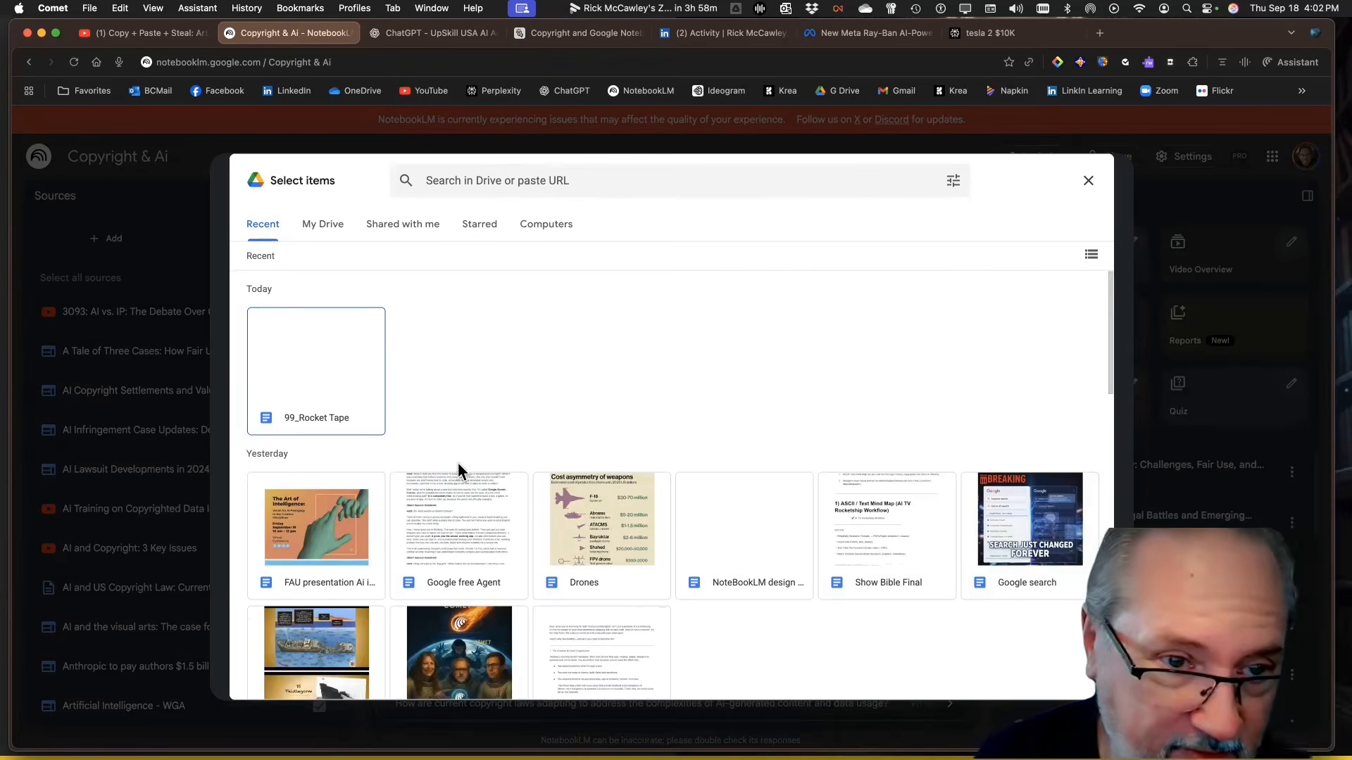
scroll(467, 572, "down", 4)
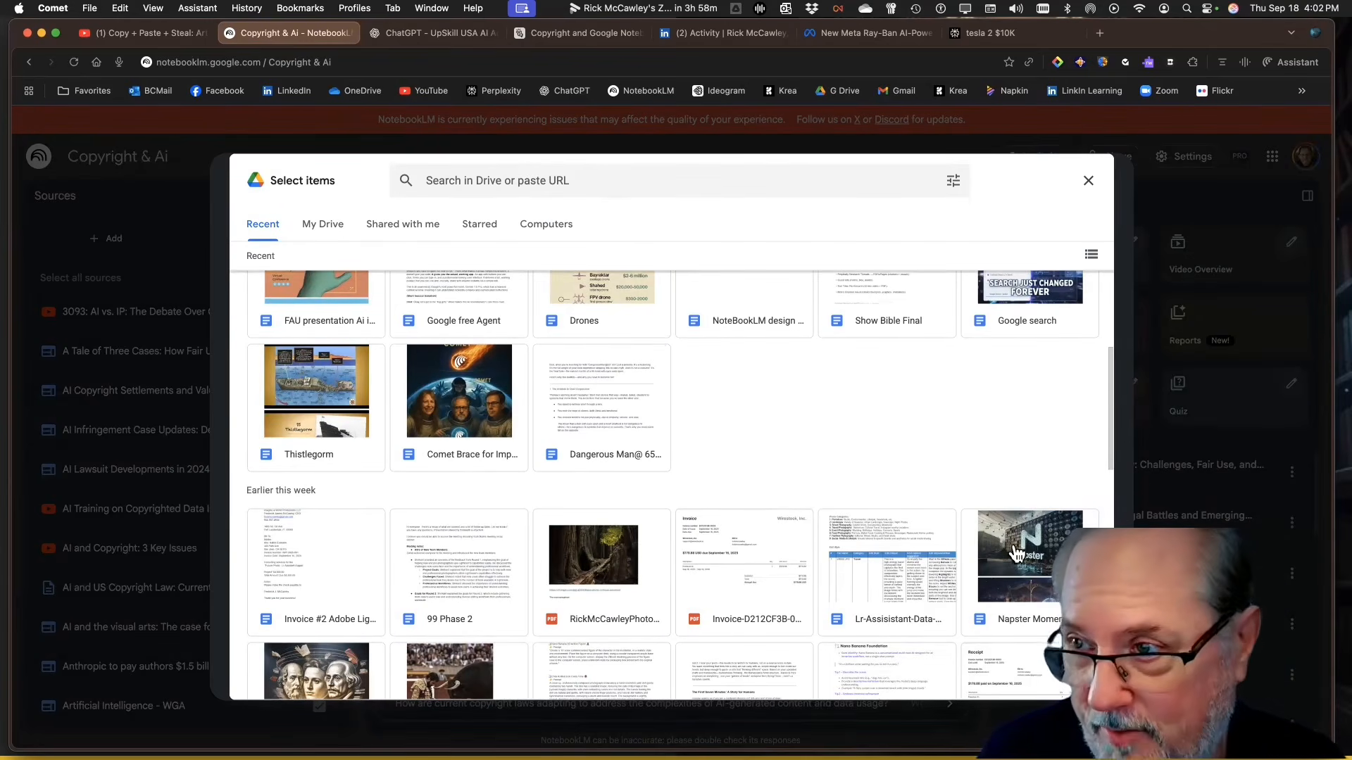
scroll(1002, 552, "down", 5)
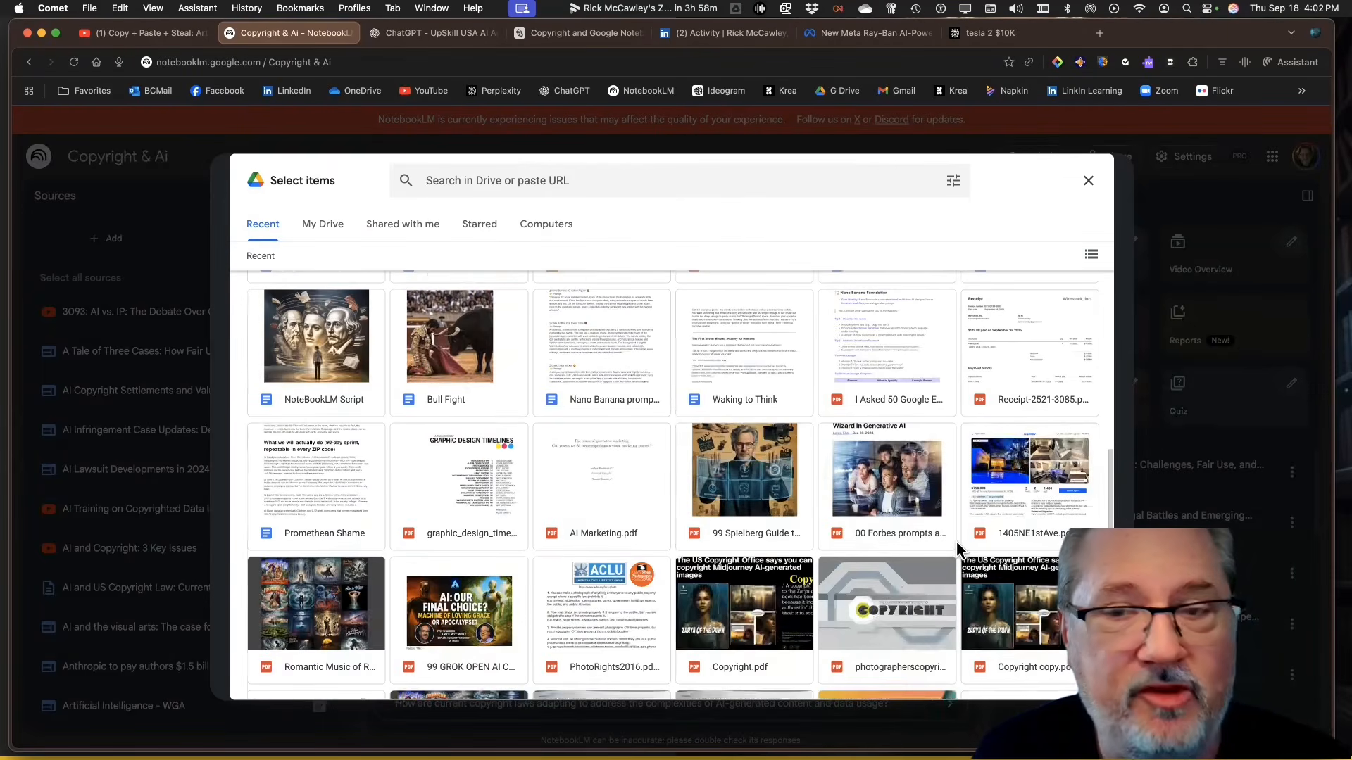
scroll(957, 545, "down", 3)
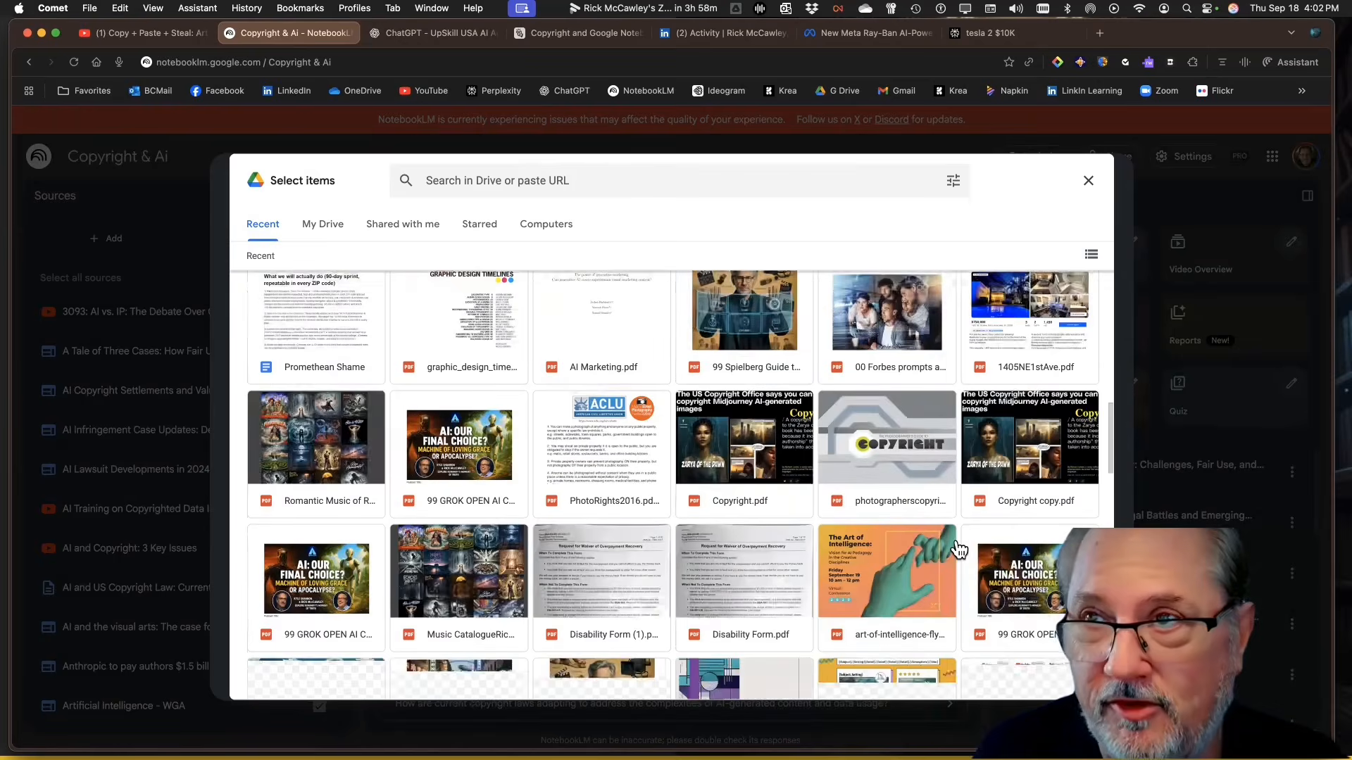
left_click(1016, 451)
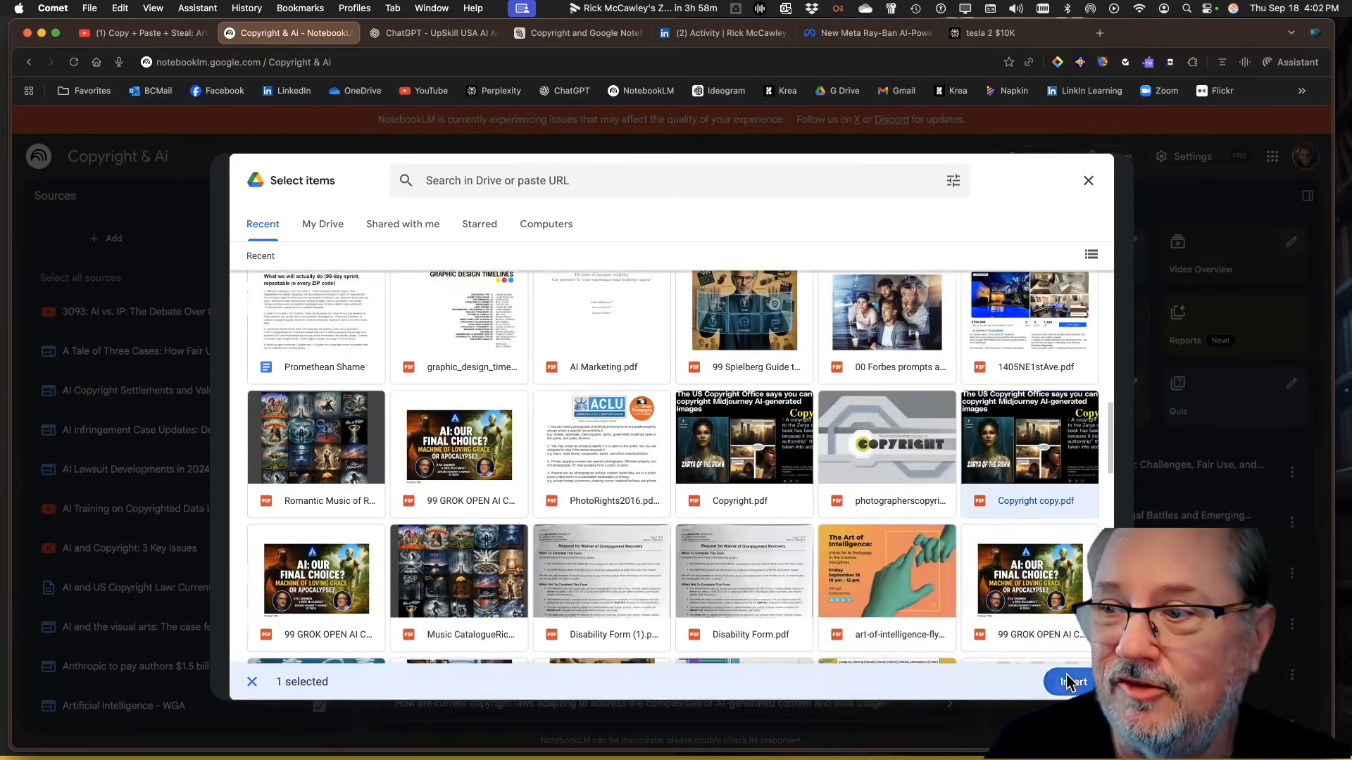
left_click(1068, 683)
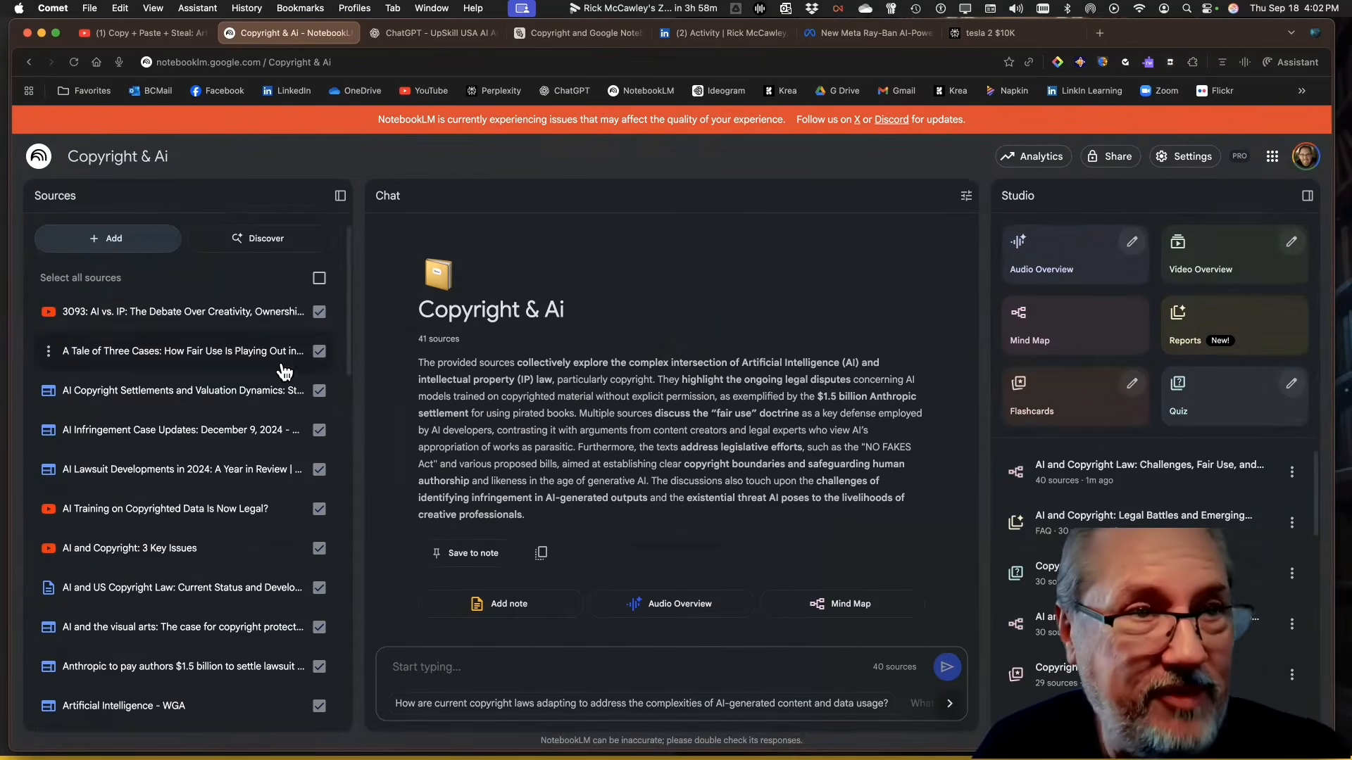
scroll(260, 440, "down", 10)
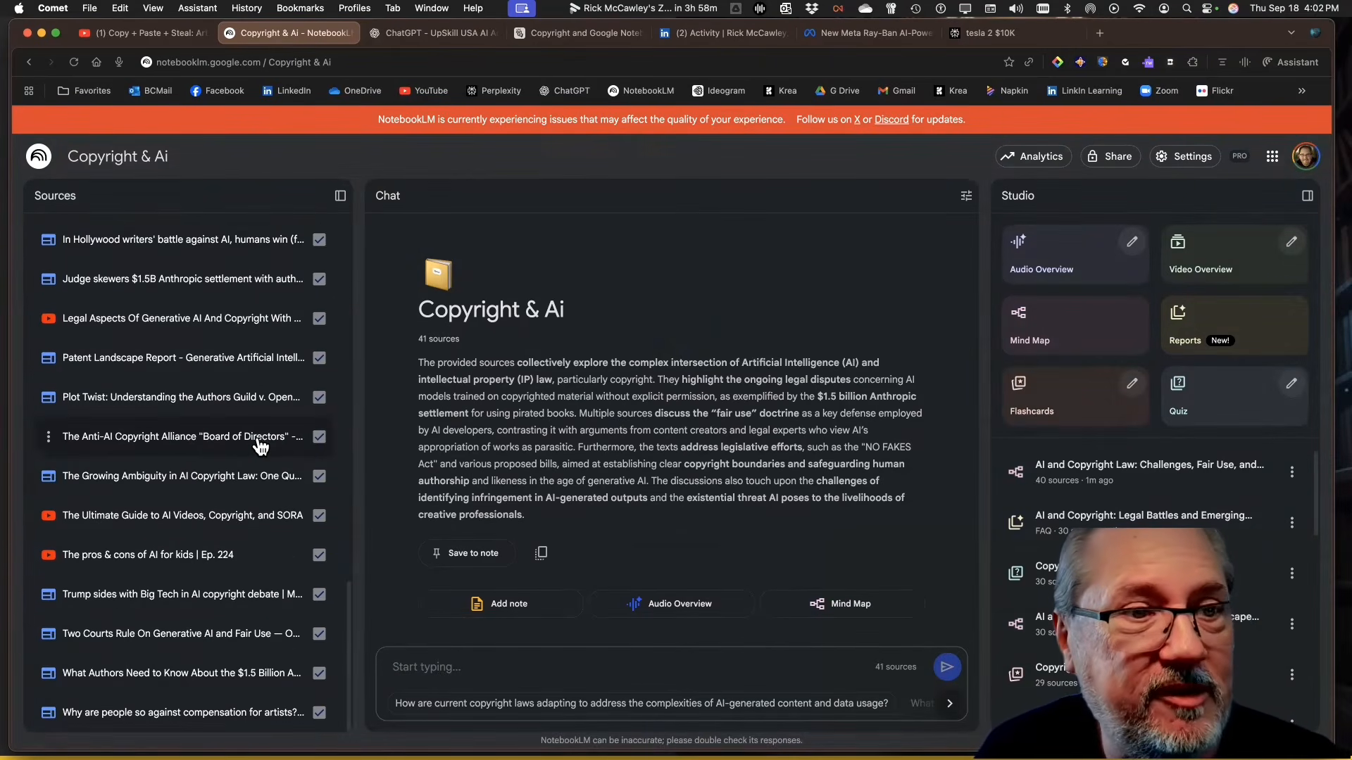
scroll(260, 444, "up", 10)
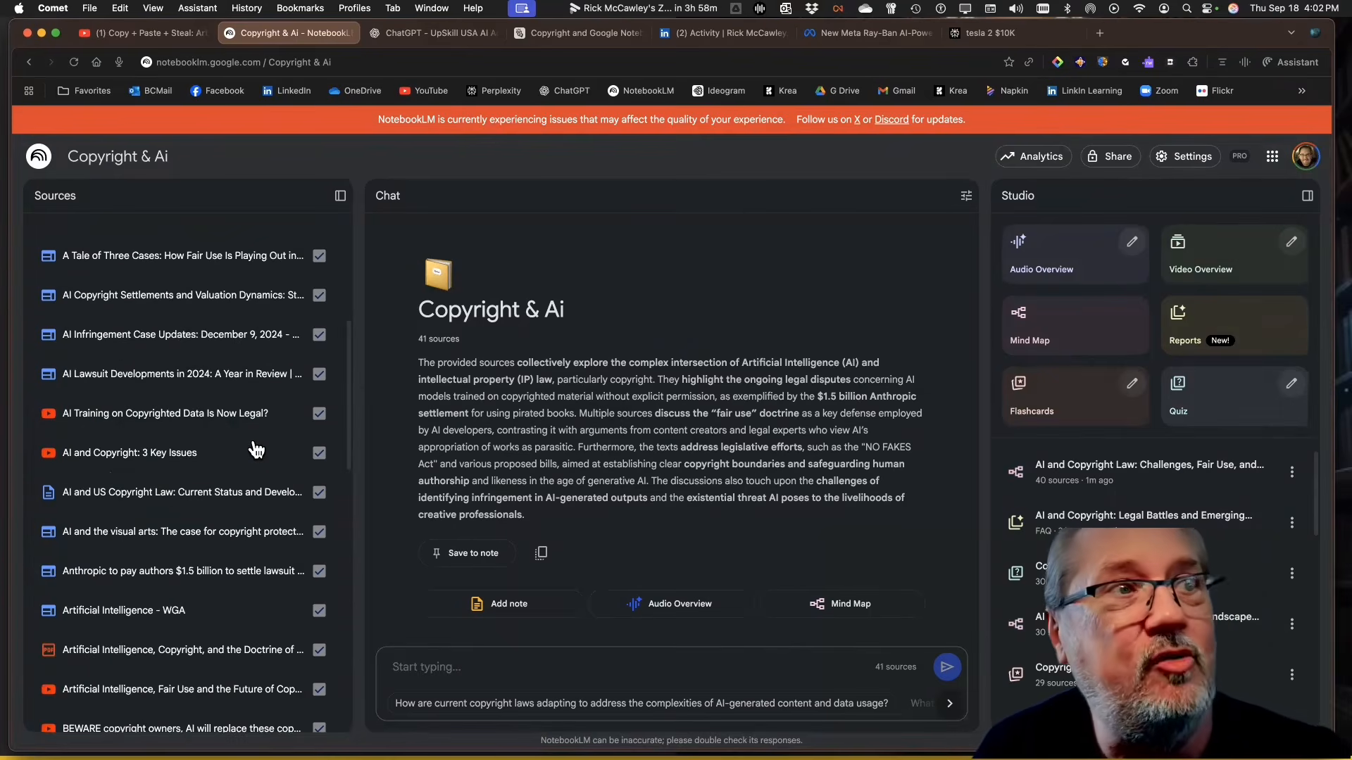
scroll(257, 449, "up", 3)
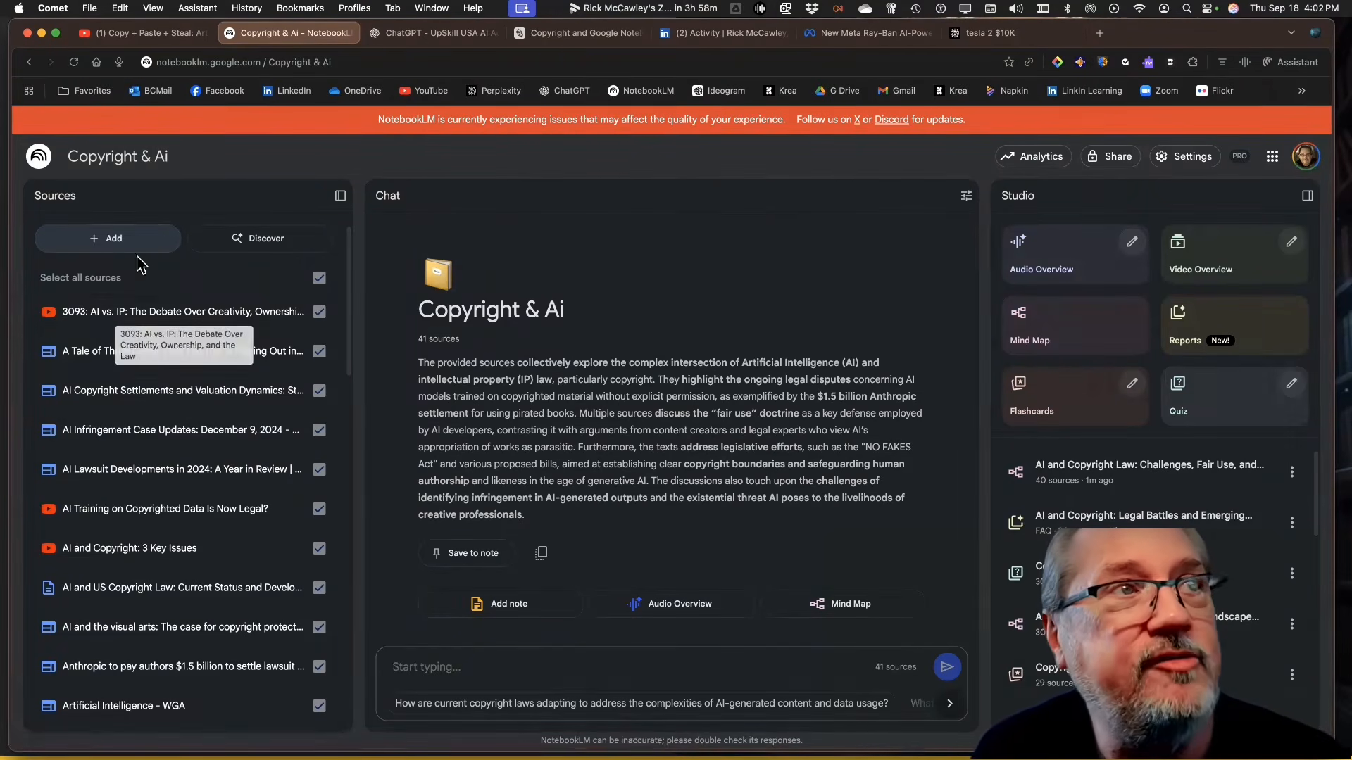
- Start adding another source, switch to YouTube and copy the share link of the "Copy + Paste + Steal" video
left_click(112, 240)
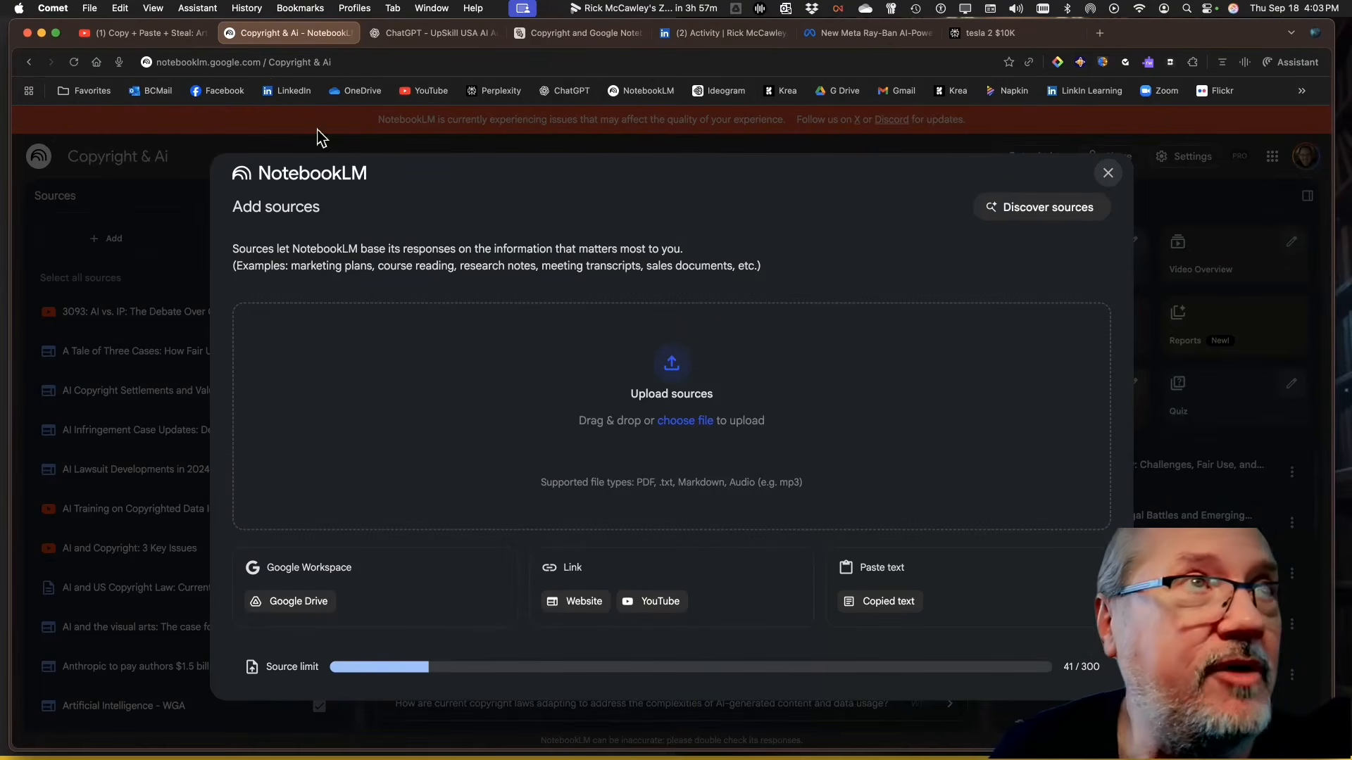
left_click(169, 33)
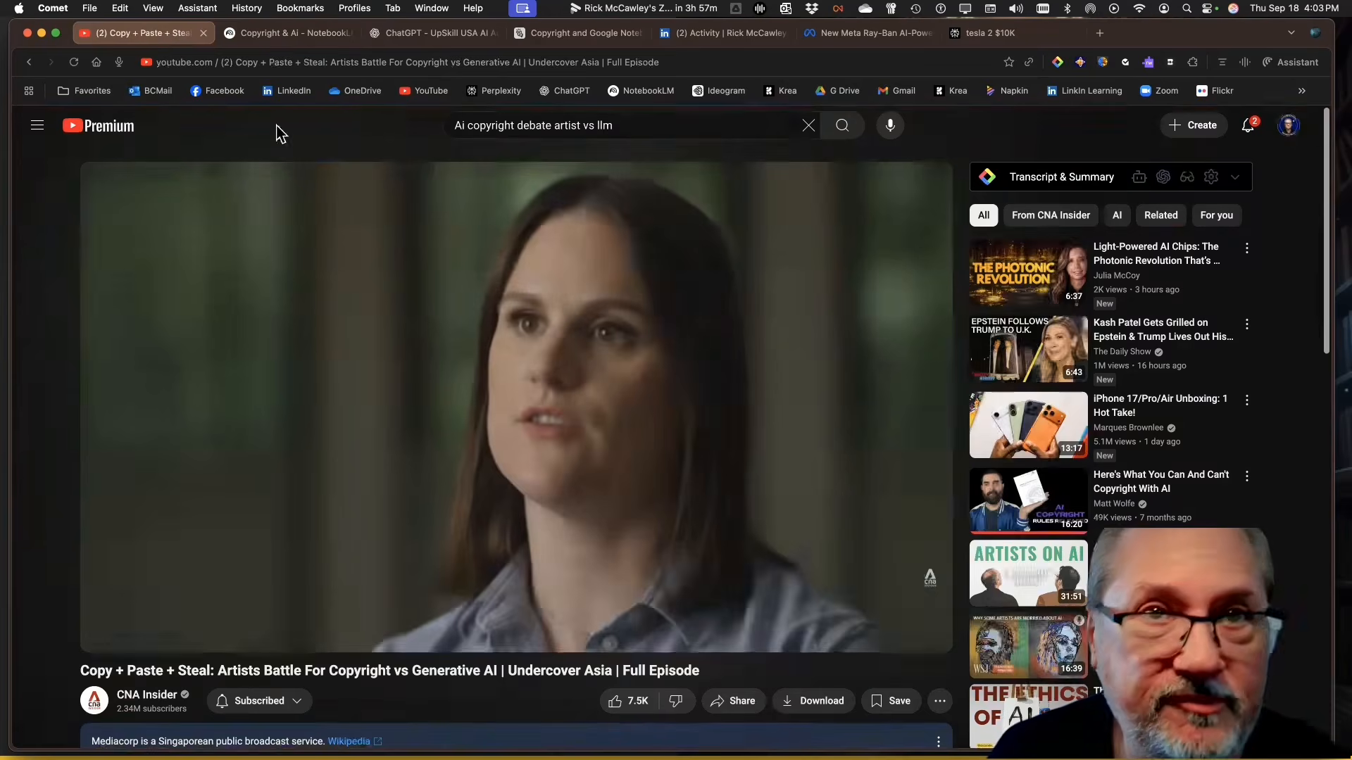
mouse_move(134, 600)
left_mouse_down()
mouse_move(109, 602)
mouse_move(160, 602)
left_mouse_up()
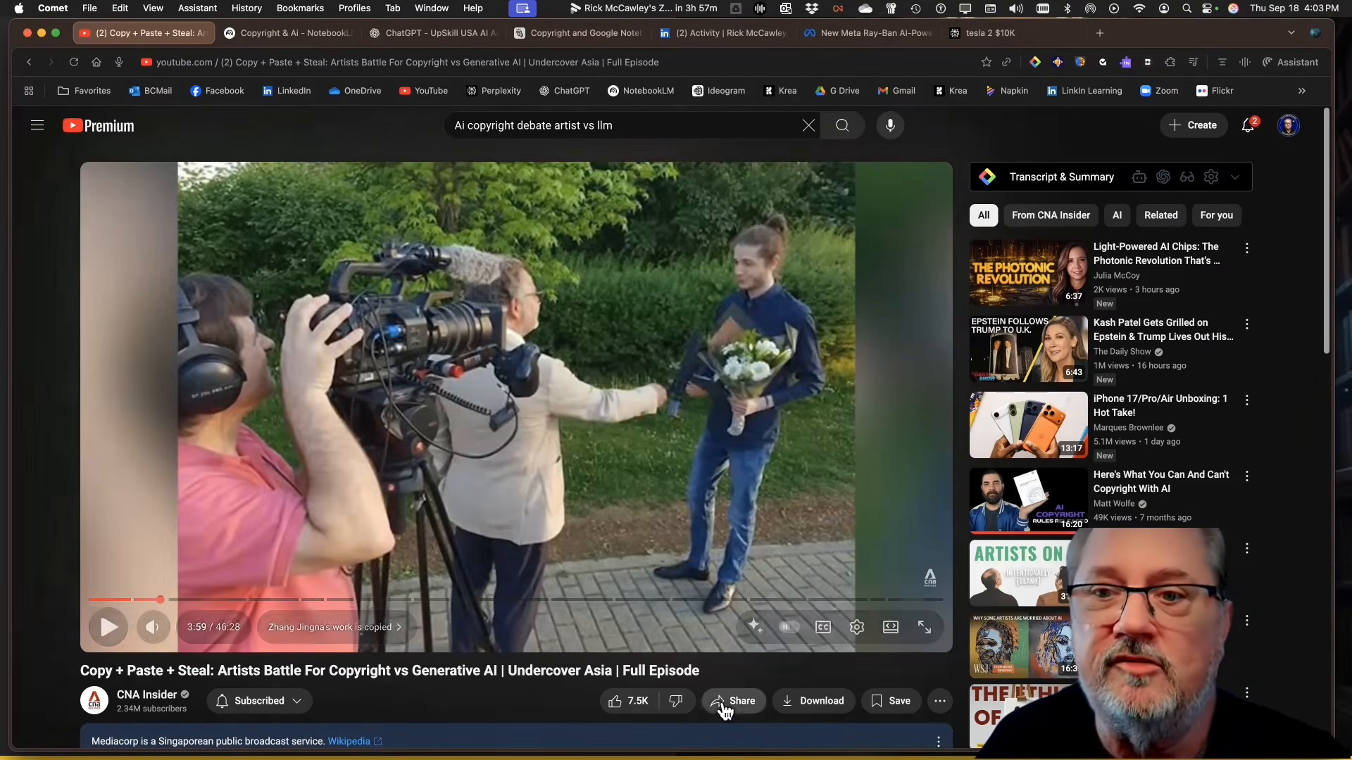
left_click(736, 704)
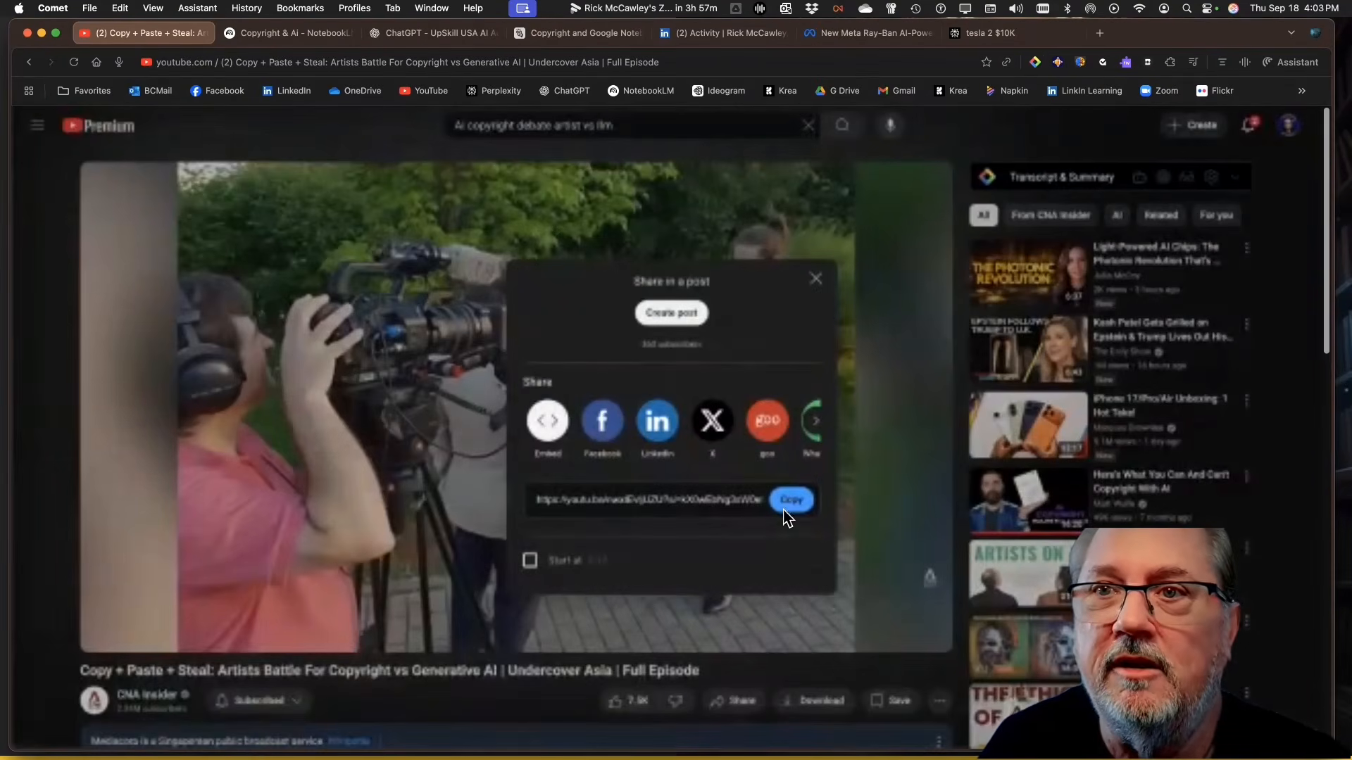
left_click(791, 501)
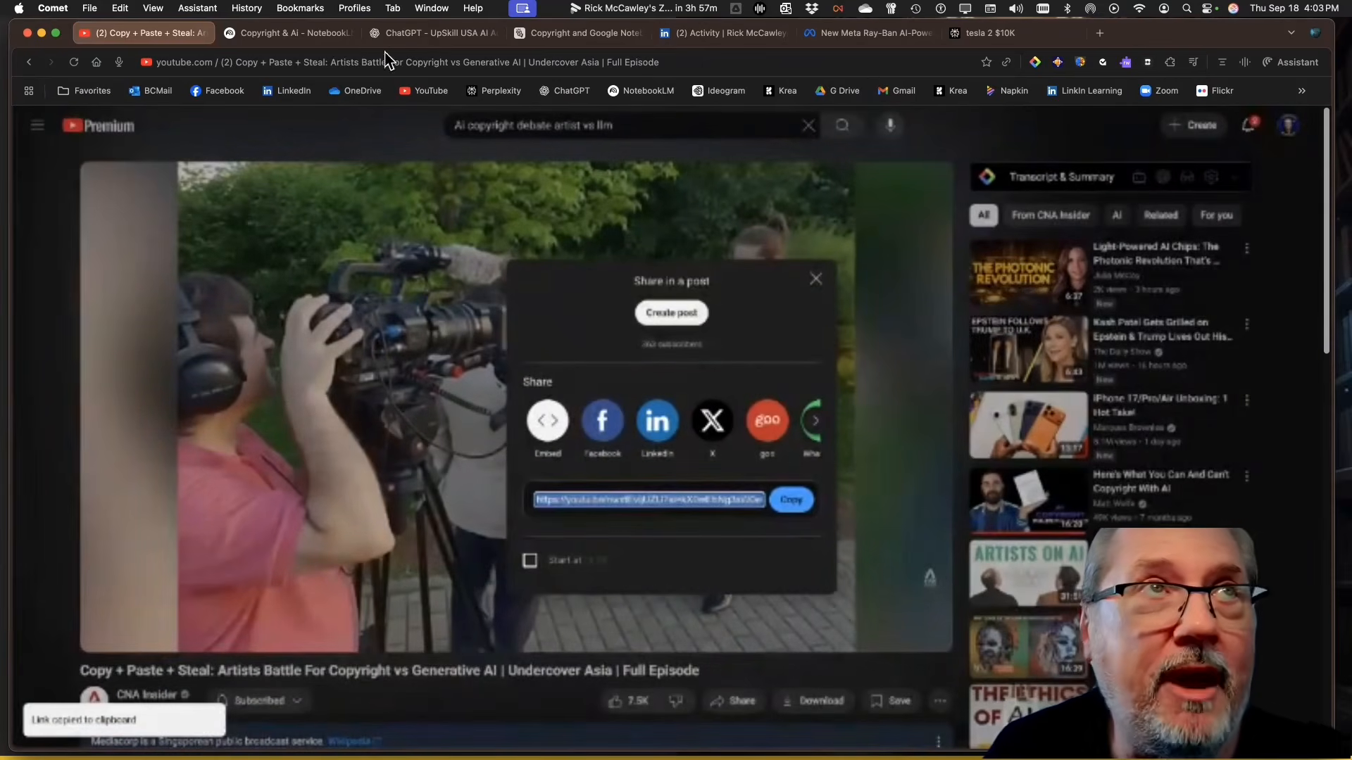
- Switch back to NotebookLM and insert the copied link as a YouTube source in the notebook
left_click(319, 39)
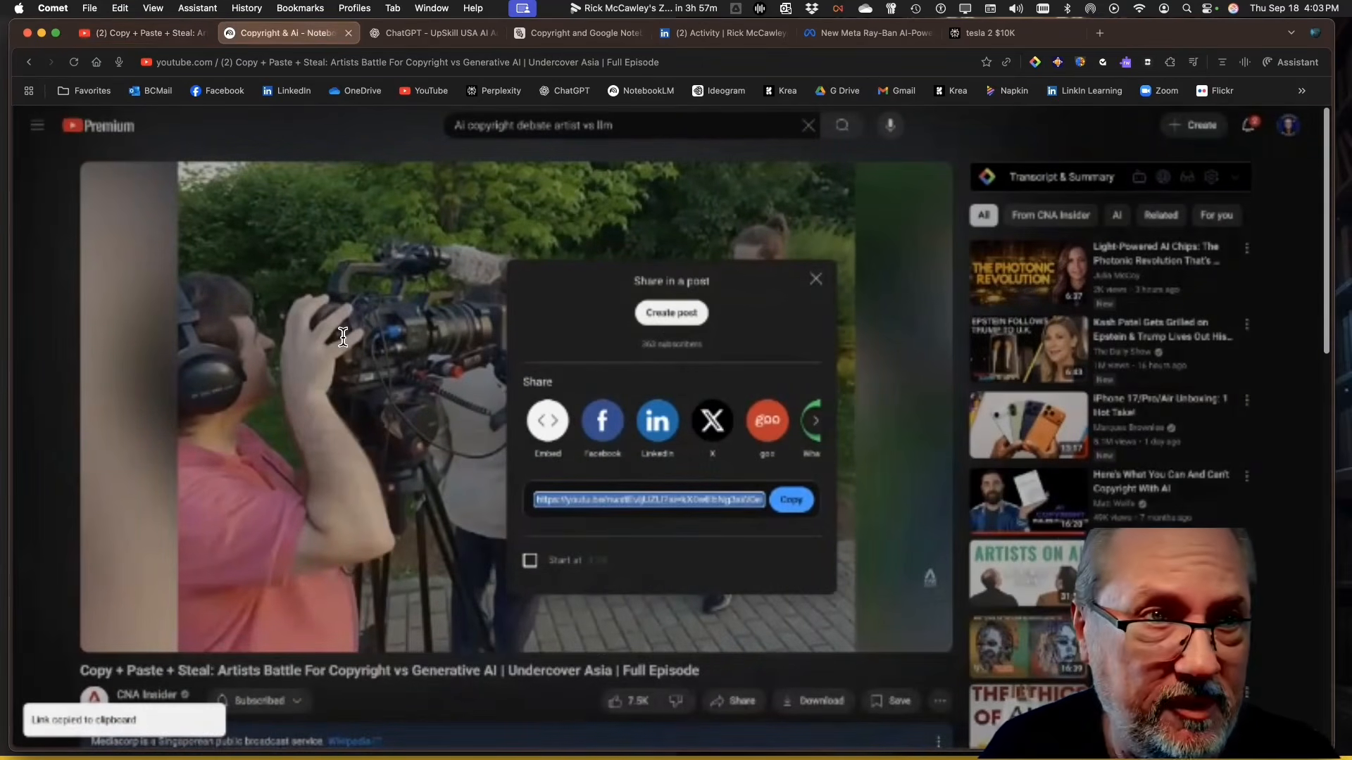
key("super+v")
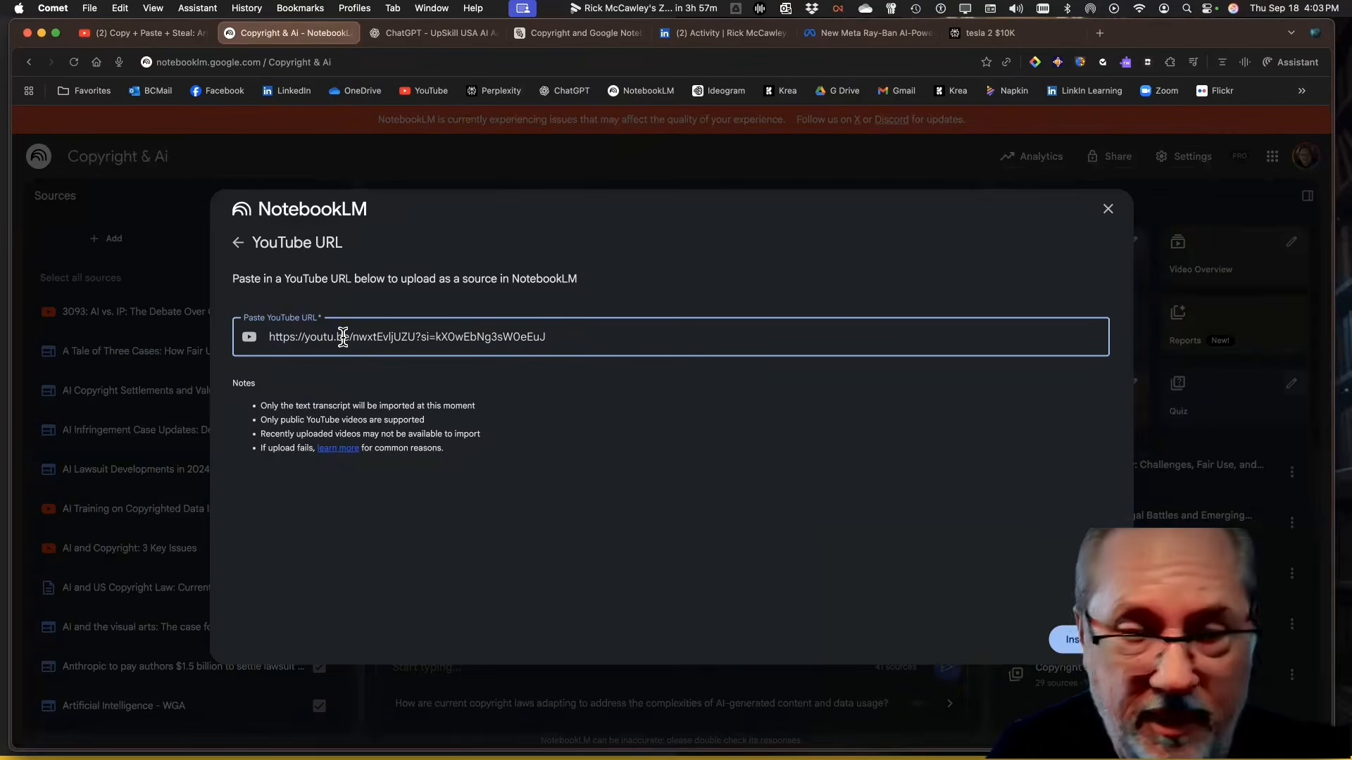
key("Return")
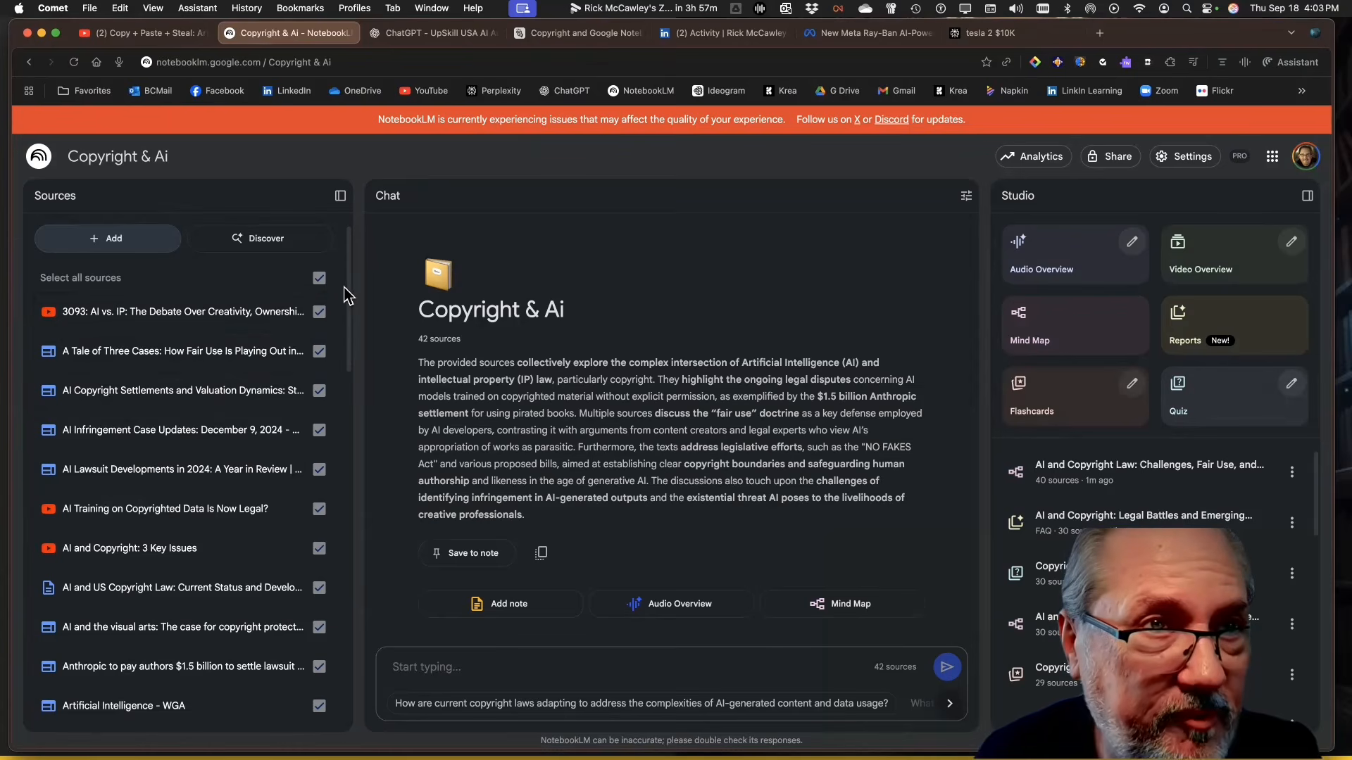
- Look at the source guide of "The Ultimate Guide to AI Videos, Copyright, and SORA" and return to the source list
left_click_drag(350, 295, 358, 662)
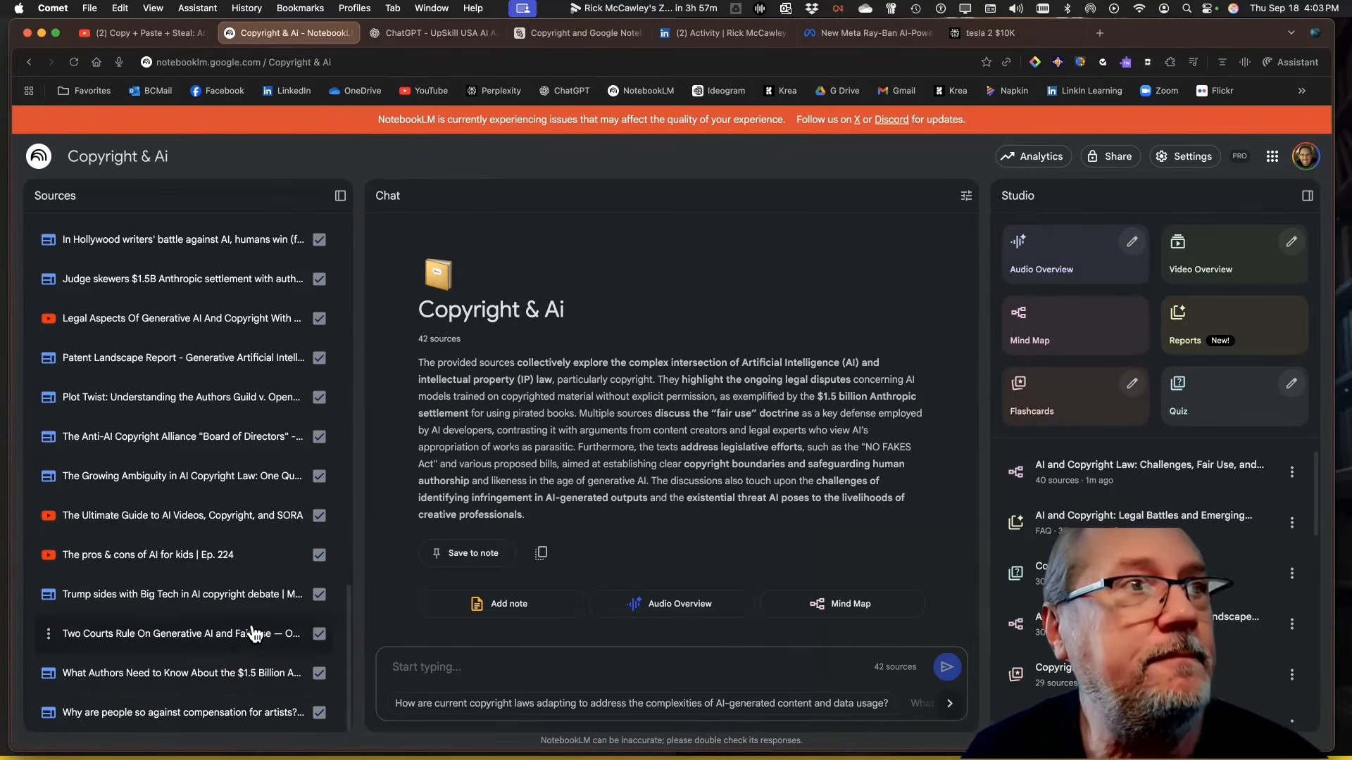
left_click(89, 524)
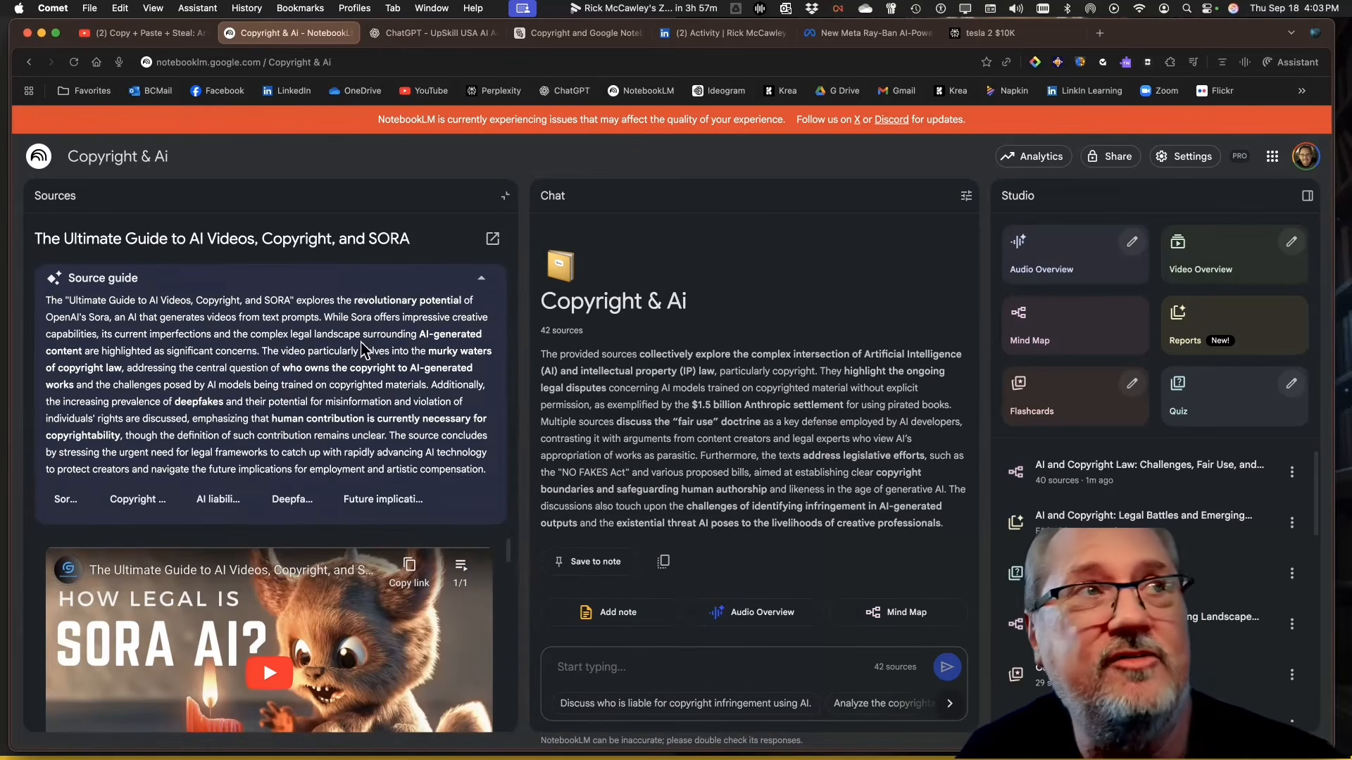
left_click(66, 196)
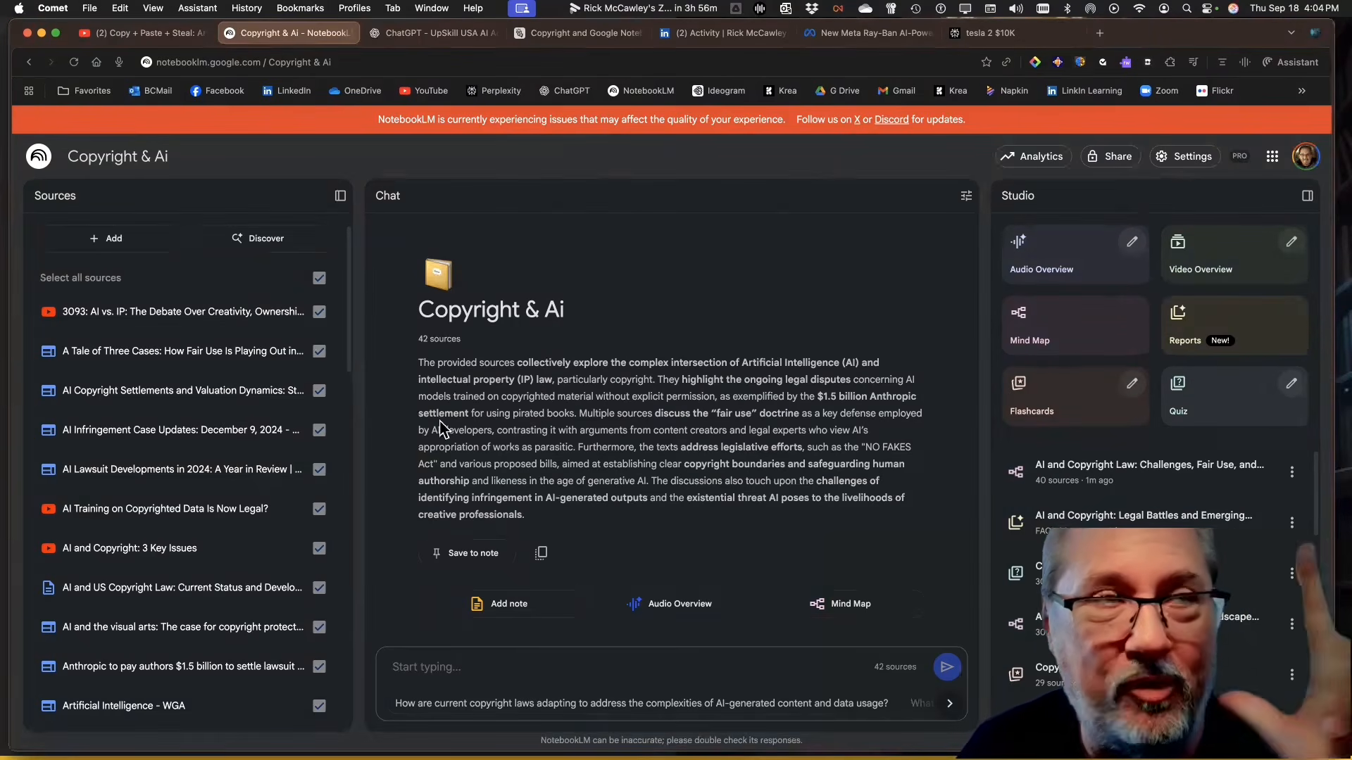
- Start discovering web sources with a request for all case law and precedent setting in the copyright field with artificial intelligence as the subject matter
left_click(278, 245)
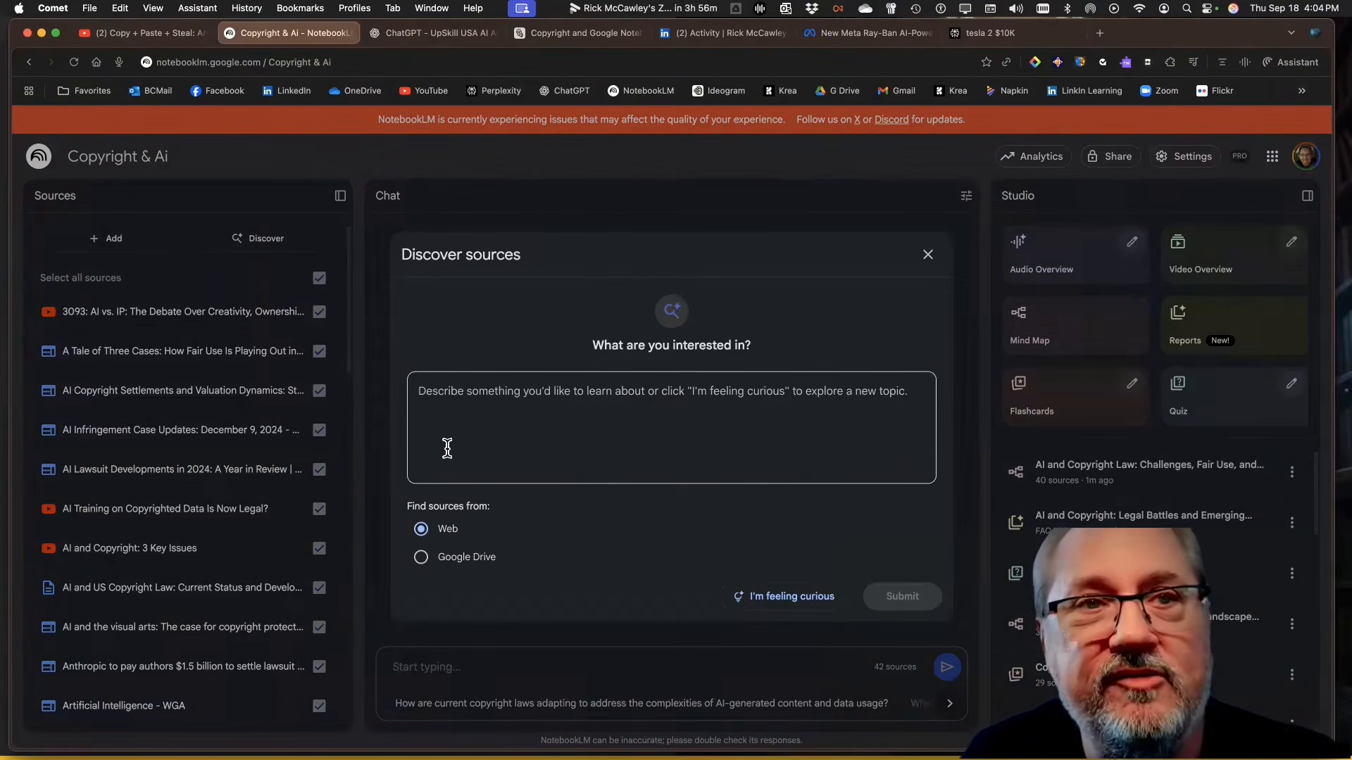
left_click(448, 403)
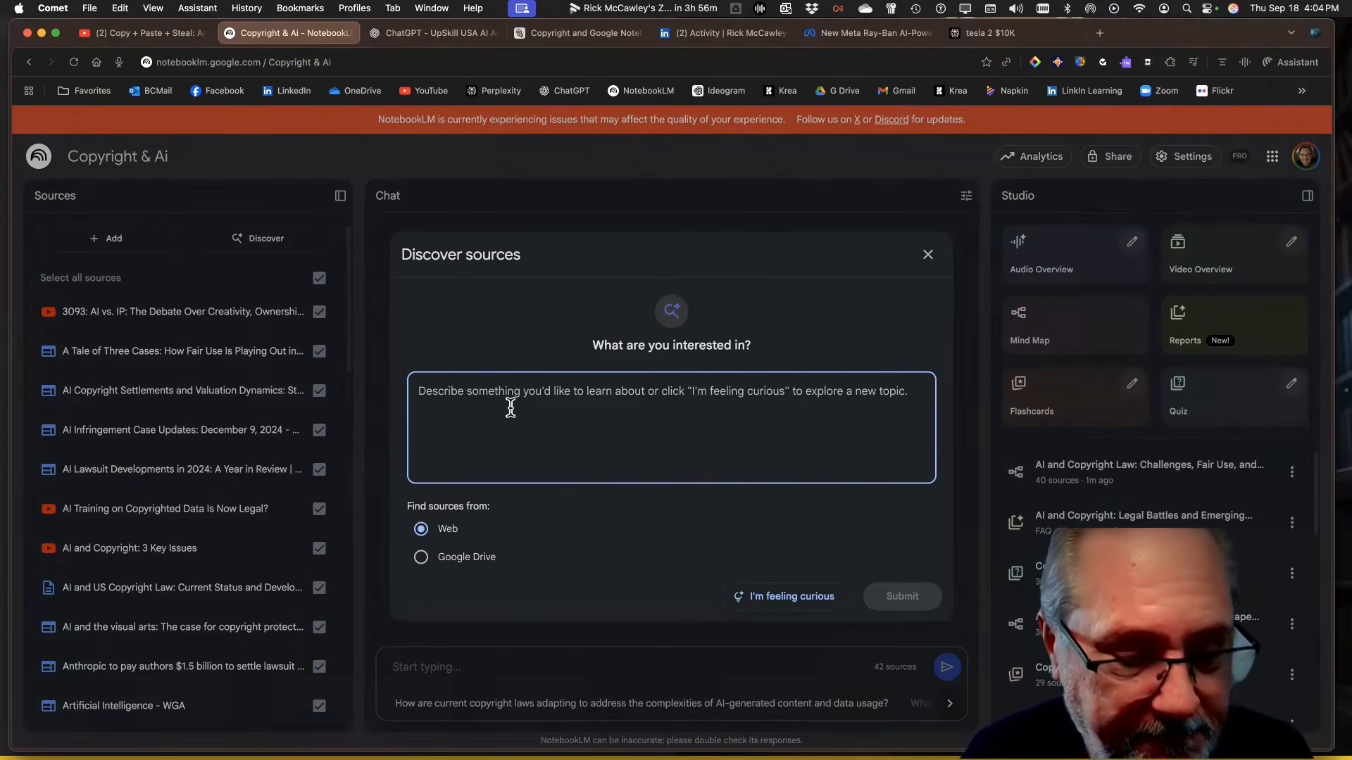
key("F5")
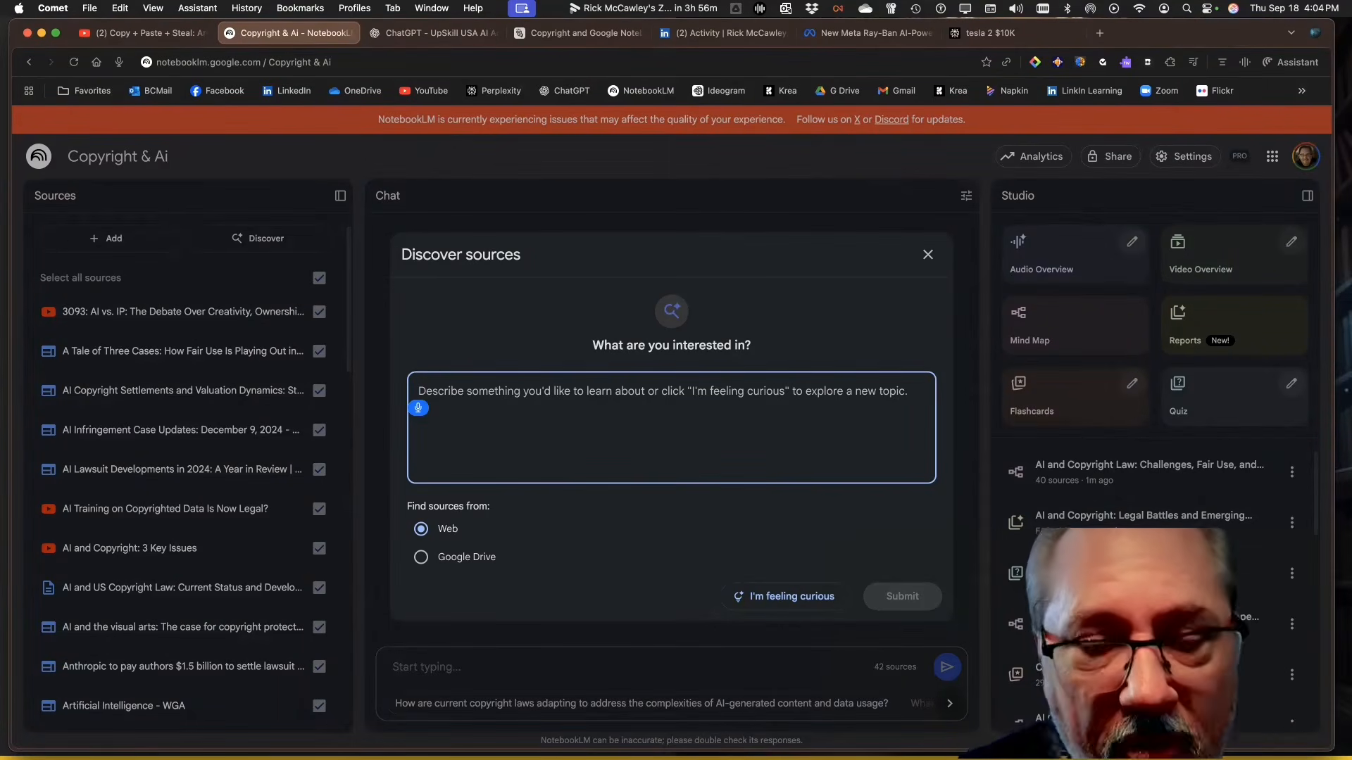
type("Find me all the caselaw in")
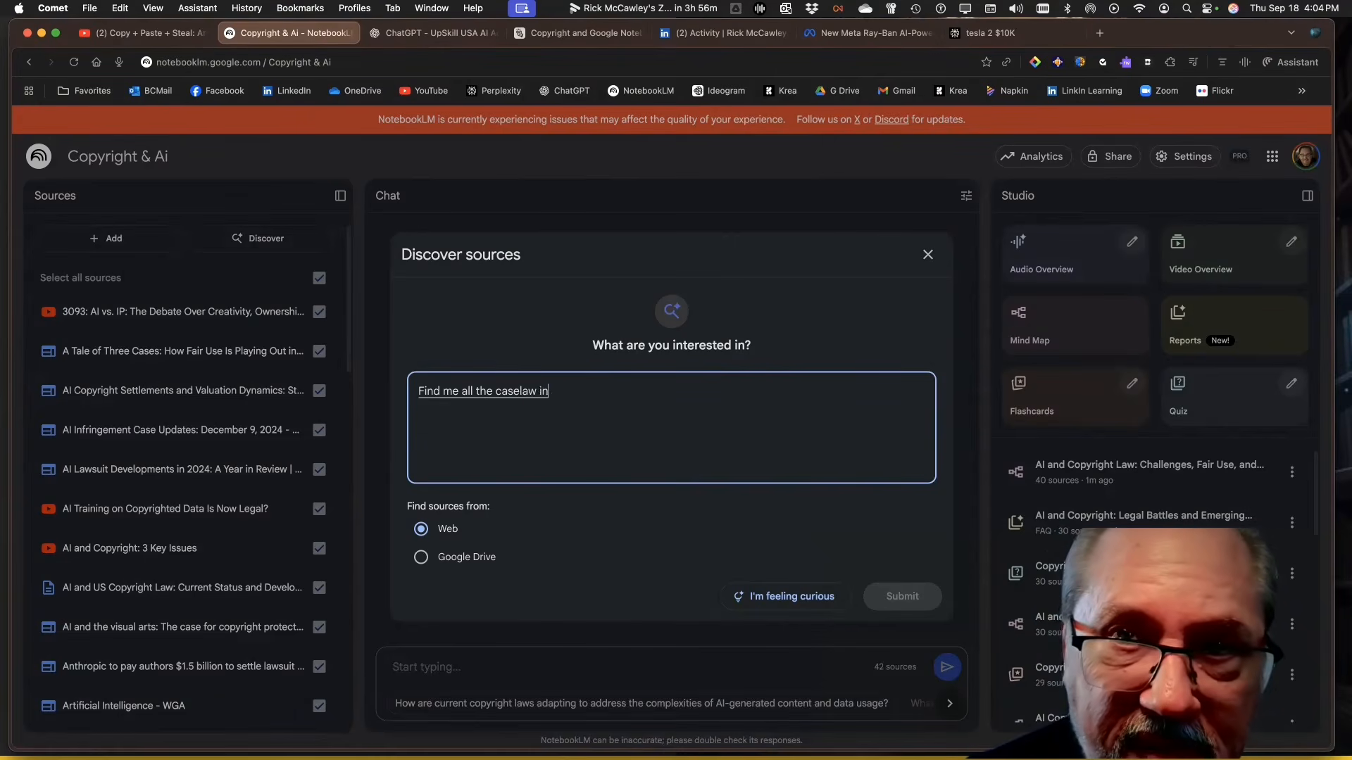
key("BackSpace")
key("BackSpace")
type("and precedent setting in the copyright field with artificial")
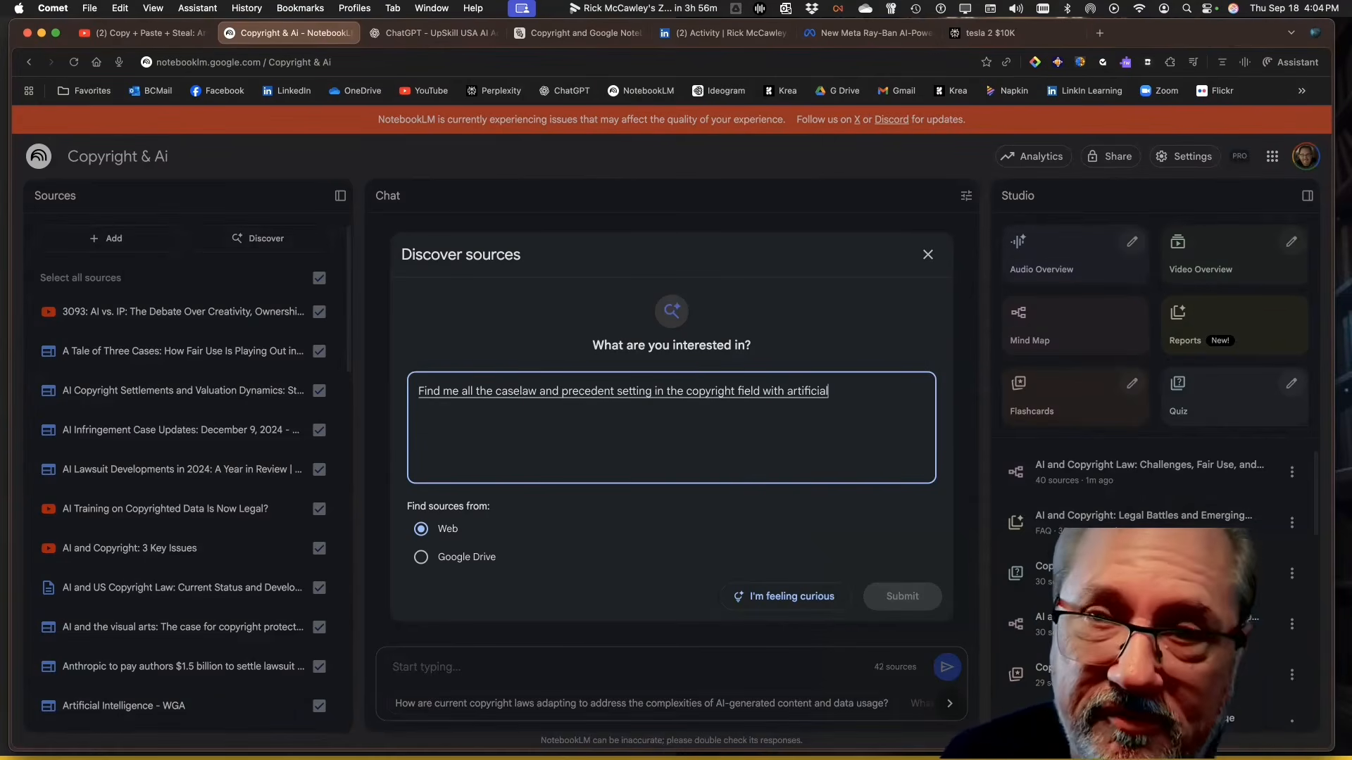
type(" intelligence as the")
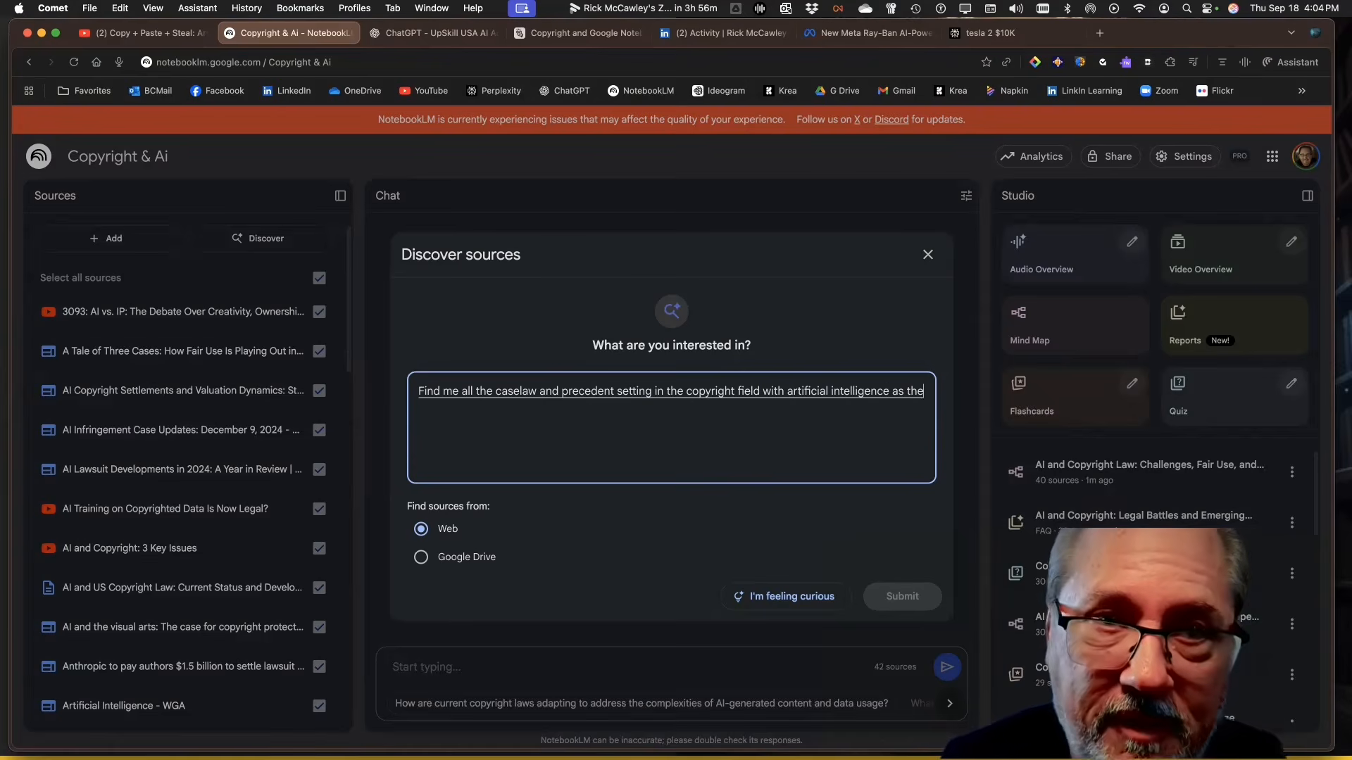
type(" subject matter make sure that it")
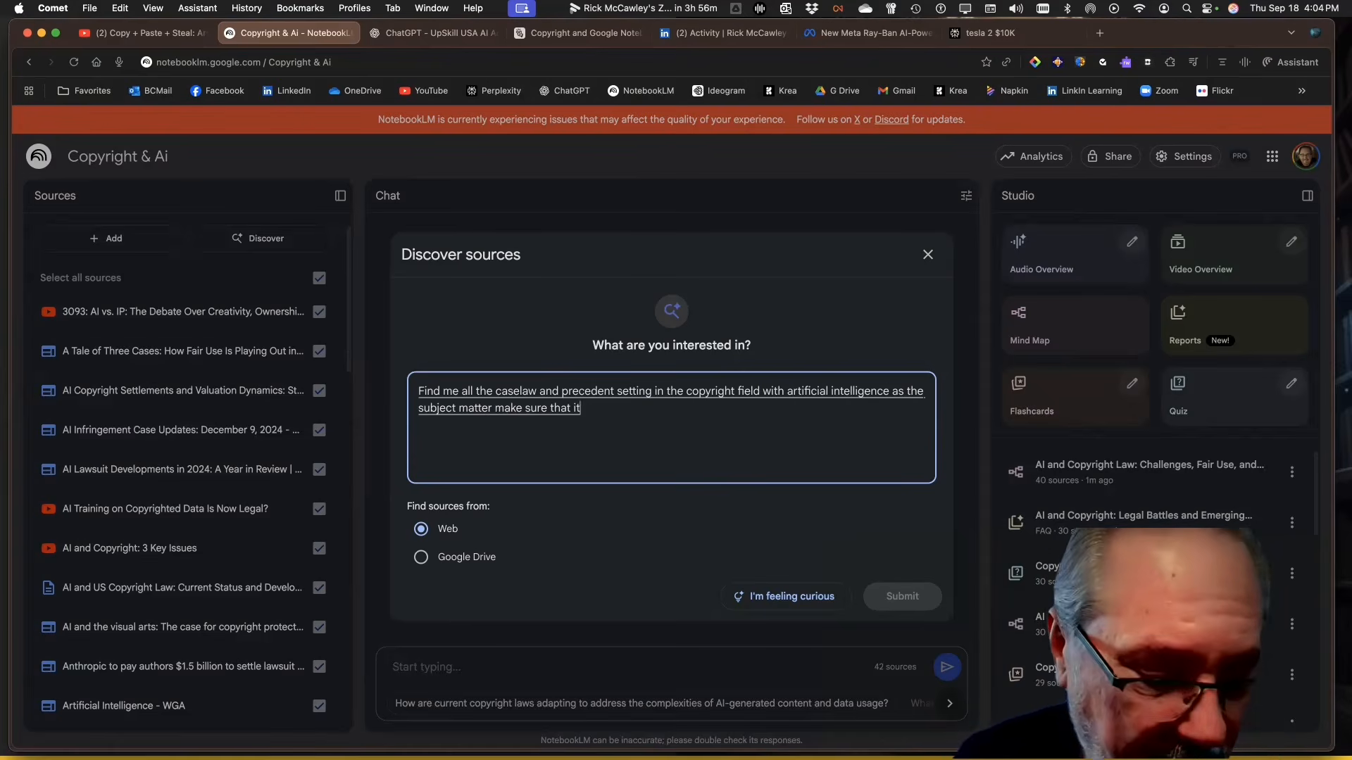
- Extend the request to official open or closed cases and historical documentation that may affect current AI and copyright law, and submit it
type("'s official whether it's an open.")
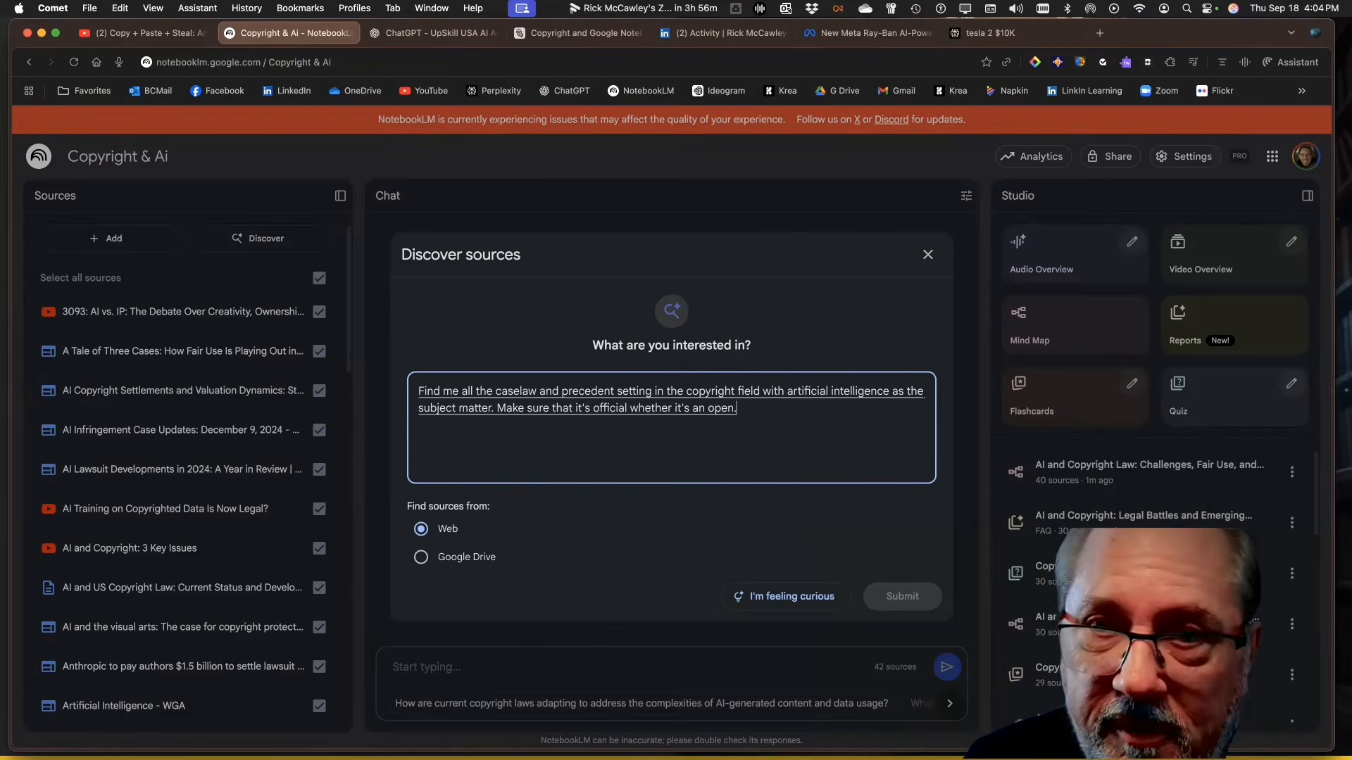
key("BackSpace")
type(" place or close case")
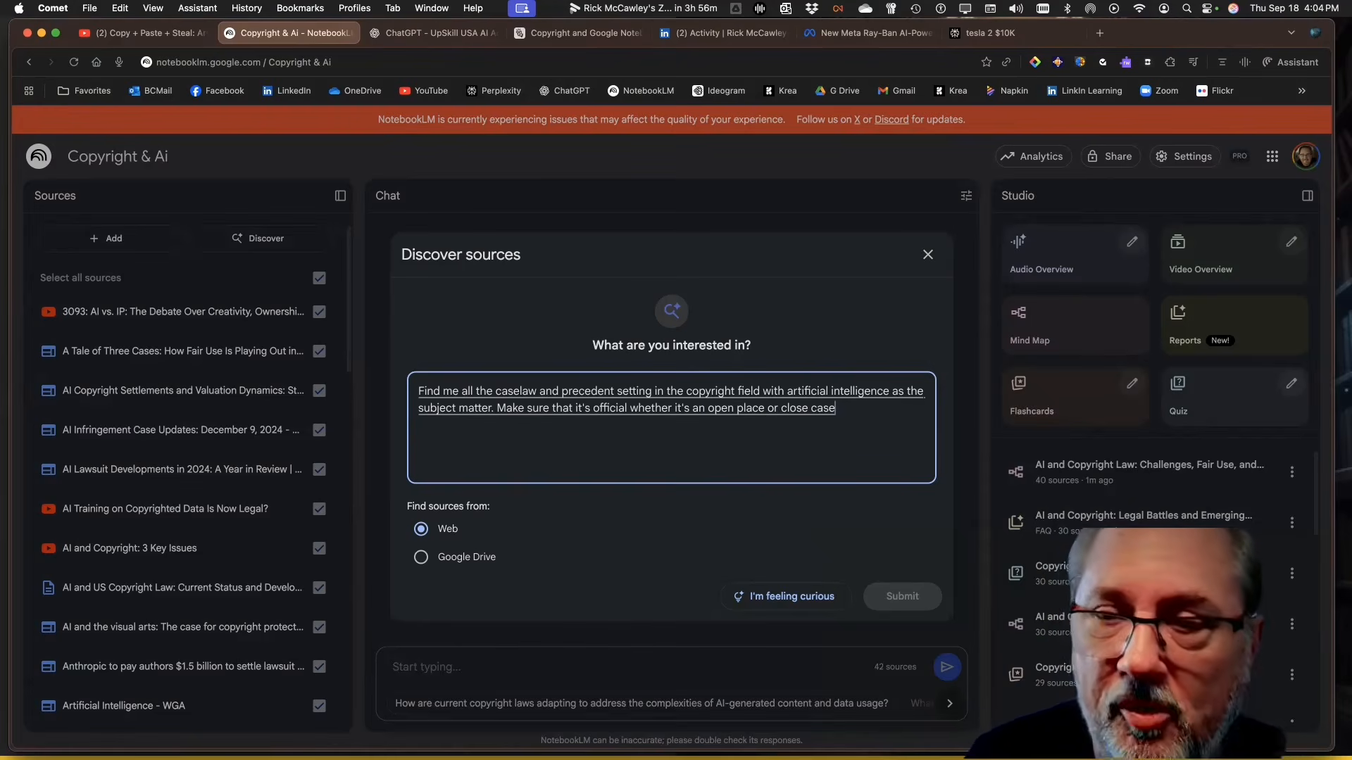
key("BackSpace")
type("looking for his")
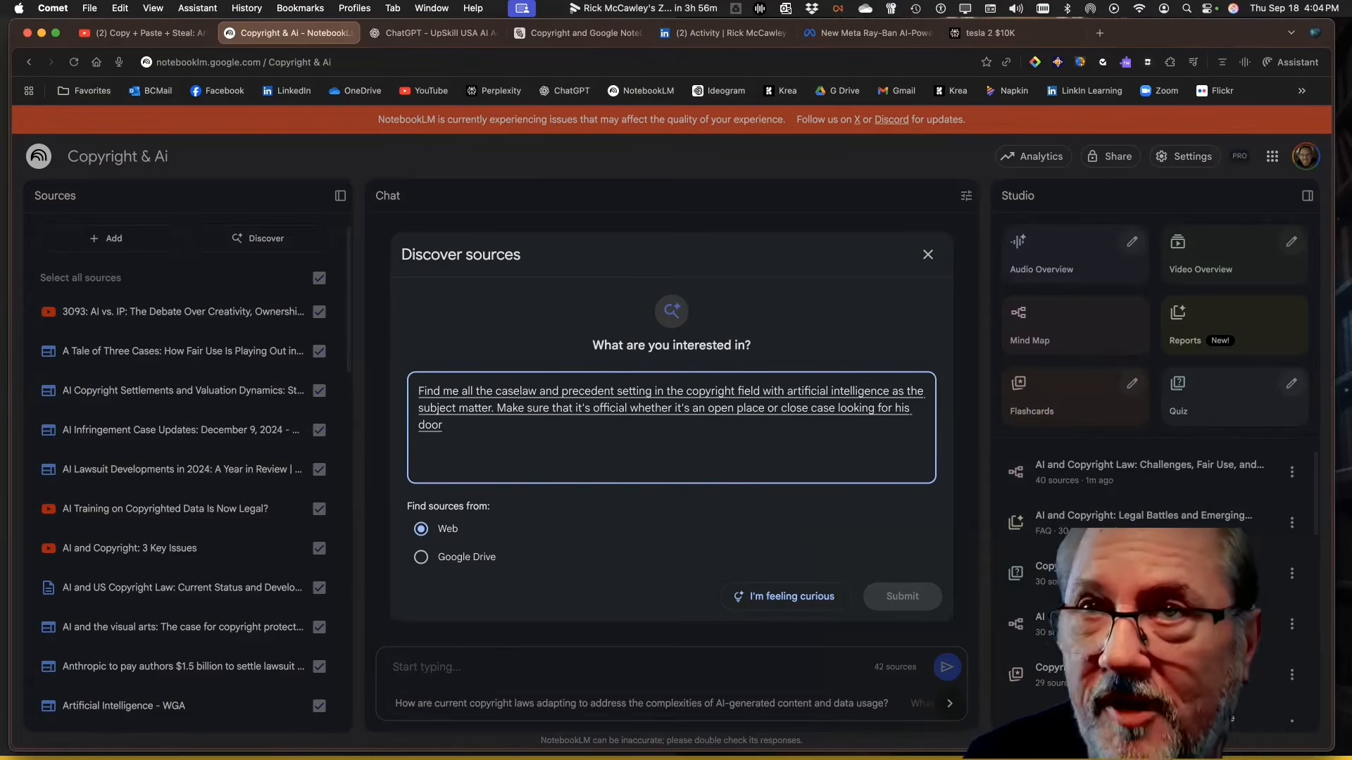
type("direct historical documentation doing with")
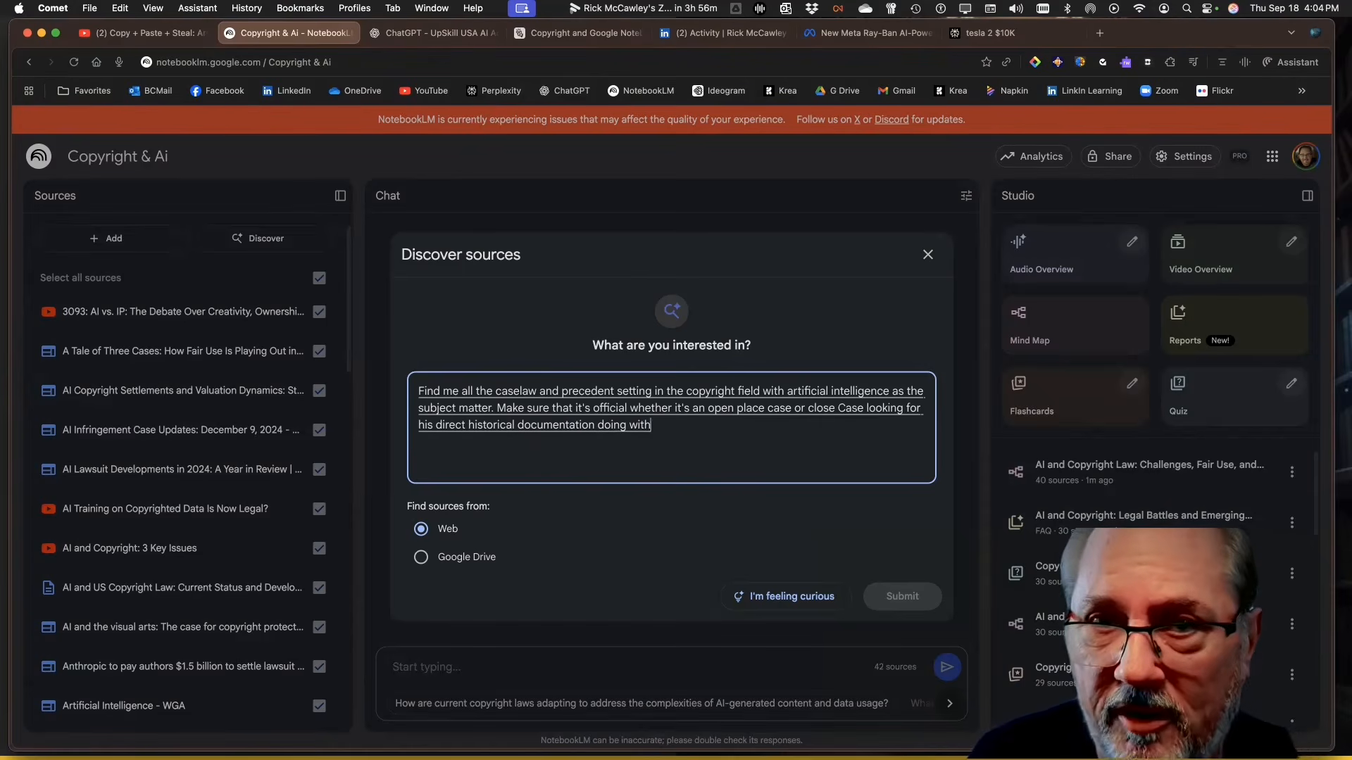
type(" copyright law that may have")
type(" effect on current AI and copy")
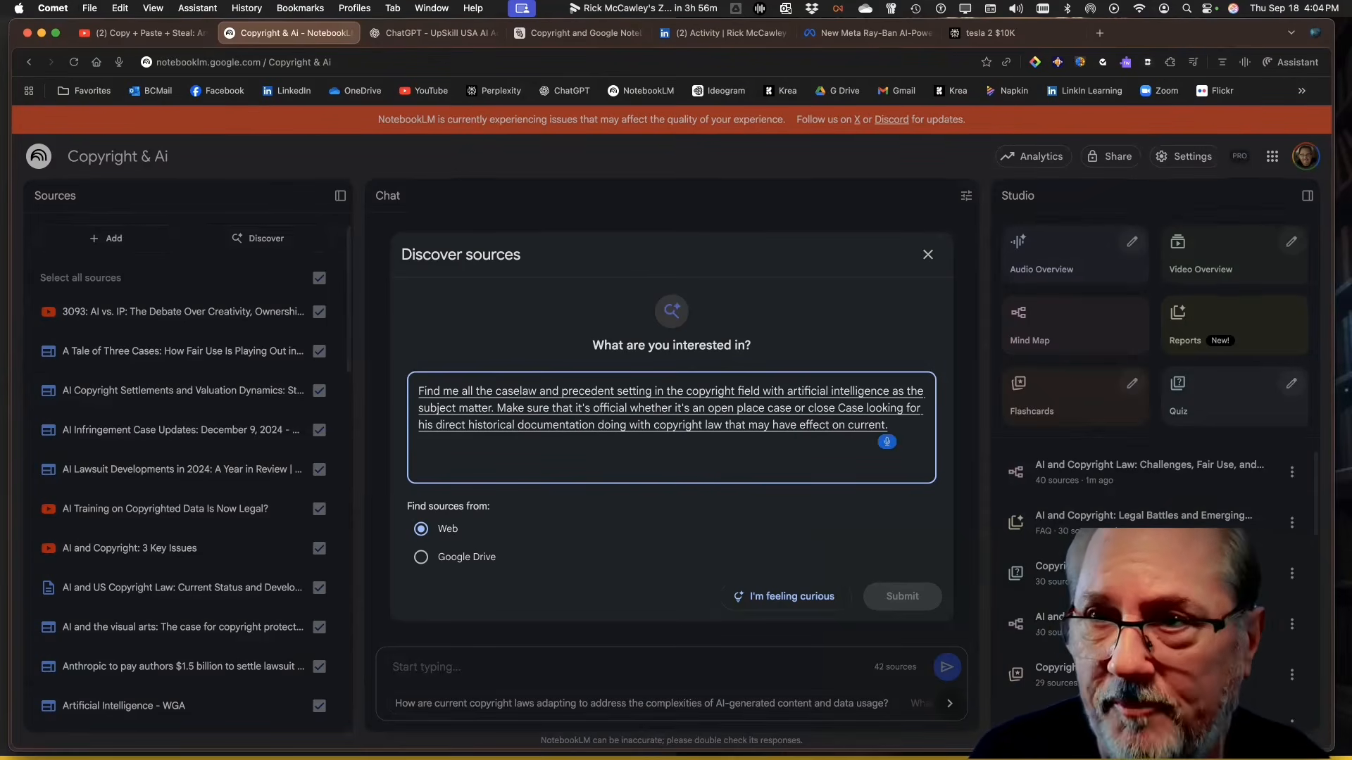
type("right law i")
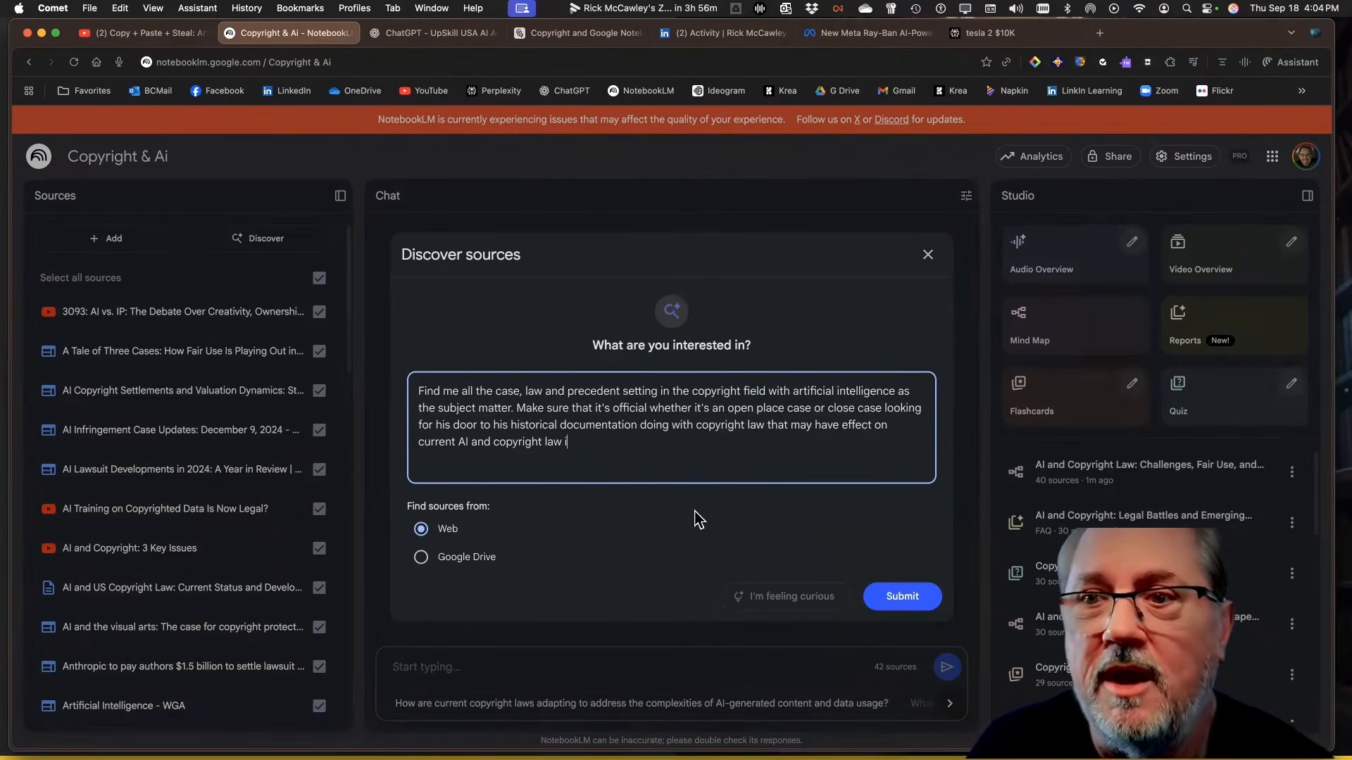
left_click(890, 598)
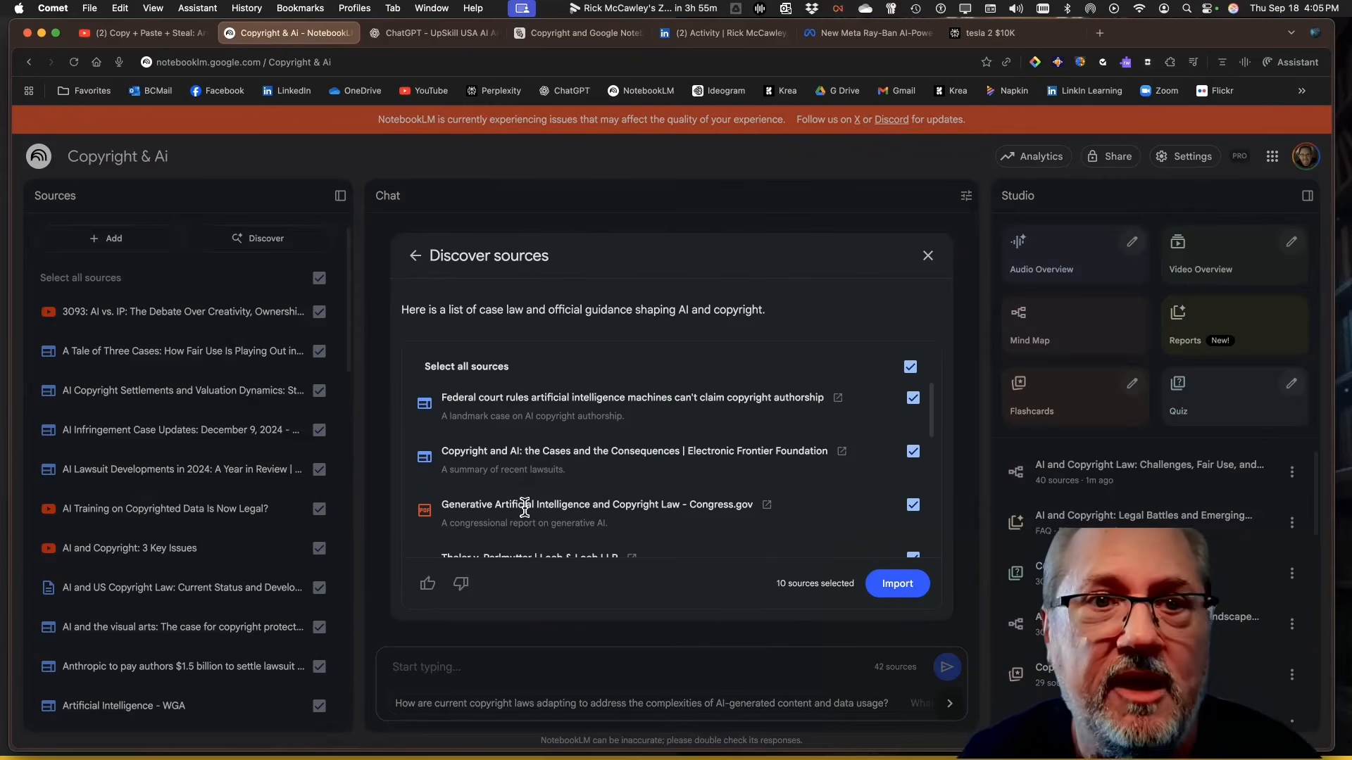
- Look through the suggested case law and official guidance sources and import all of them into the notebook
scroll(527, 507, "down", 2)
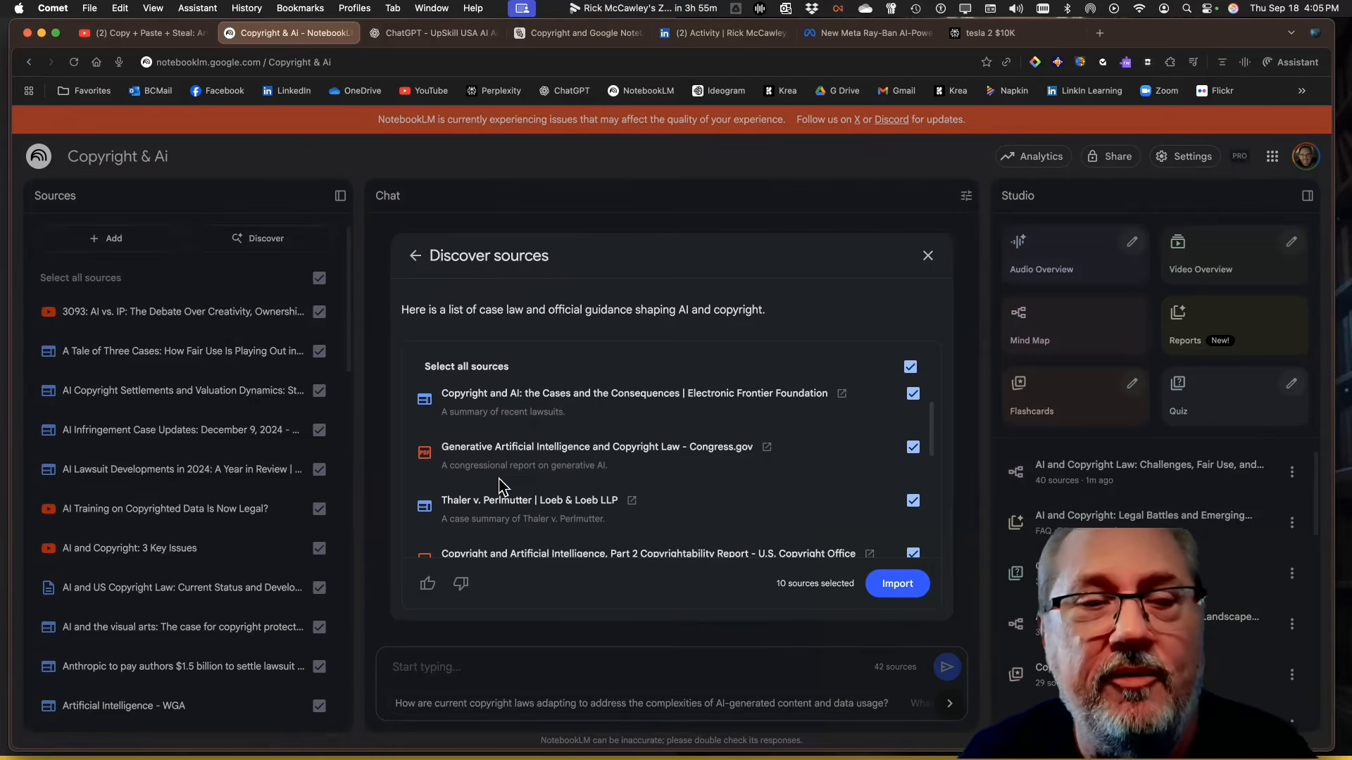
scroll(501, 486, "down", 1)
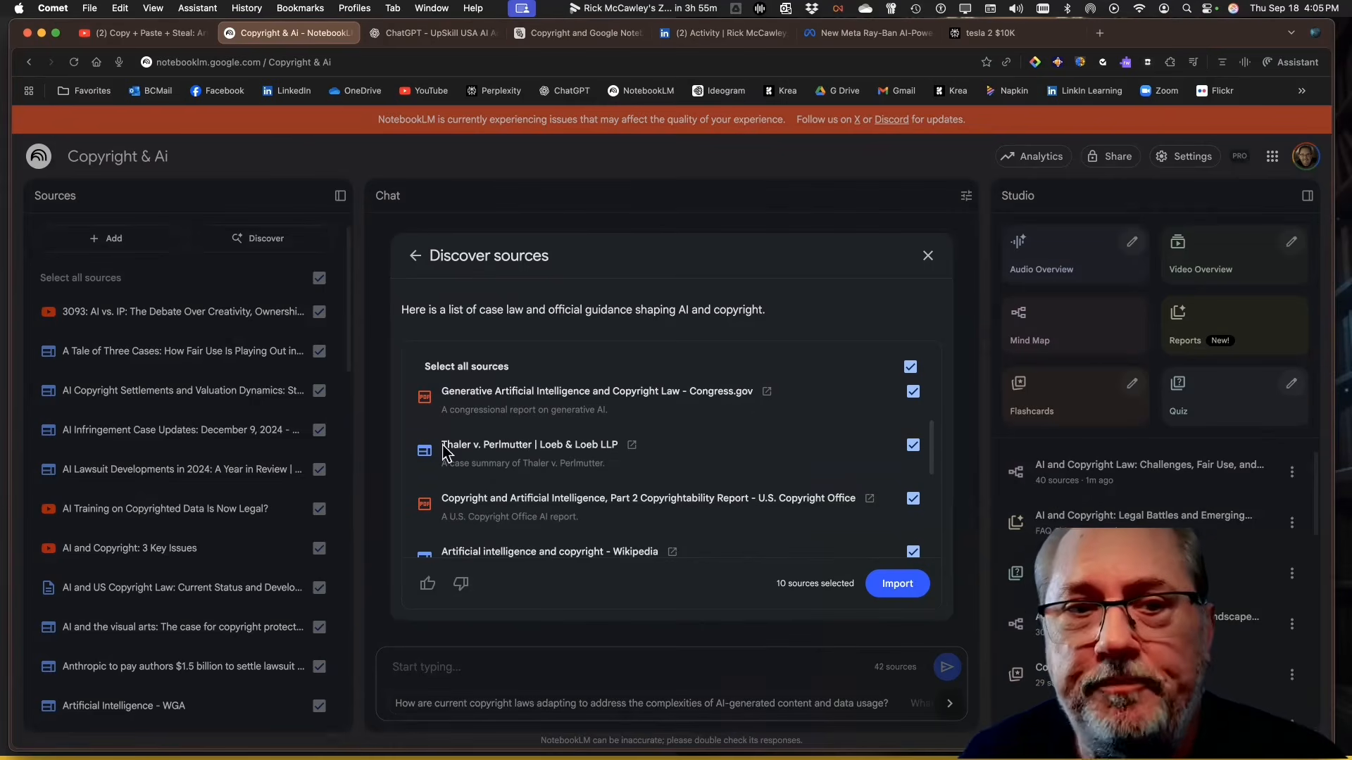
left_click(884, 590)
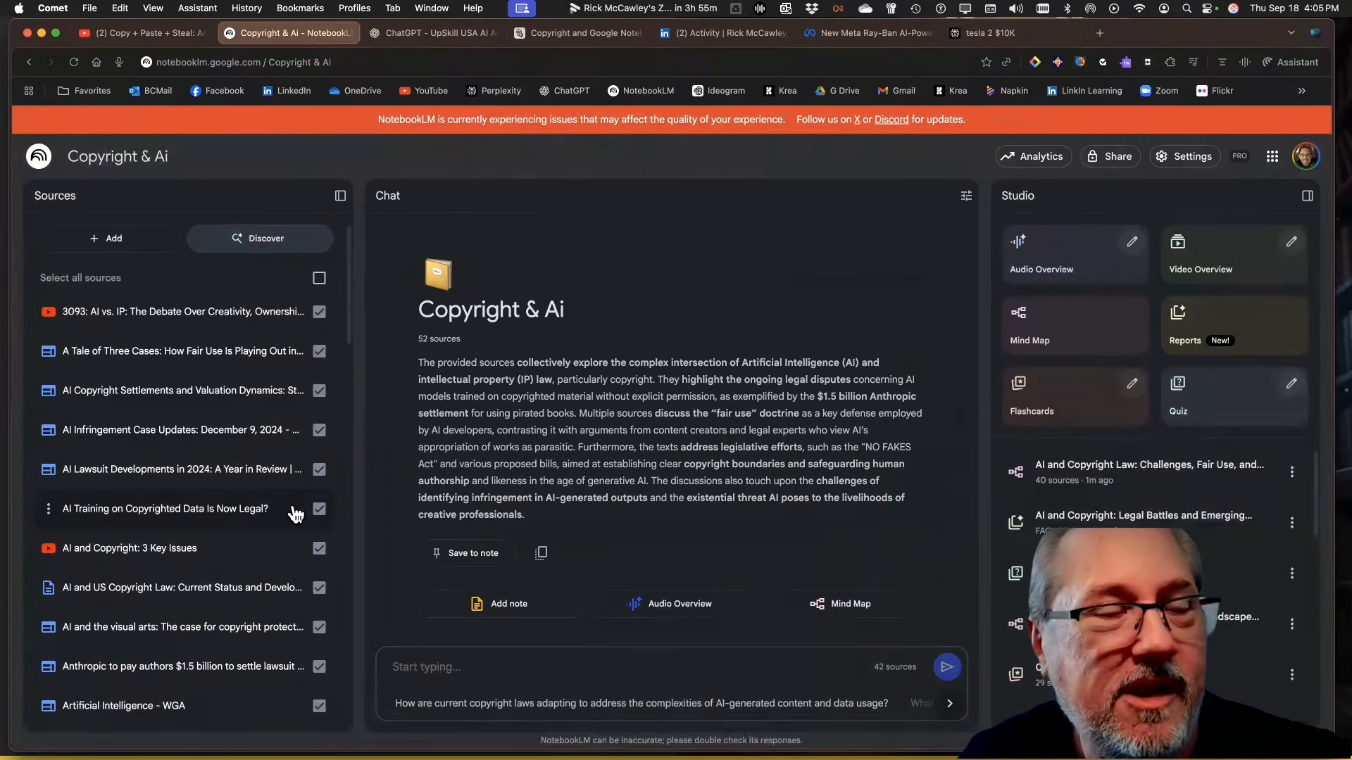
- Remove the two failed sources at the end of the source list, from brooklynworks.brooklaw.edu and scholarship.law.unc.edu
scroll(242, 402, "down", 20)
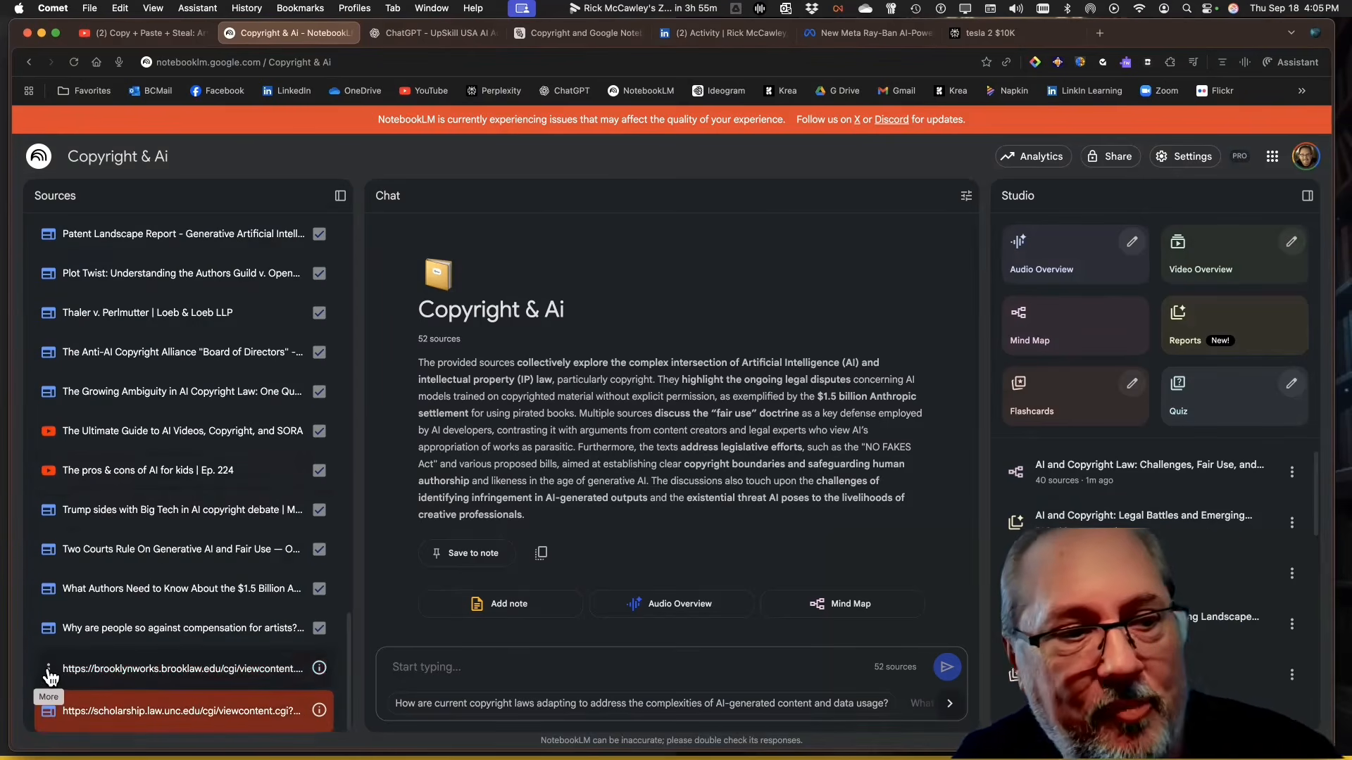
left_click(48, 672)
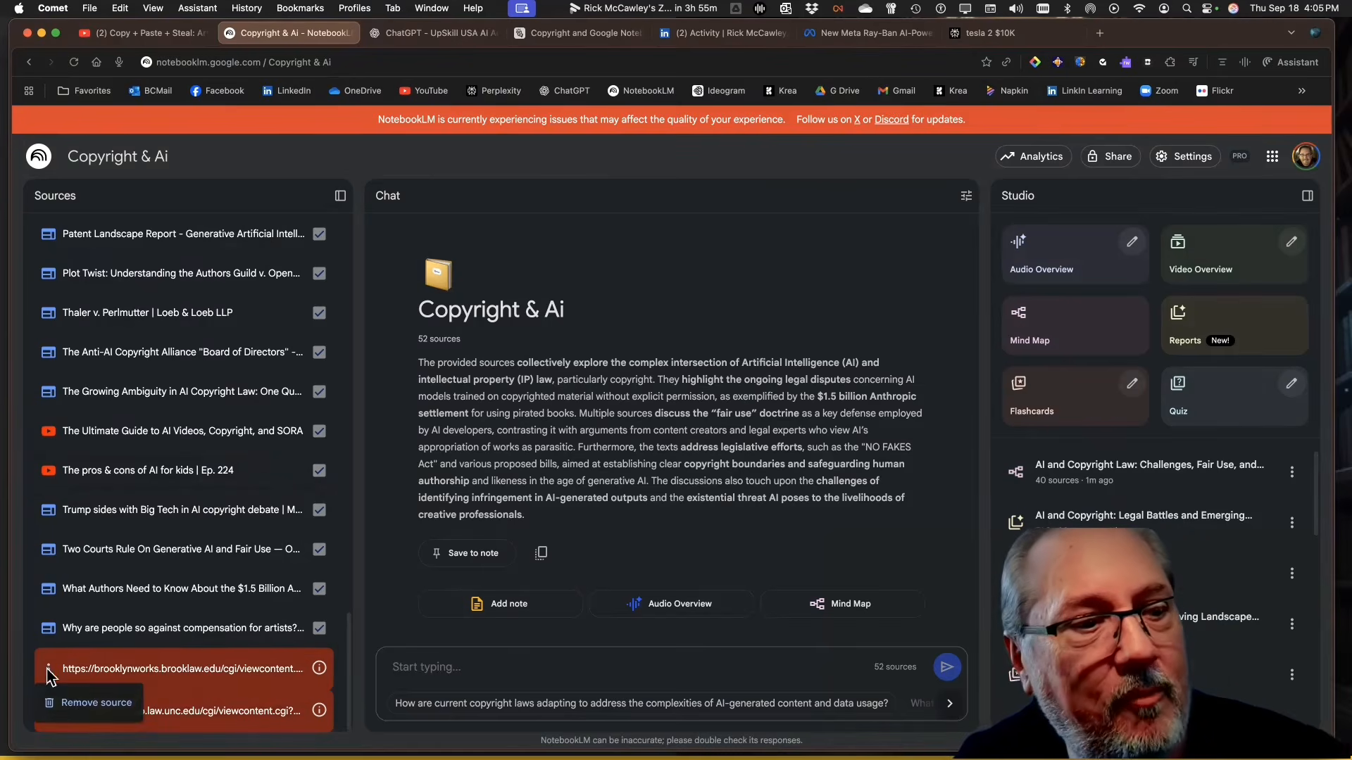
left_click(81, 707)
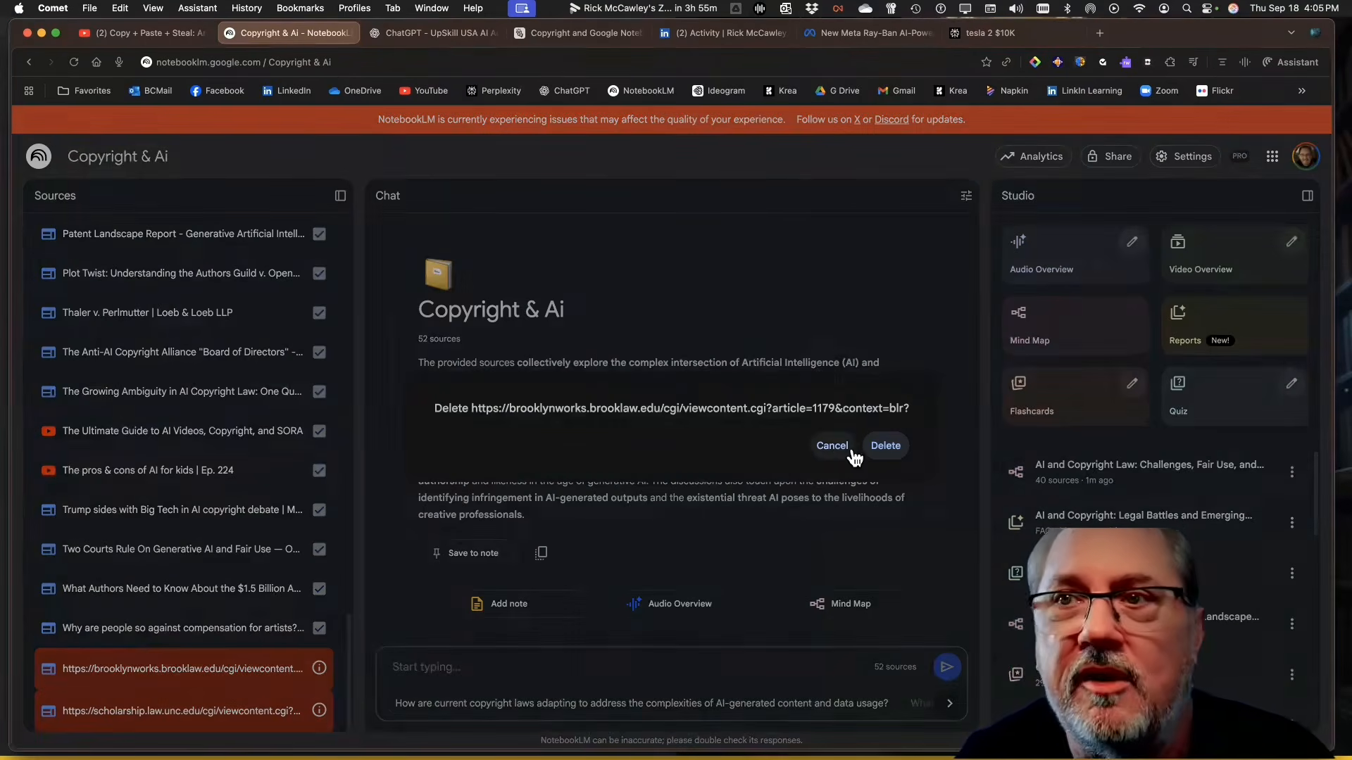
left_click(885, 446)
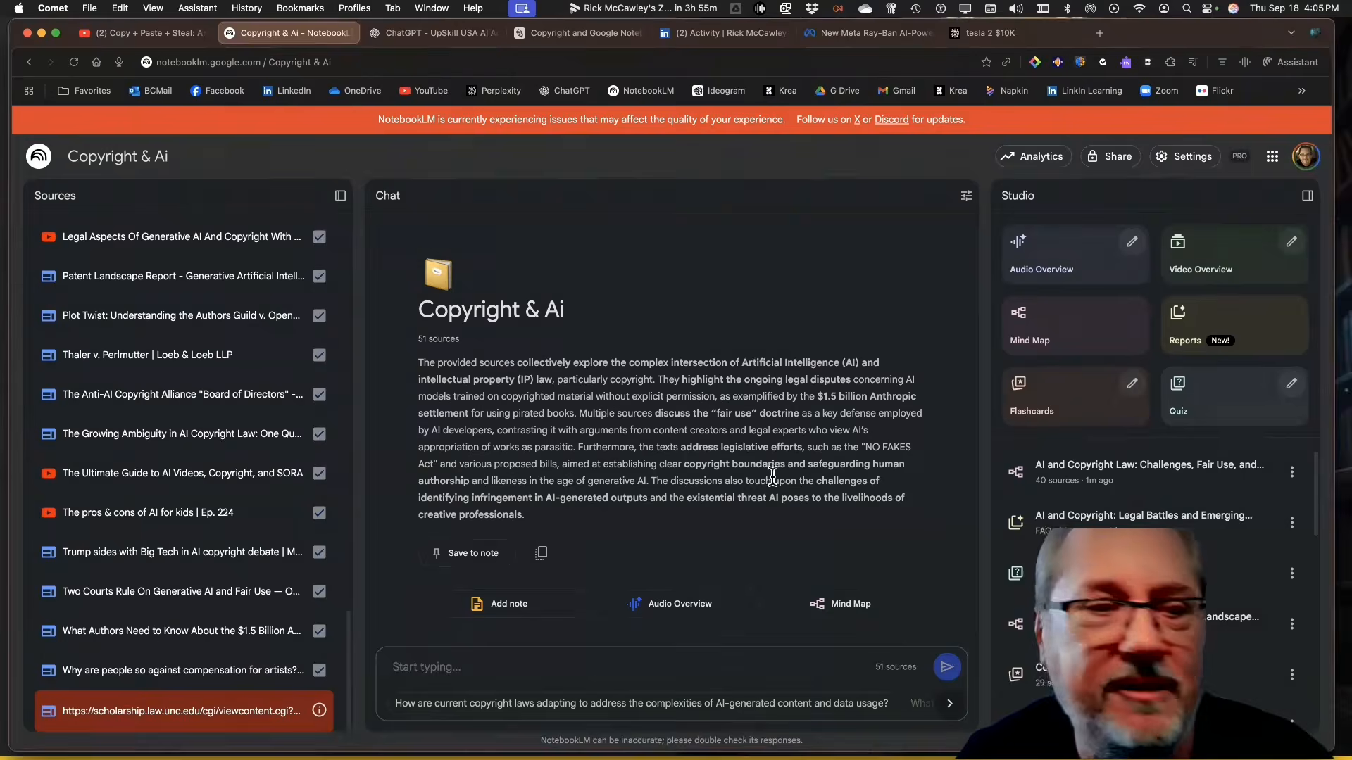
left_click(48, 710)
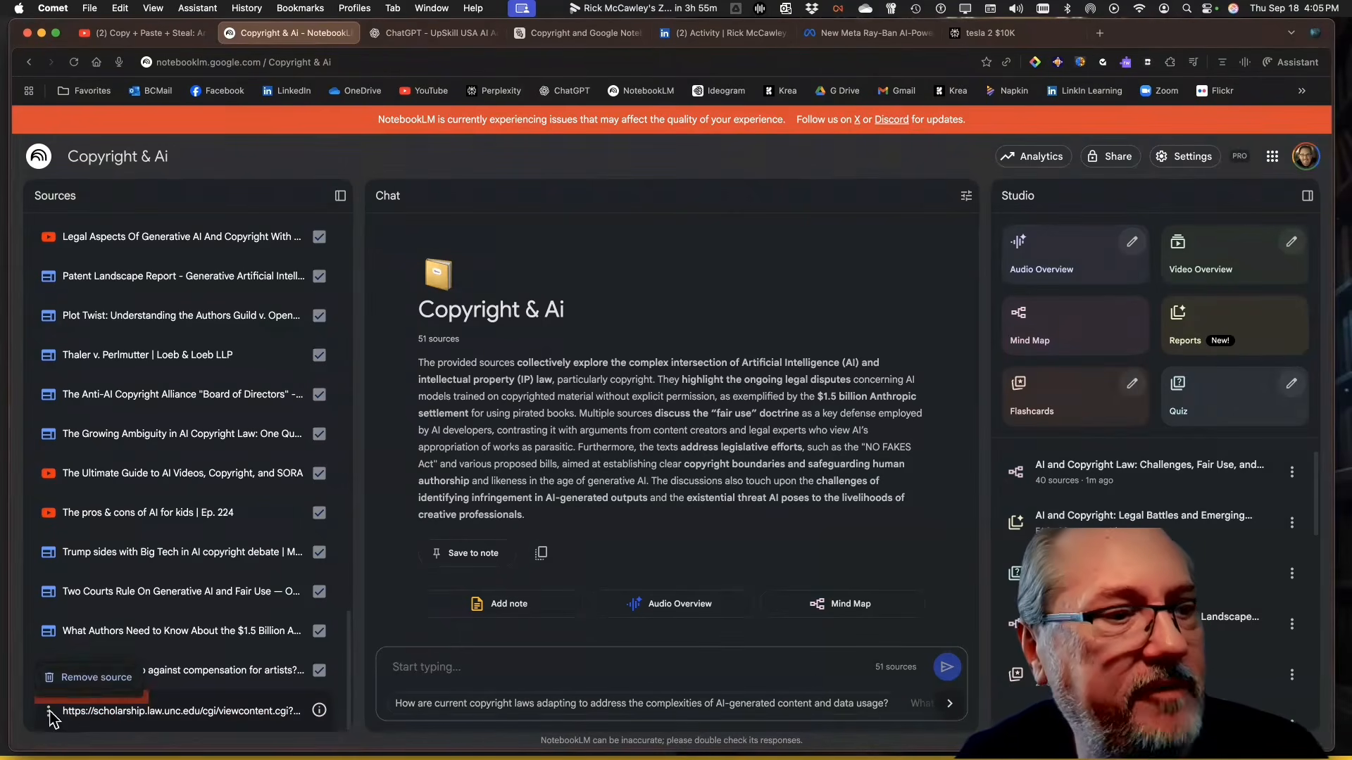
left_click(83, 680)
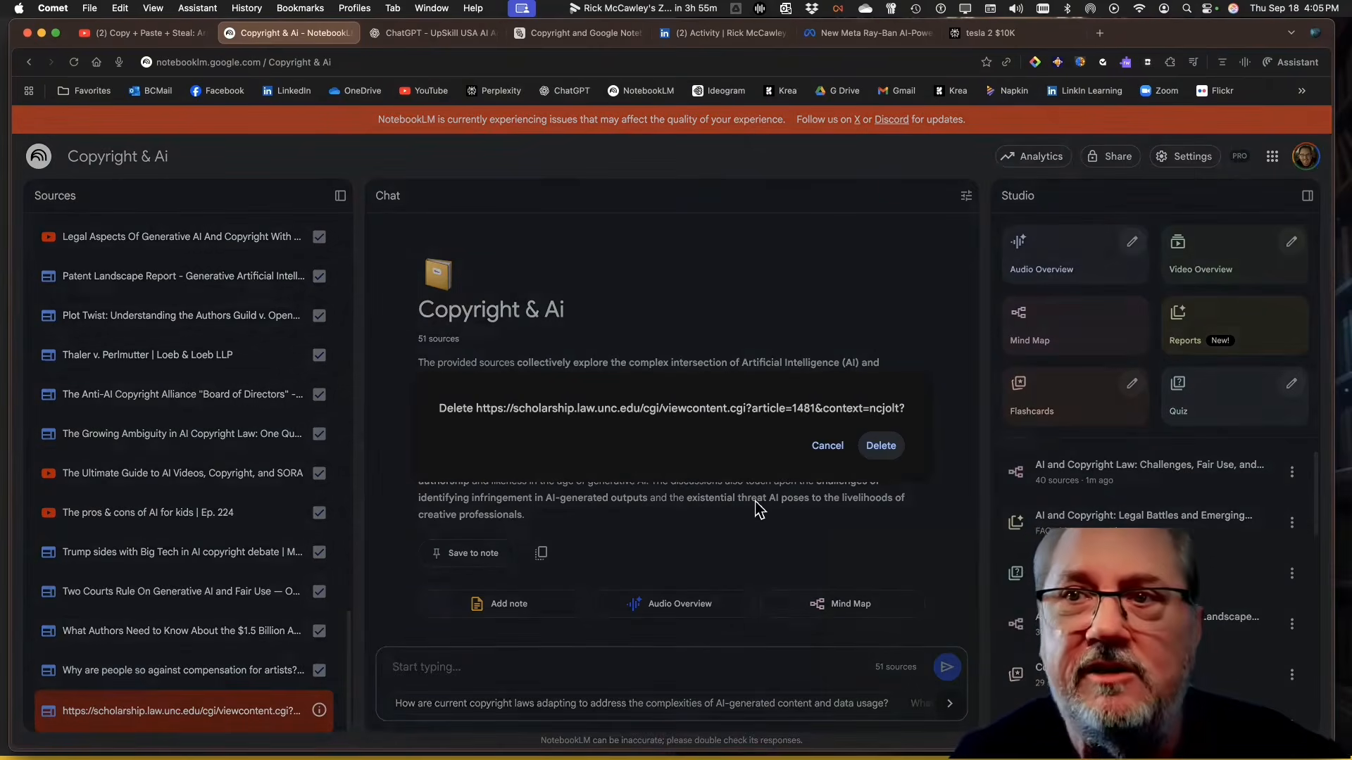
left_click(879, 446)
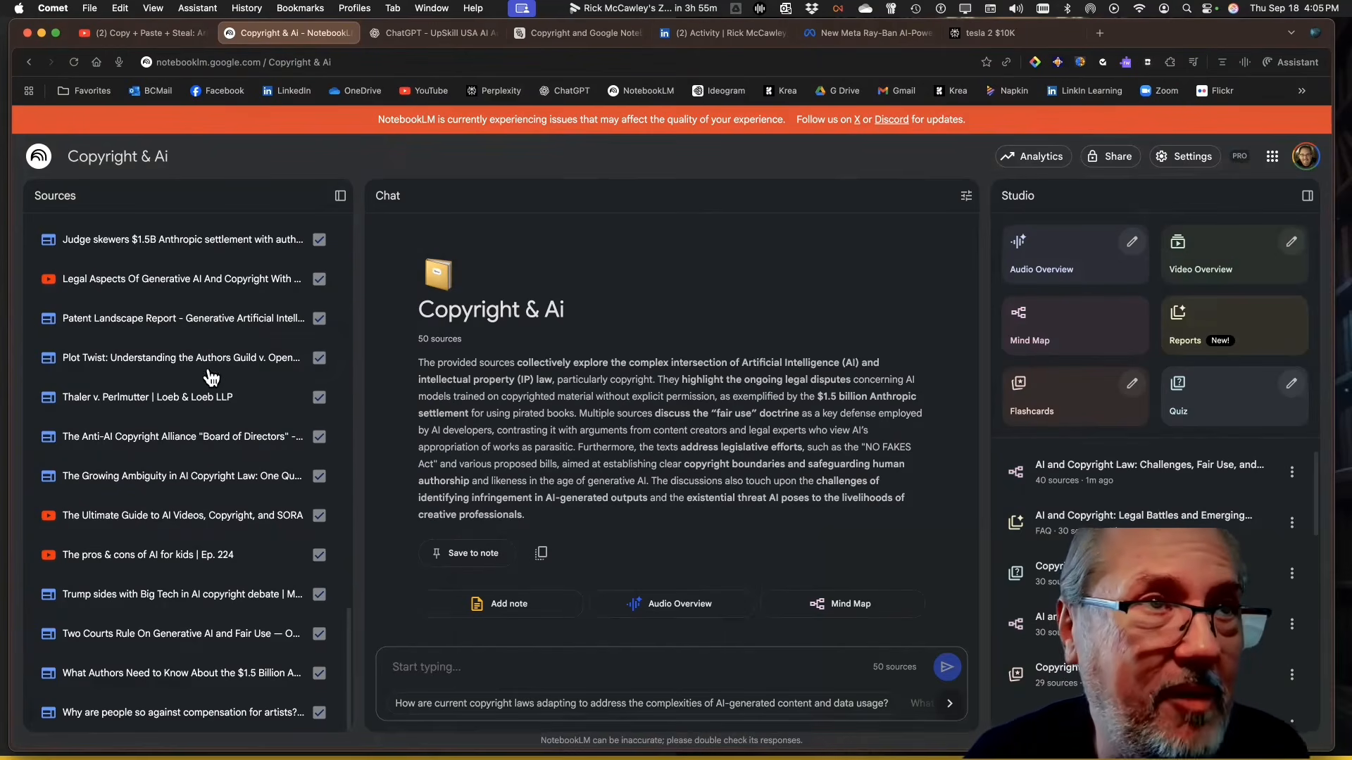
- Discover web sources for the top five news stories on contentious, highly publicized AI cases from trusted, free outlets like Associated Press and New York Times
scroll(211, 373, "up", 2)
scroll(216, 385, "up", 10)
left_click(239, 240)
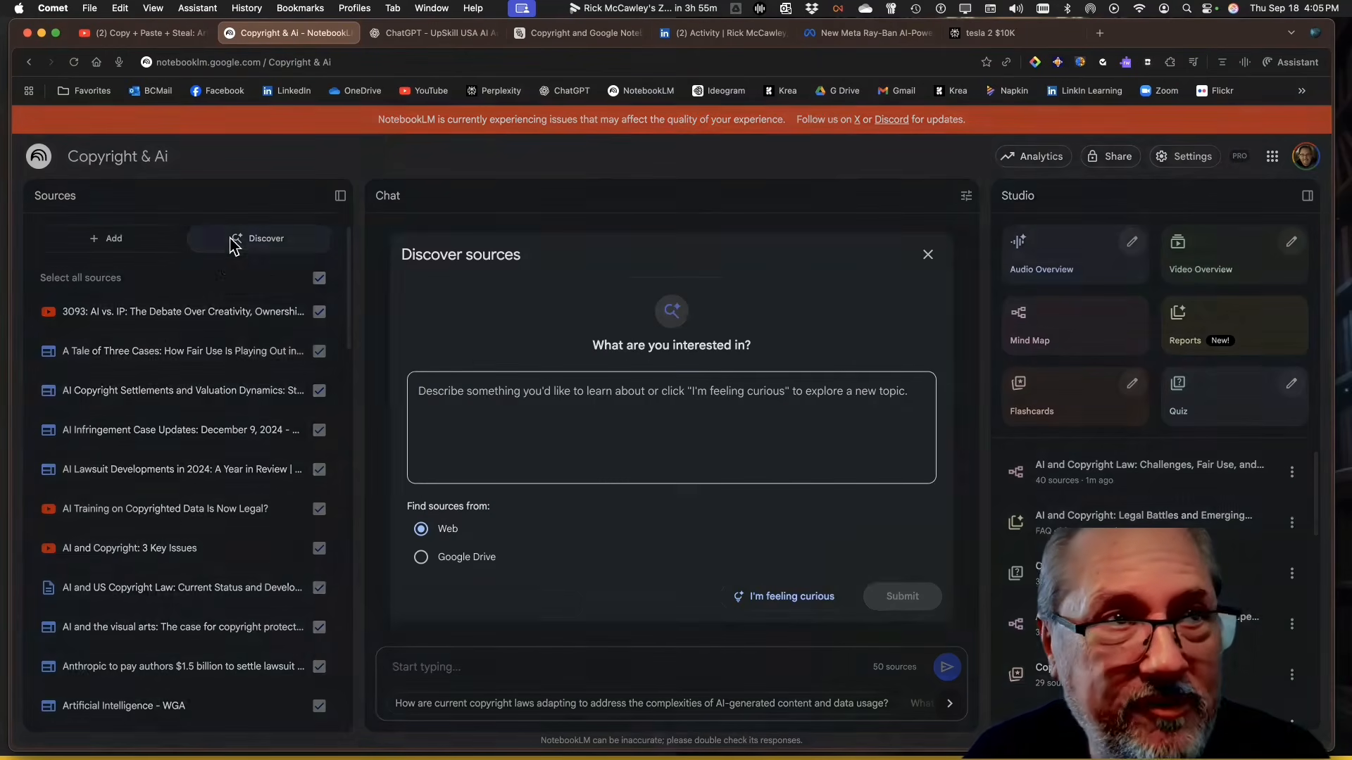
left_click(441, 391)
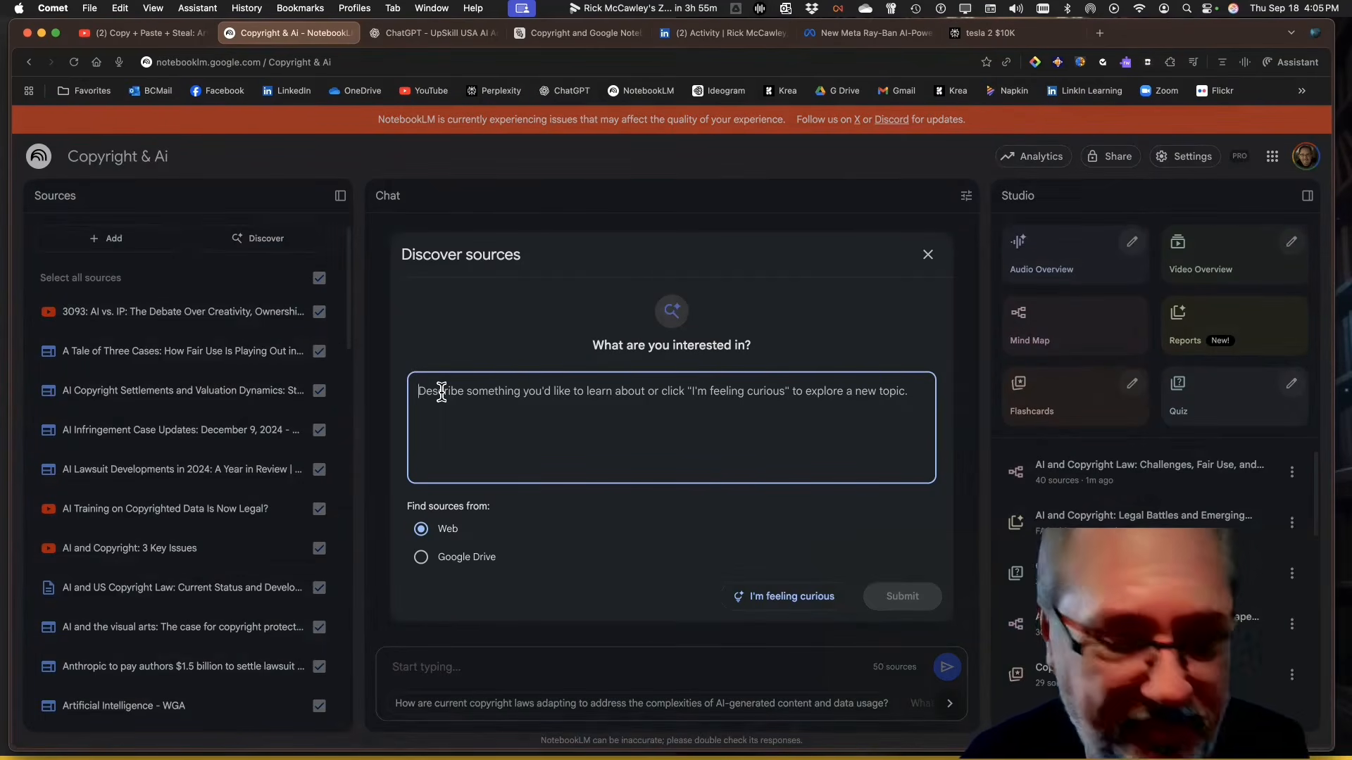
key("F5")
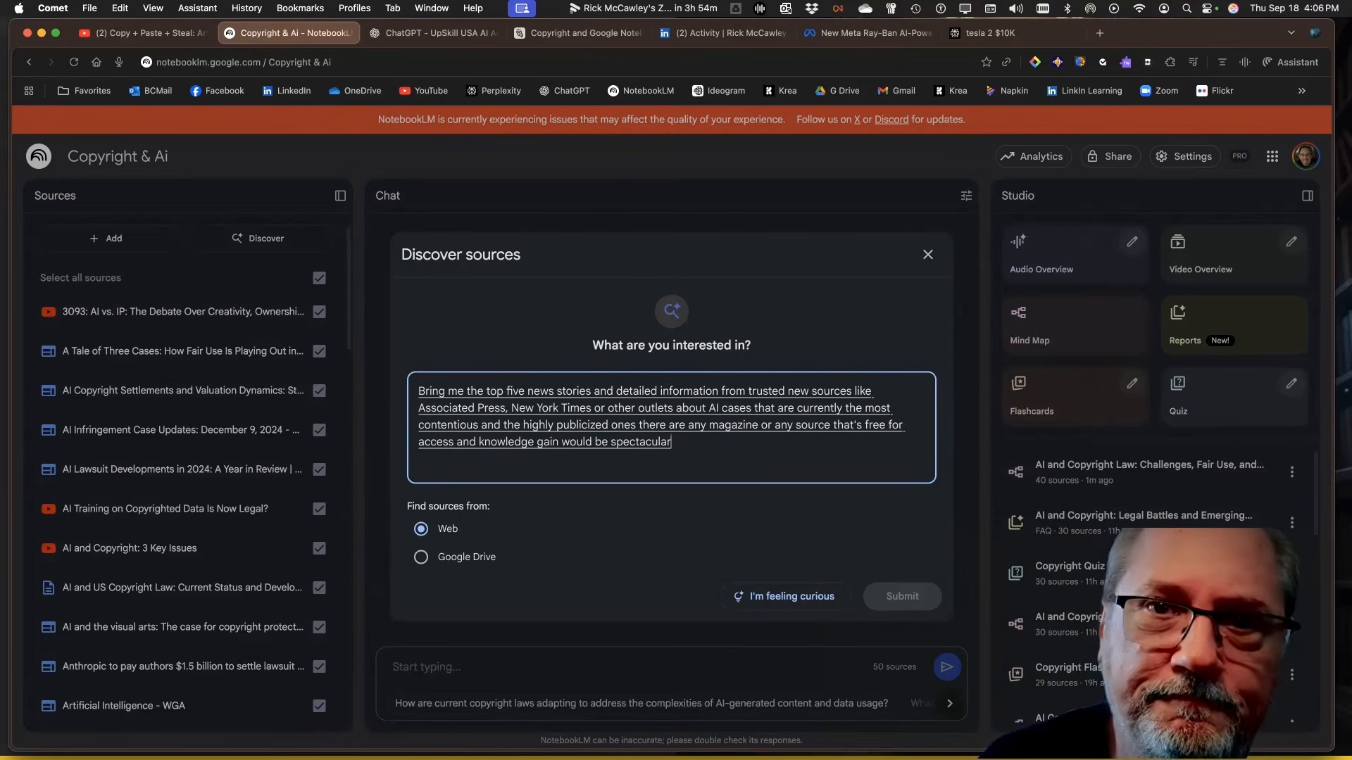
left_click(882, 597)
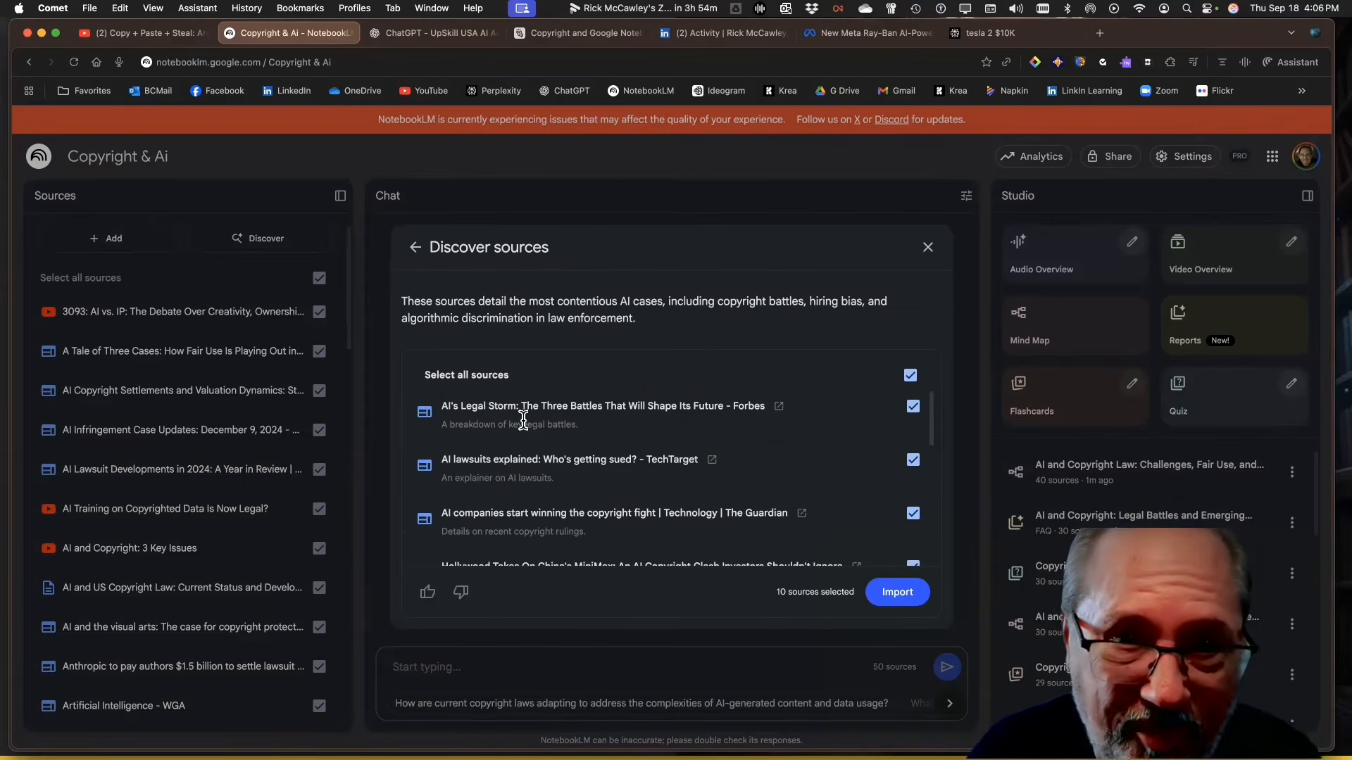
- Look through the suggested news sources on contentious AI cases and import all of them into the notebook
scroll(522, 420, "down", 2)
scroll(523, 421, "down", 1)
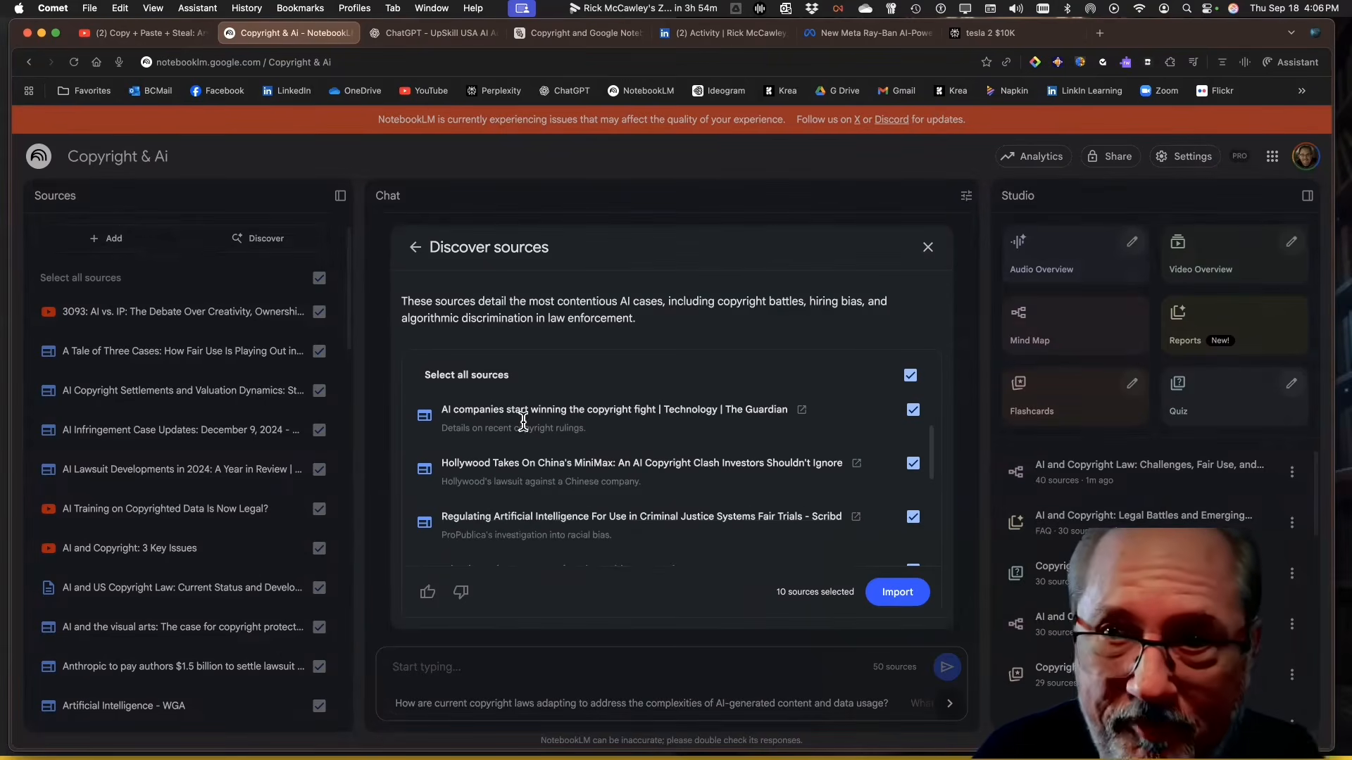
scroll(523, 421, "down", 2)
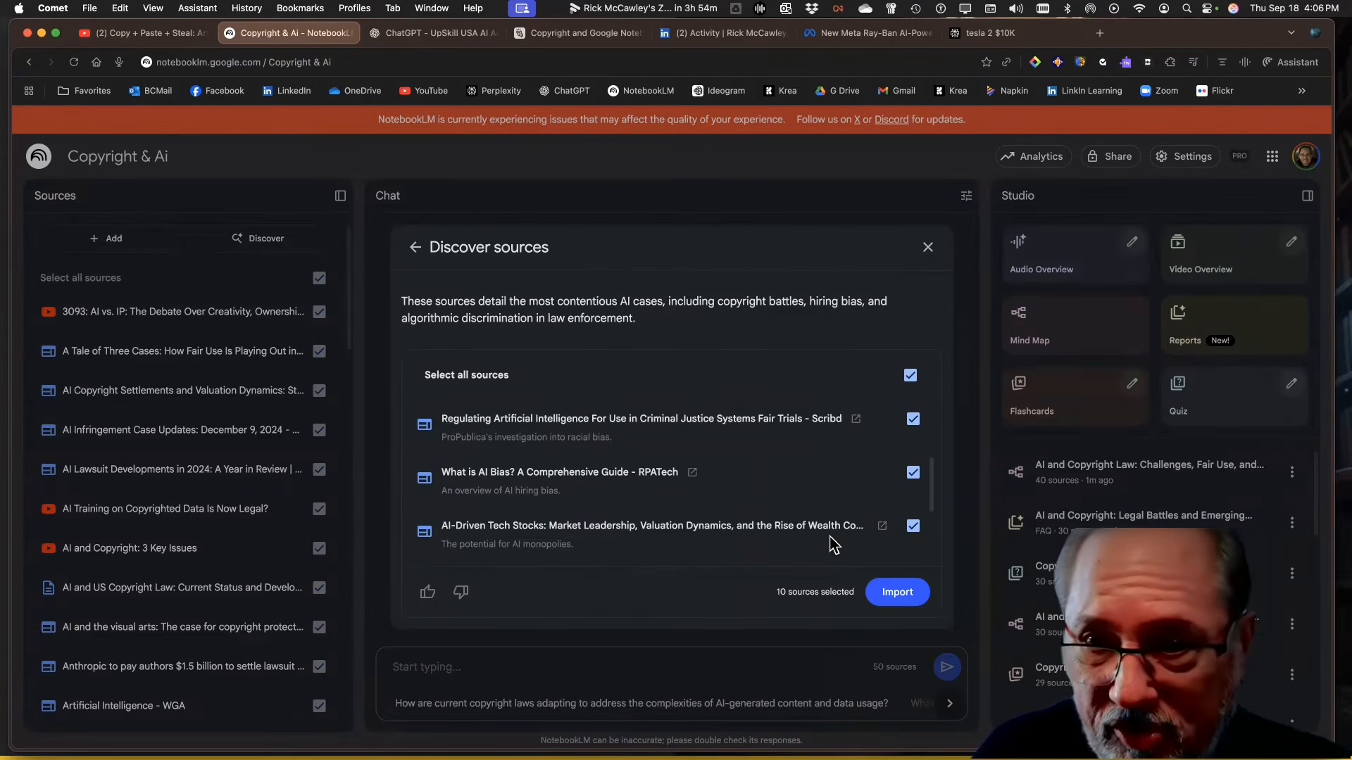
left_click(891, 595)
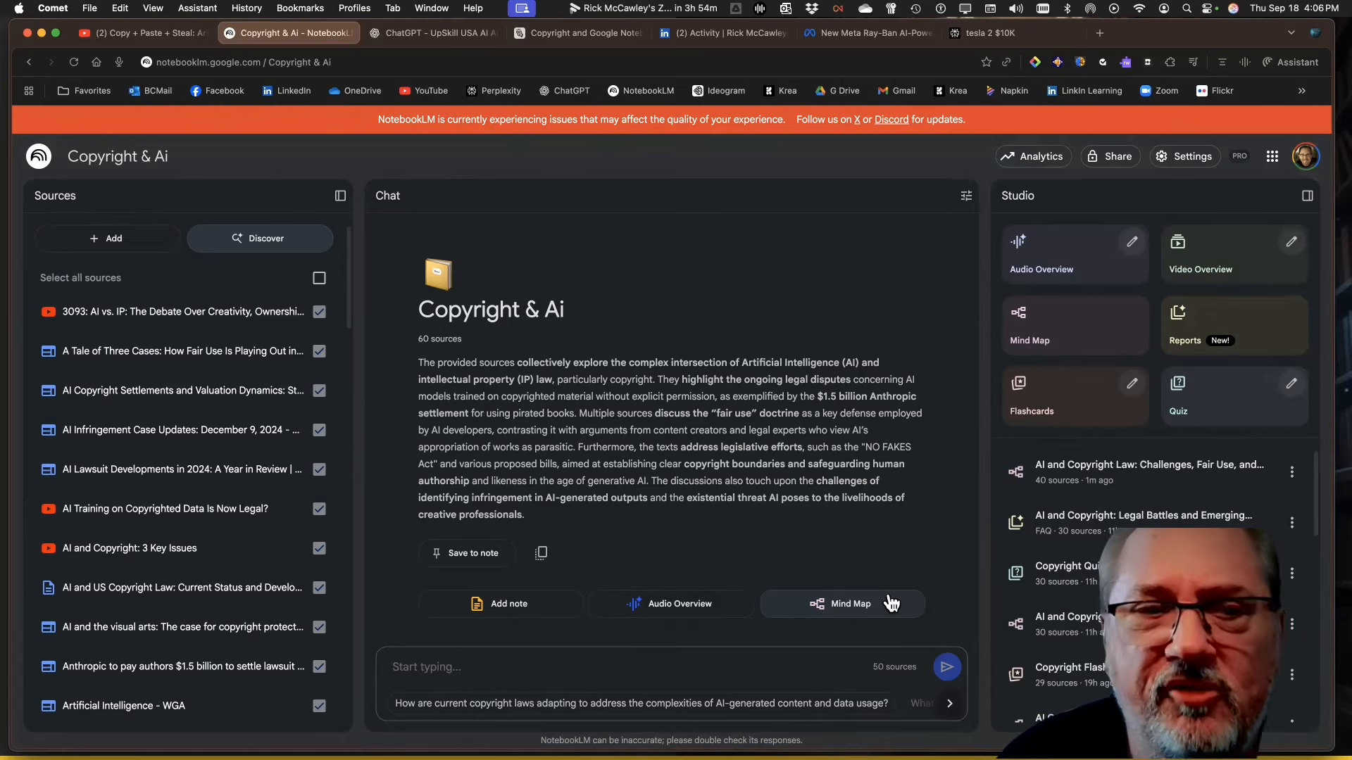
- Remove the failed scholarship.law.gwu.edu source near the end of the source list
scroll(226, 507, "down", 20)
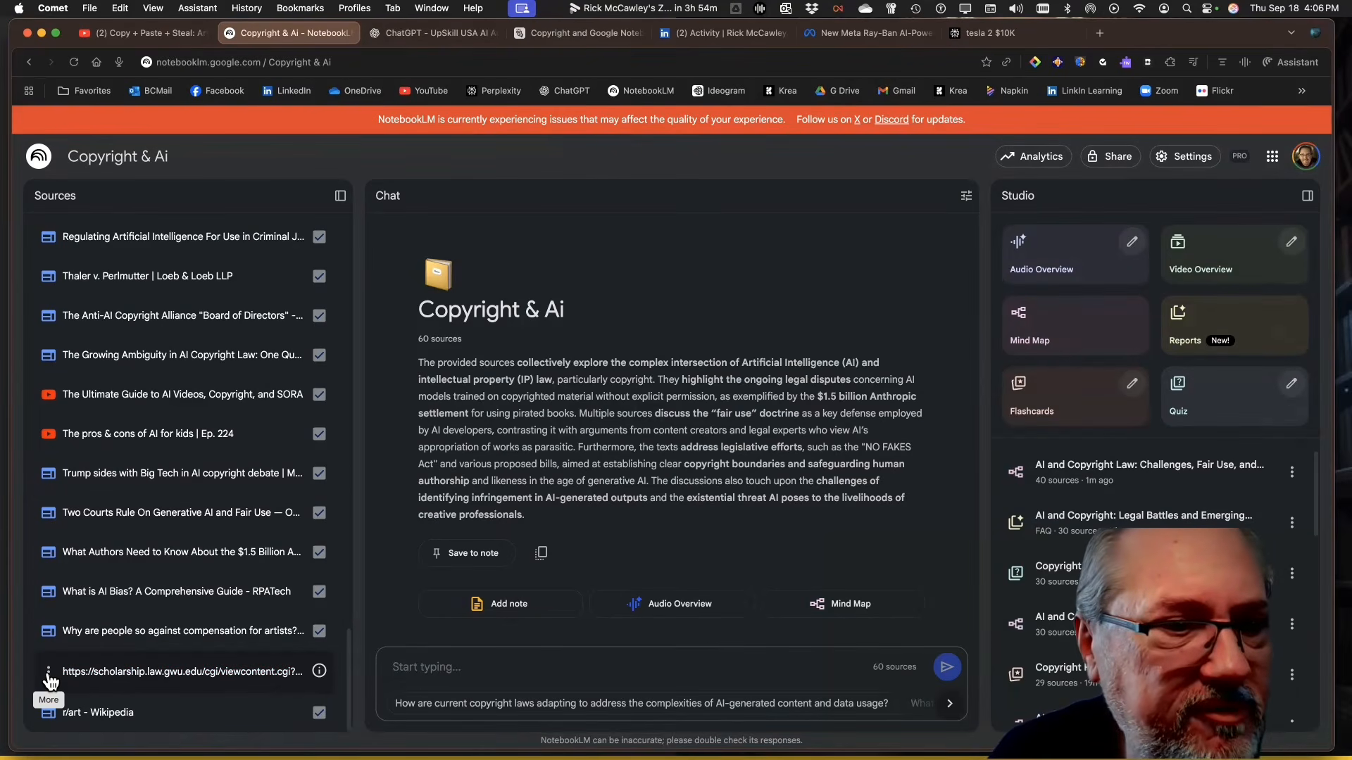
left_click(48, 675)
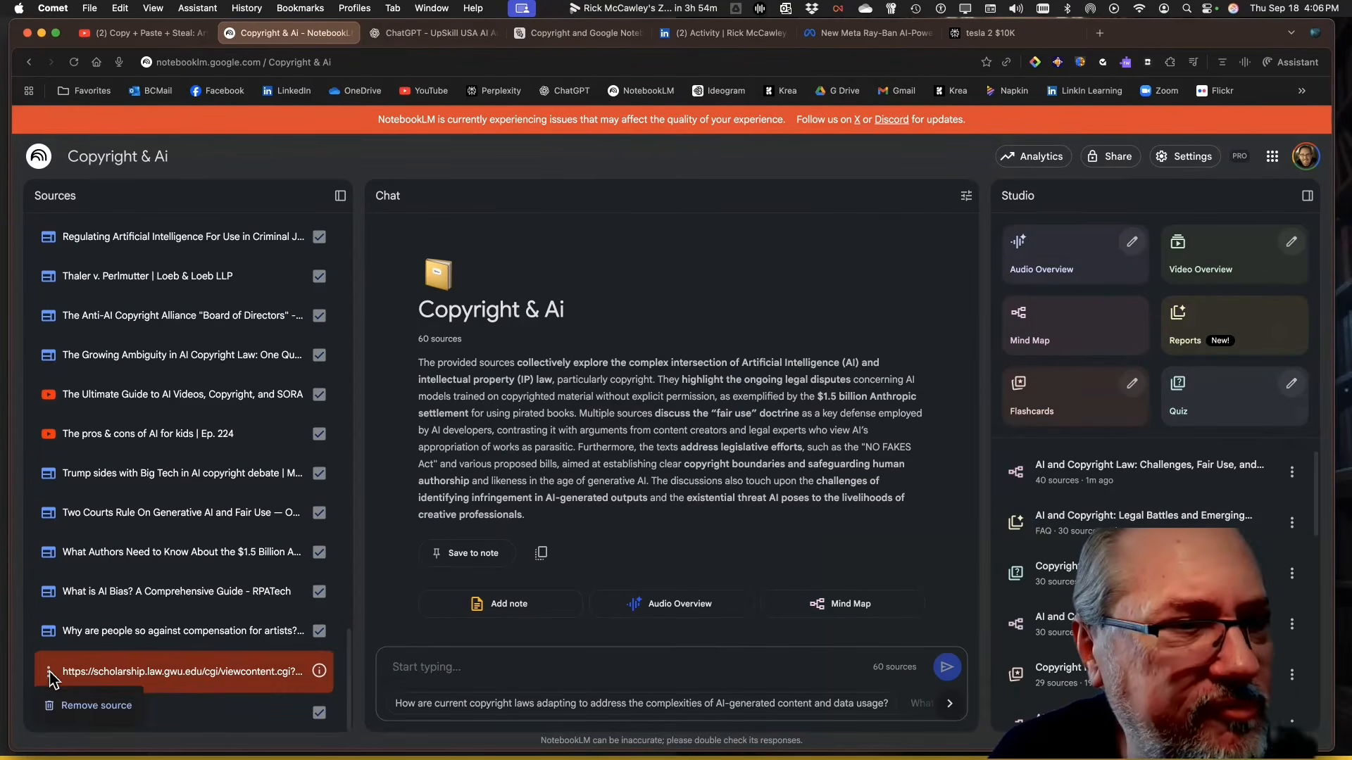
left_click(71, 706)
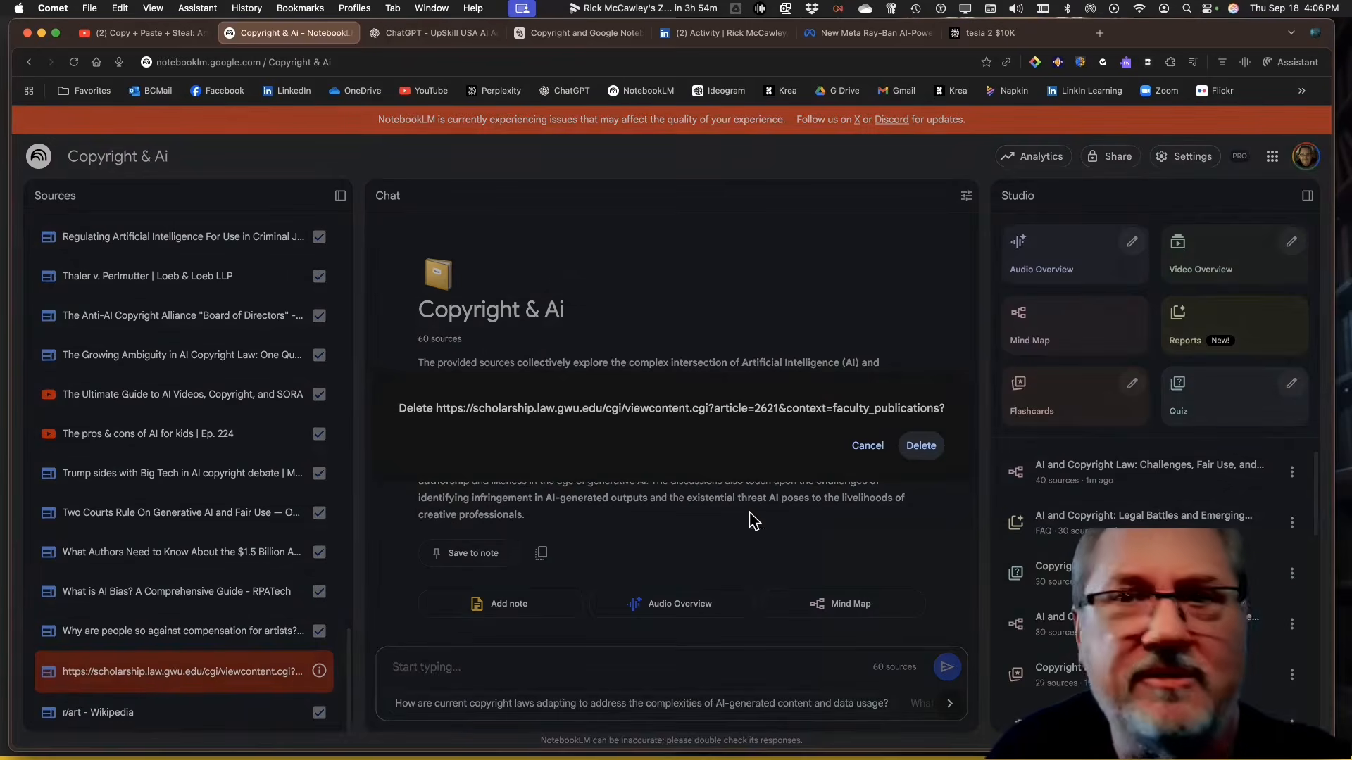
left_click(919, 447)
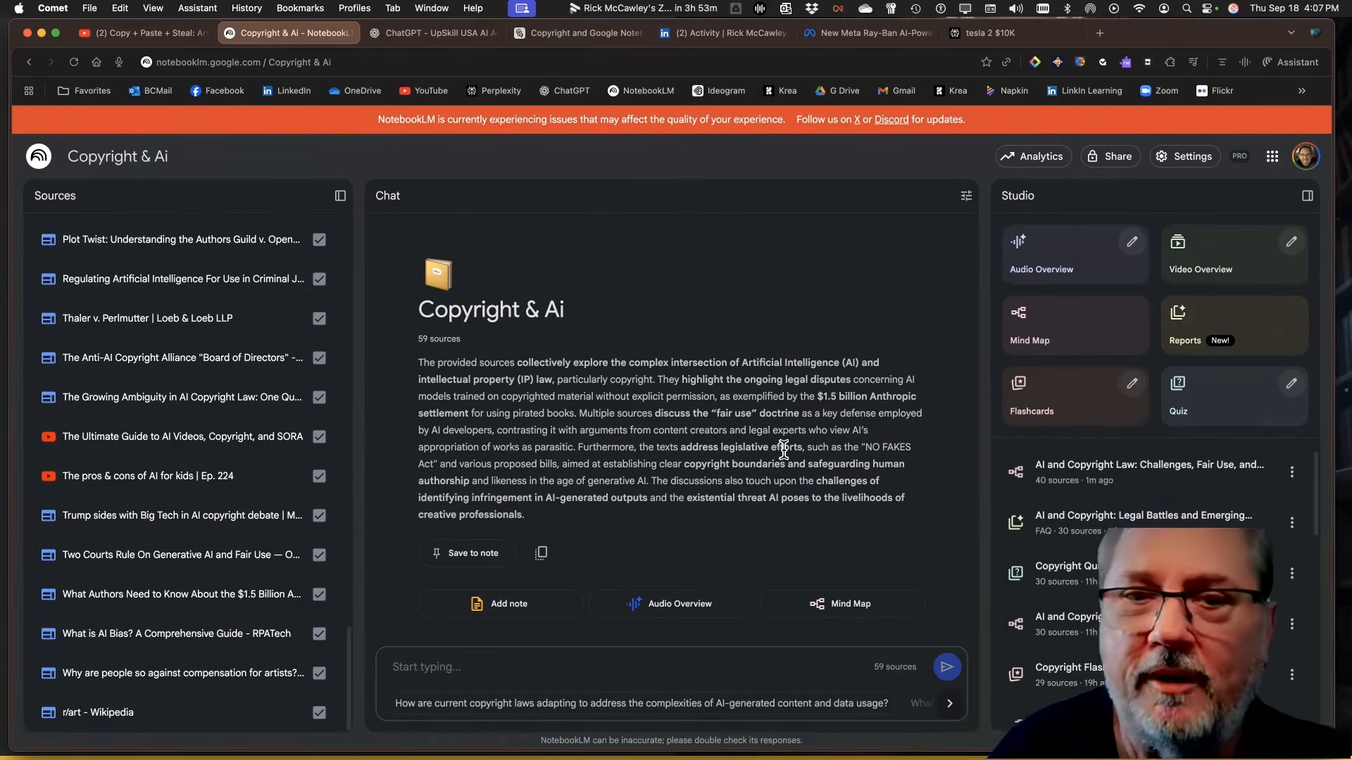
- Begin a chat prompt asking for an outline, overview and name for a 16 week course in a legal department
left_click(393, 667)
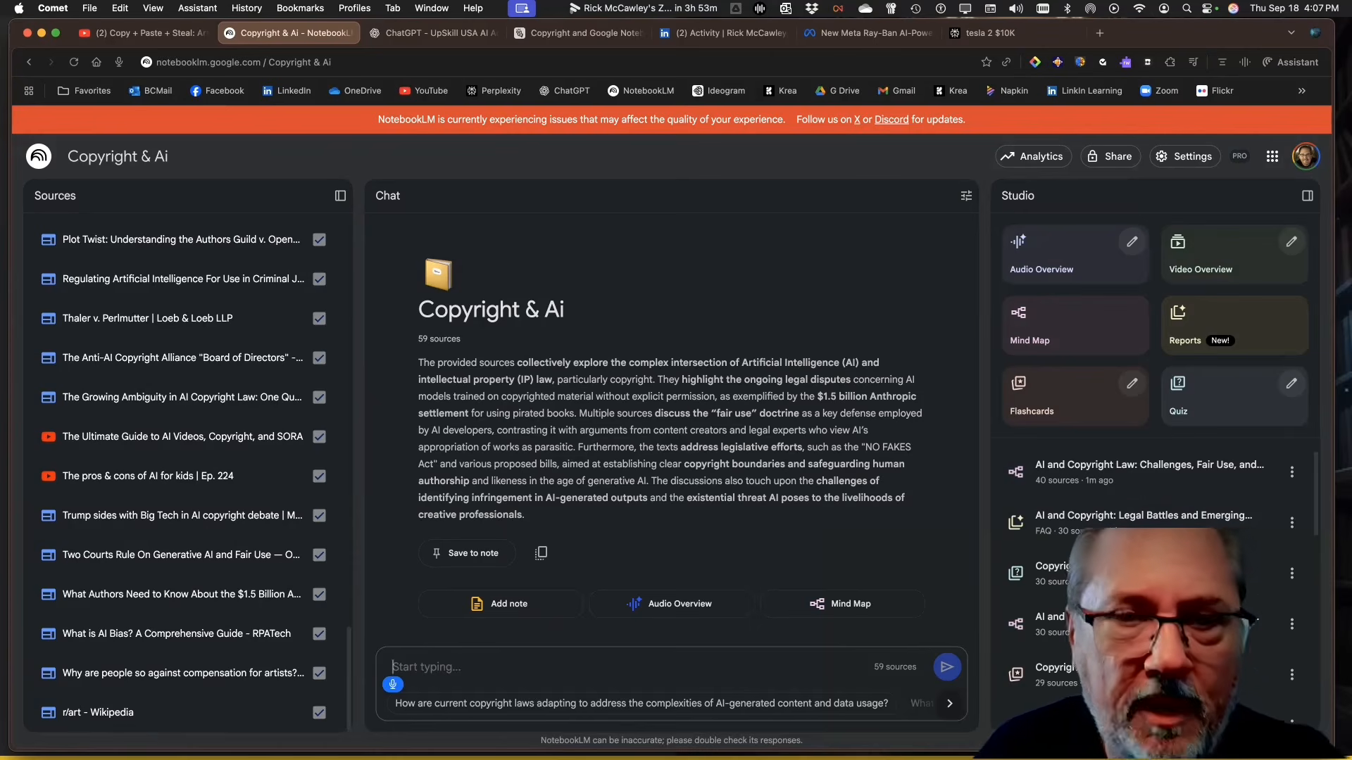
type("I'm creating a 16")
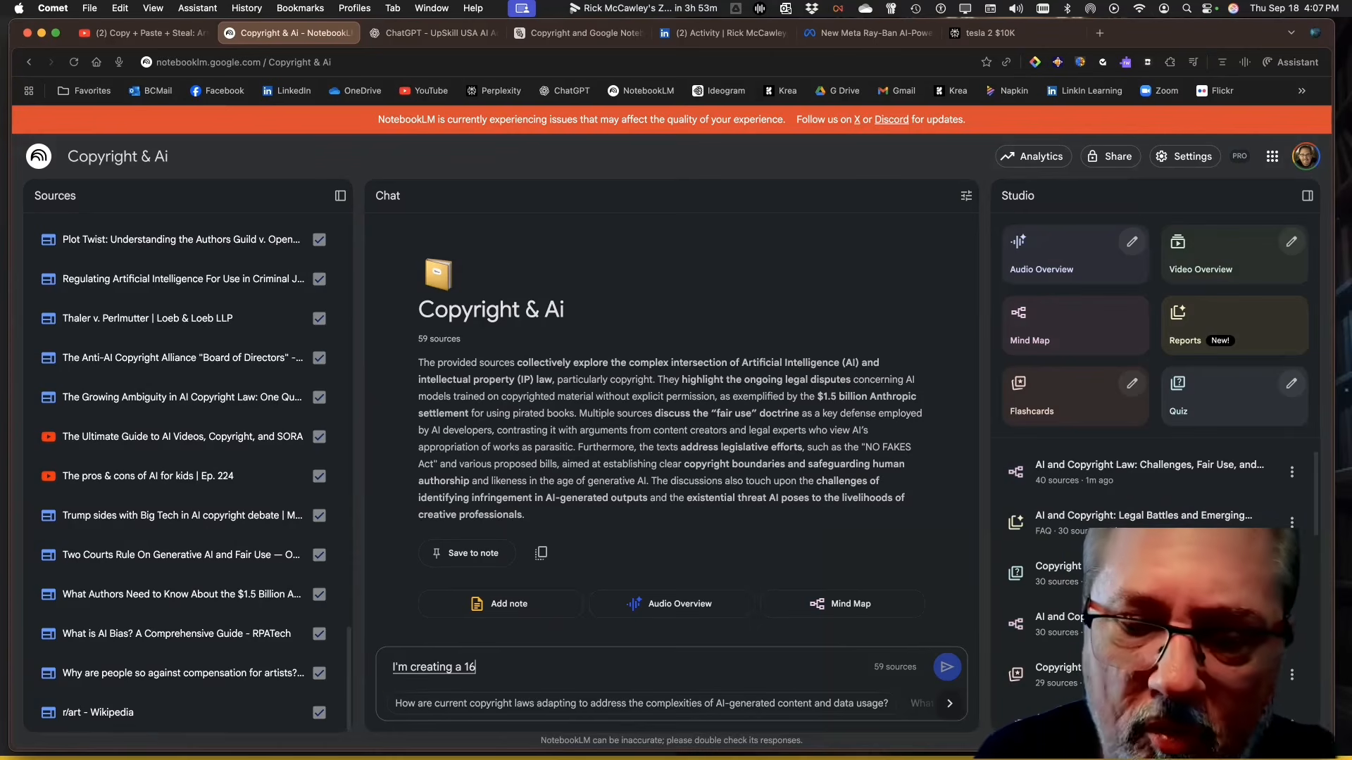
type(" week course and I want you to give")
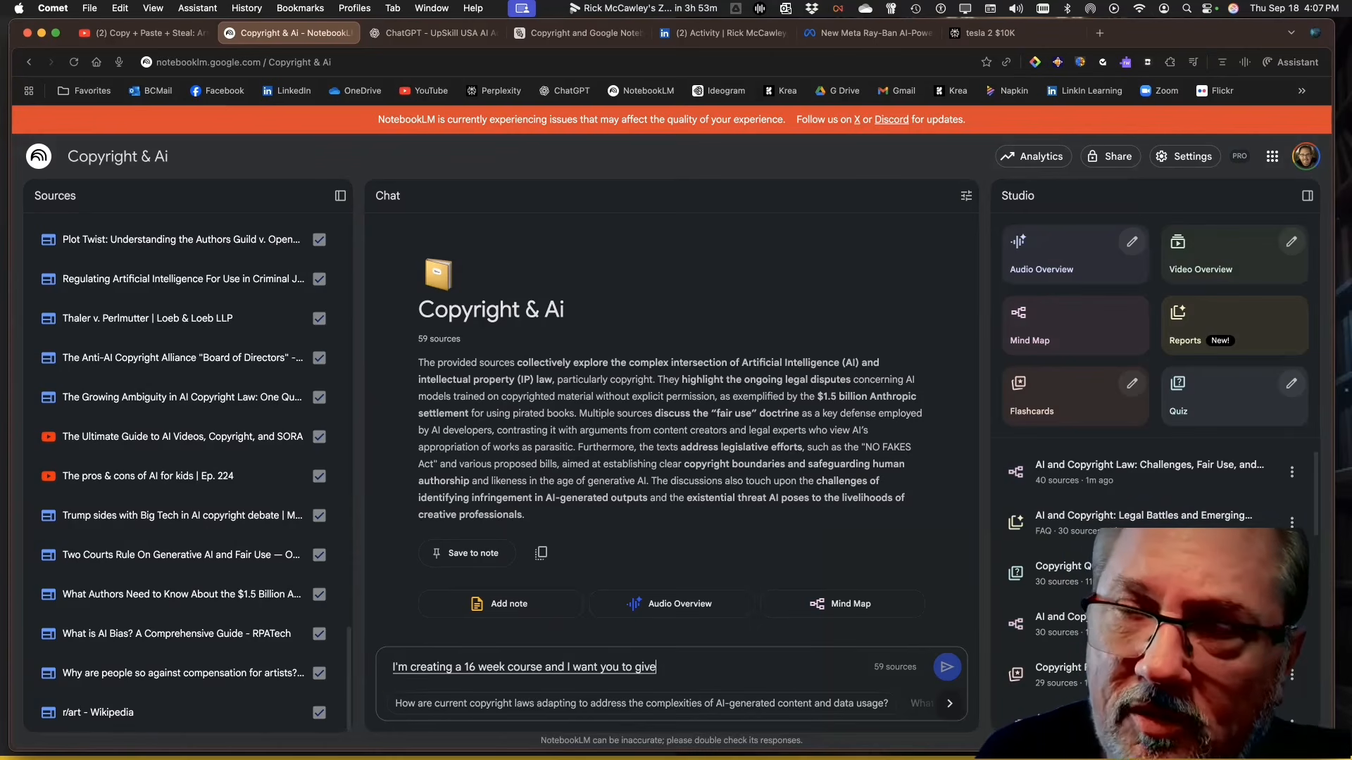
type(" me an outline and an over")
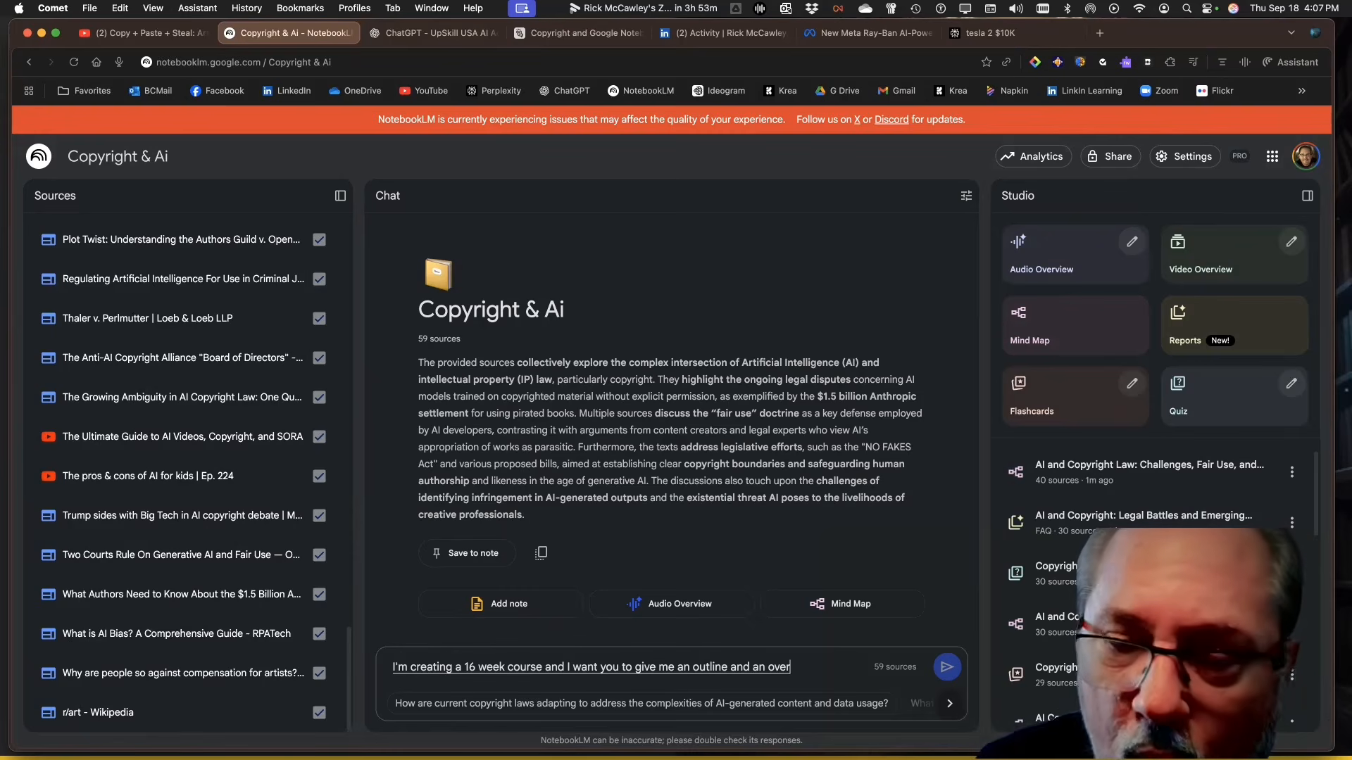
type("view what would be the name of")
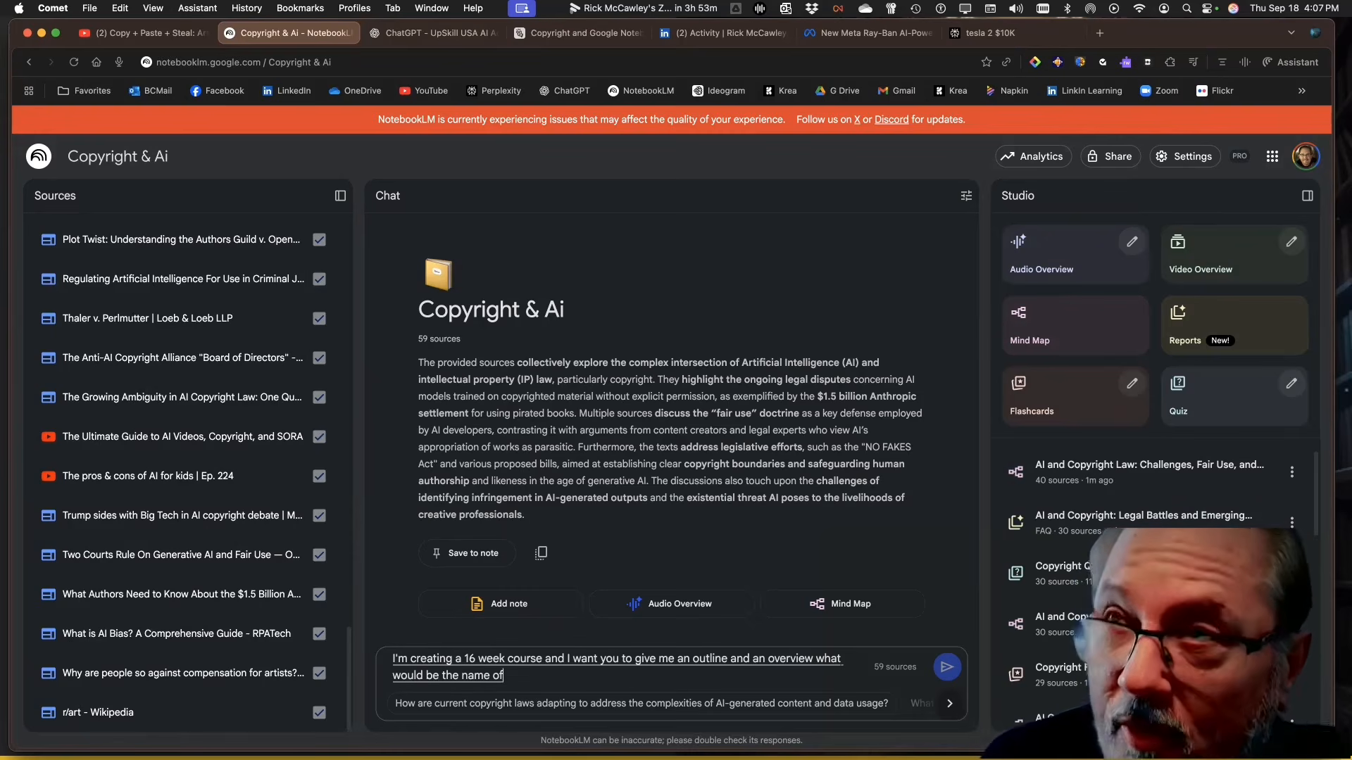
type(" this course if I want them as a legal department so this will be taught")
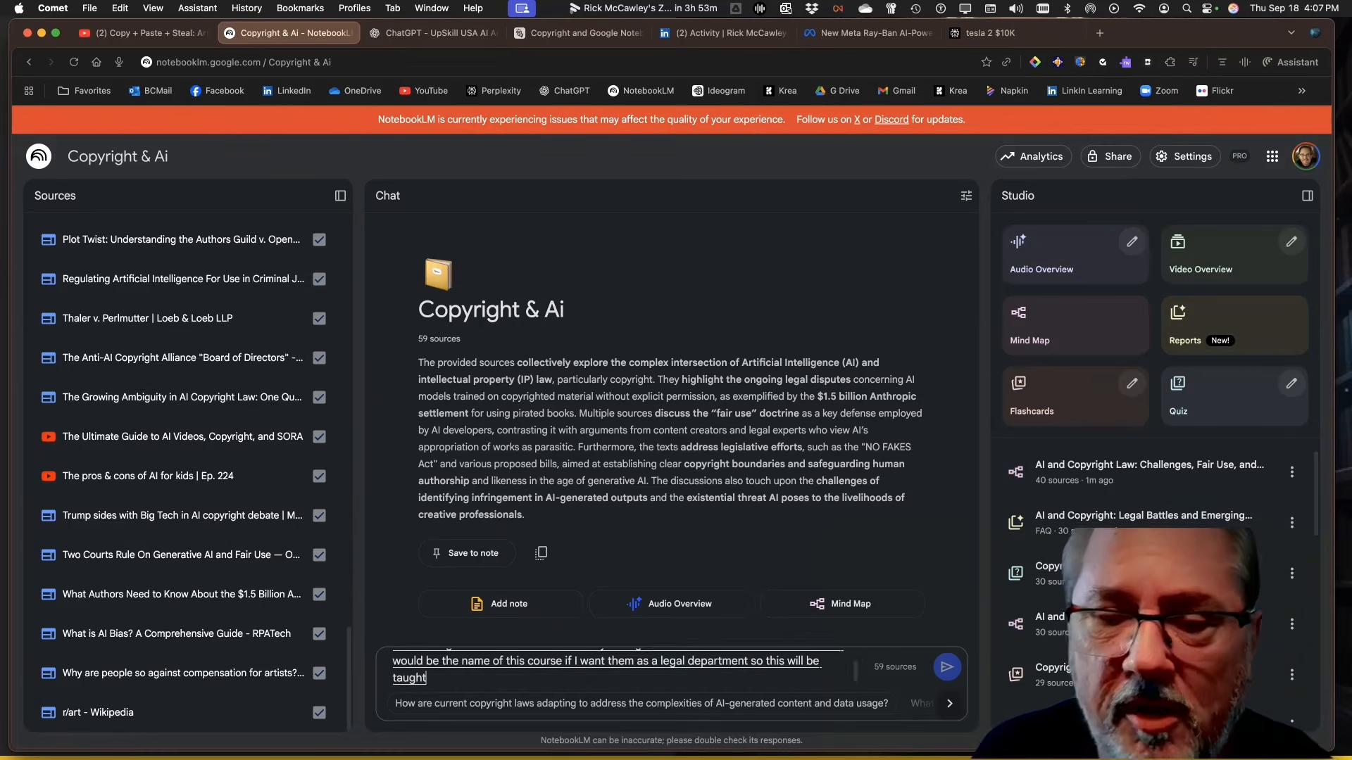
- Add to the prompt that a law professor, an atheist and a philosopher, and an AI expert who's up on all these laws will teach the course
type(" by a law professor it will")
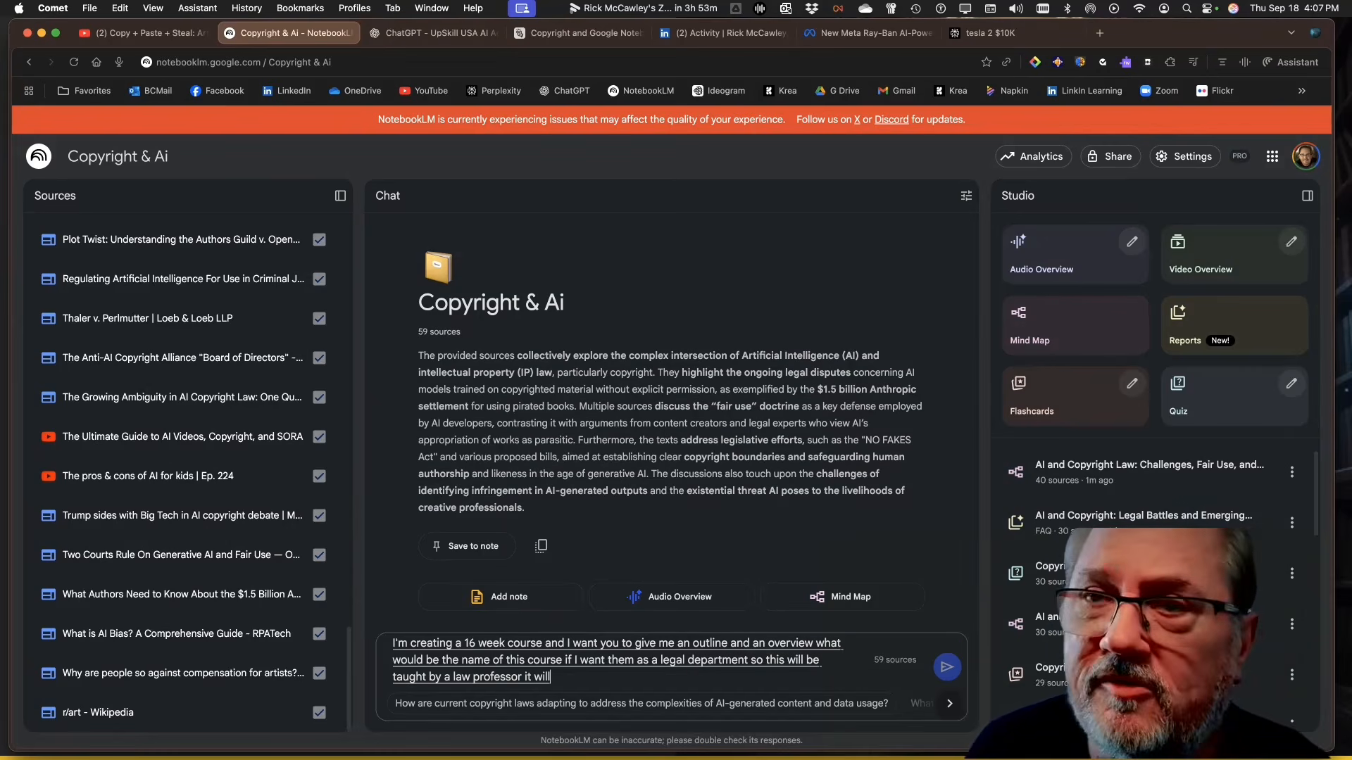
type(" also be taught by an atheist")
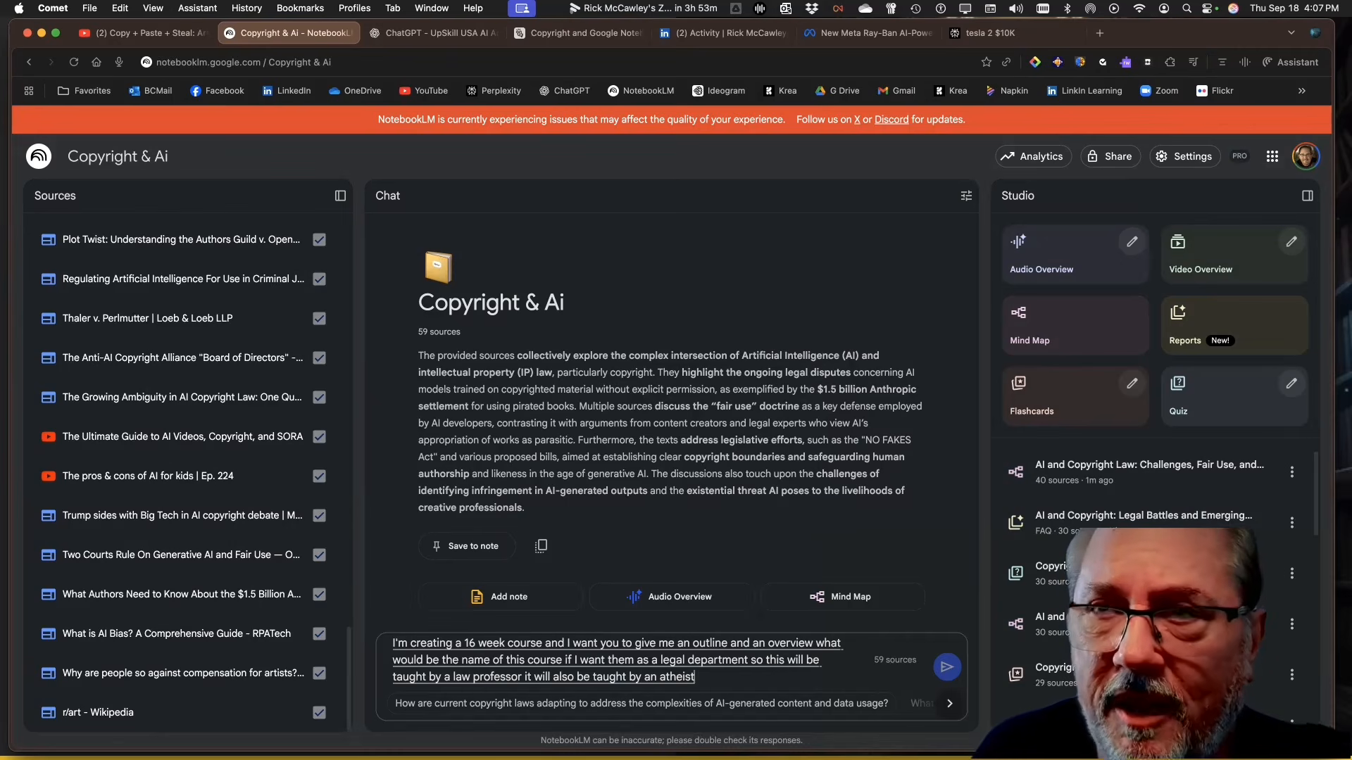
type(" and phi")
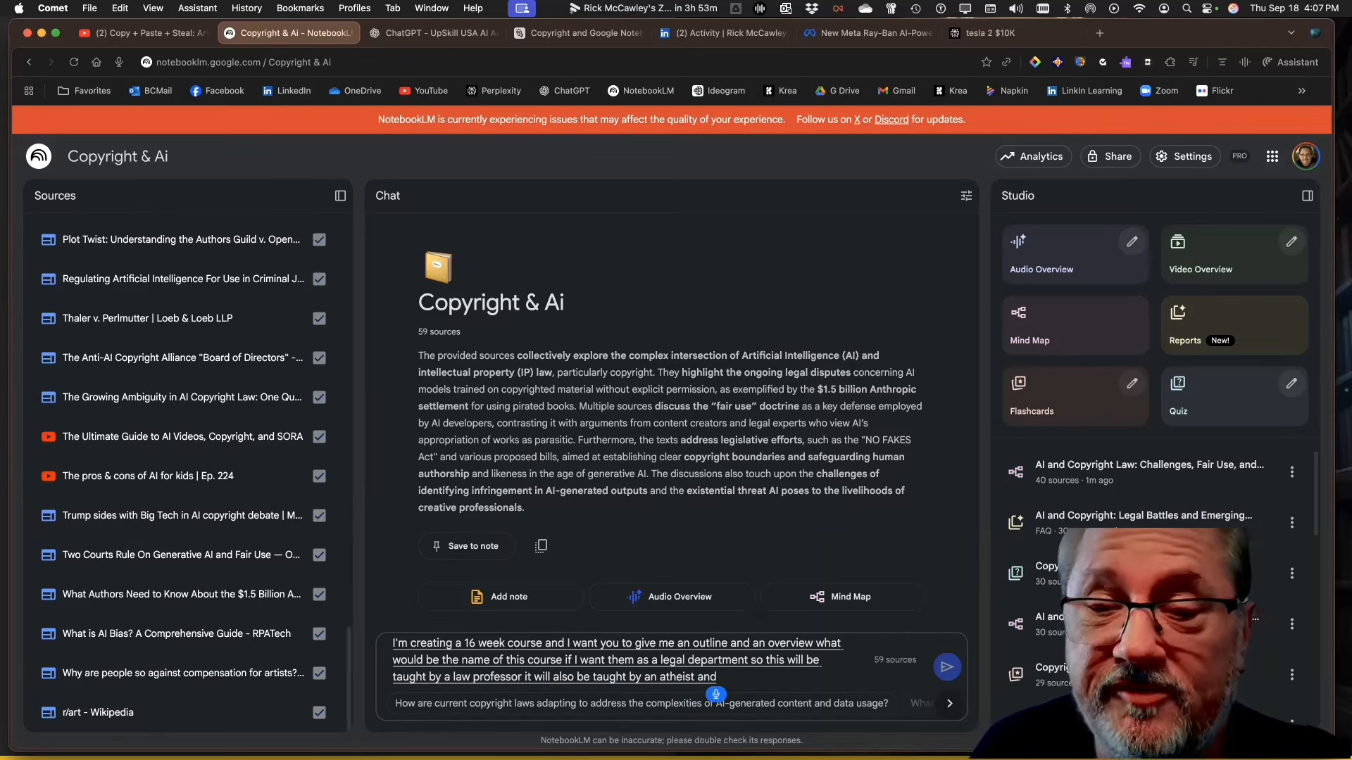
key("BackSpace")
key("BackSpace")
key("BackSpace")
type("a philosopher")
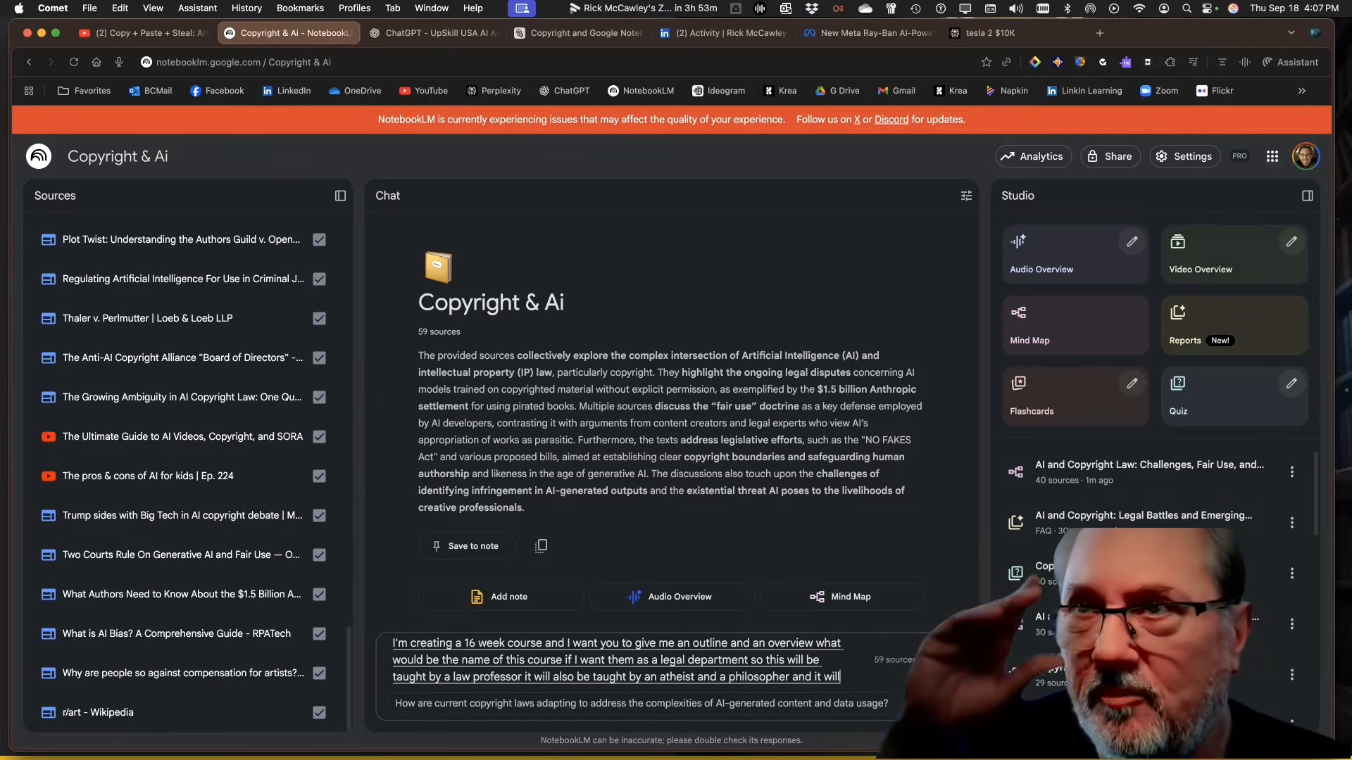
type(", and it will also be talked by an AI")
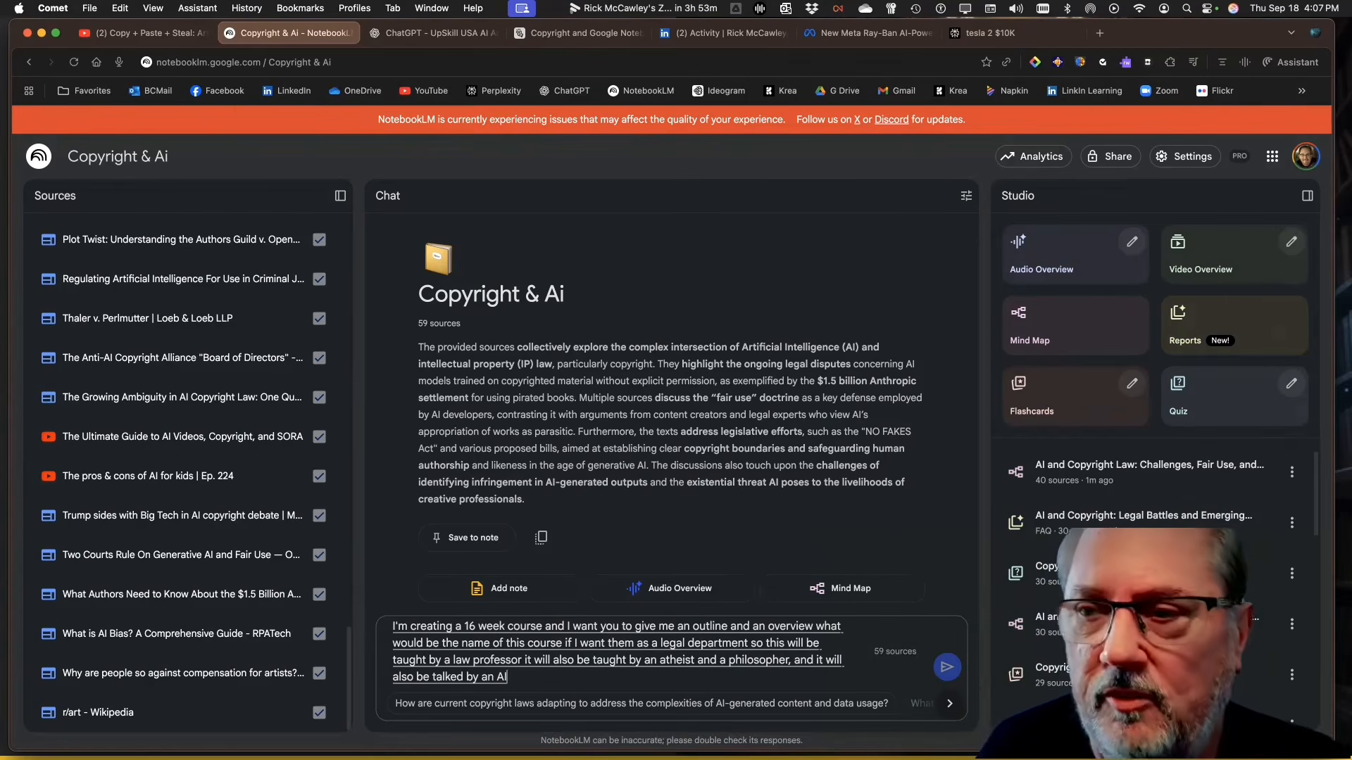
type(" expert. Who's up on all these")
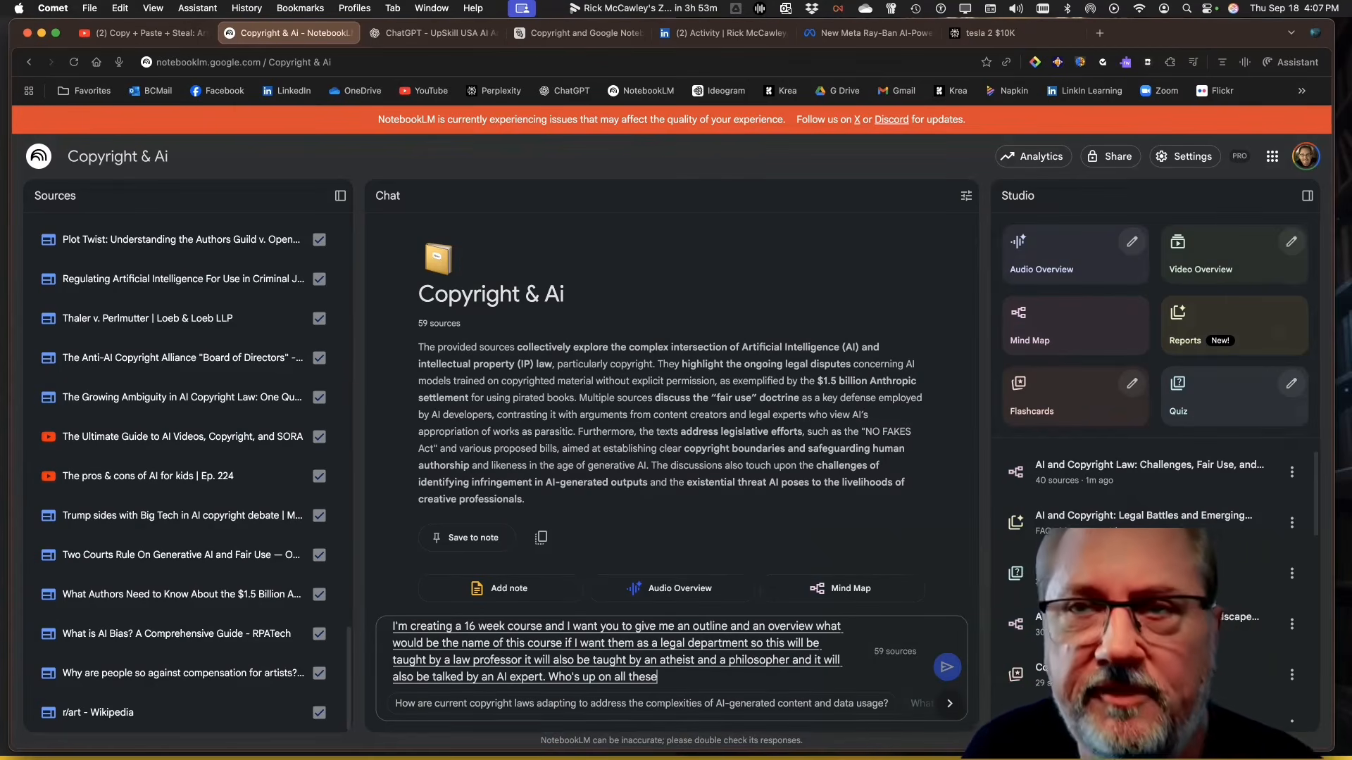
- State in the prompt that these three different people will create this multidisciplinary class
type(" laws these three different people will create this multidisciplinary disc")
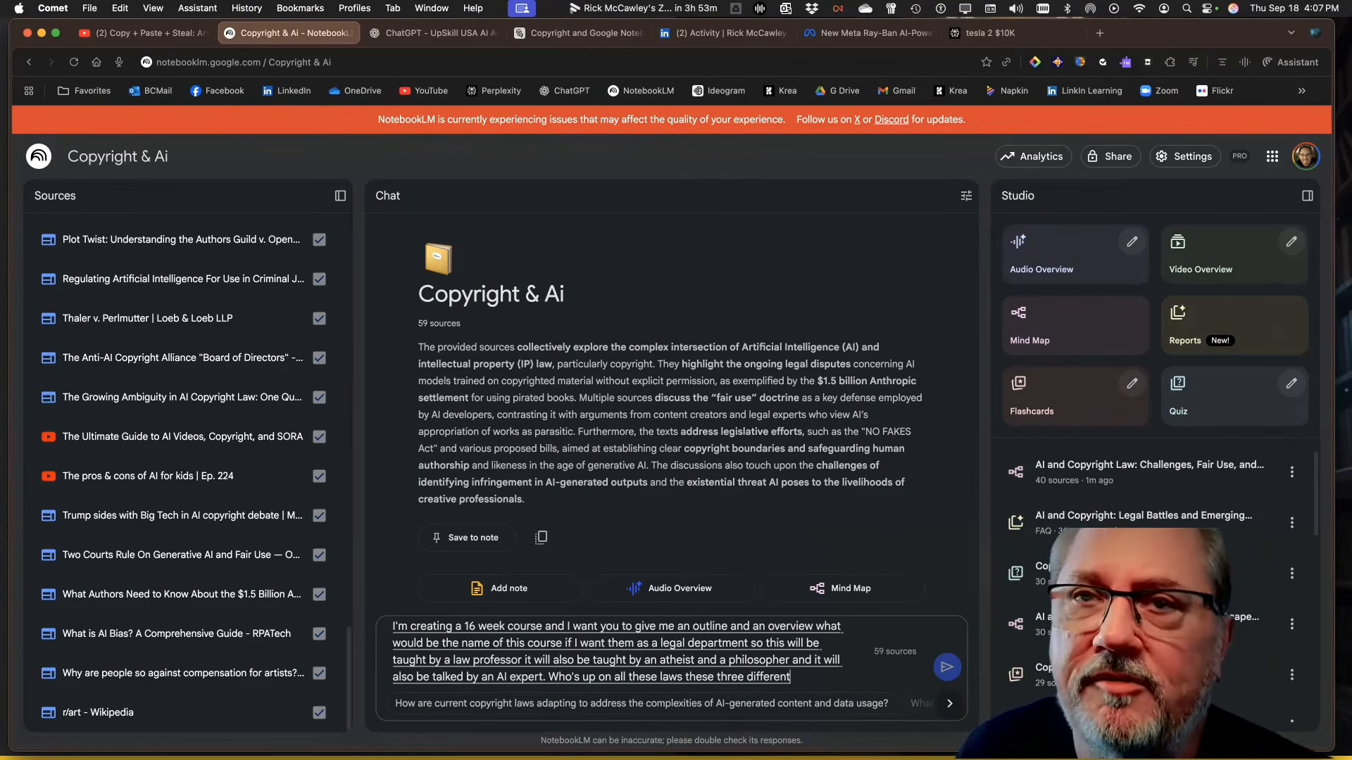
key("BackSpace")
key("BackSpace")
key("BackSpace")
key("BackSpace")
type("class give me")
key("BackSpace")
key("BackSpace")
key("BackSpace")
key("BackSpace")
key("BackSpace")
key("BackSpace")
key("BackSpace")
key("BackSpace")
- Request an overview of what the class might include, talking points, and three expertise perspectives from the professors to framework it using the data here
type(". Give me a")
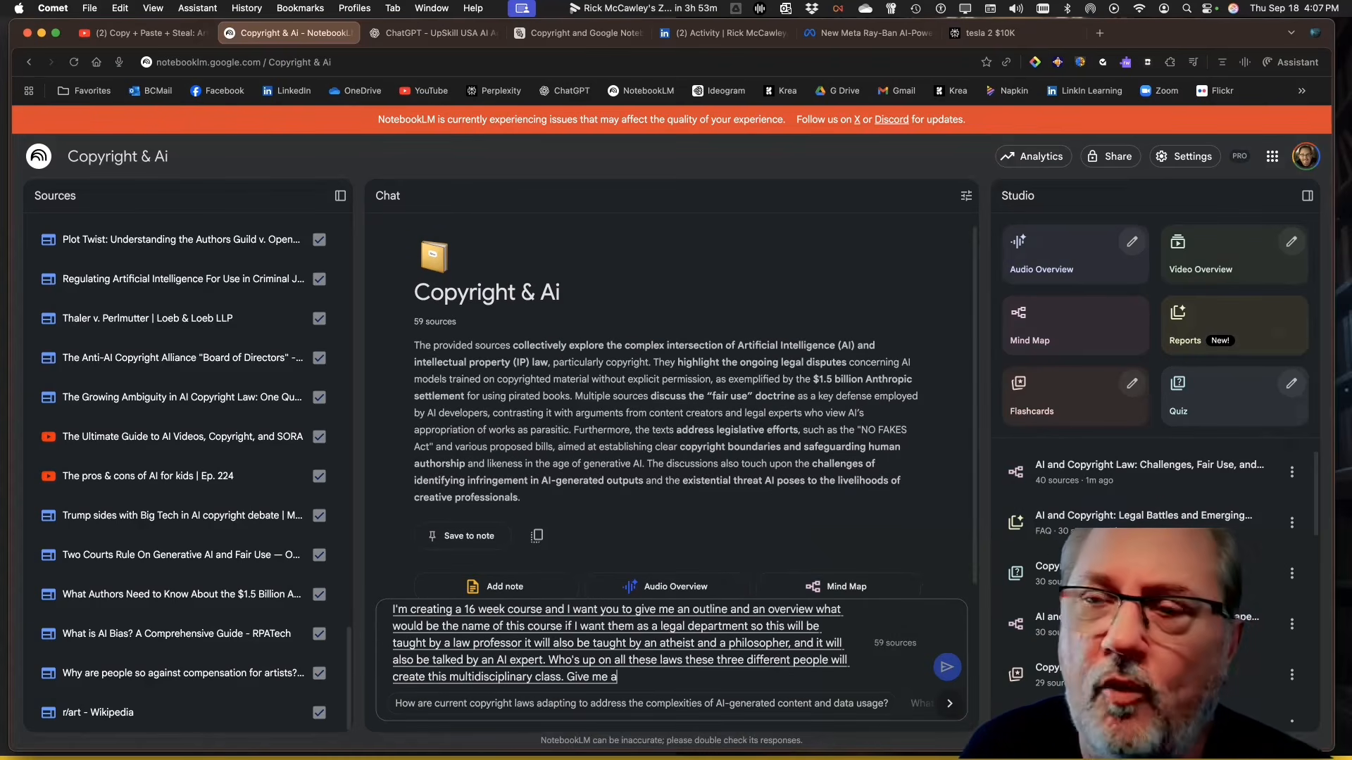
type(" overview of what this class might need to")
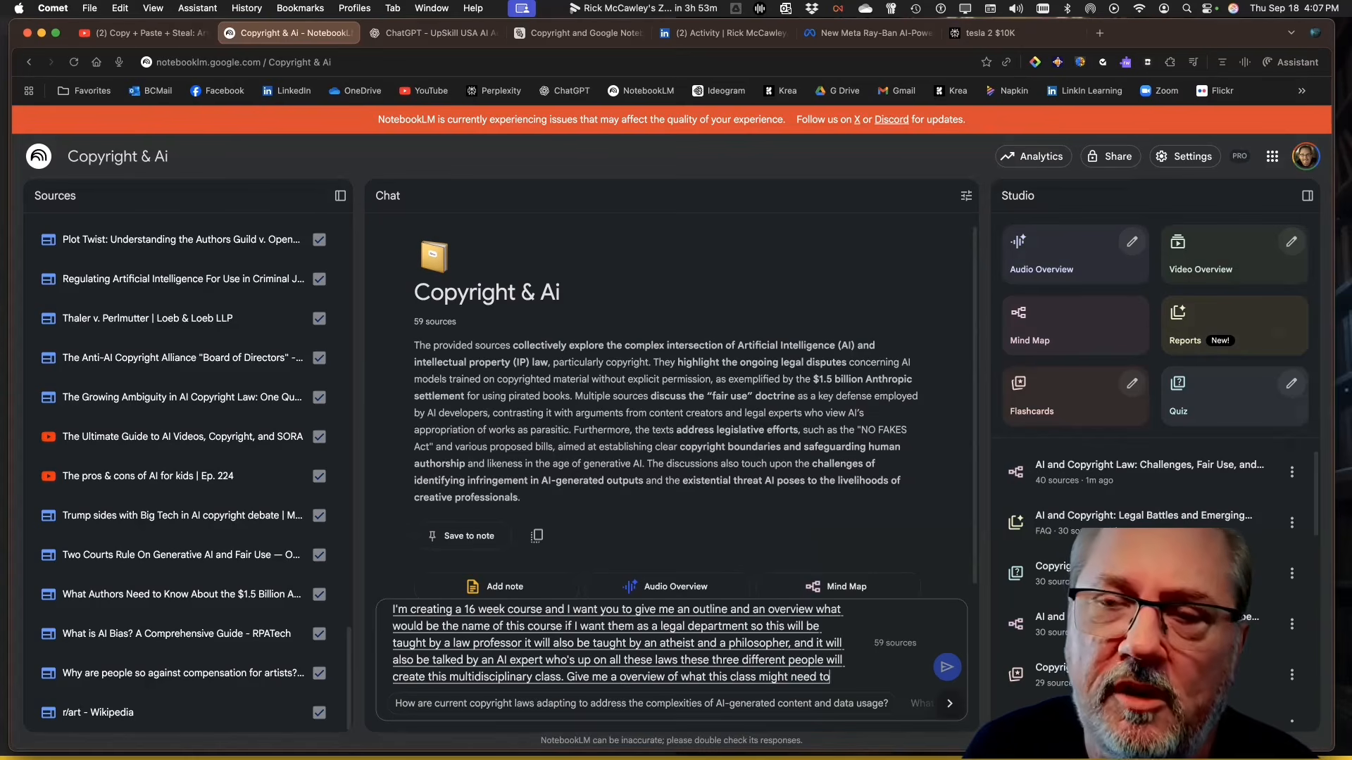
type(" include. What are the talking")
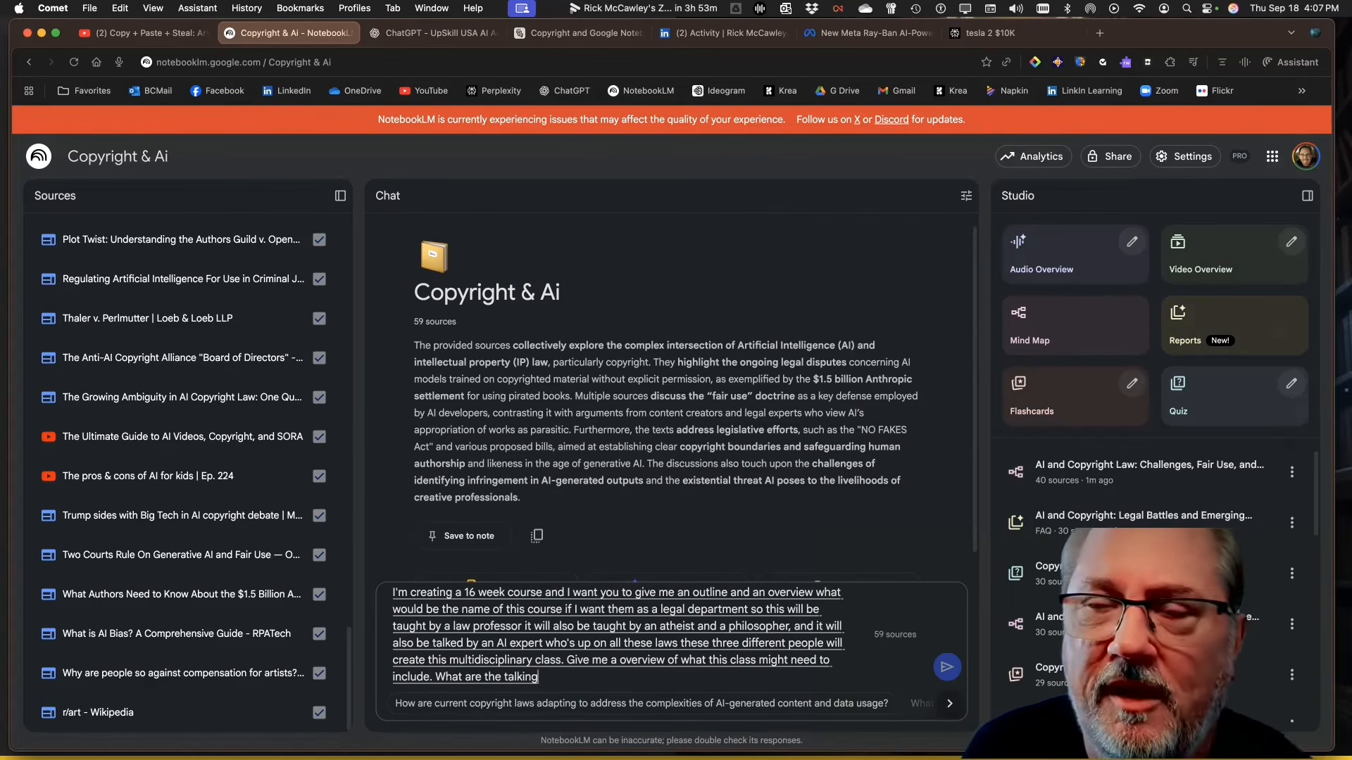
type(" points and give me three sort of expertise Perspectives that these")
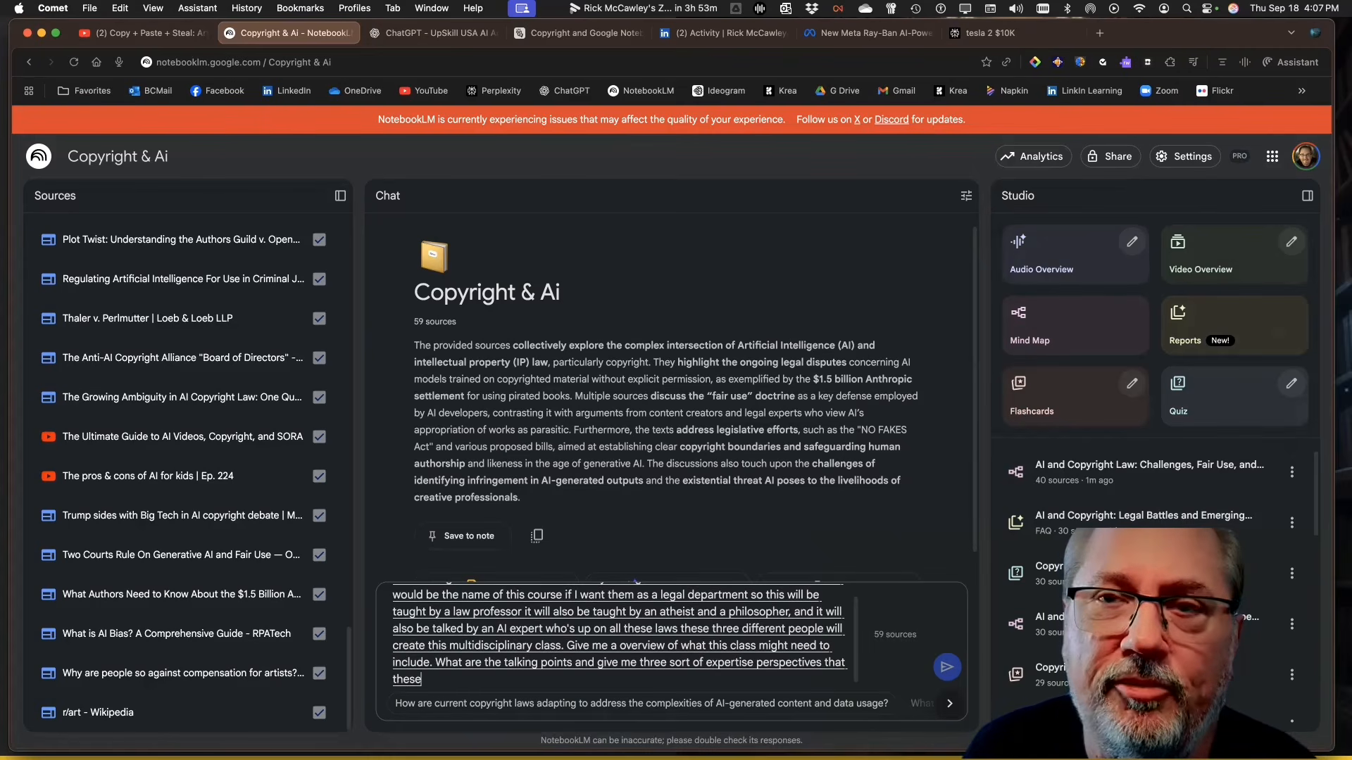
type(" three professors")
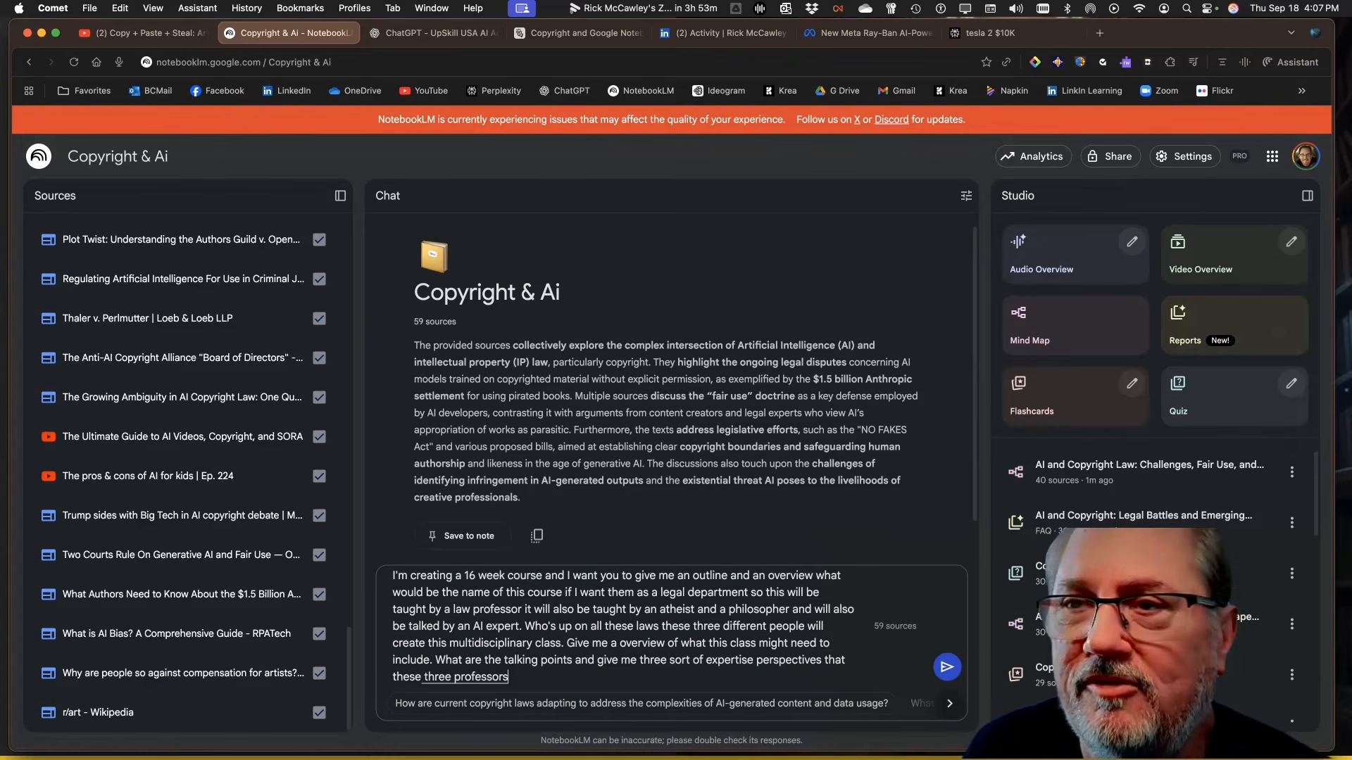
type(" might bring to the table")
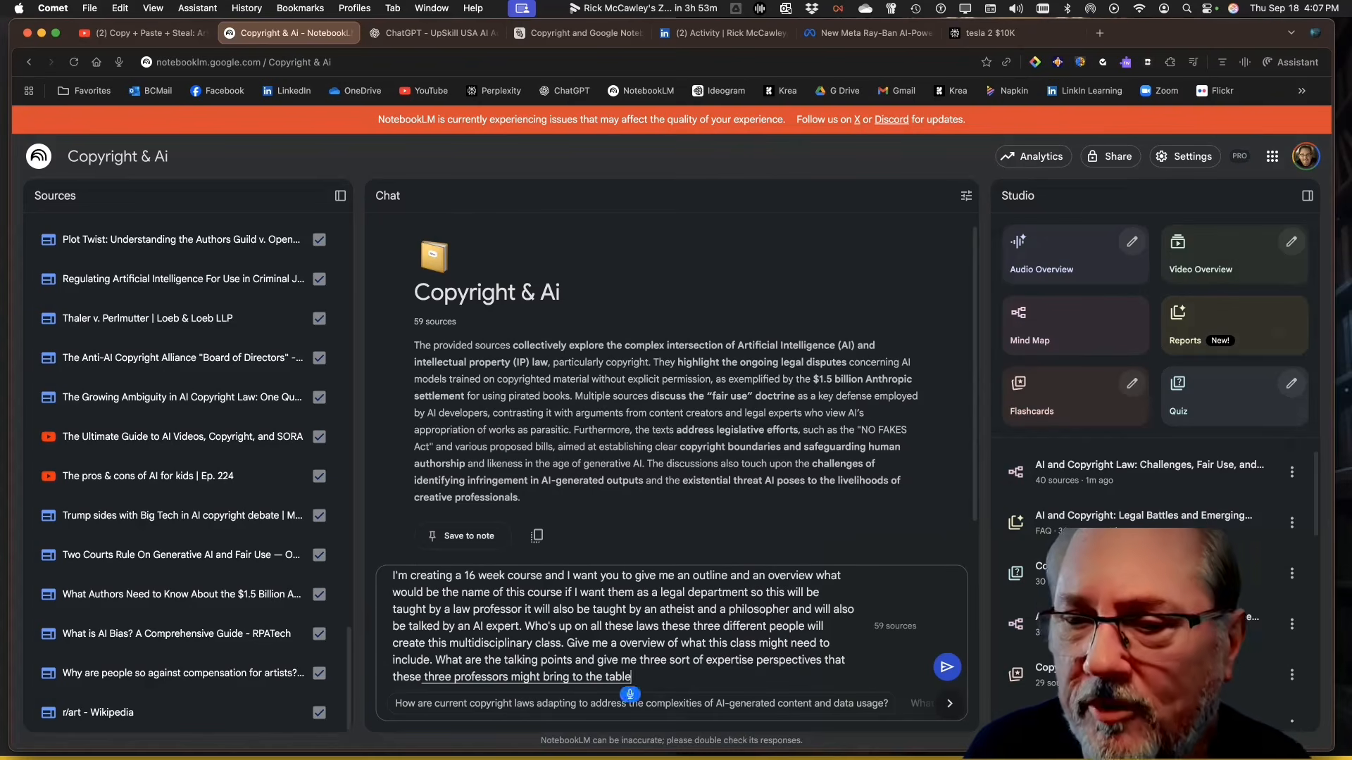
type(" to framework this class")
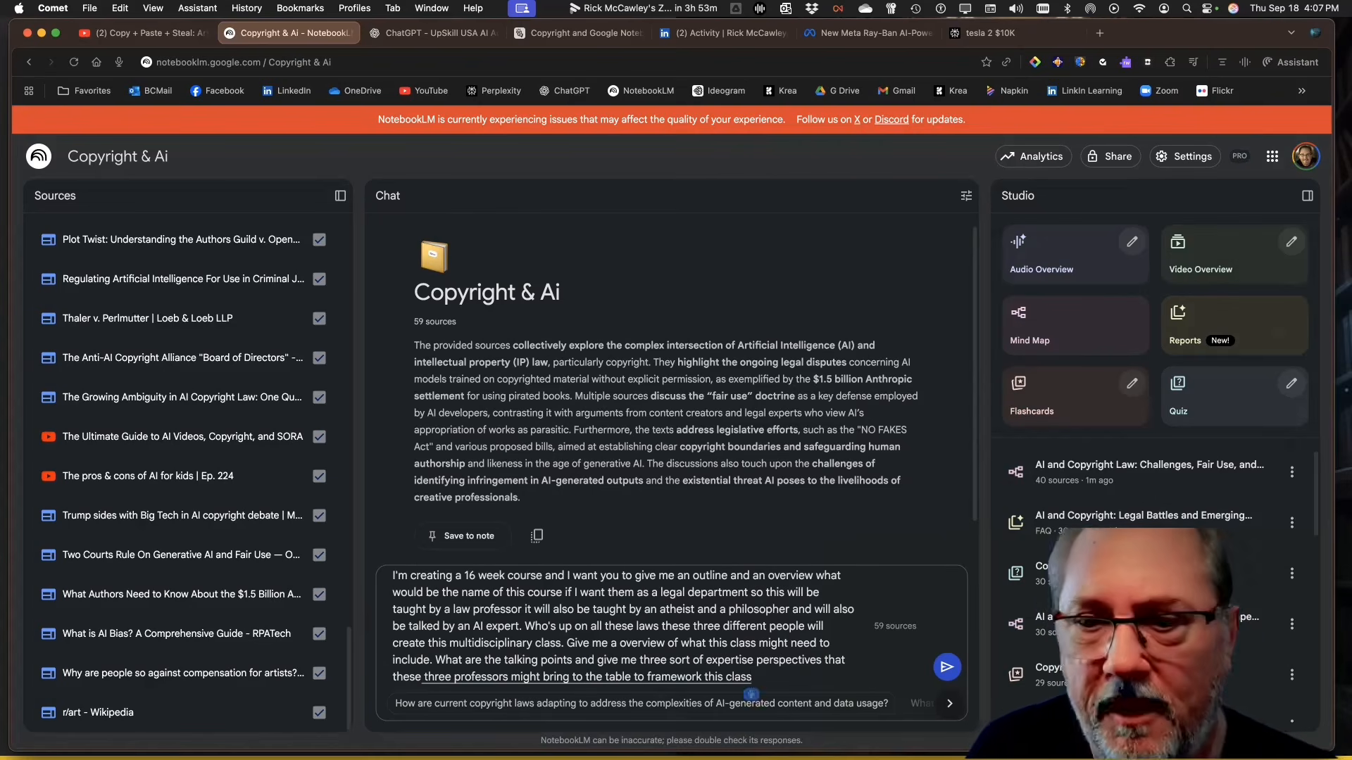
type(" using the data here.")
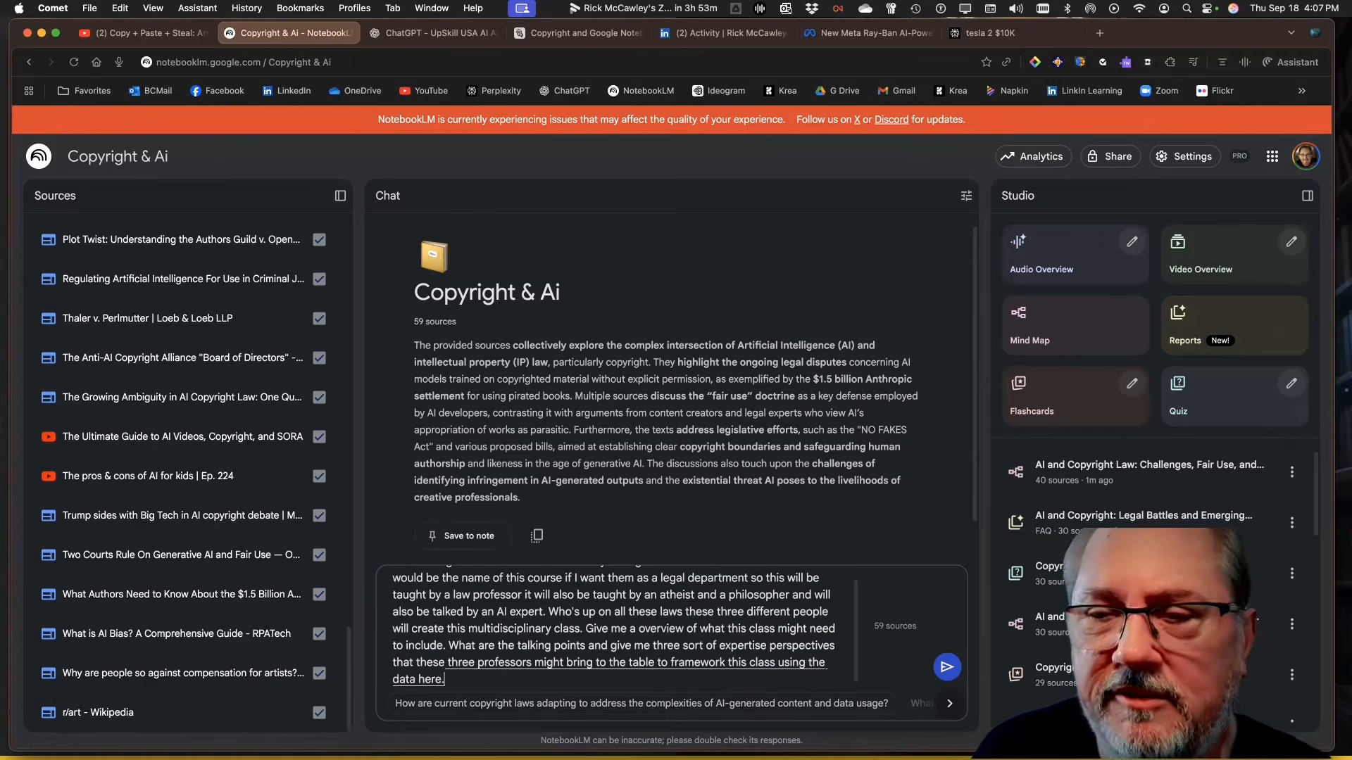
- Add a request to make a class and give an outline to present to the professor to convince them to teach this wonderful class
type(" let's make a class.")
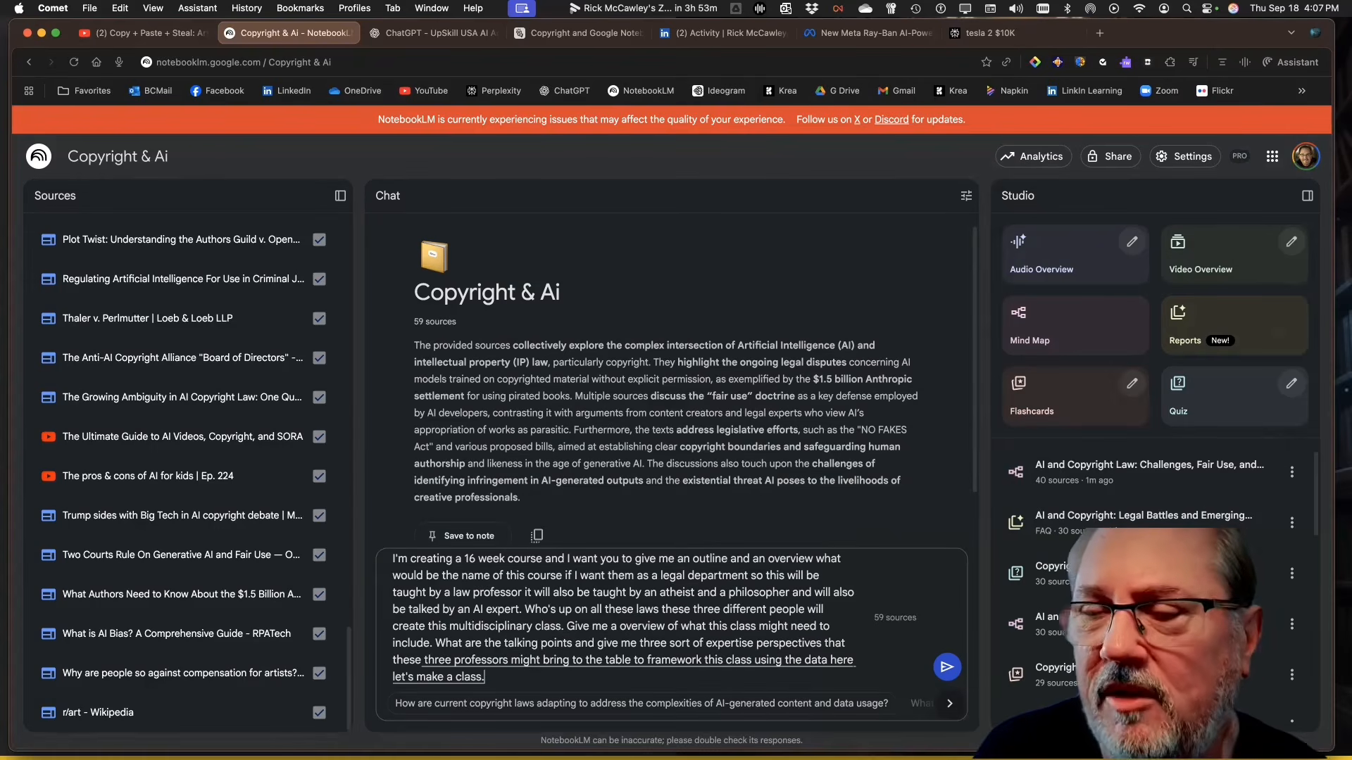
type(" and give an outline that I can present to the professor")
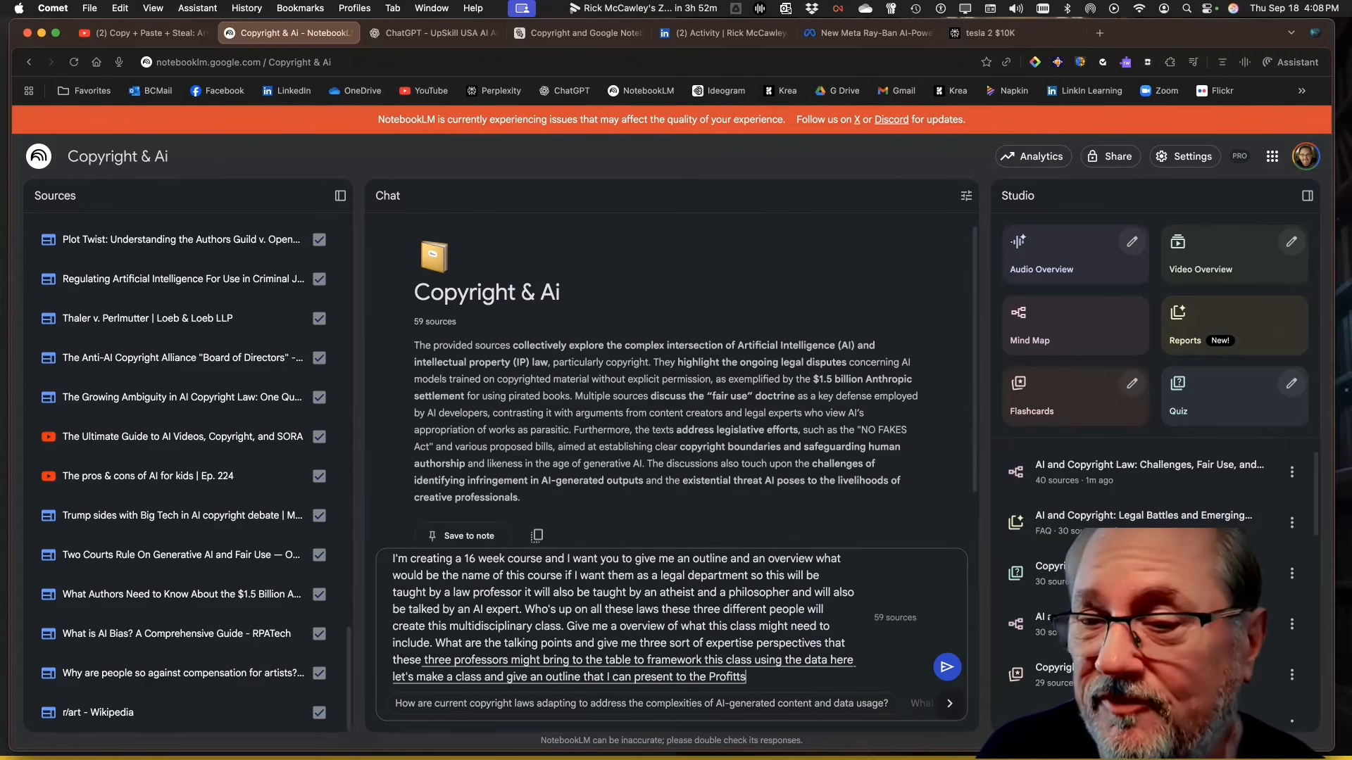
type(" to convince them to teach this wonderful class.")
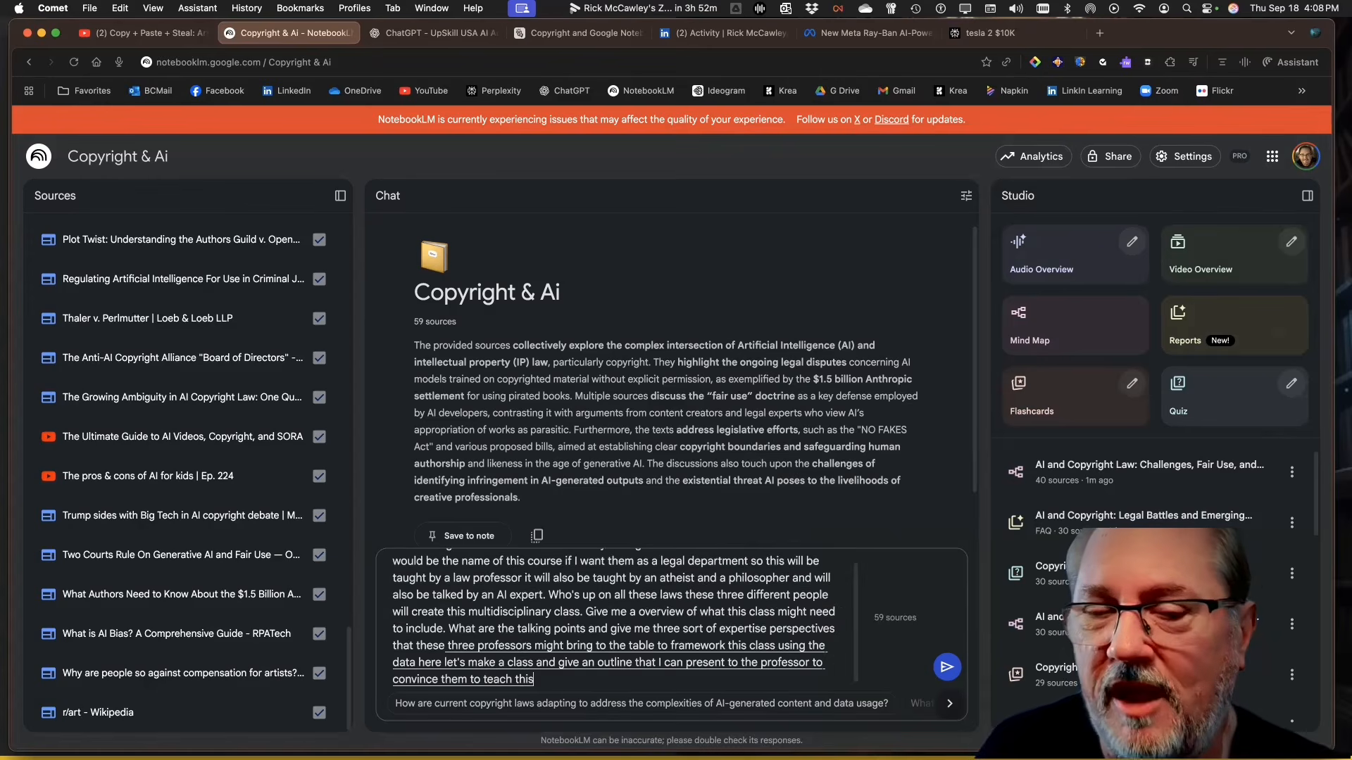
key("BackSpace")
- Ask for a course number for a graduate level class in a multidisciplinary degree program, and submit the prompt
type("give me")
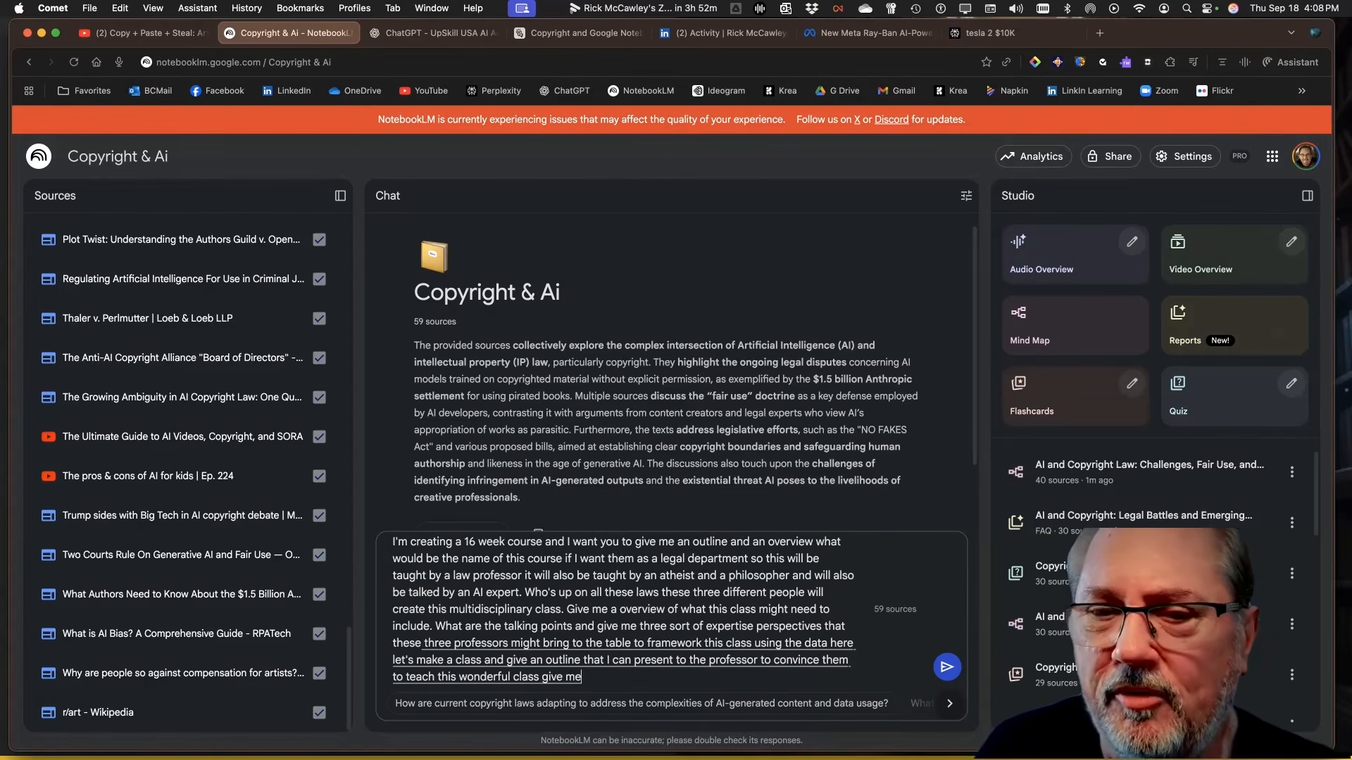
type(" a course number as this would be graduate")
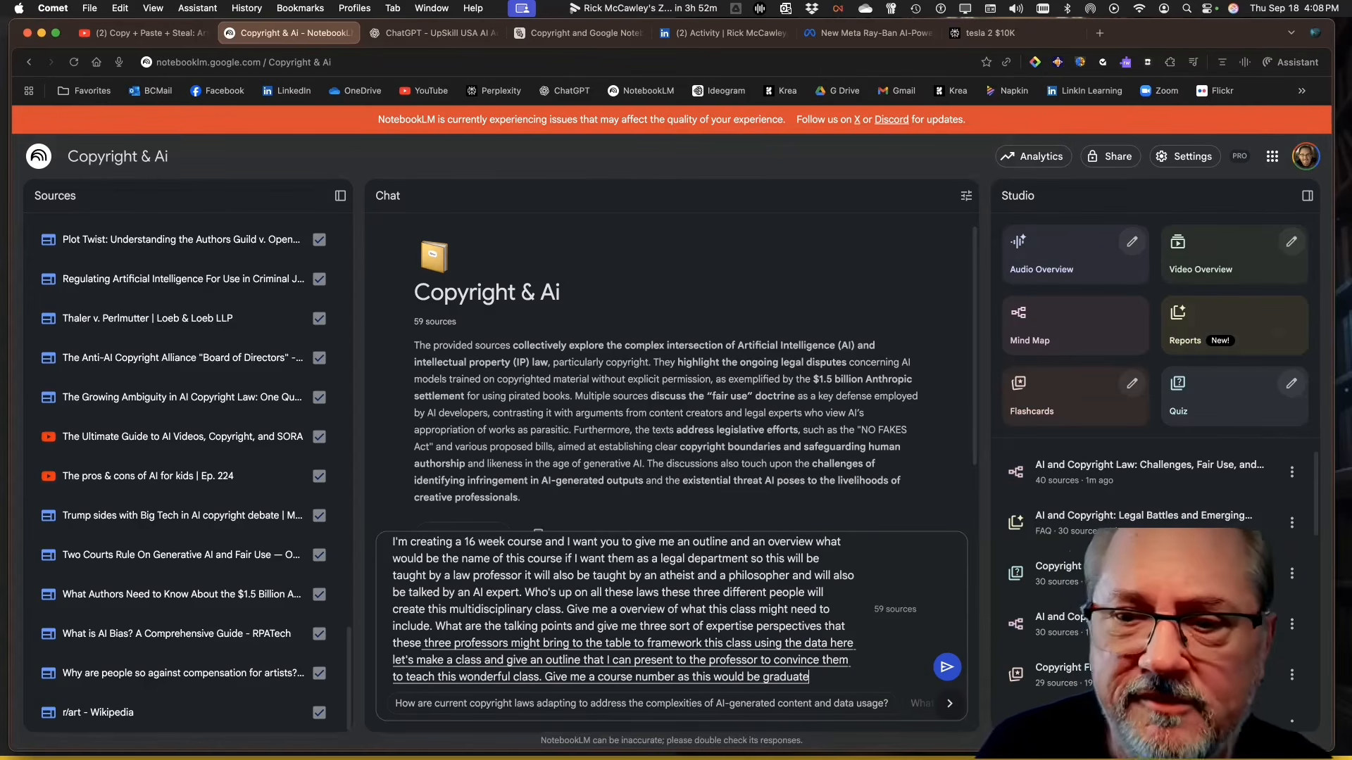
type(" level level class in a multidisciplinary degree.")
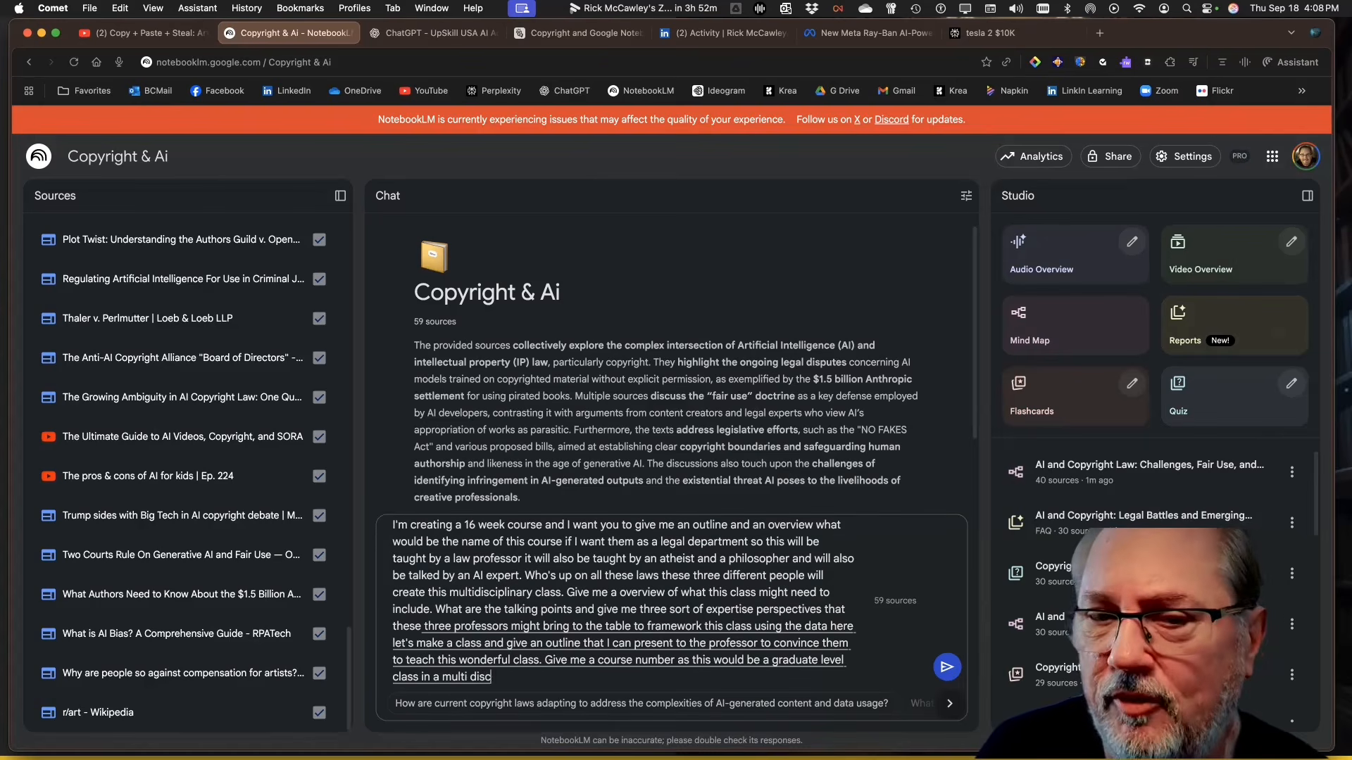
key("BackSpace")
type("program.")
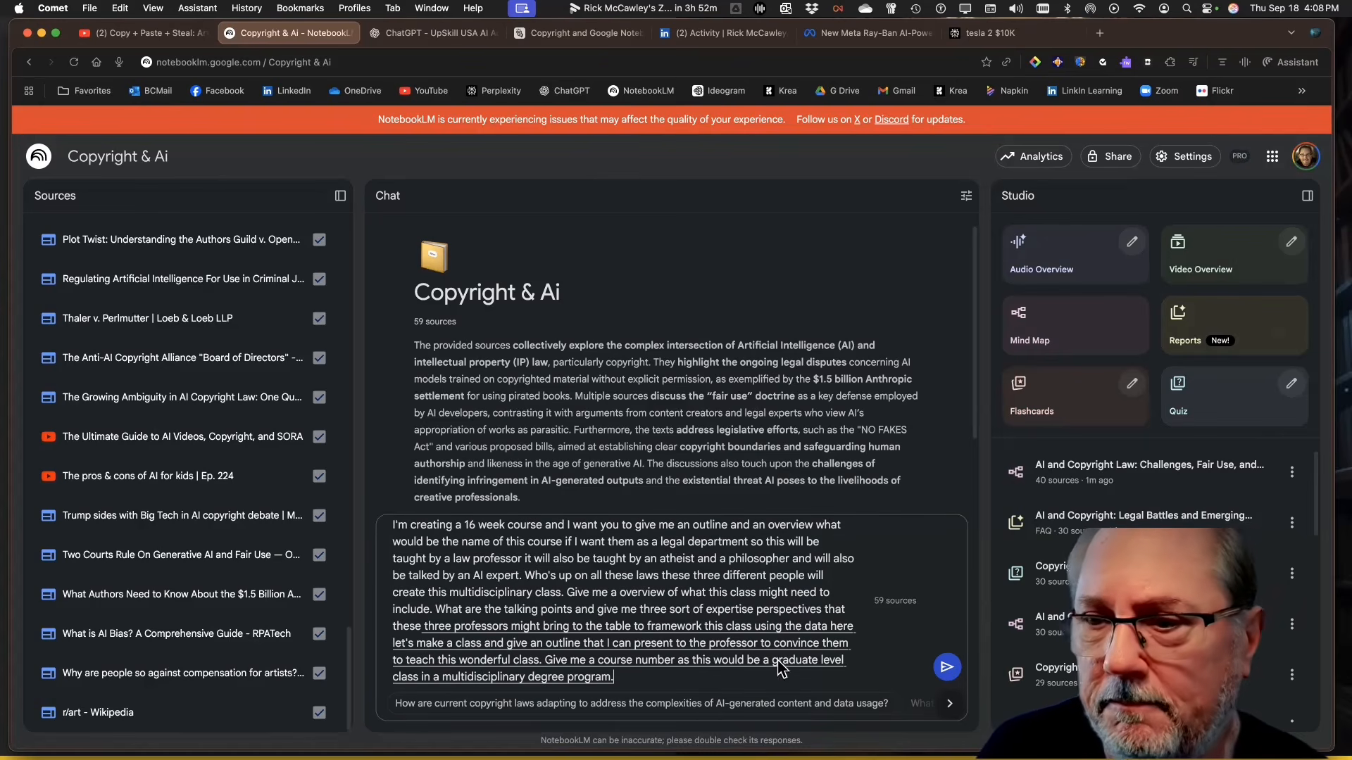
left_click(944, 667)
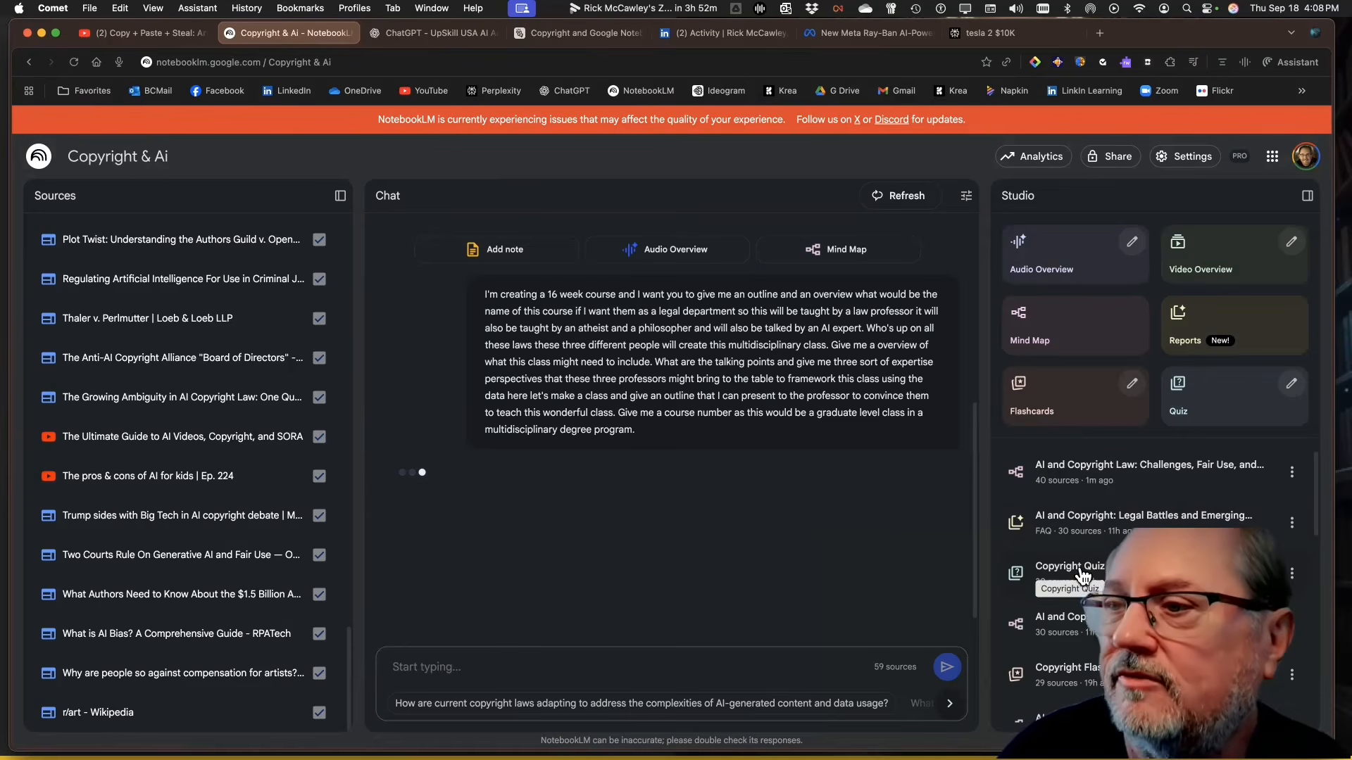
- Read the generated course proposal at a larger page size, from the course title and overview to the instructor perspectives
scroll(1081, 578, "down", 3)
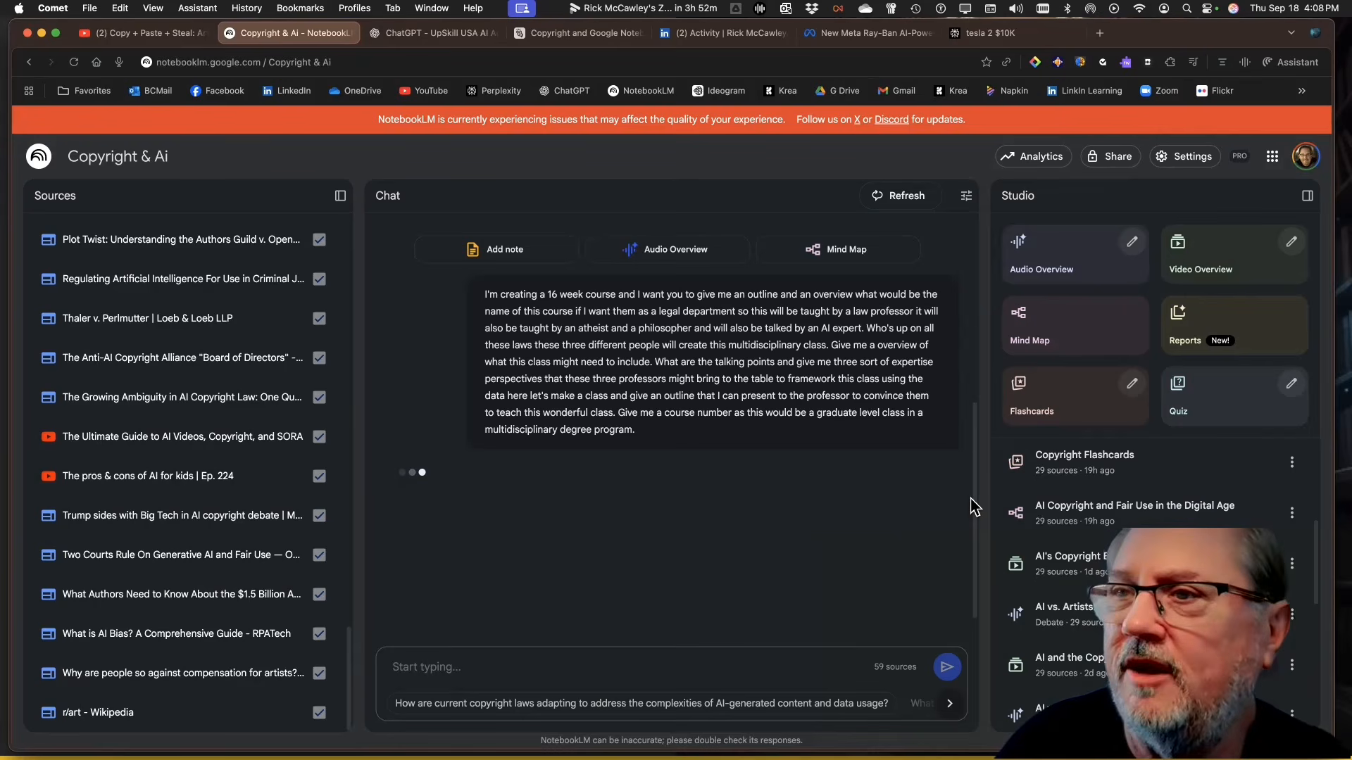
scroll(976, 517, "down", 2)
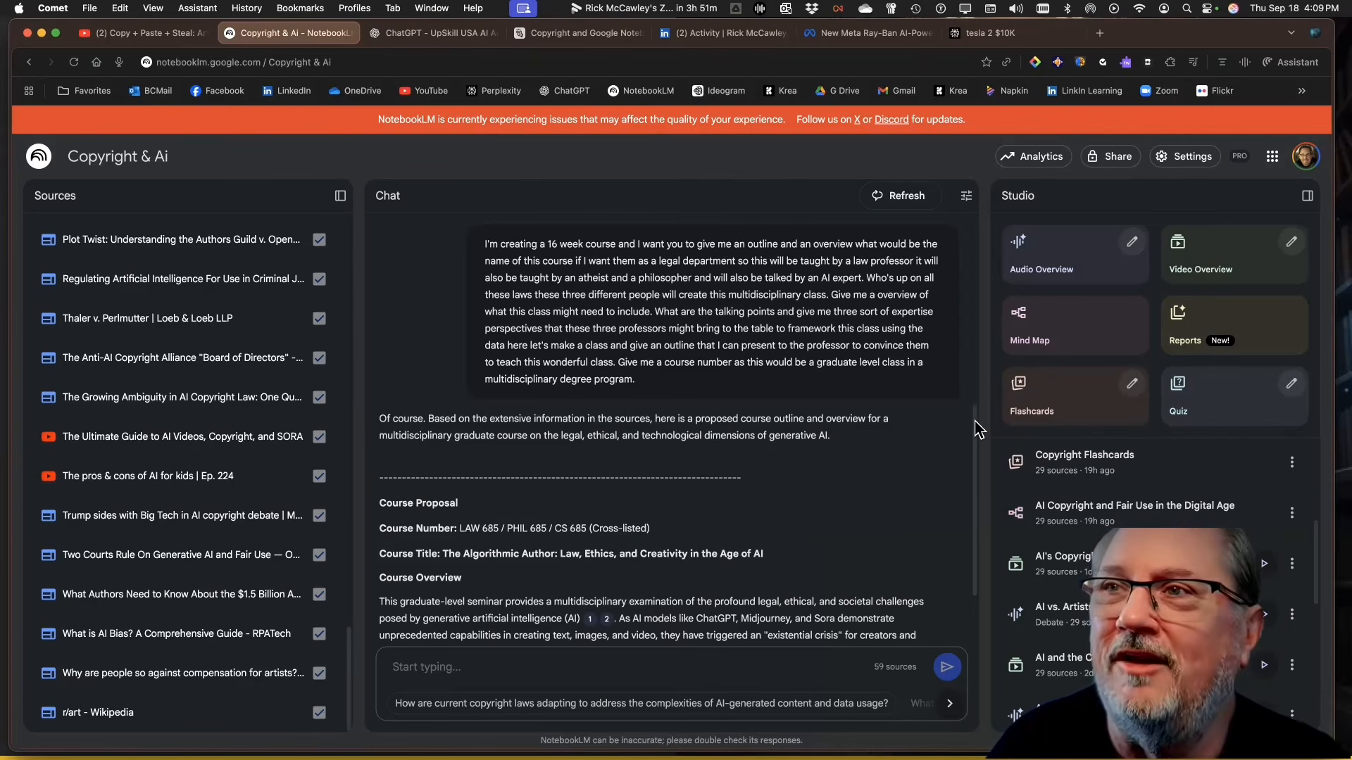
scroll(970, 506, "down", 5)
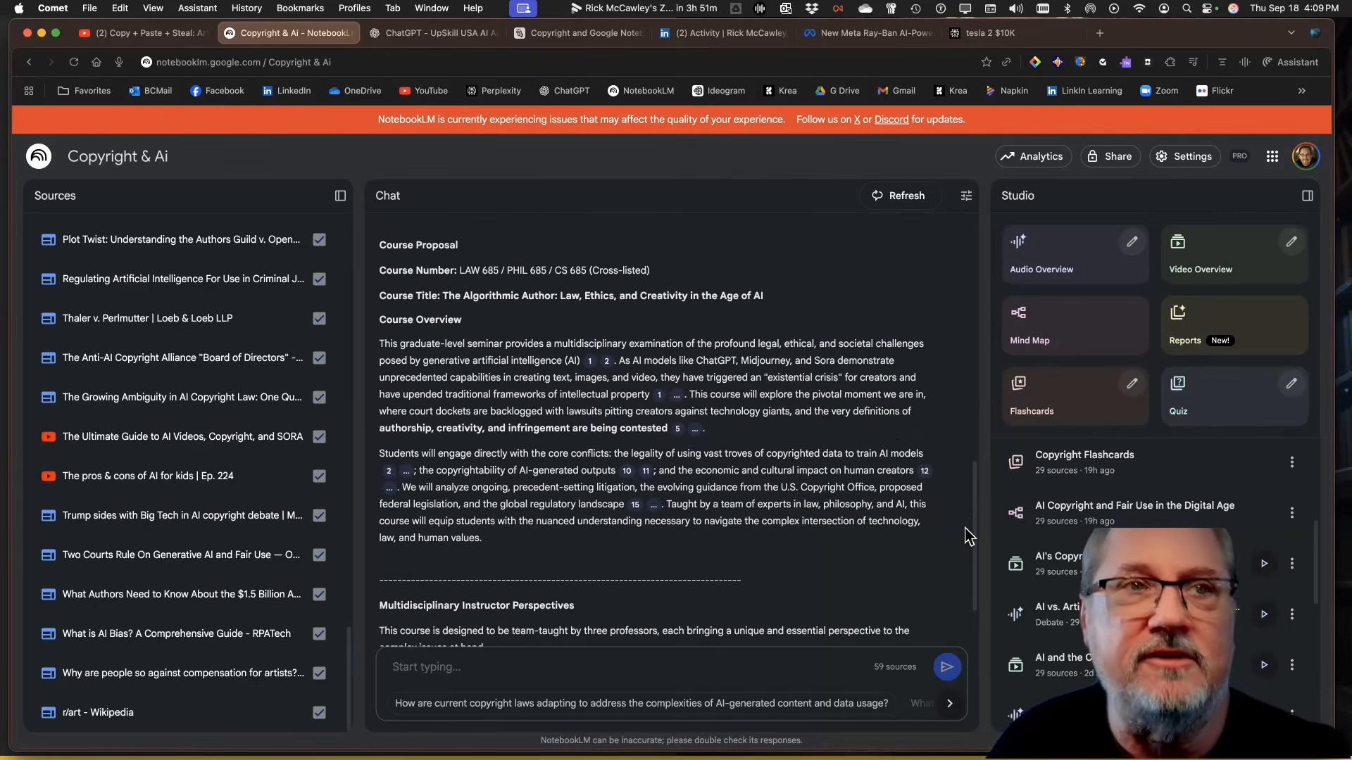
key("super+equal")
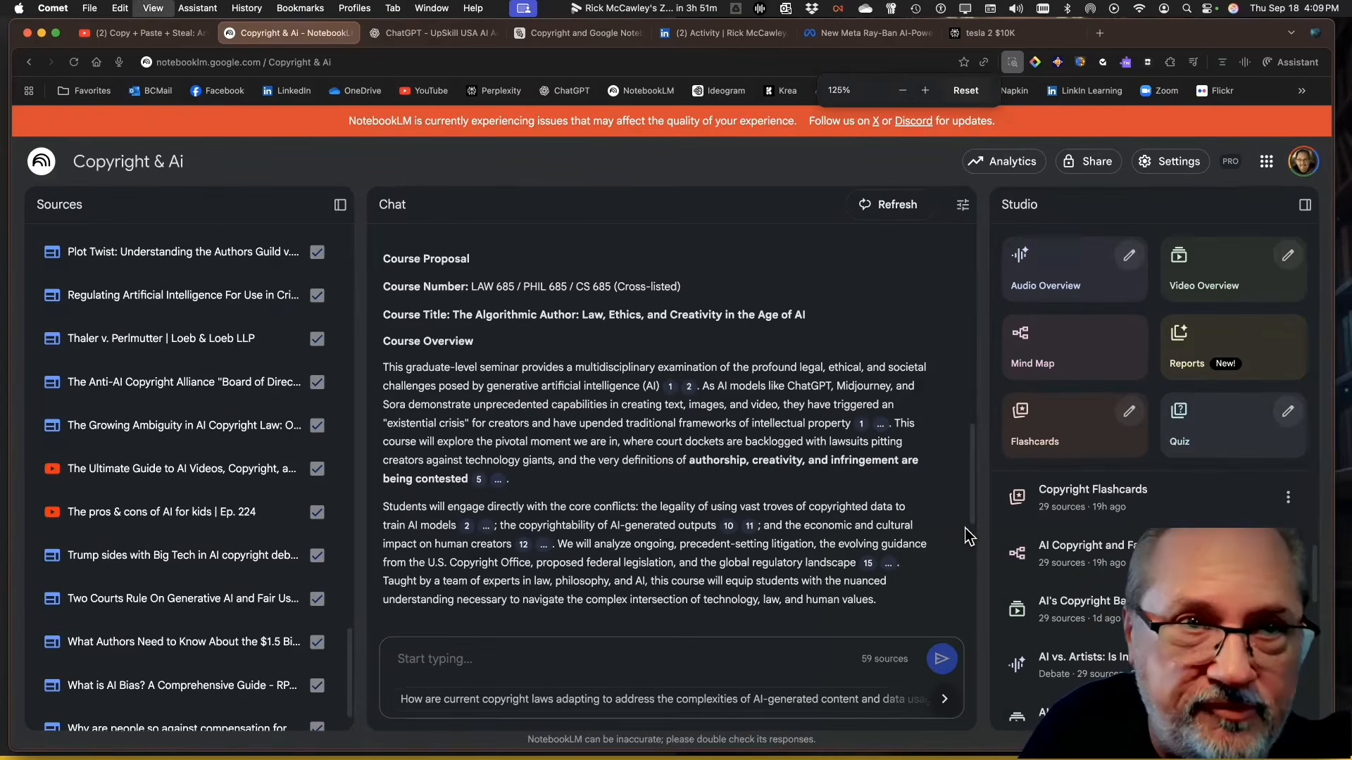
key("super+equal")
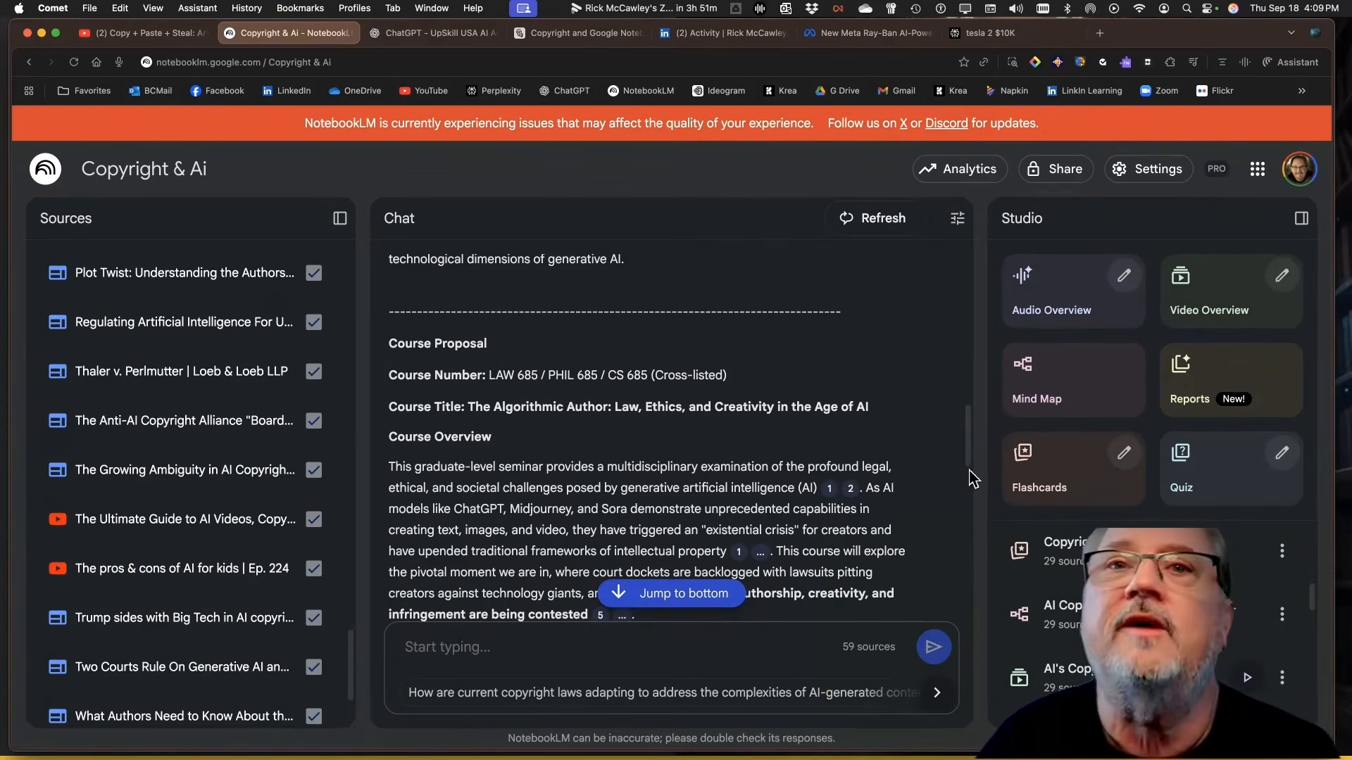
scroll(971, 451, "down", 5)
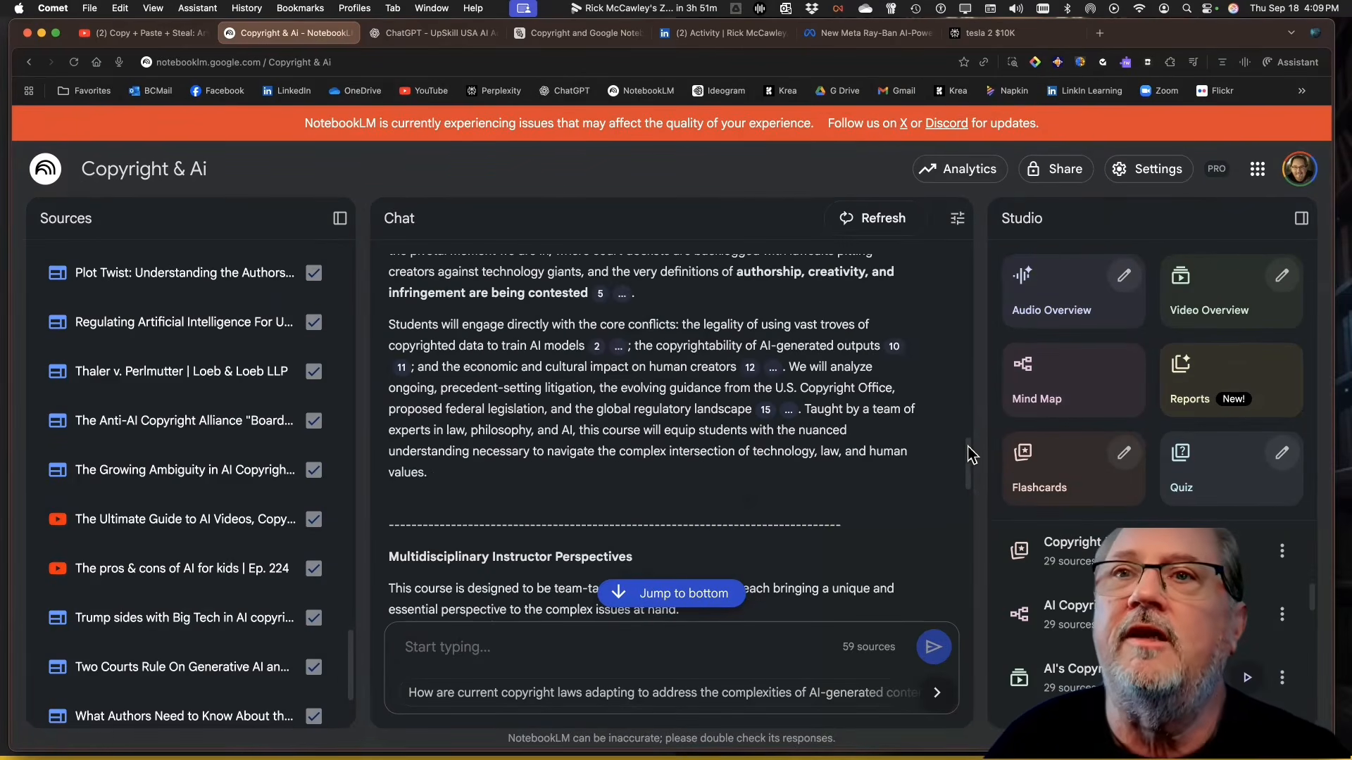
- Review the course number, course title and course overview at the start of the generated proposal
scroll(970, 444, "up", 4)
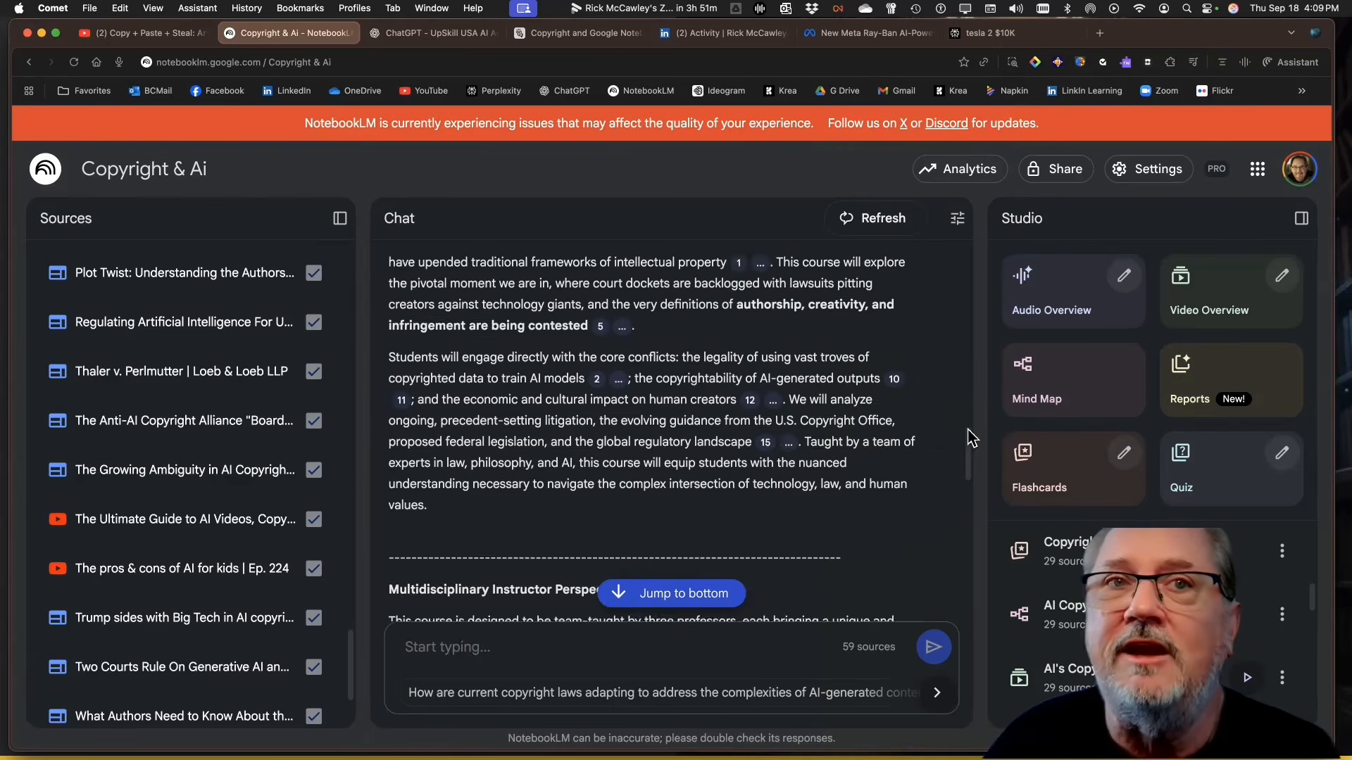
scroll(970, 409, "up", 1)
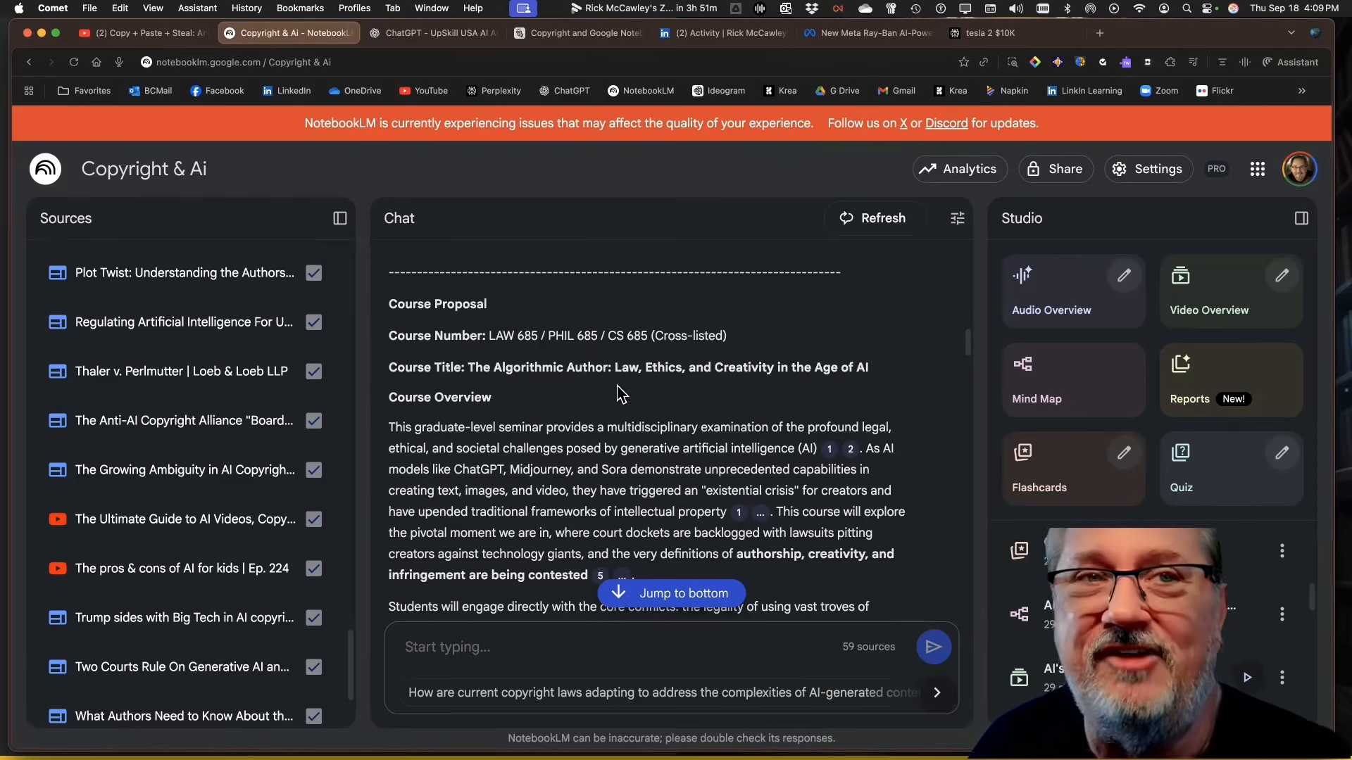
mouse_move(832, 452)
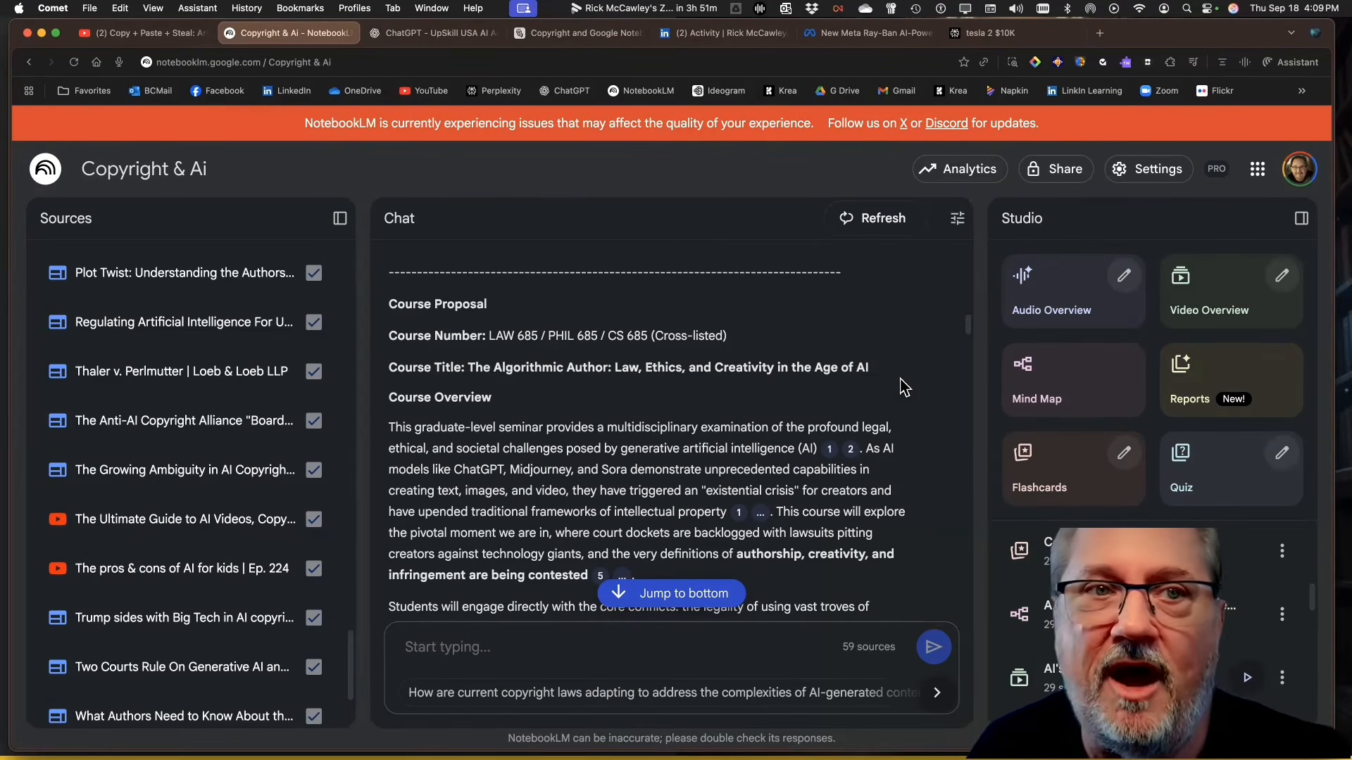
scroll(901, 379, "down", 1)
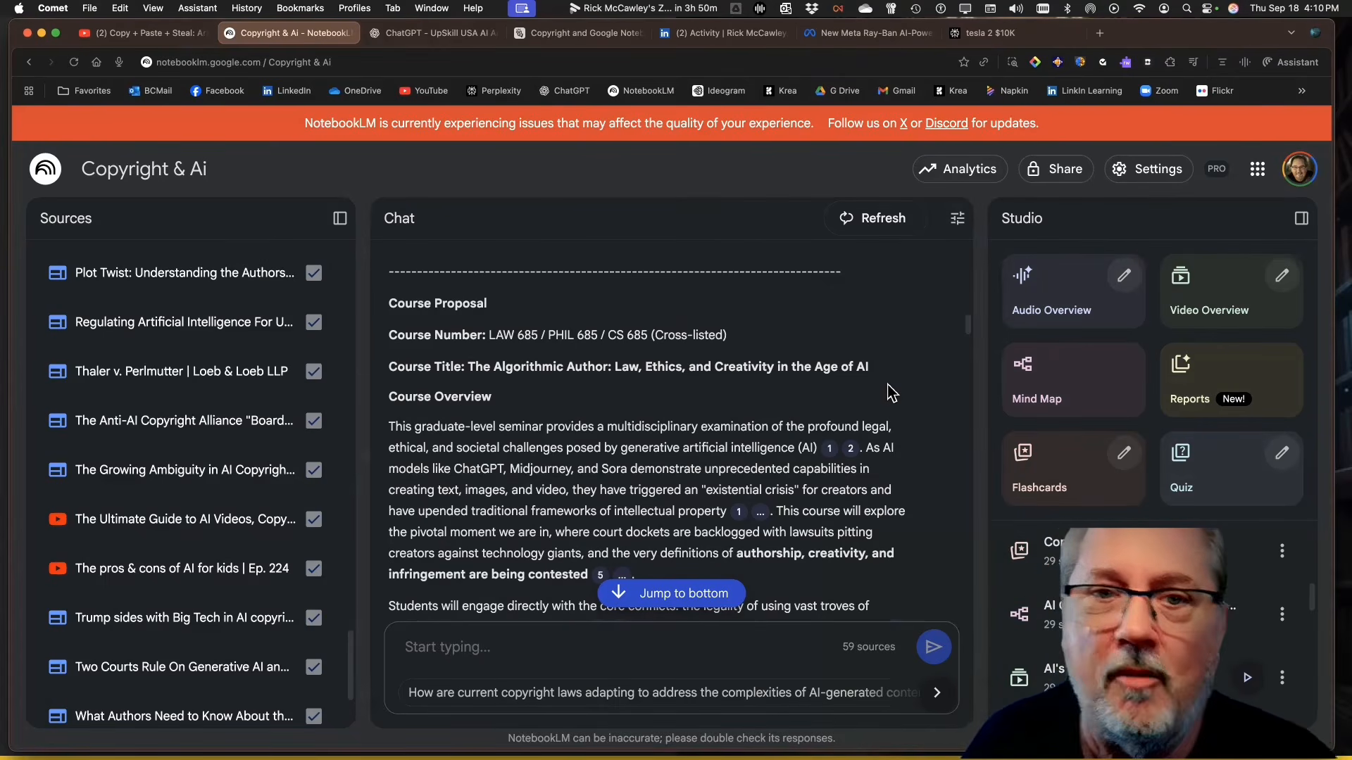
scroll(970, 345, "down", 2)
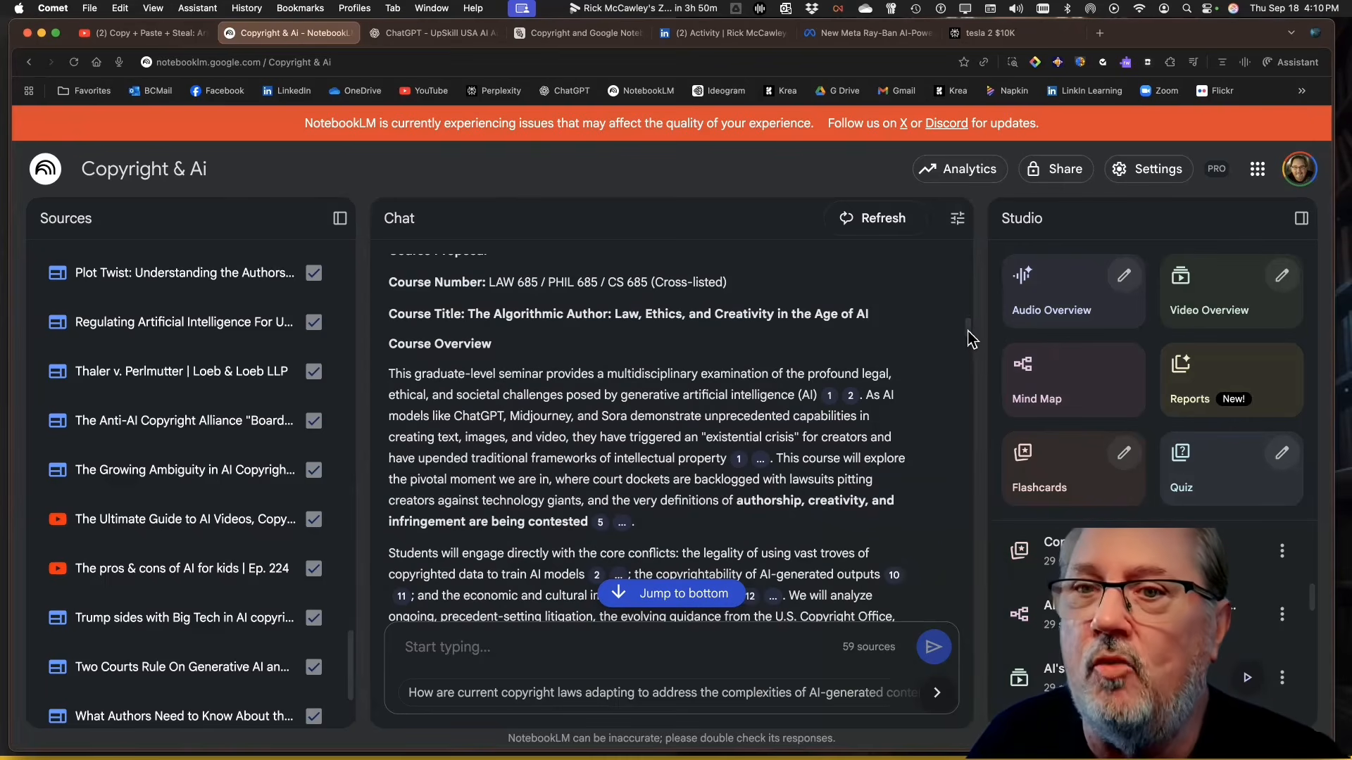
- Copy the complete course proposal response and try to paste it into a new blank document in Word
left_click(708, 593)
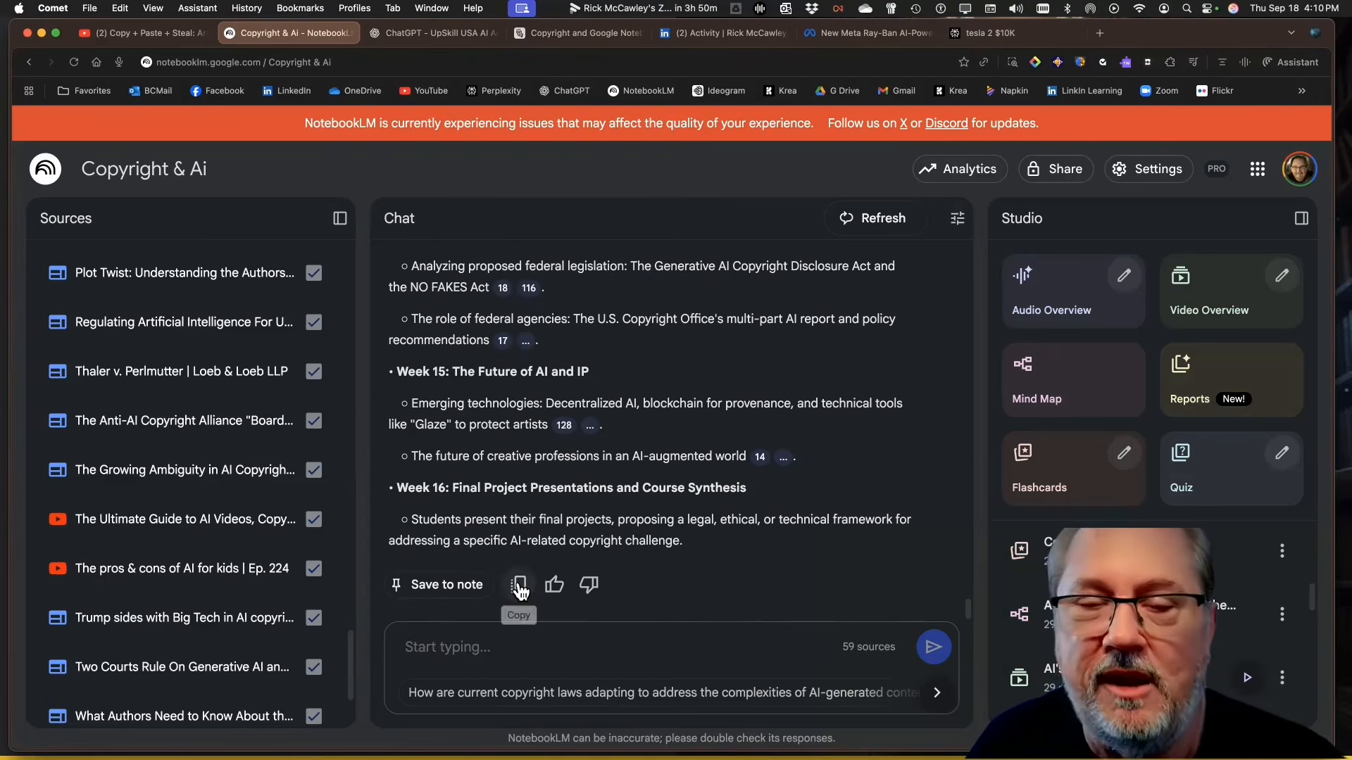
left_click(521, 591)
key("super+Tab")
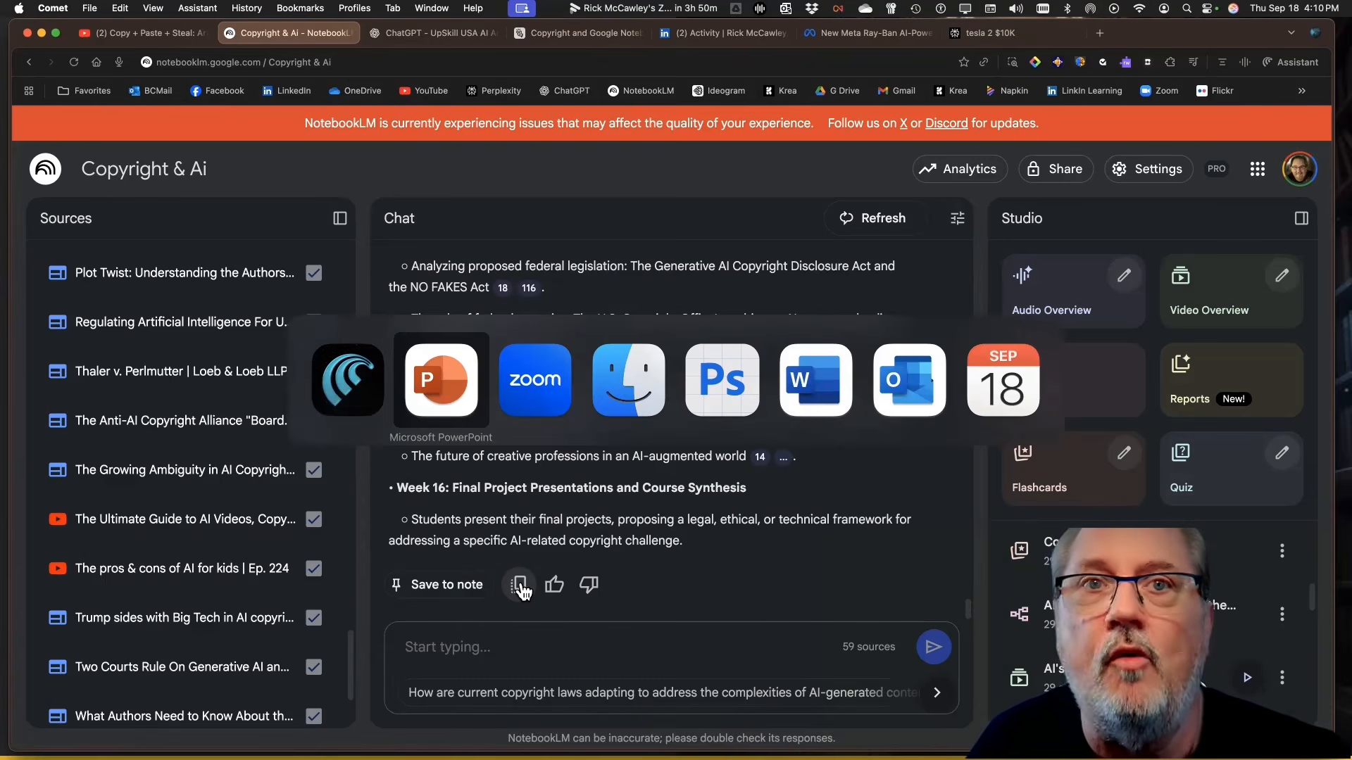
key("super+Tab")
key("super+Tab")
key("super+Tab")
key("super+Tab")
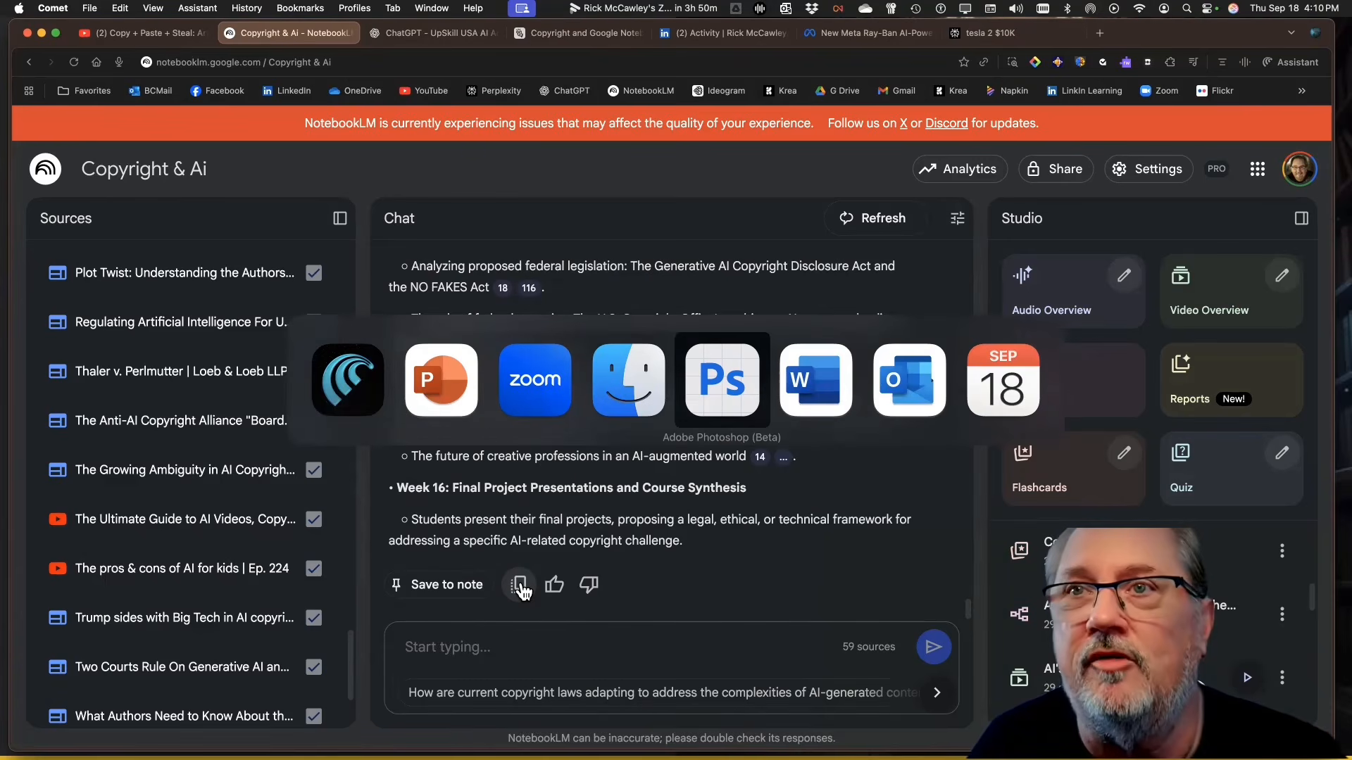
key("super+n")
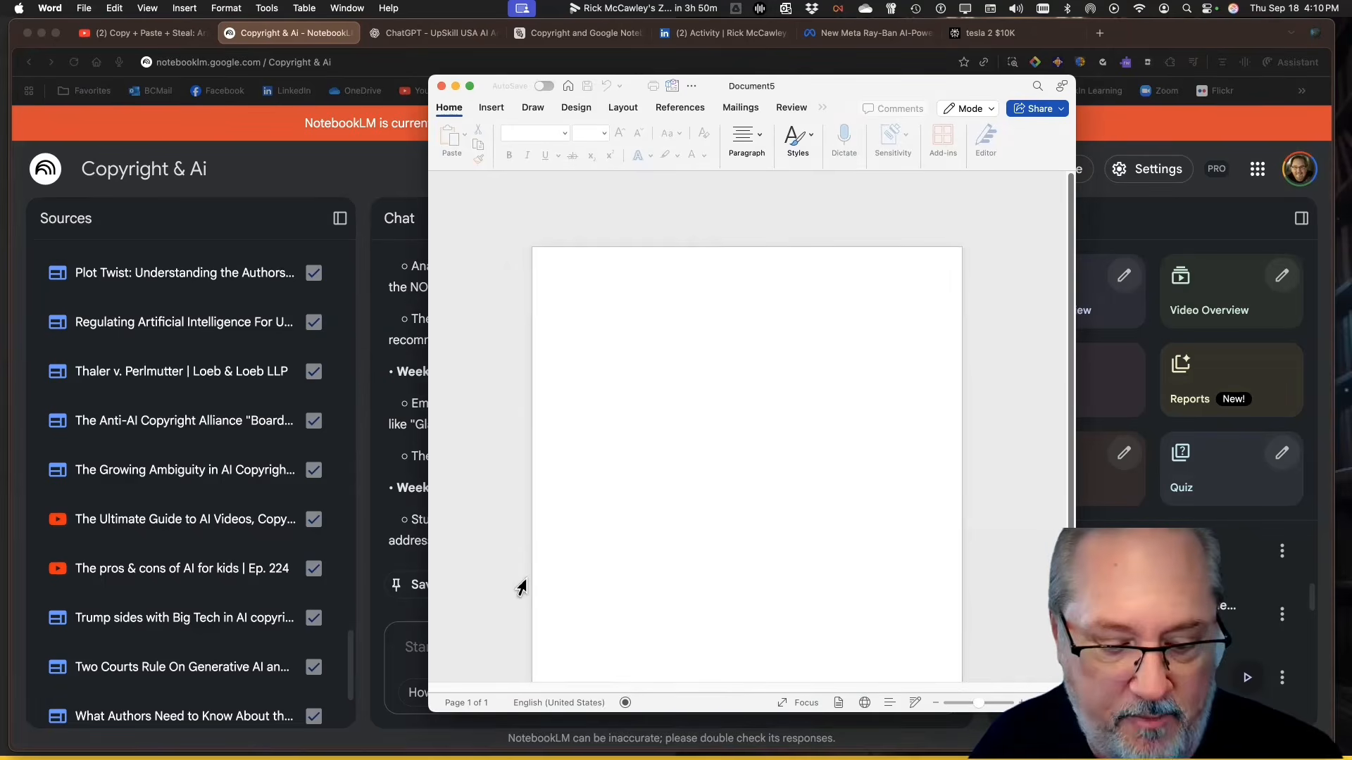
key("super+v")
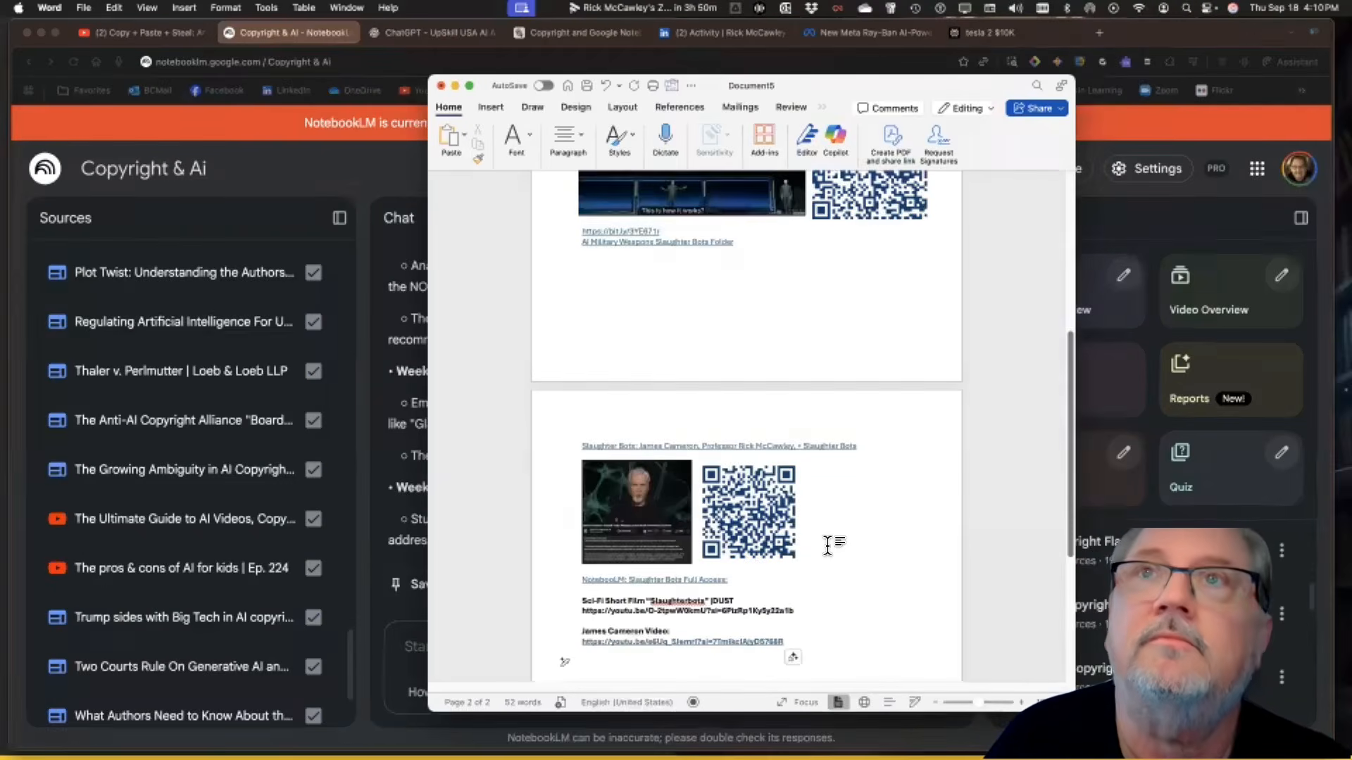
scroll(828, 546, "down", 5)
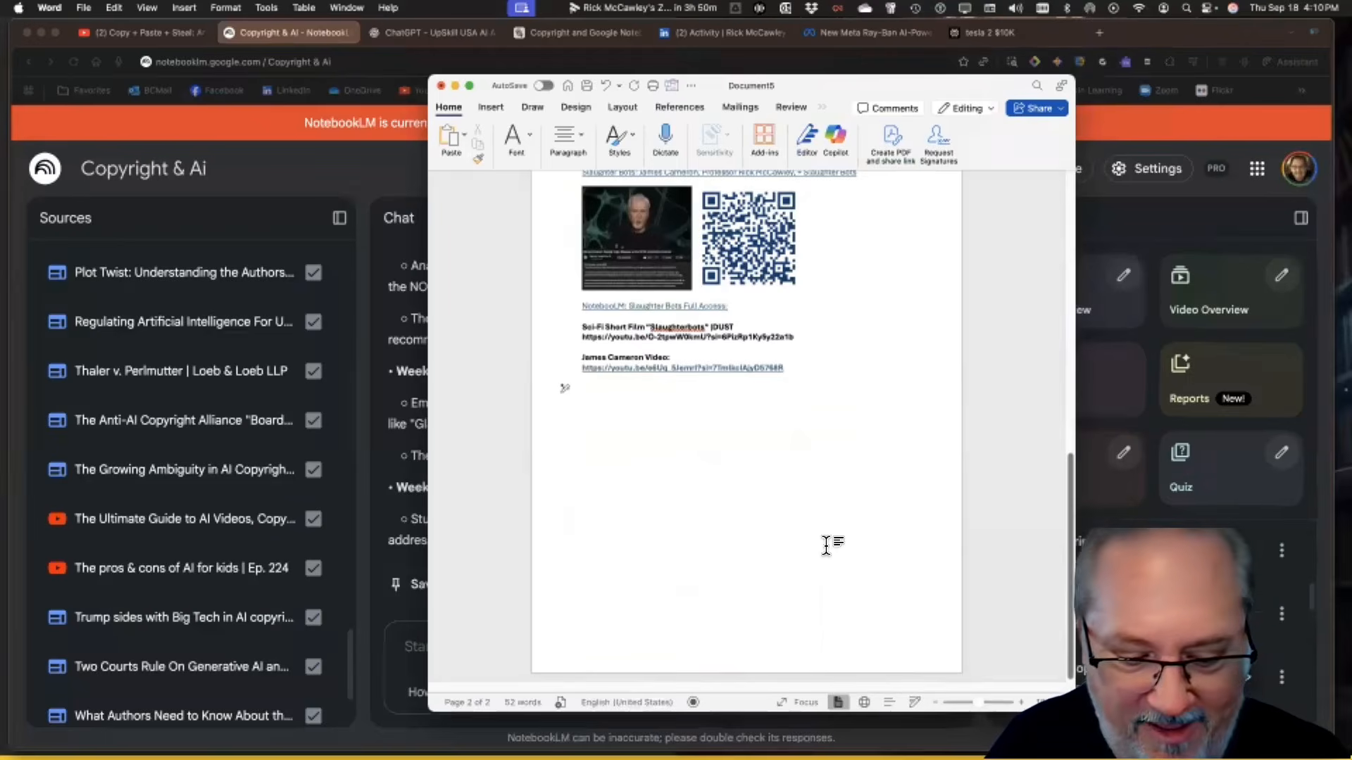
key("super+n")
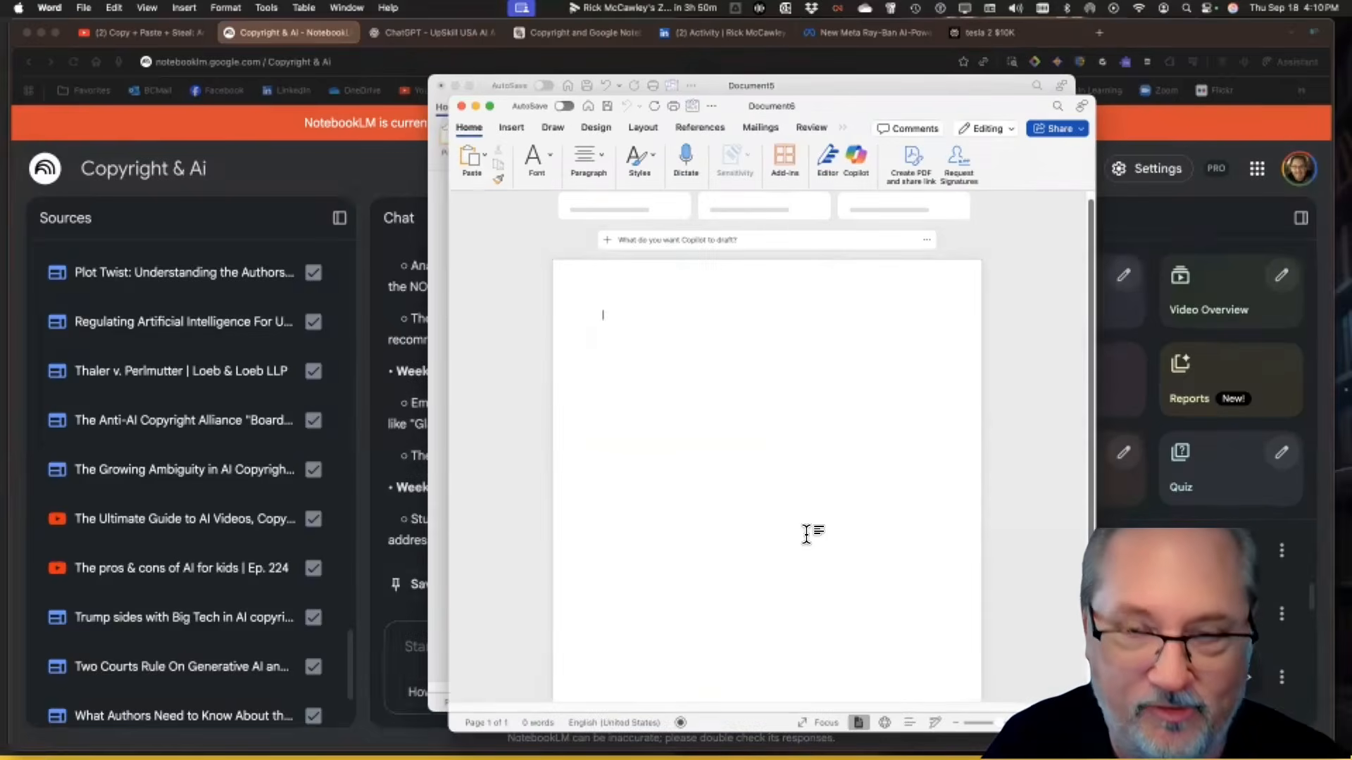
key("super+v")
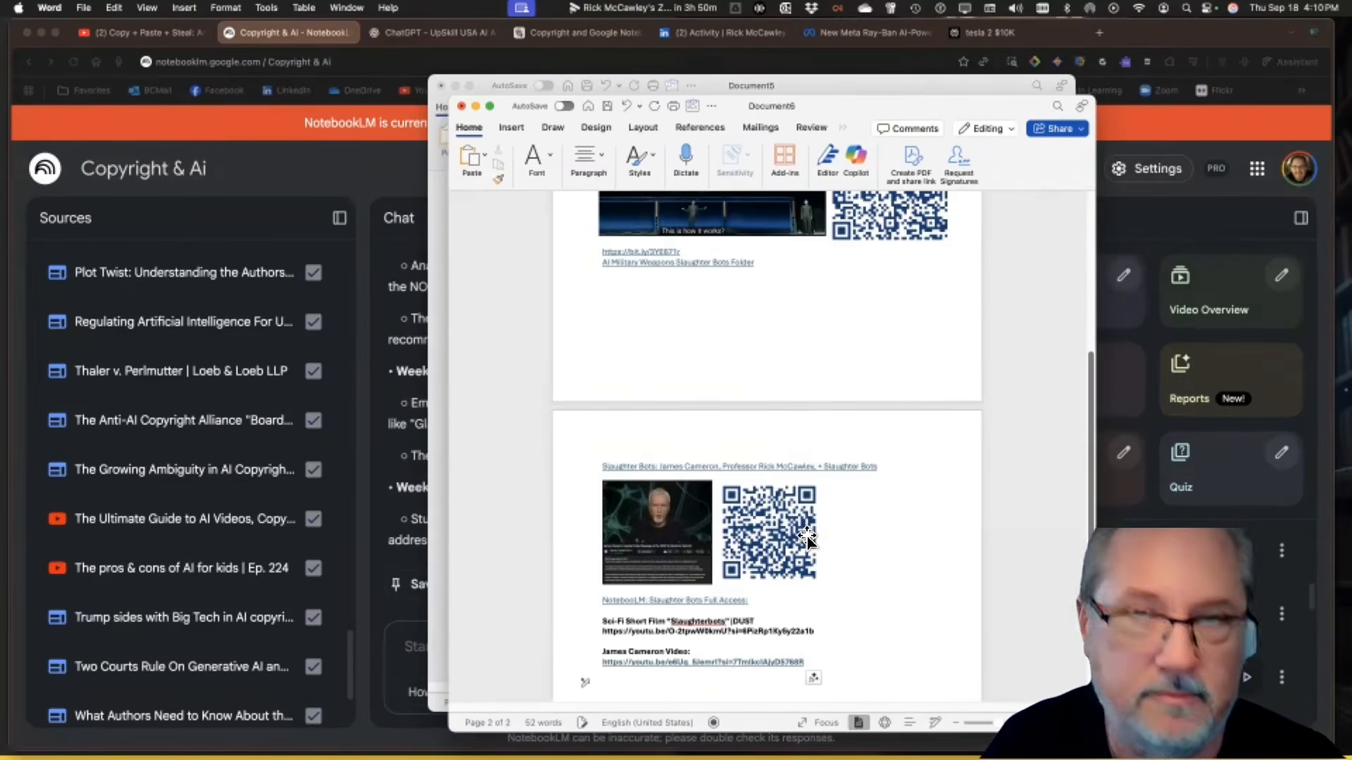
- Return to the notebook, copy the course proposal response again, and paste it into another new Word document
left_click(1208, 556)
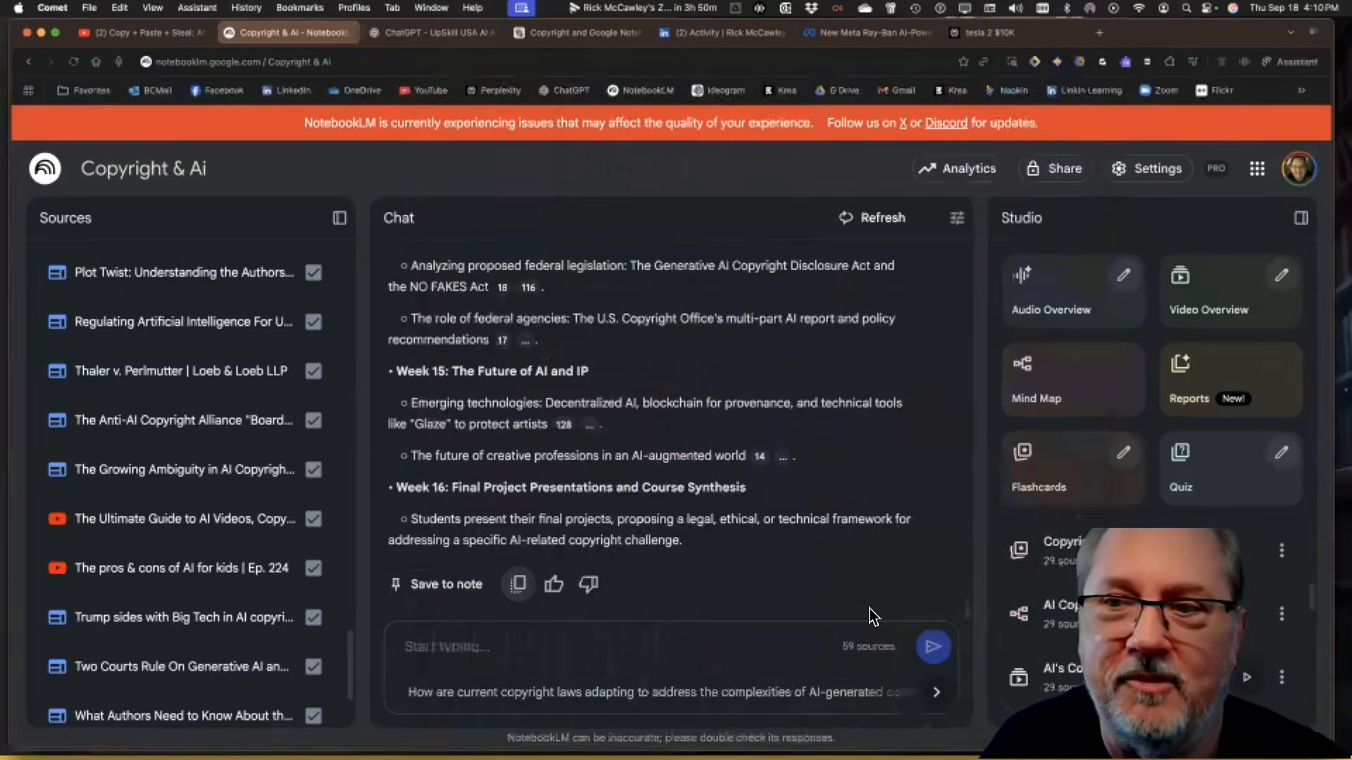
left_click(519, 586)
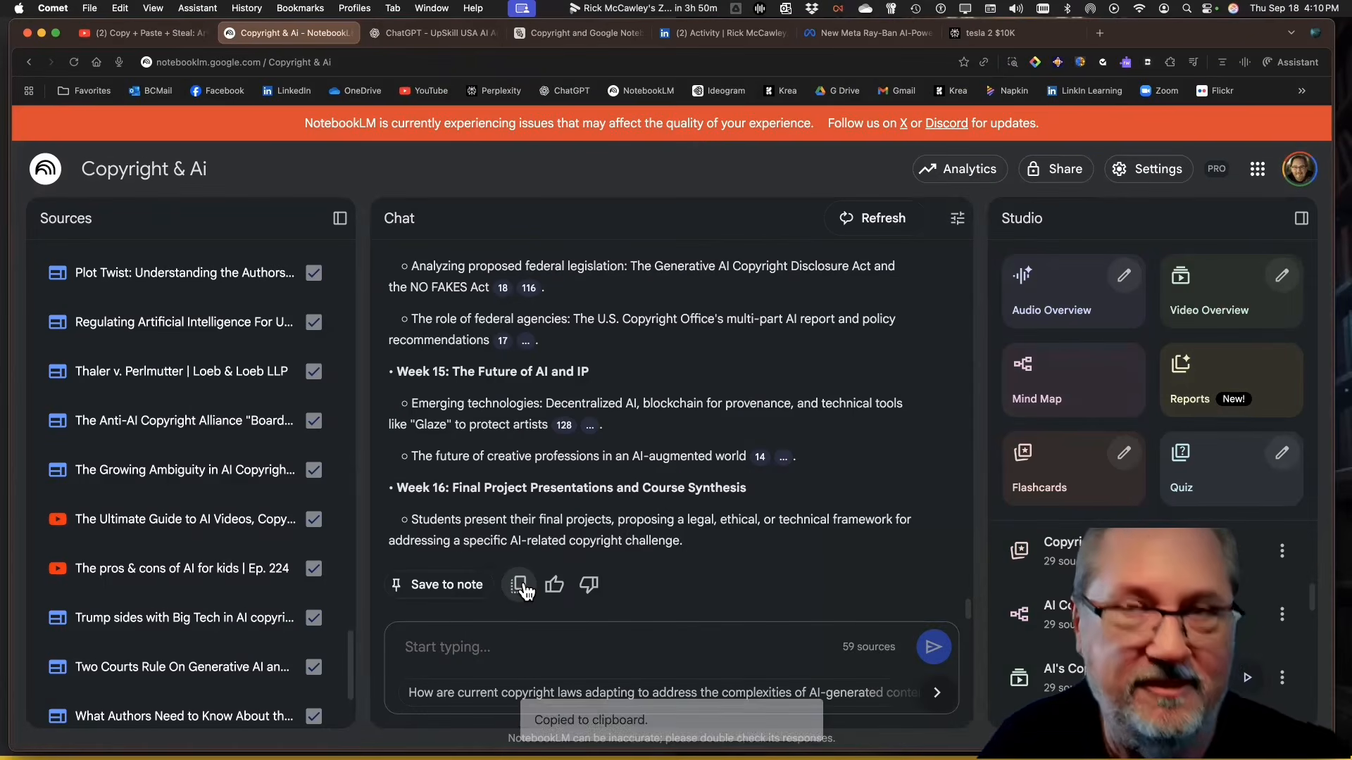
key("super+Tab")
key("super+n")
key("super+v")
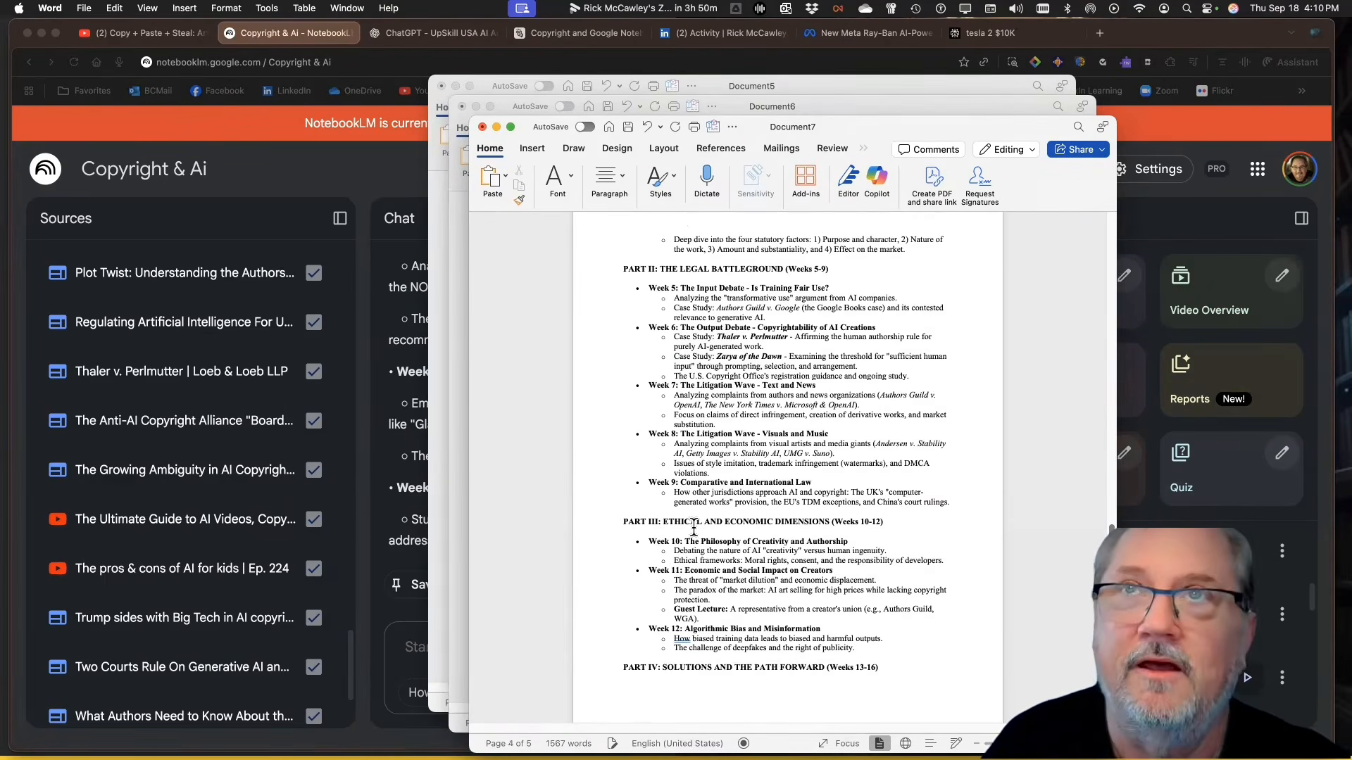
scroll(693, 528, "up", 5)
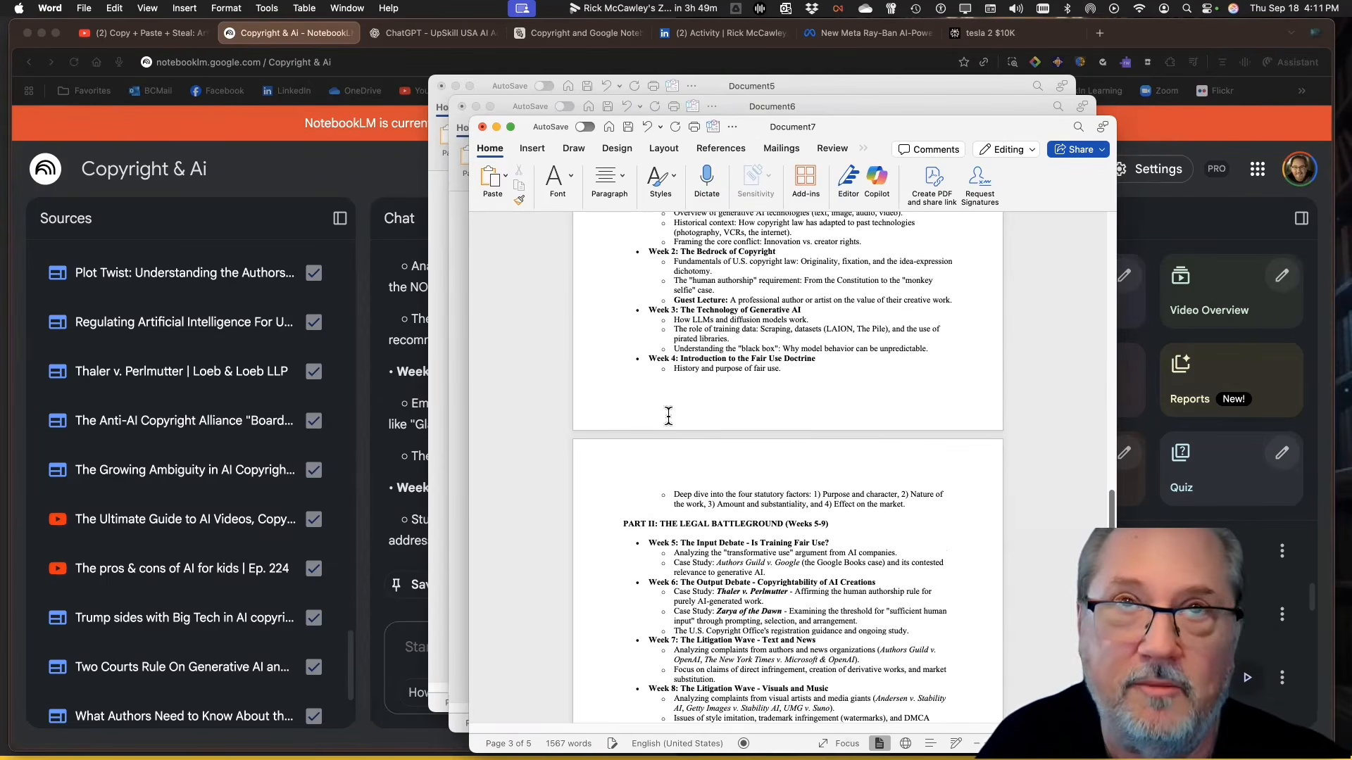
scroll(669, 414, "up", 15)
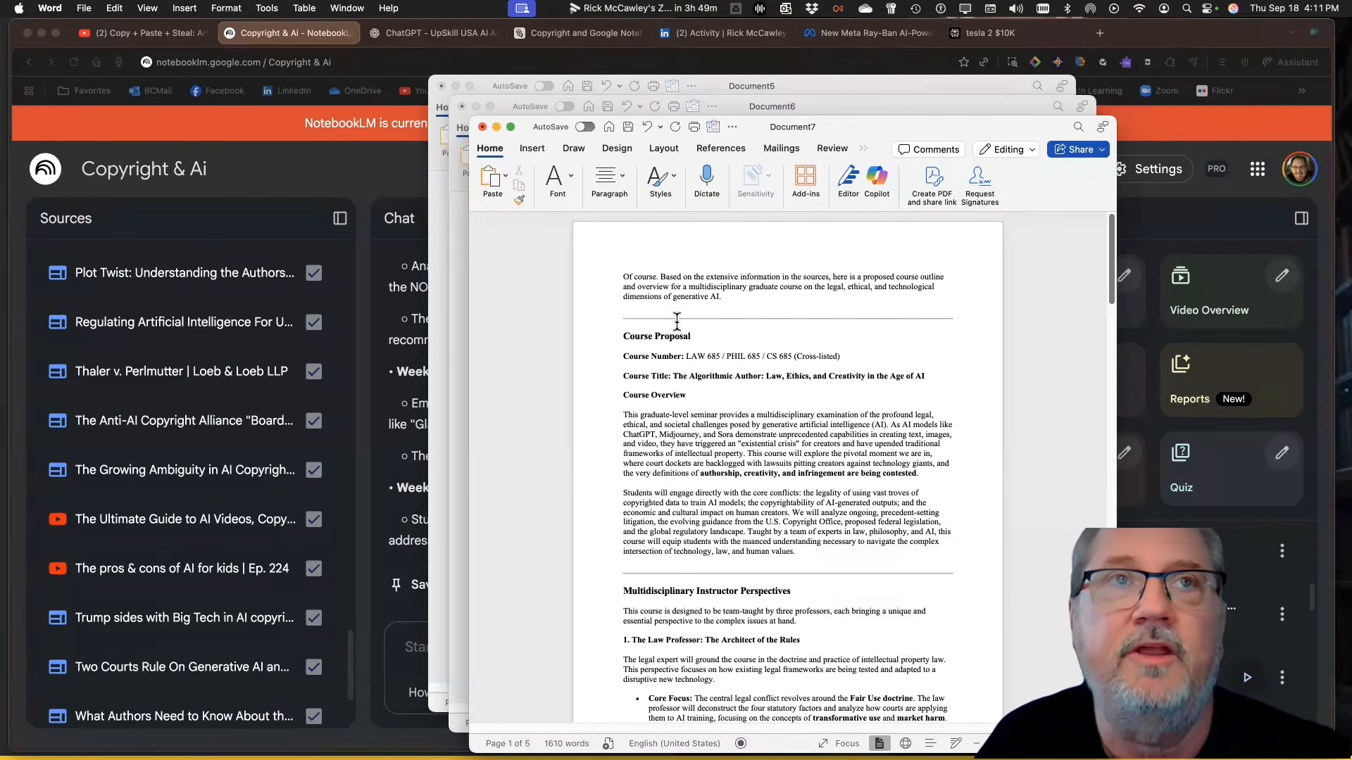
- Back in the notebook, save the course proposal response as a note and rate it as a good response
left_click(396, 189)
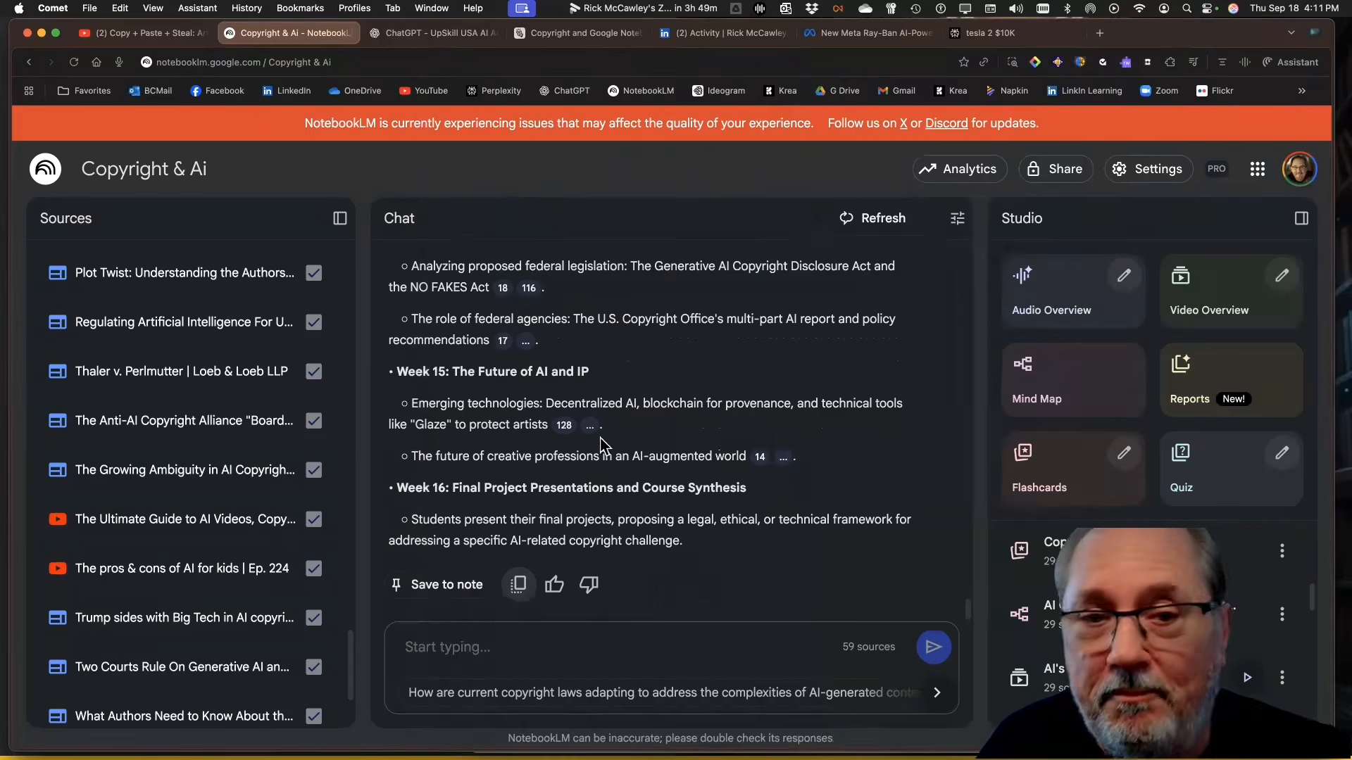
left_click(523, 590)
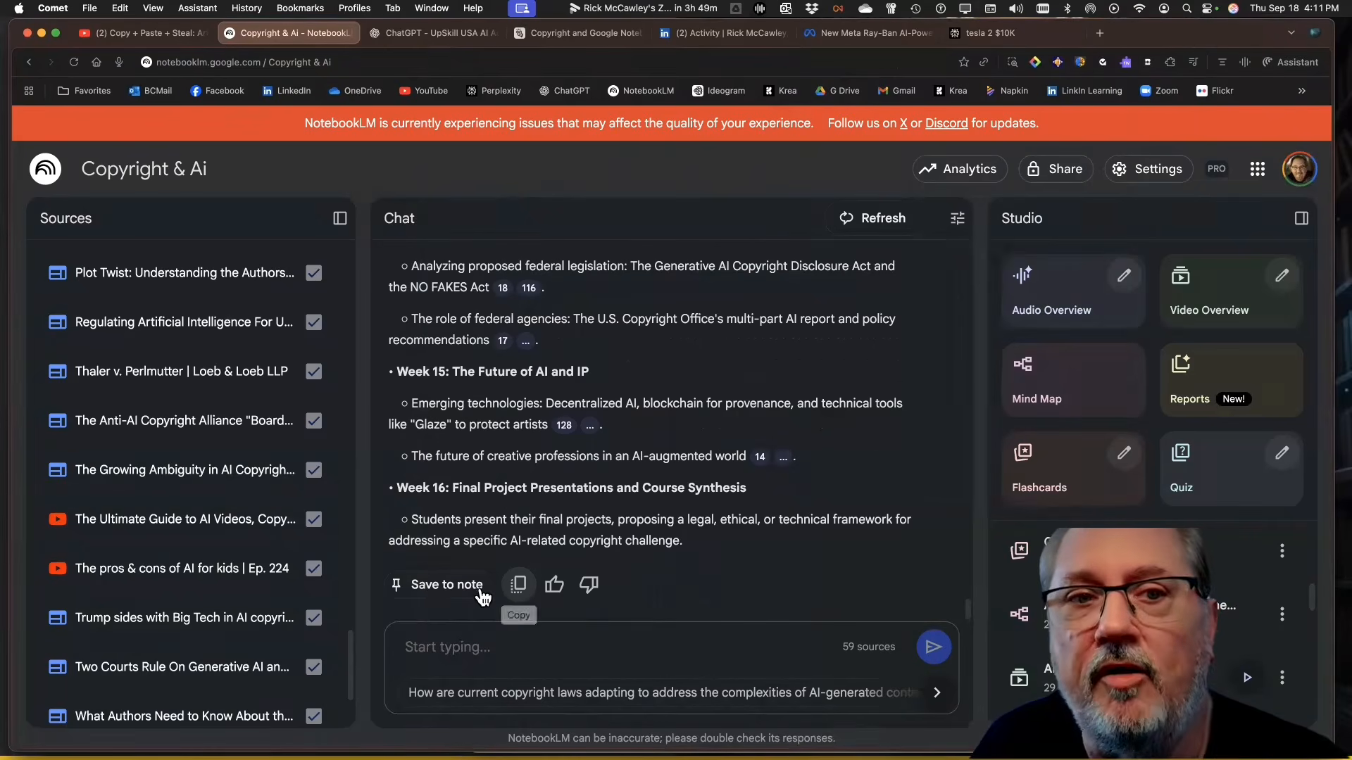
left_click(443, 593)
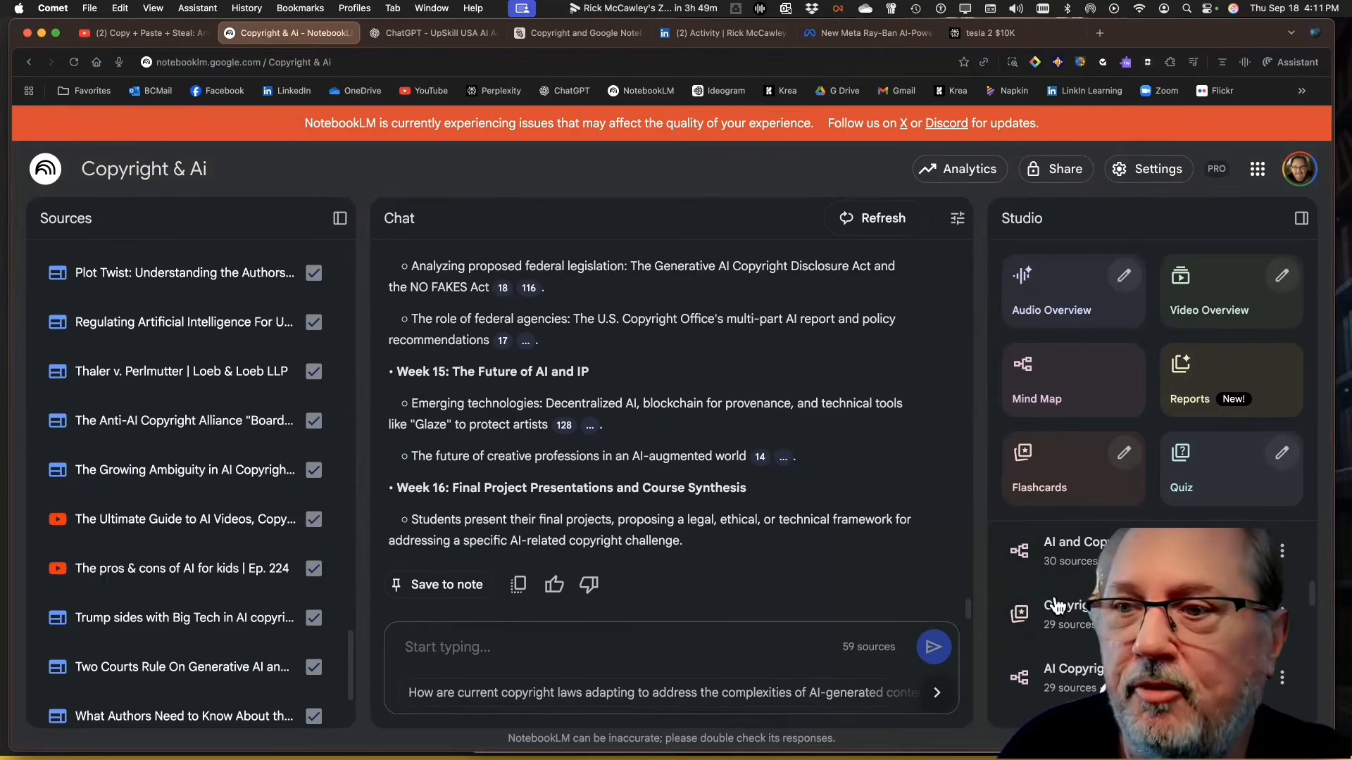
left_click(557, 591)
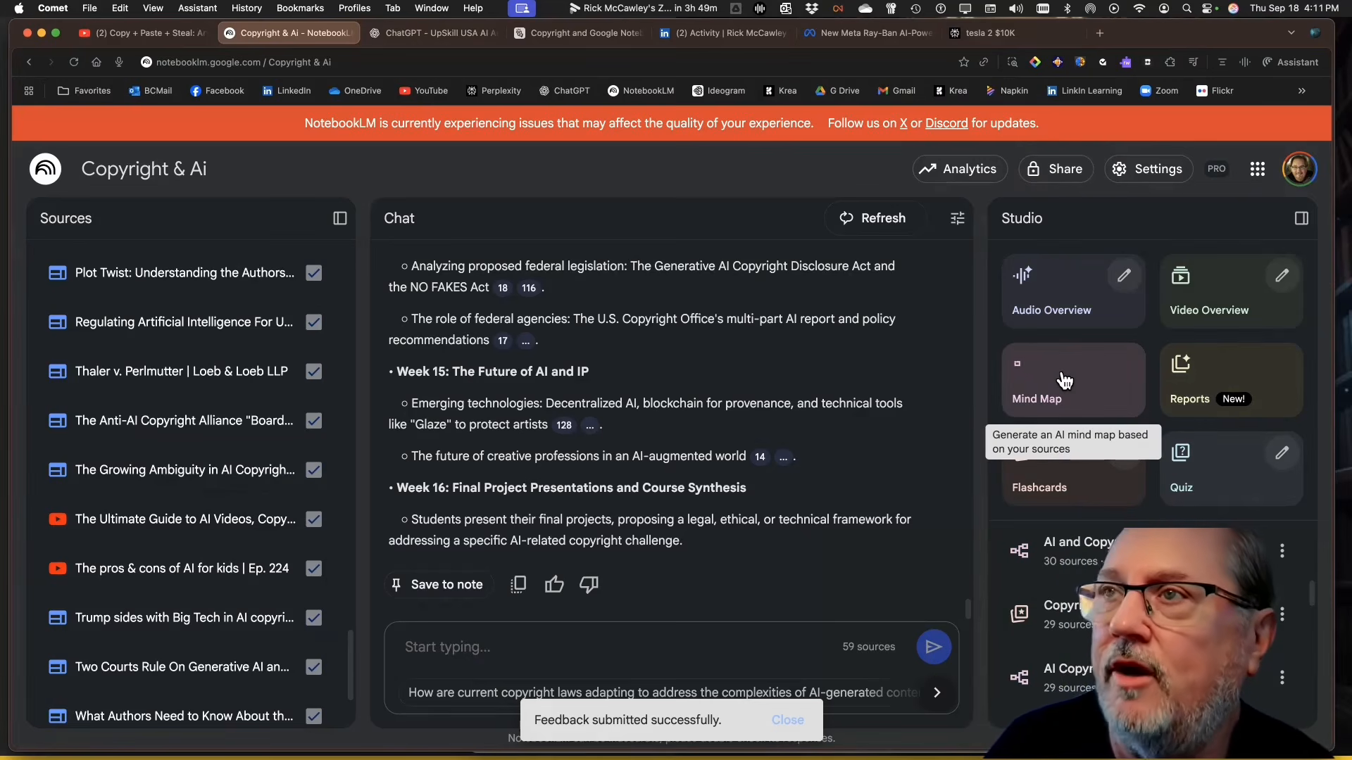
- Generate a quiz and a Blog Post report from the notebook's sources
left_click(1223, 466)
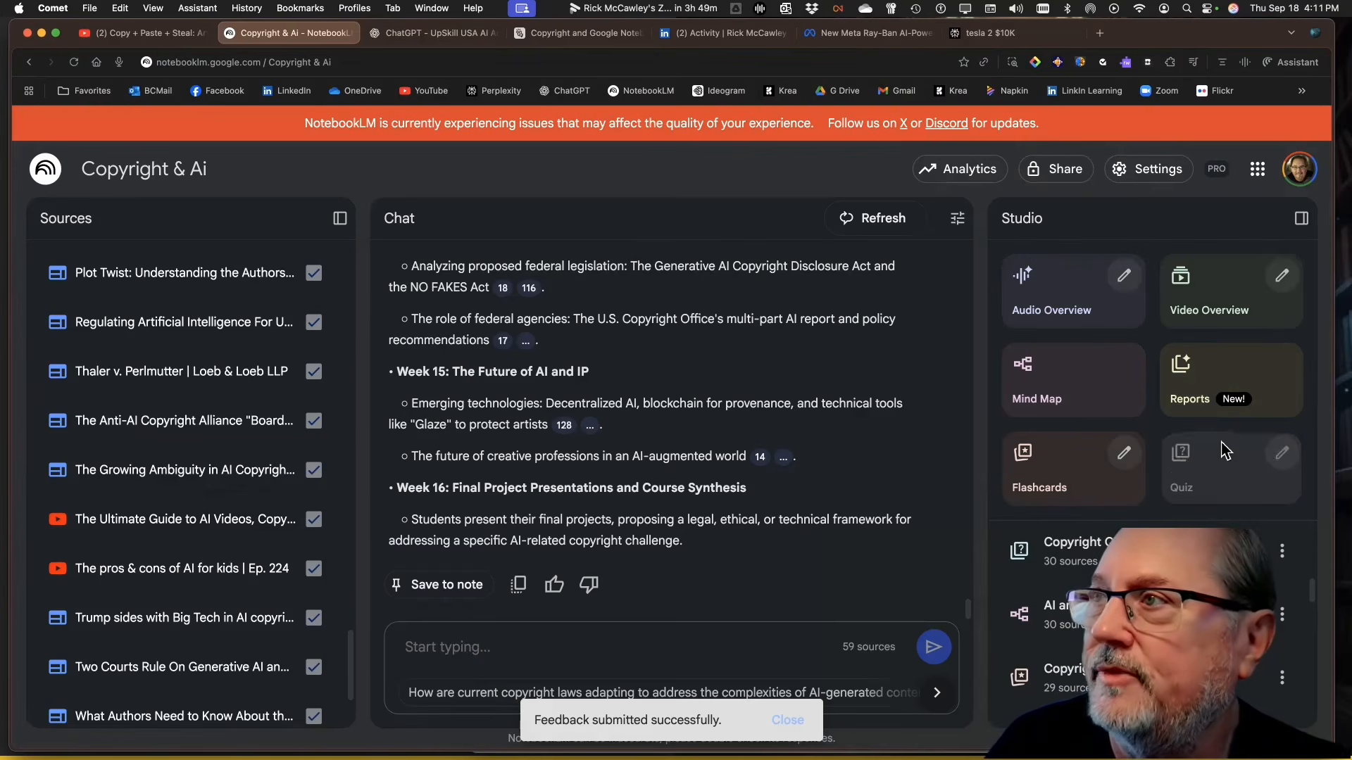
left_click(1200, 381)
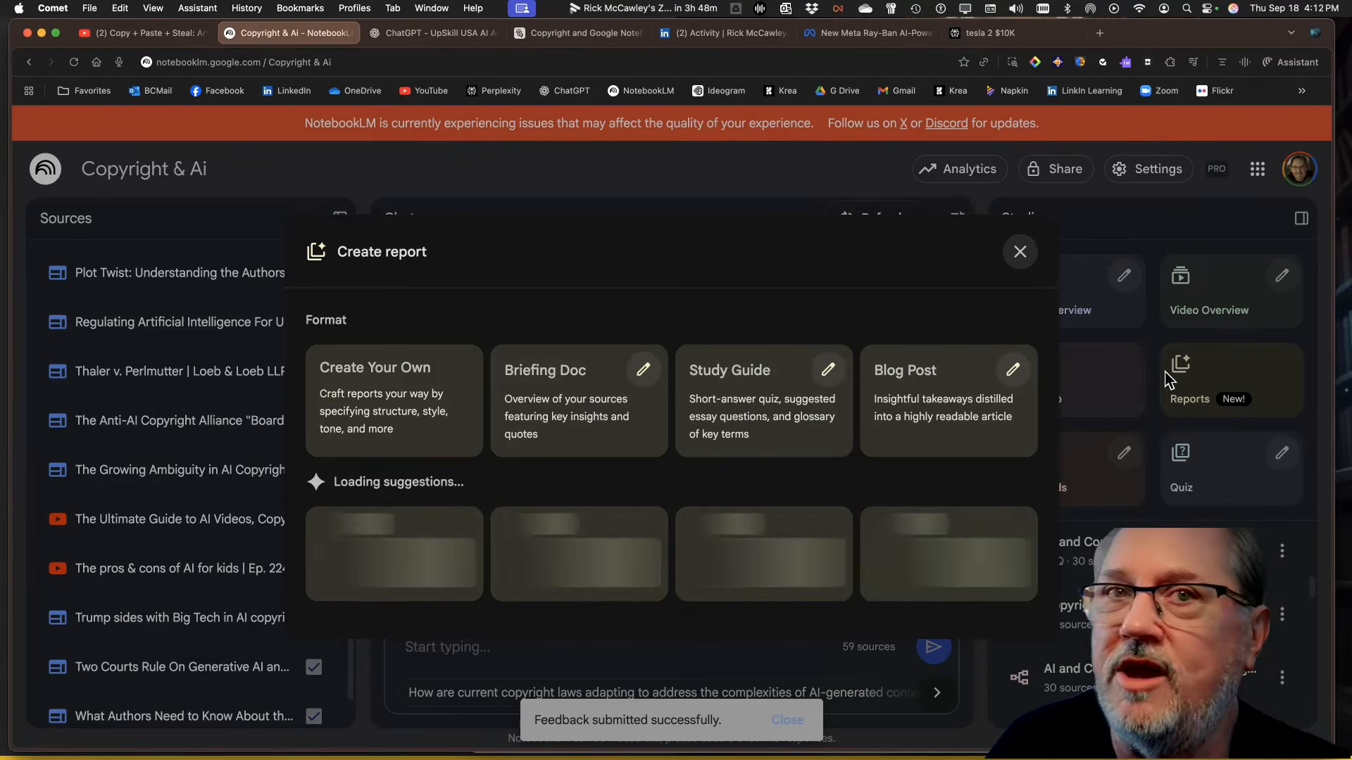
left_click(912, 392)
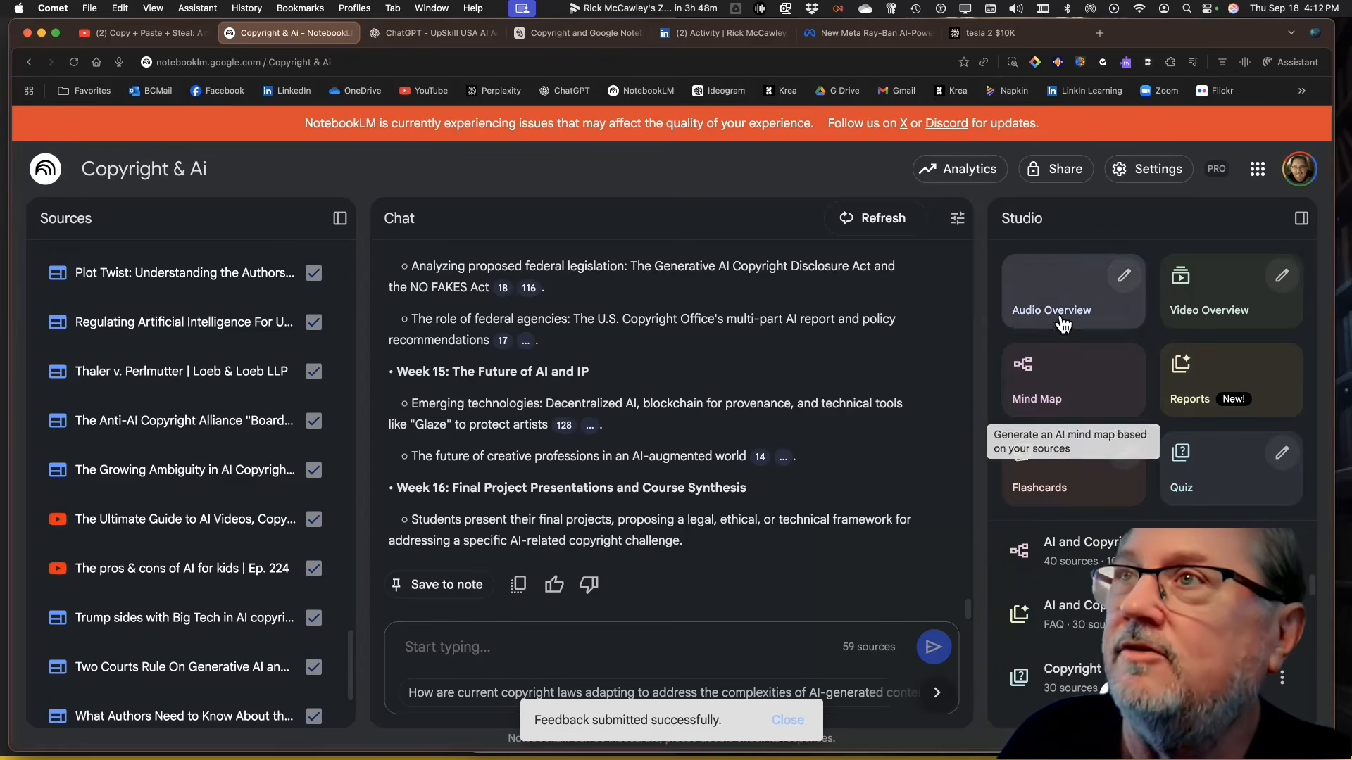
- Open the customization options for the Audio Overview and browse the available languages, keeping English
left_click(1123, 276)
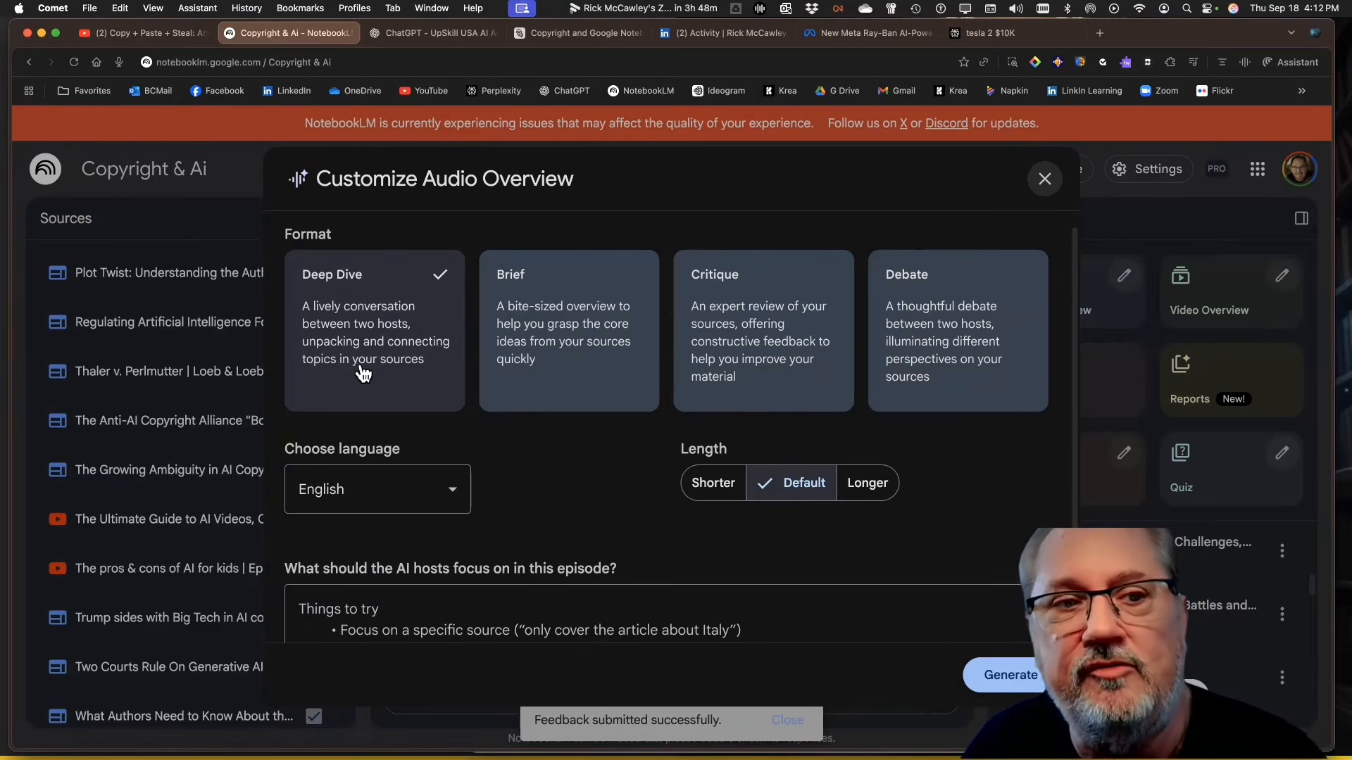
left_click(451, 496)
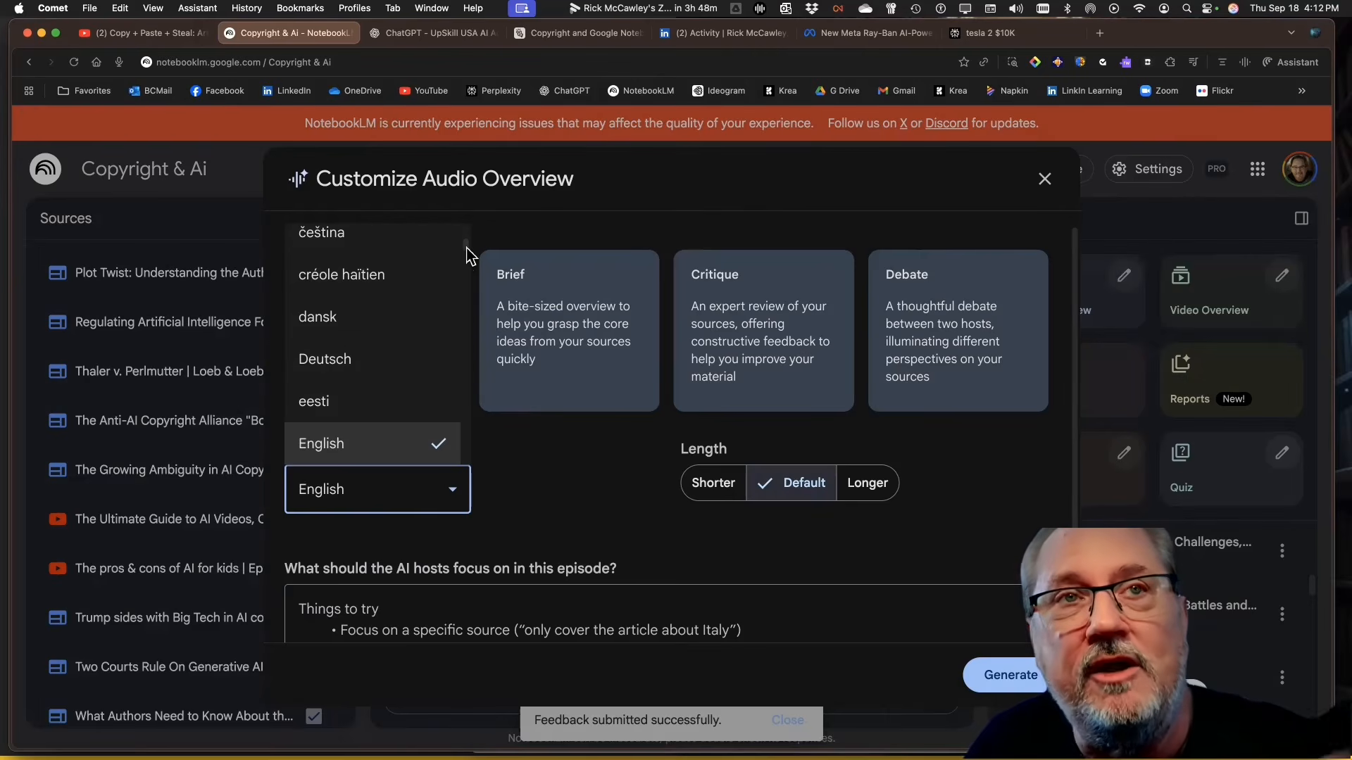
scroll(464, 264, "down", 2)
scroll(465, 267, "down", 5)
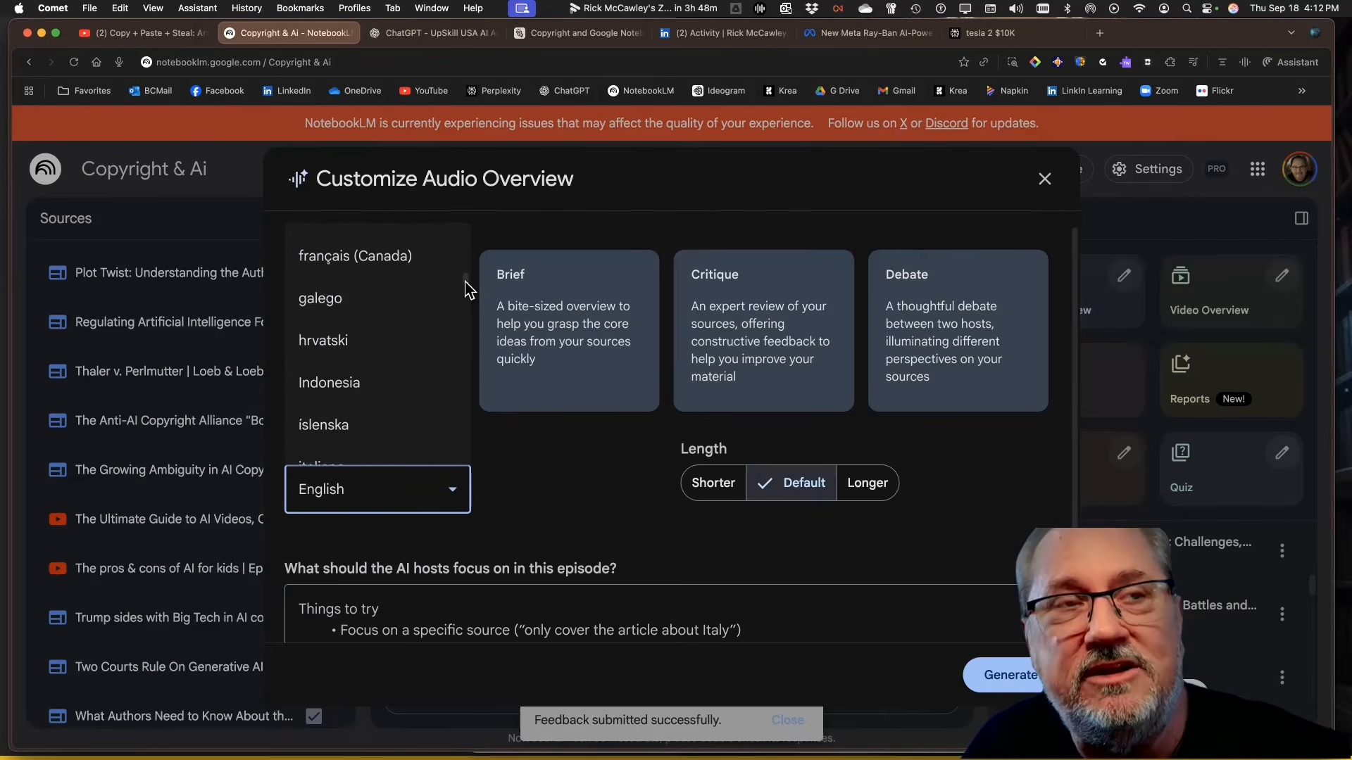
scroll(464, 296, "down", 1)
scroll(464, 292, "up", 2)
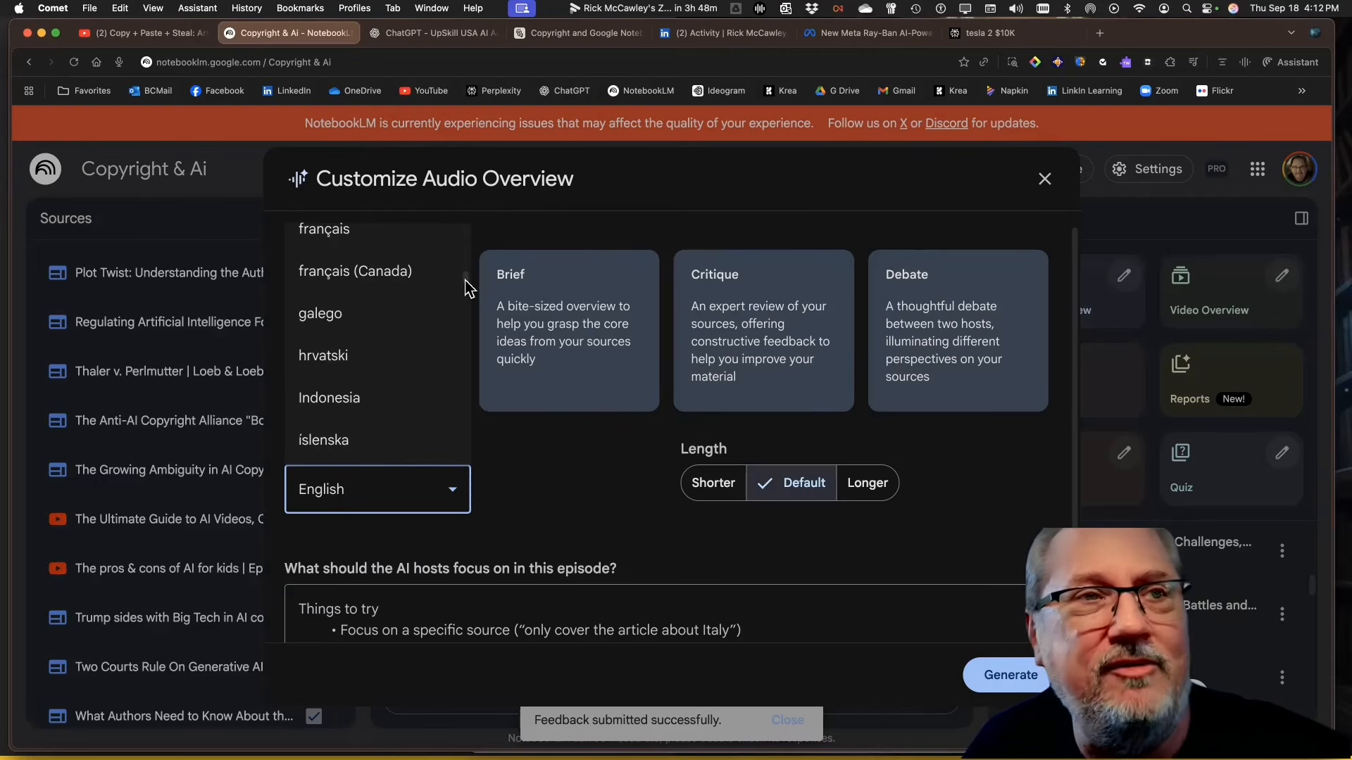
scroll(464, 288, "down", 5)
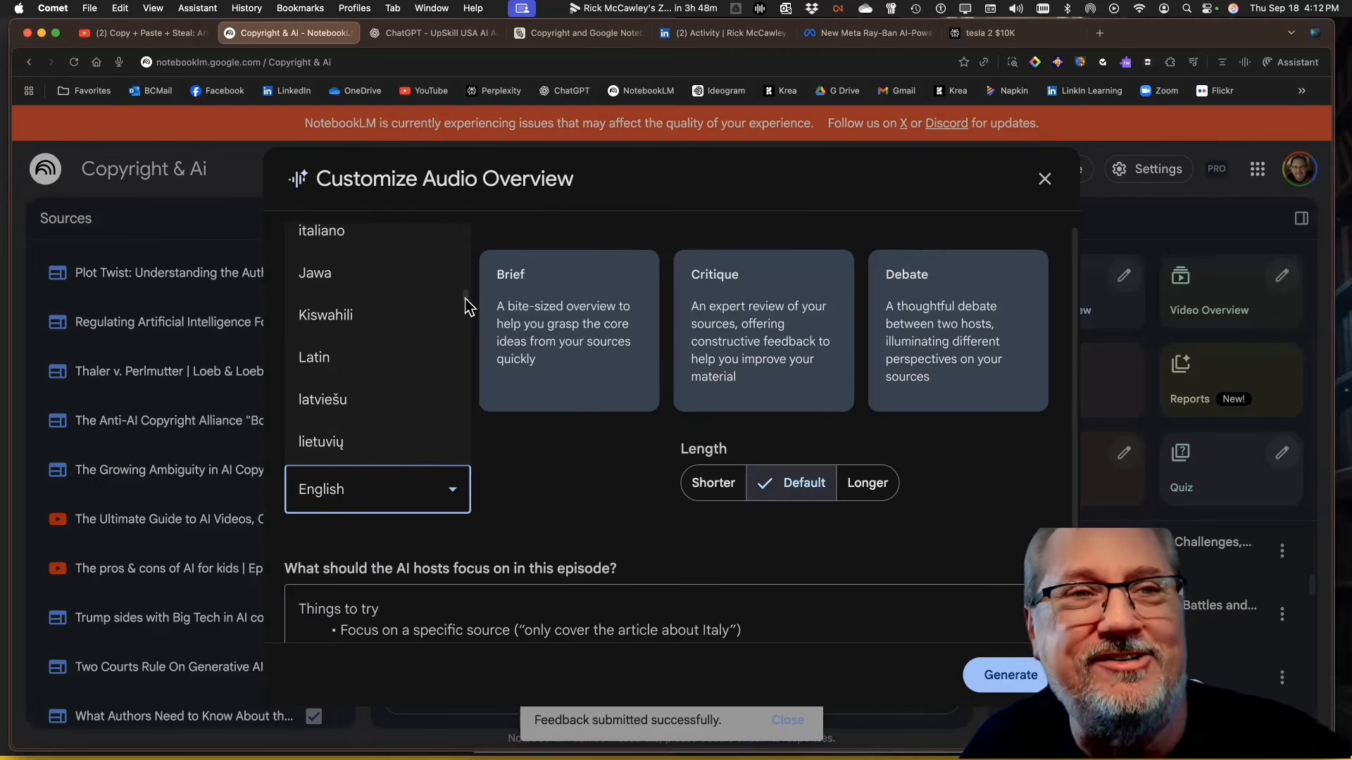
left_click(570, 553)
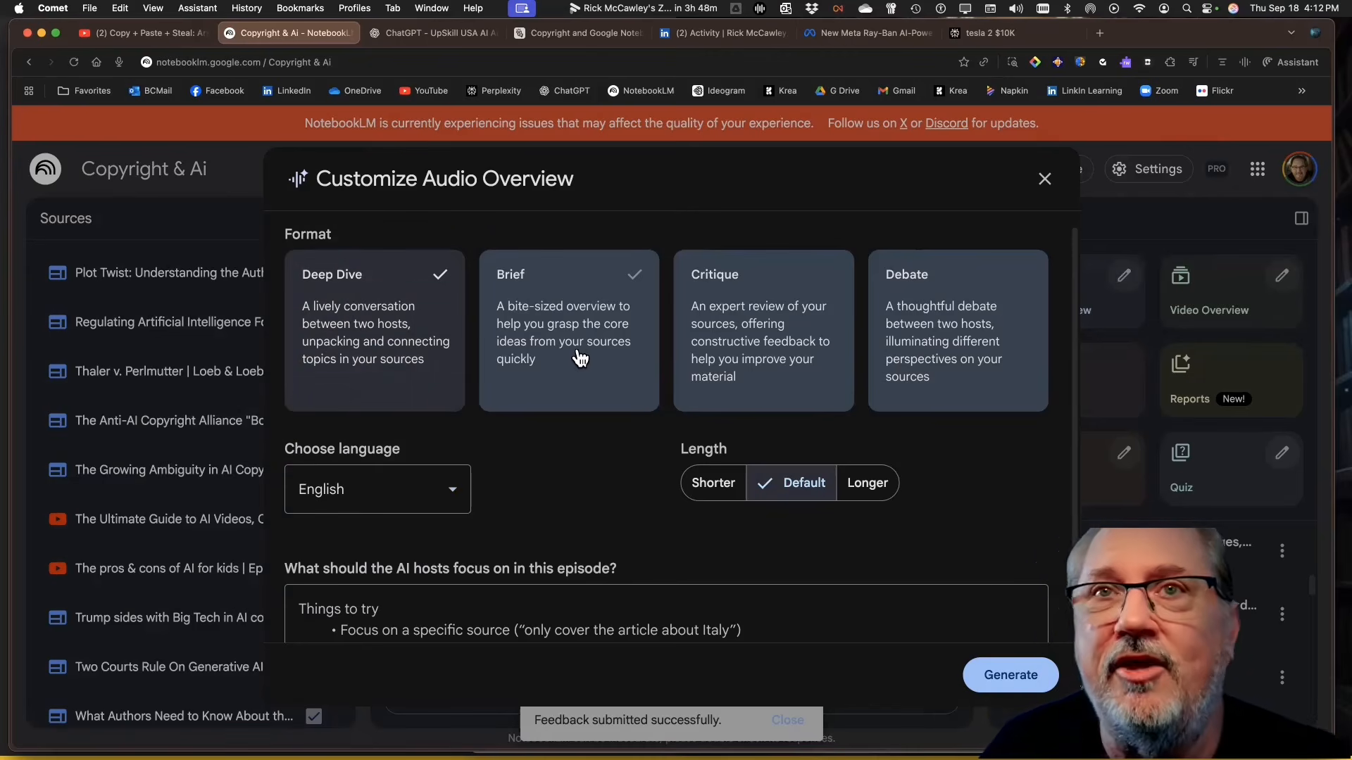
- Choose the Debate format and begin the hosts' focus prompt with a multidisciplinary education class taught by an AI expert, a philosopher and a journalism professor
left_click(914, 339)
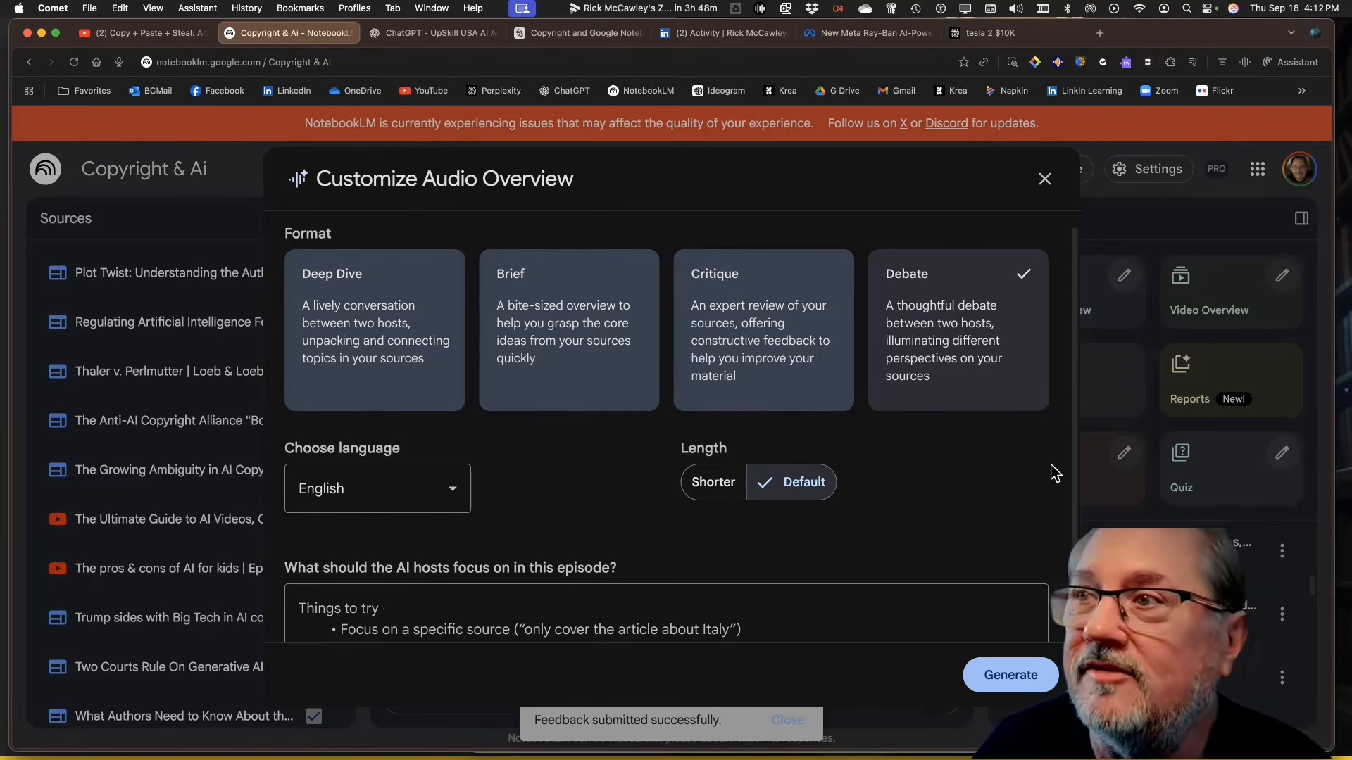
left_click_drag(1073, 456, 1071, 541)
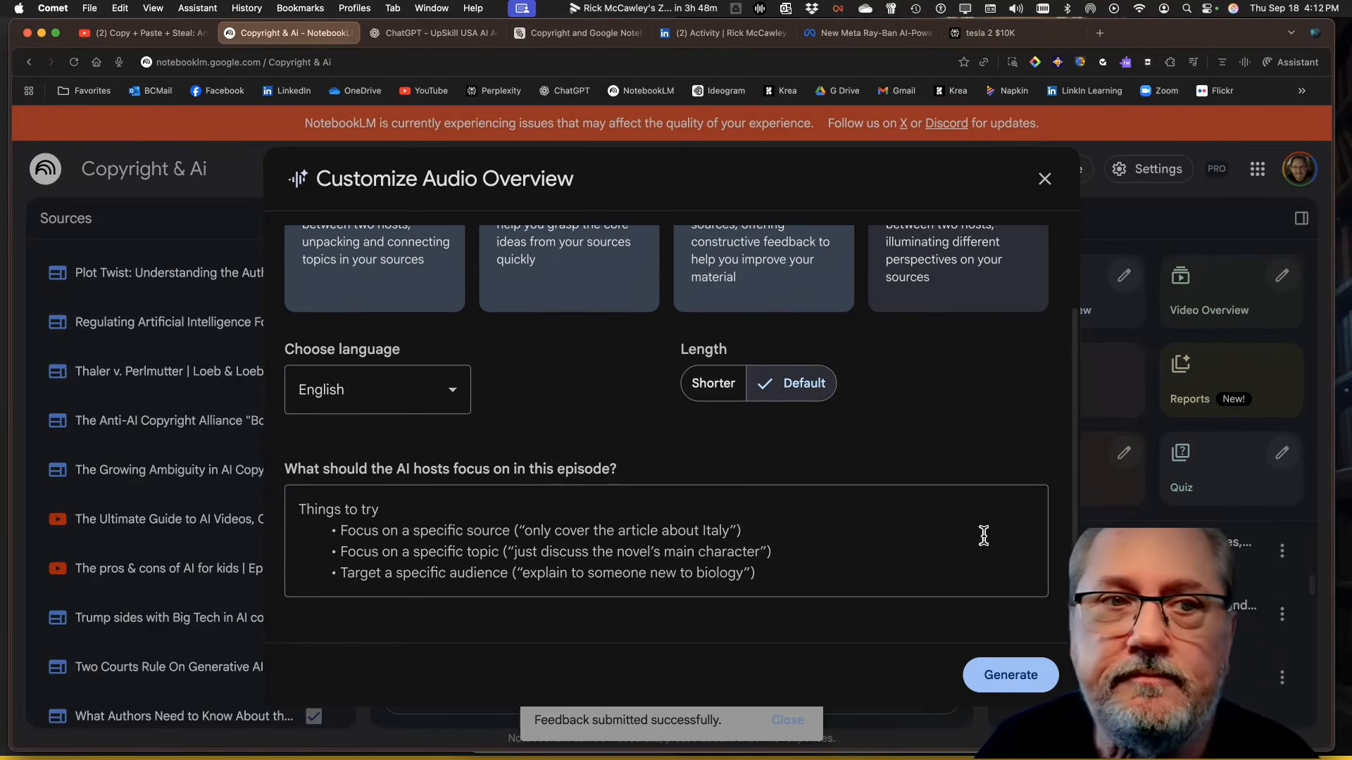
left_click(381, 504)
key("F5")
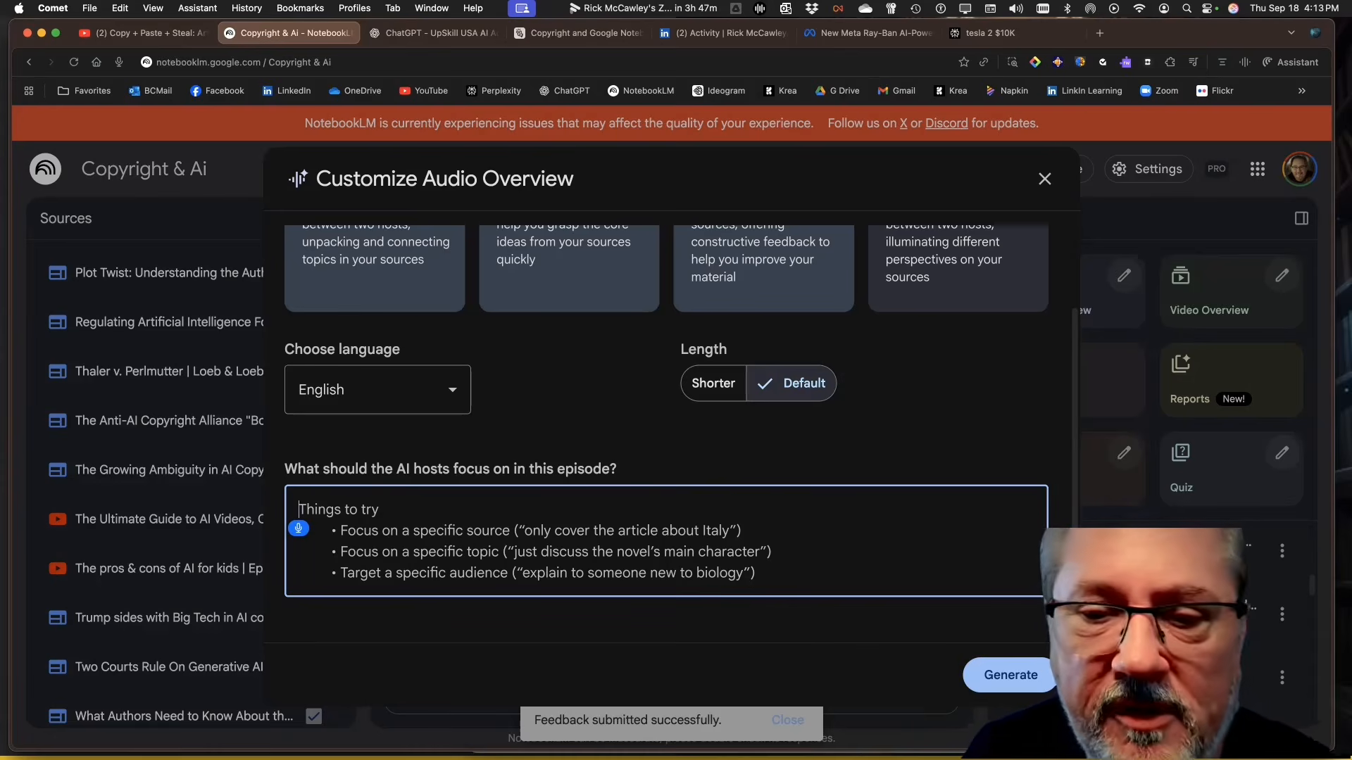
type("I'm teaching a class in multi")
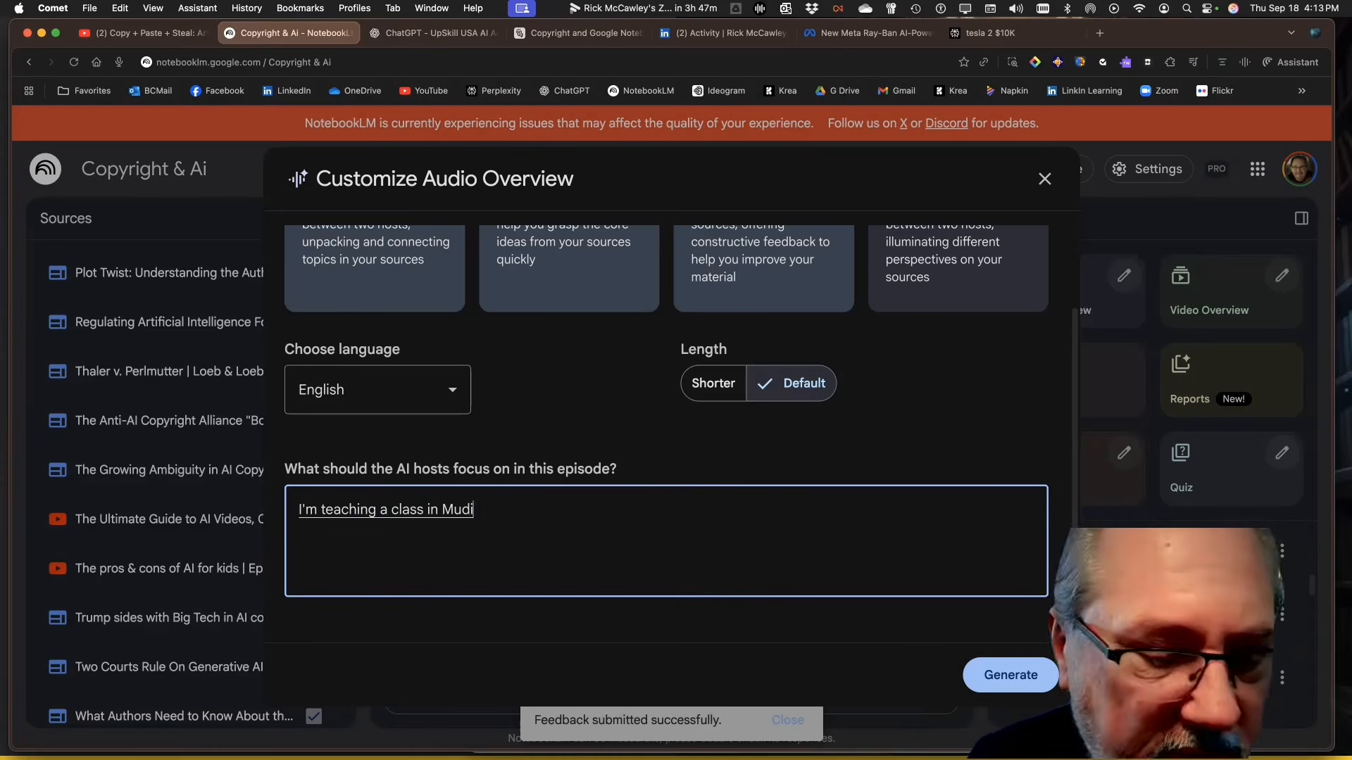
type("disciplinary education we")
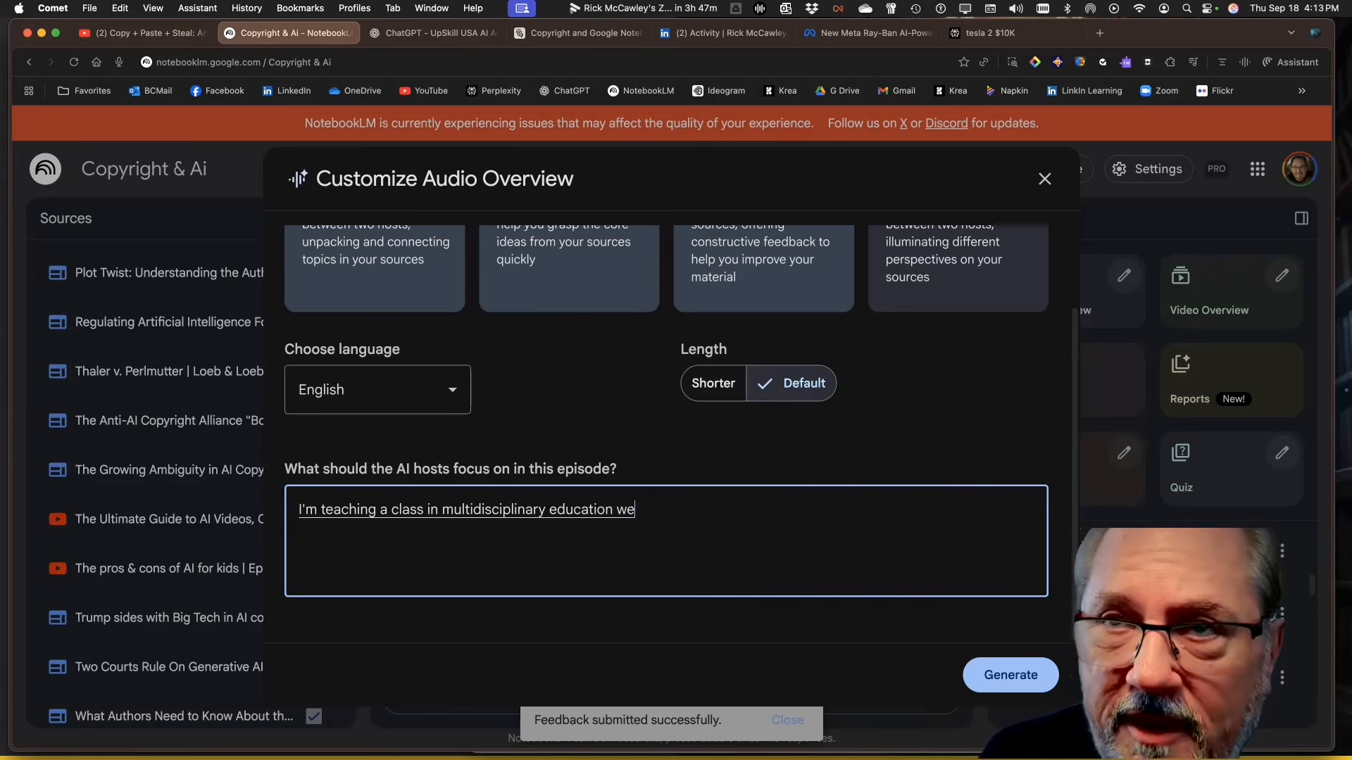
type(" have an AI atheist the")
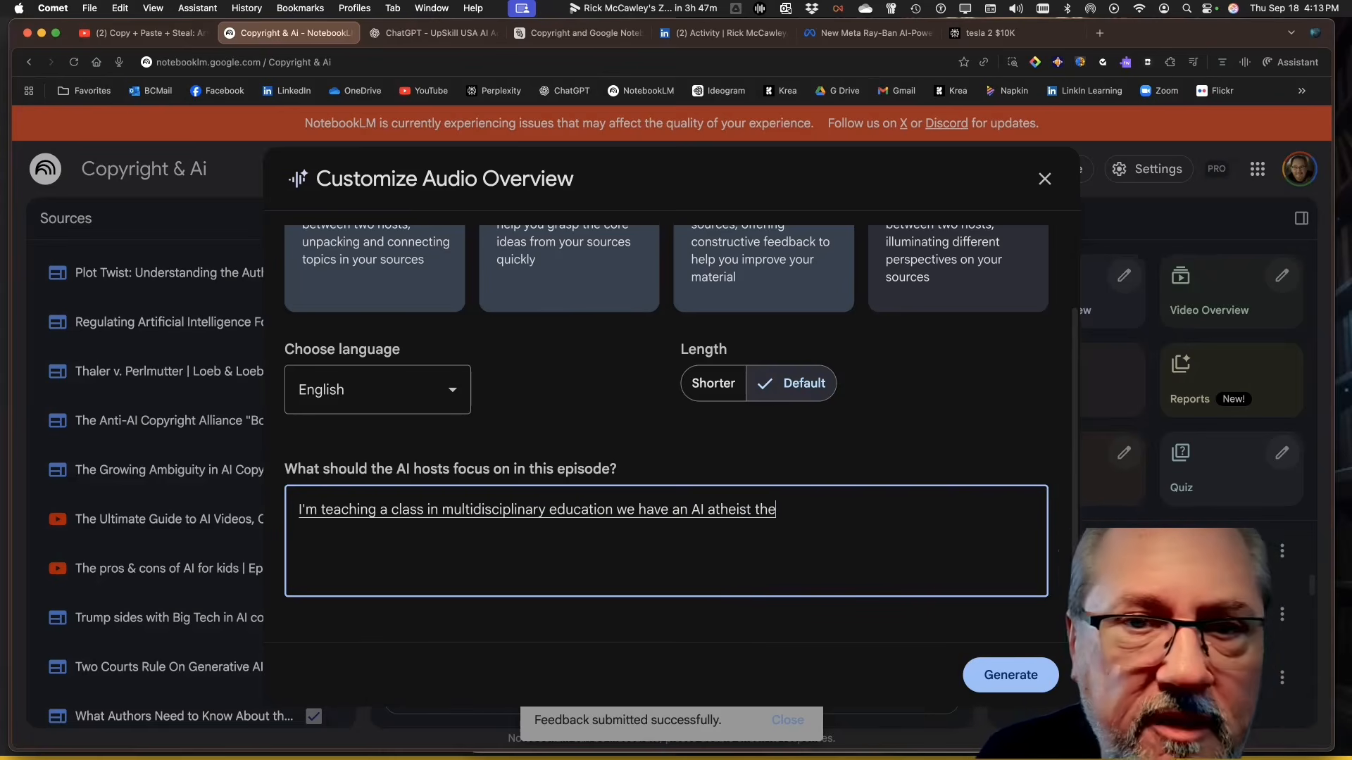
type(" an AI exper")
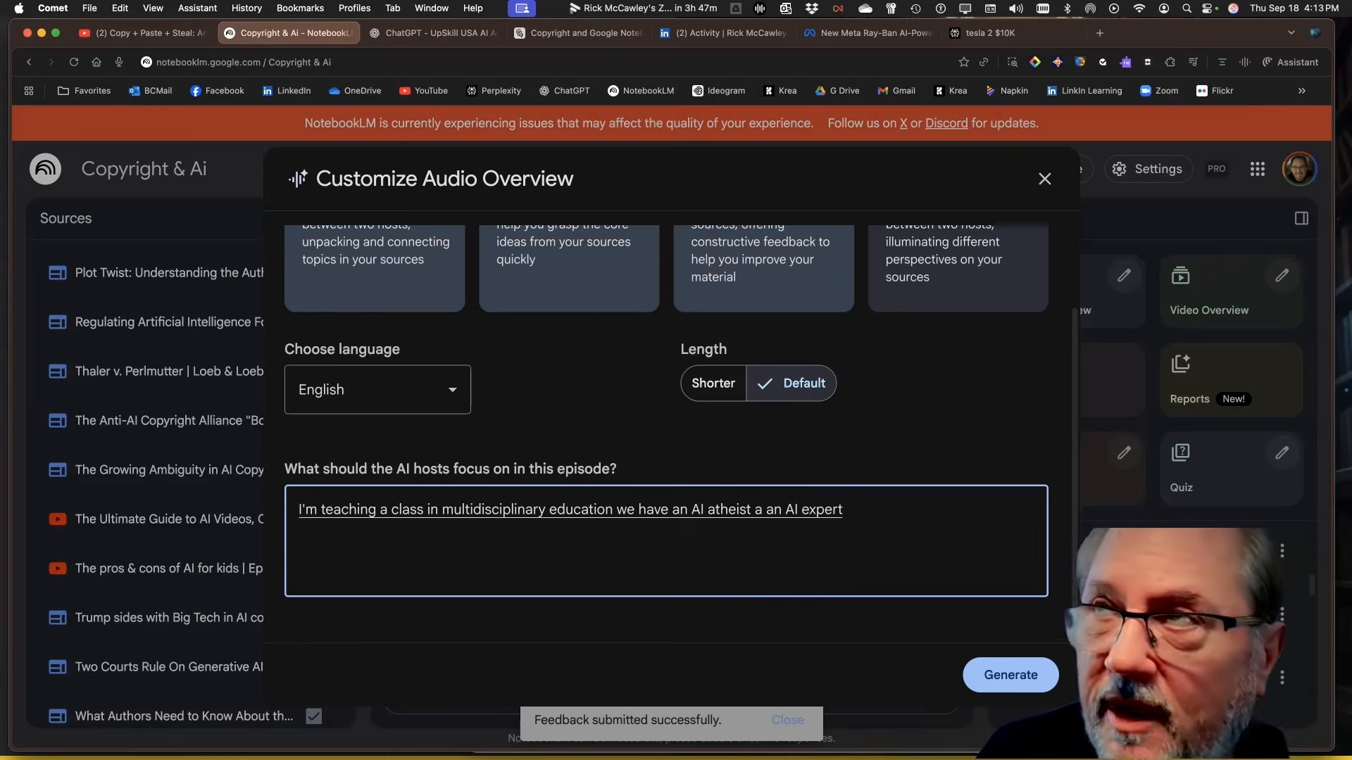
type(" we have also.")
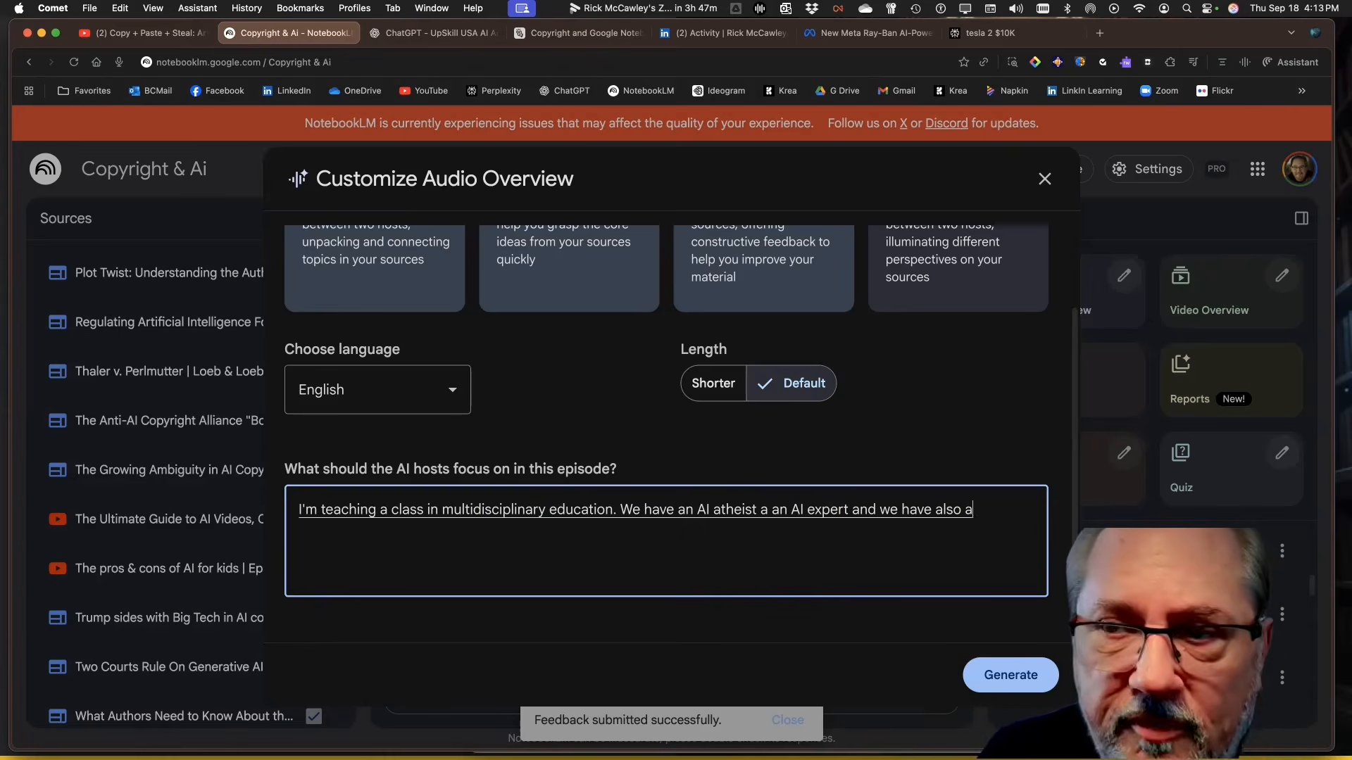
type(" a philosopher.")
key("BackSpace")
type("and")
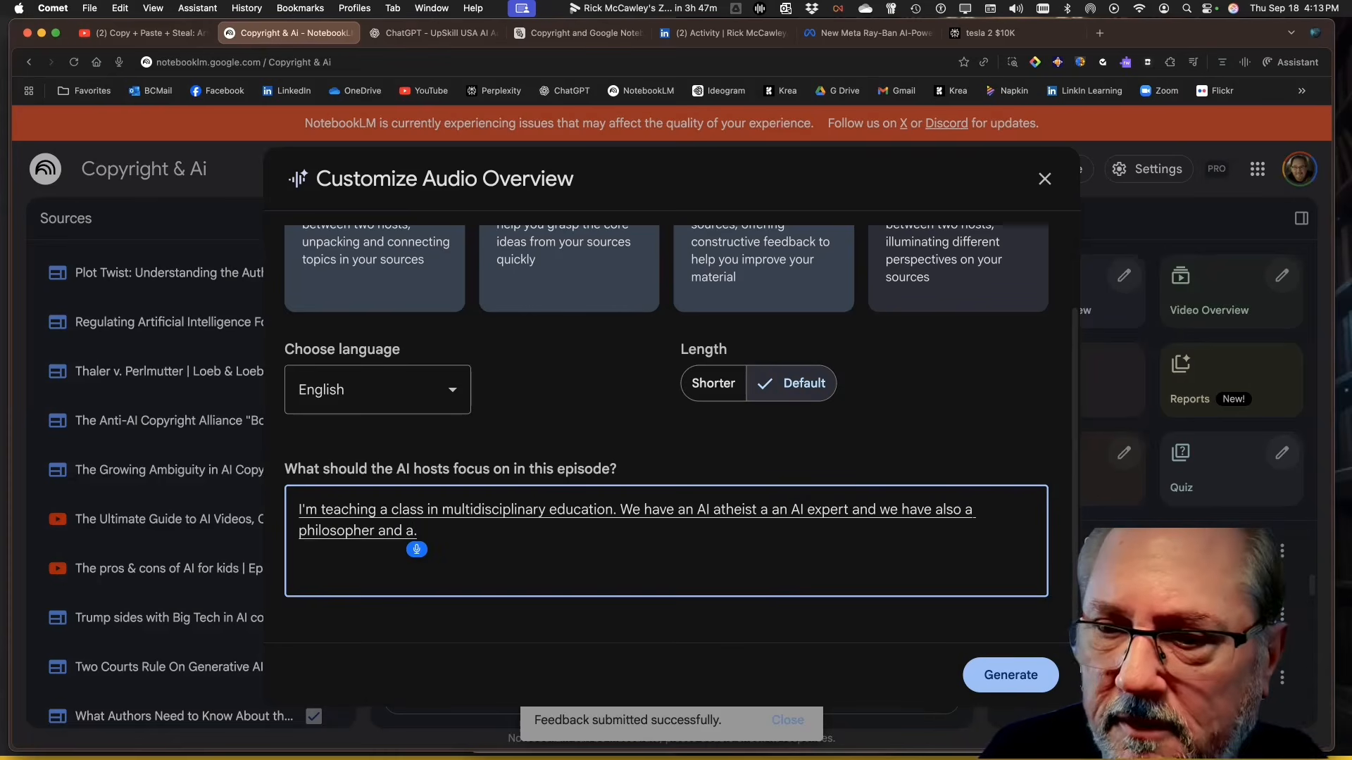
type(" a adjourn professor they're gonna be teaching this")
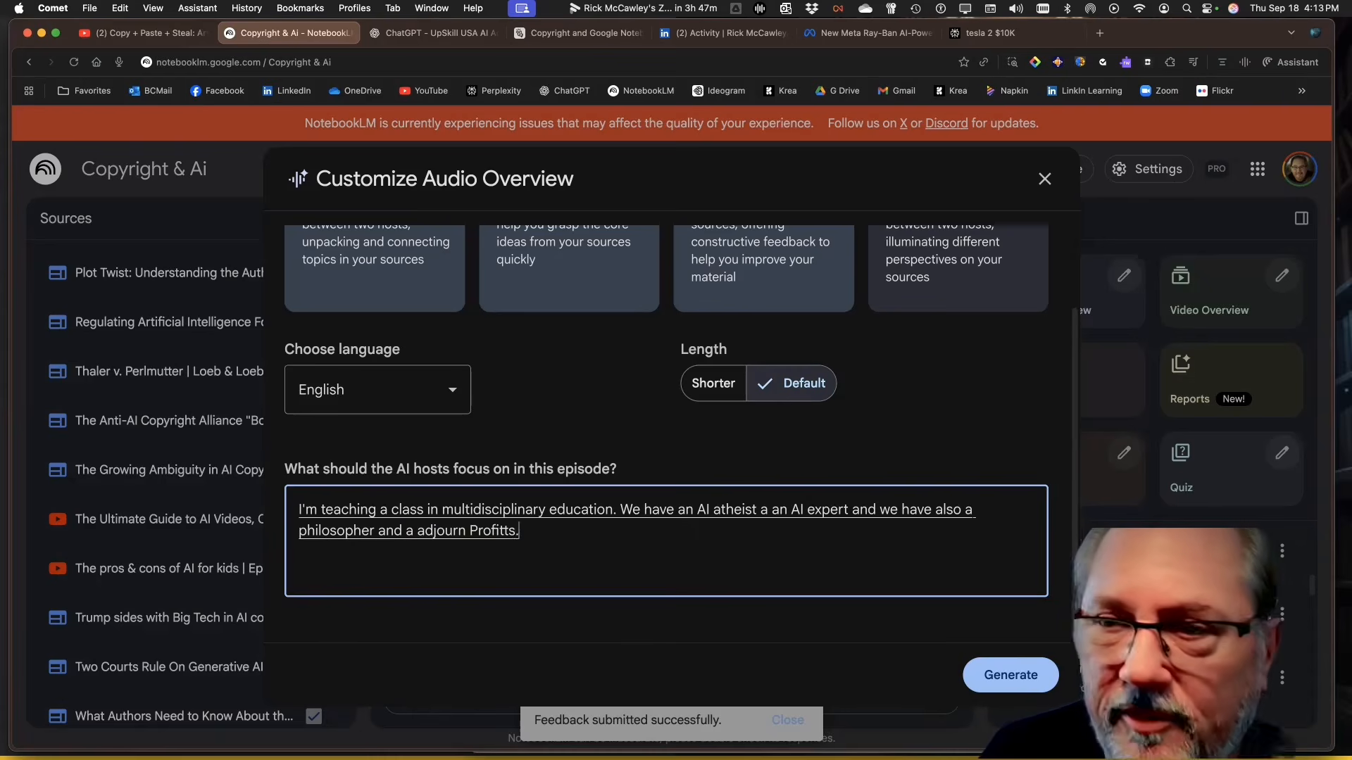
- Add to the focus prompt that the episode should cover the philosophy, the ethics and the practical journalistic nature of protecting work
type(" class. so I'd like to cover both the philosophy the")
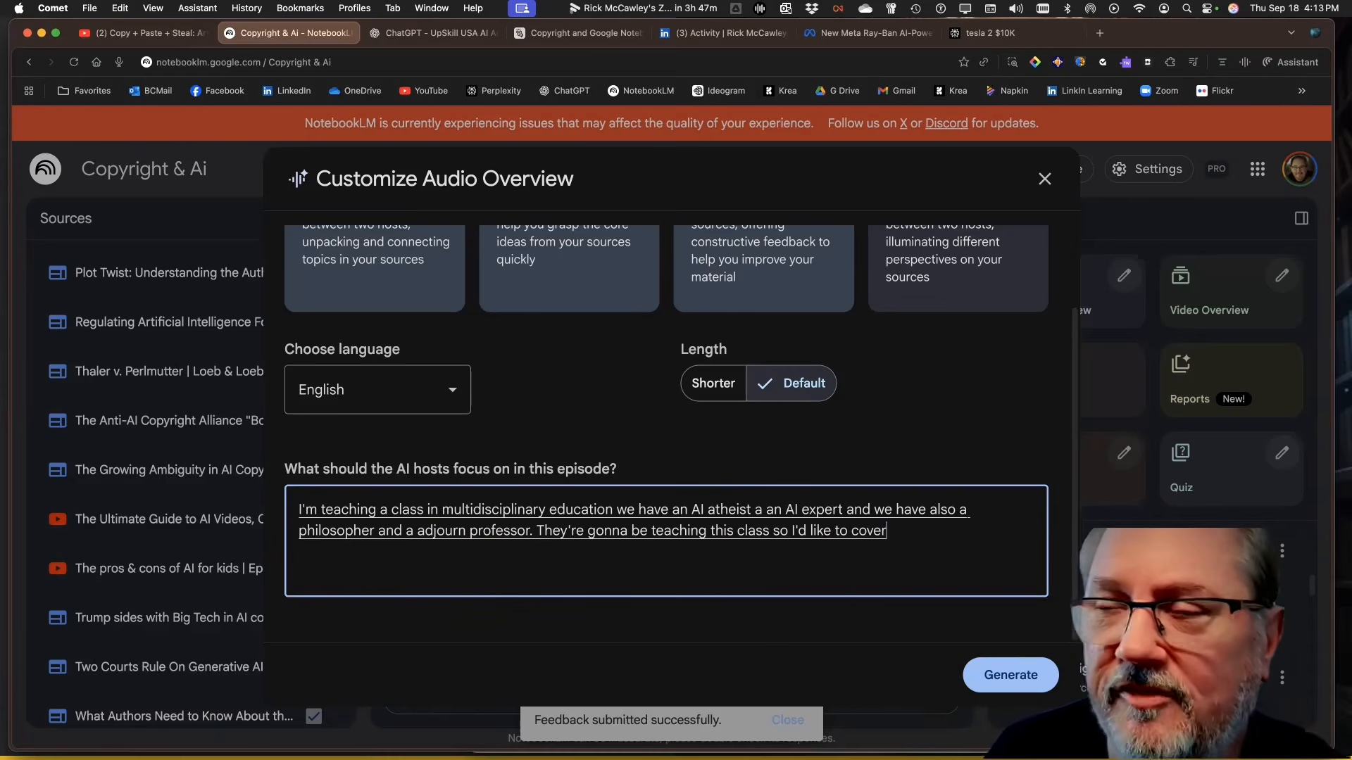
type(" ethics.")
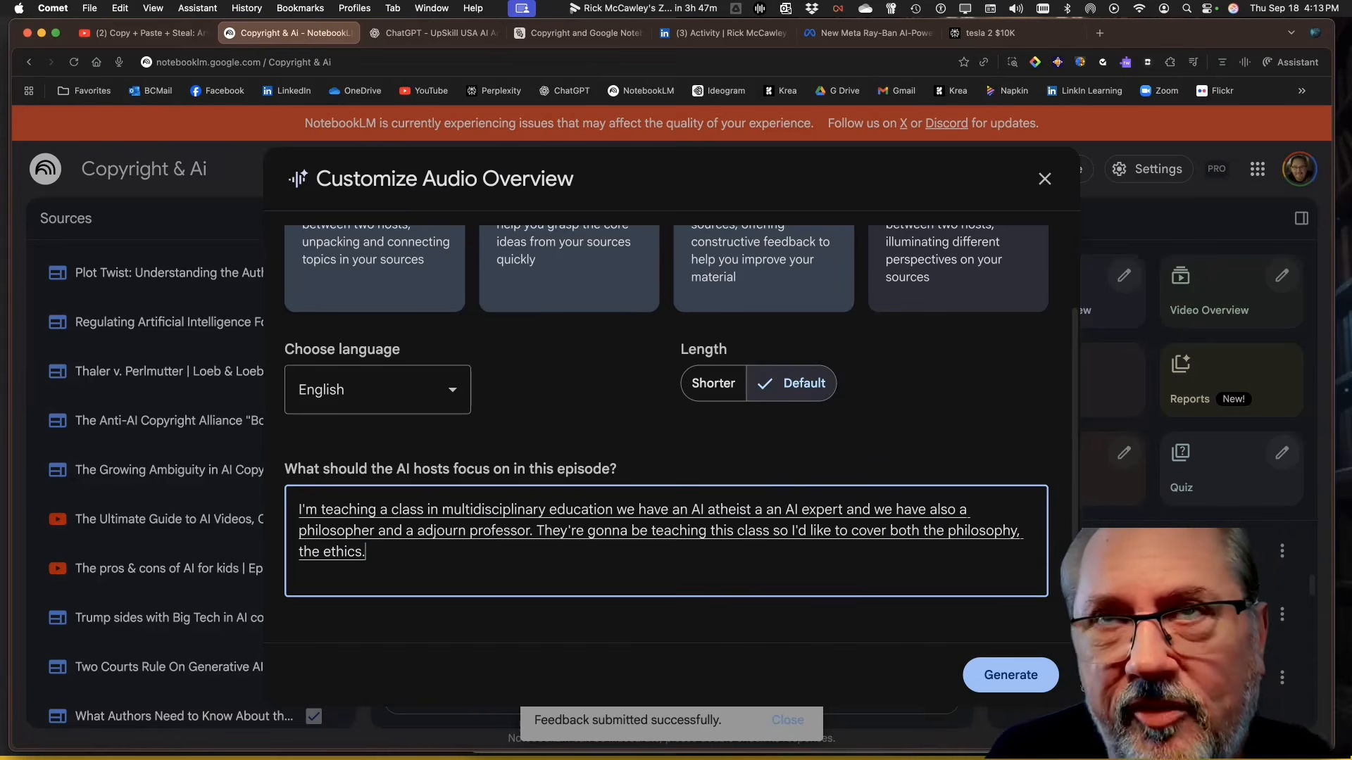
key("BackSpace")
type(" and the practical journal")
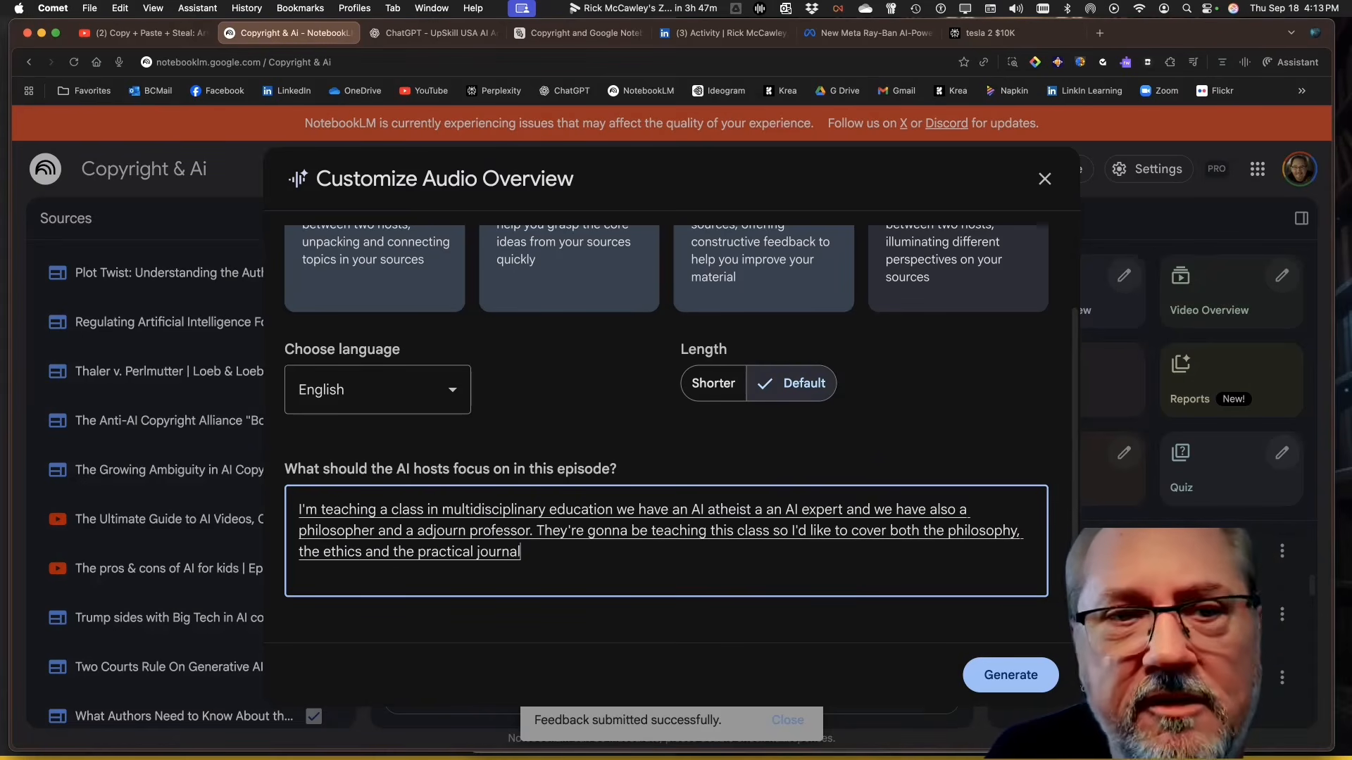
type("istic nature of how we")
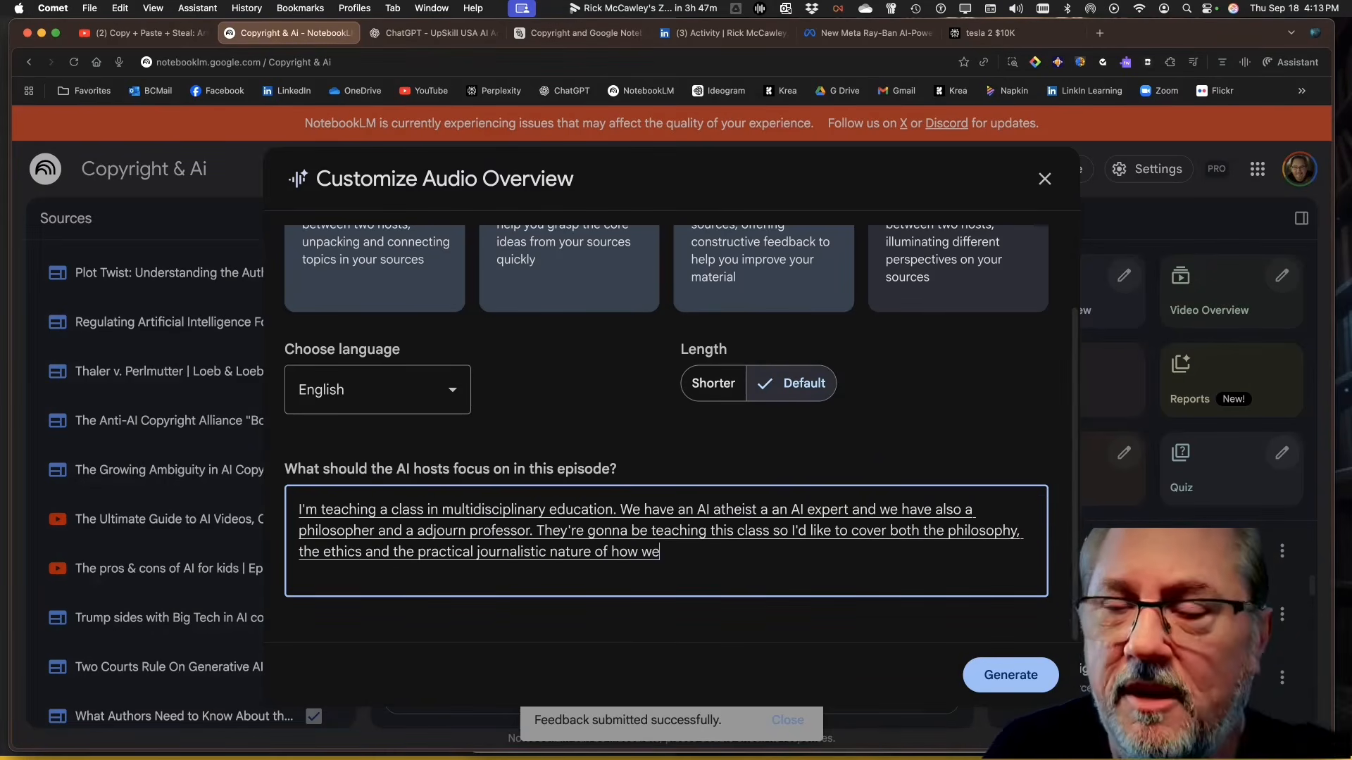
- Extend the focus prompt with an art professor who is worried about the future of meaning
type(" protect it also an artist I'm")
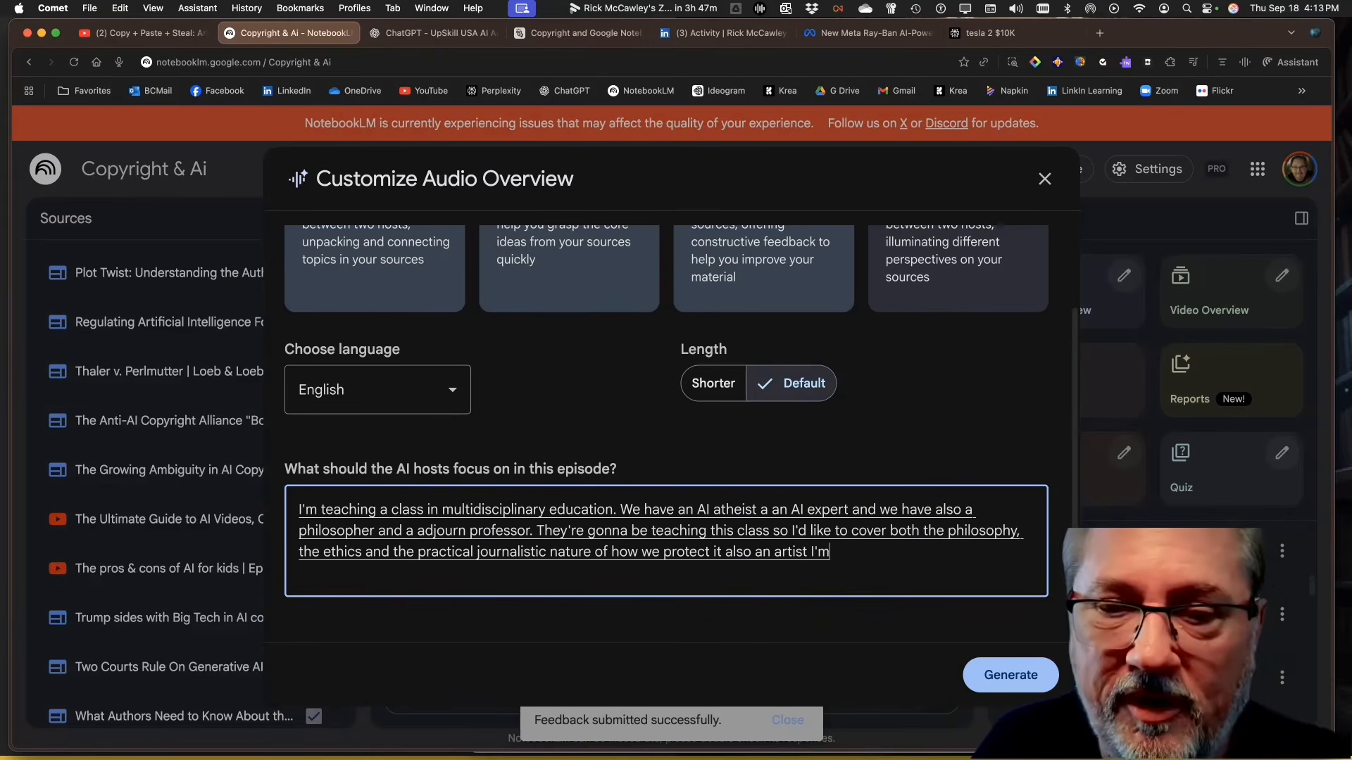
type(" sorry we're gonna have Professor who")
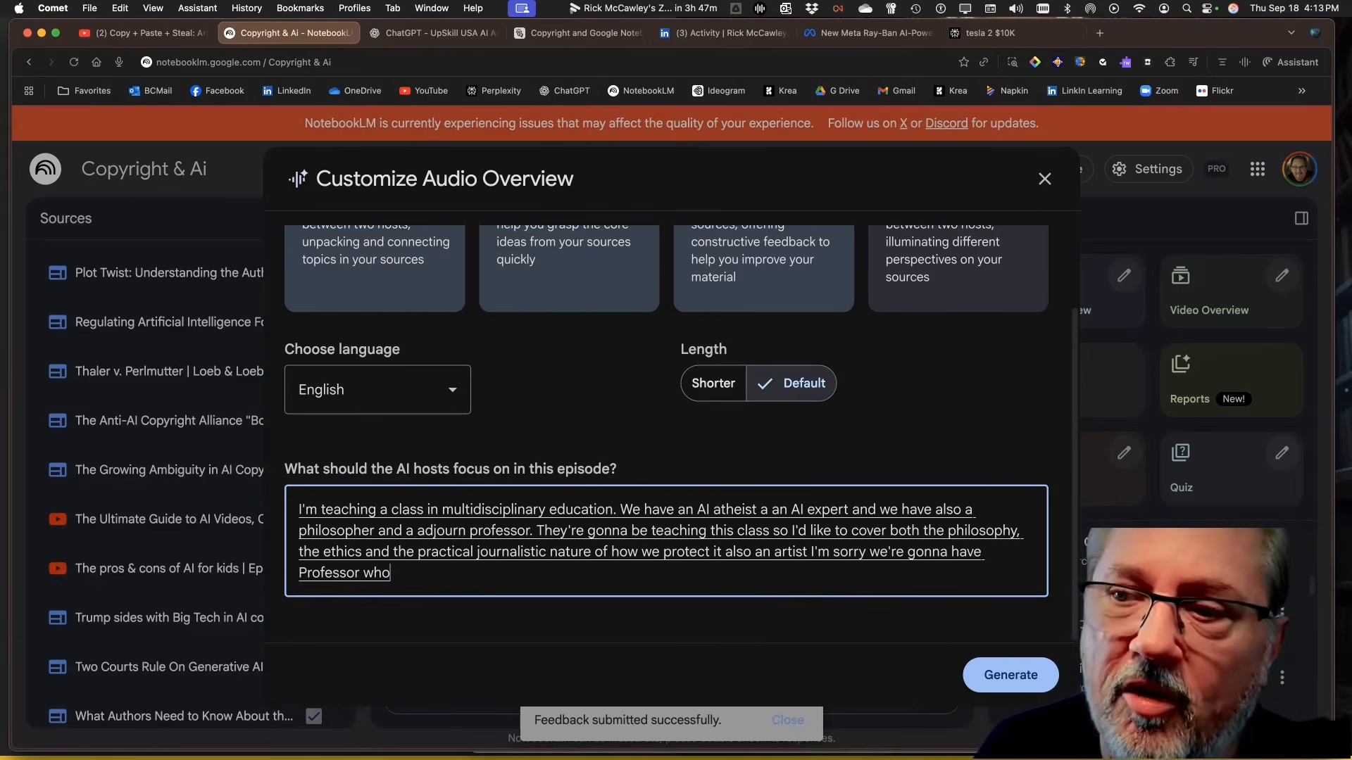
type(" Art professor worried about")
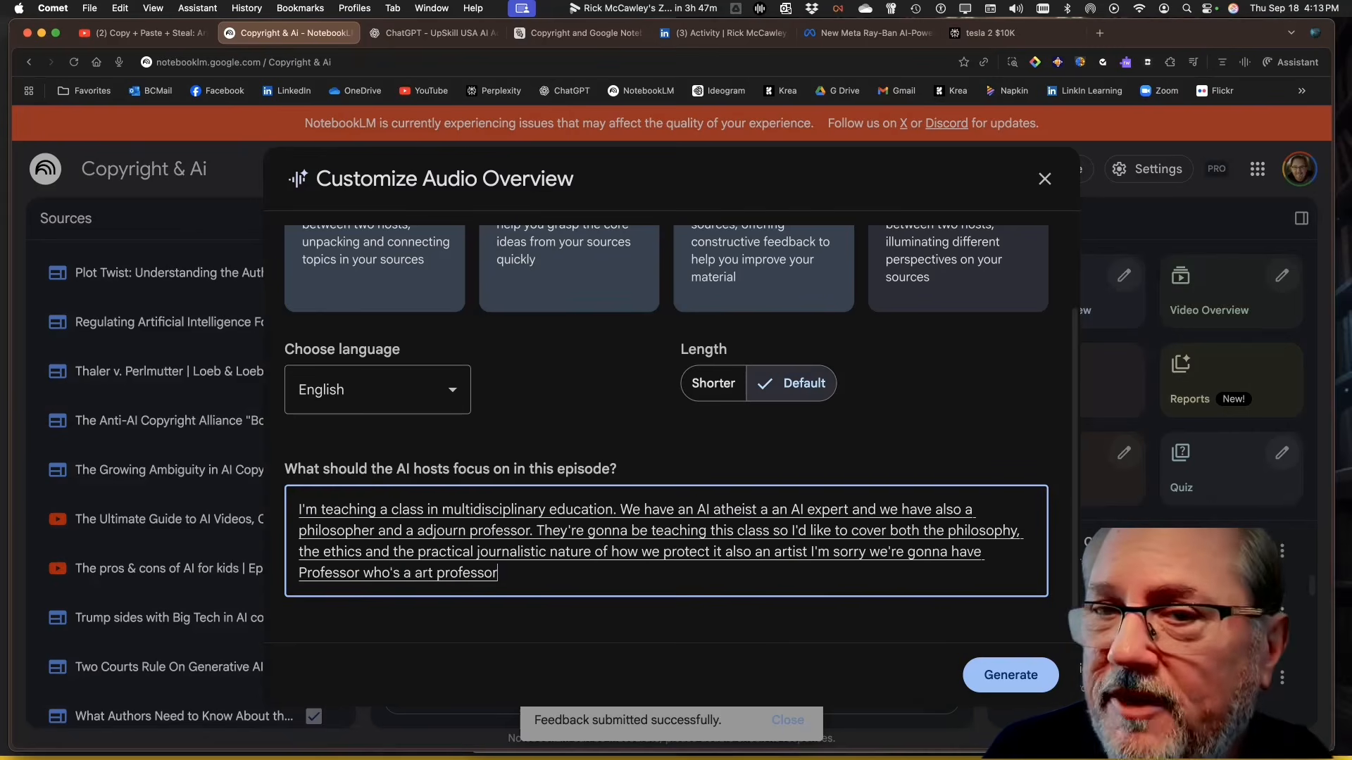
type(" the feature the future of")
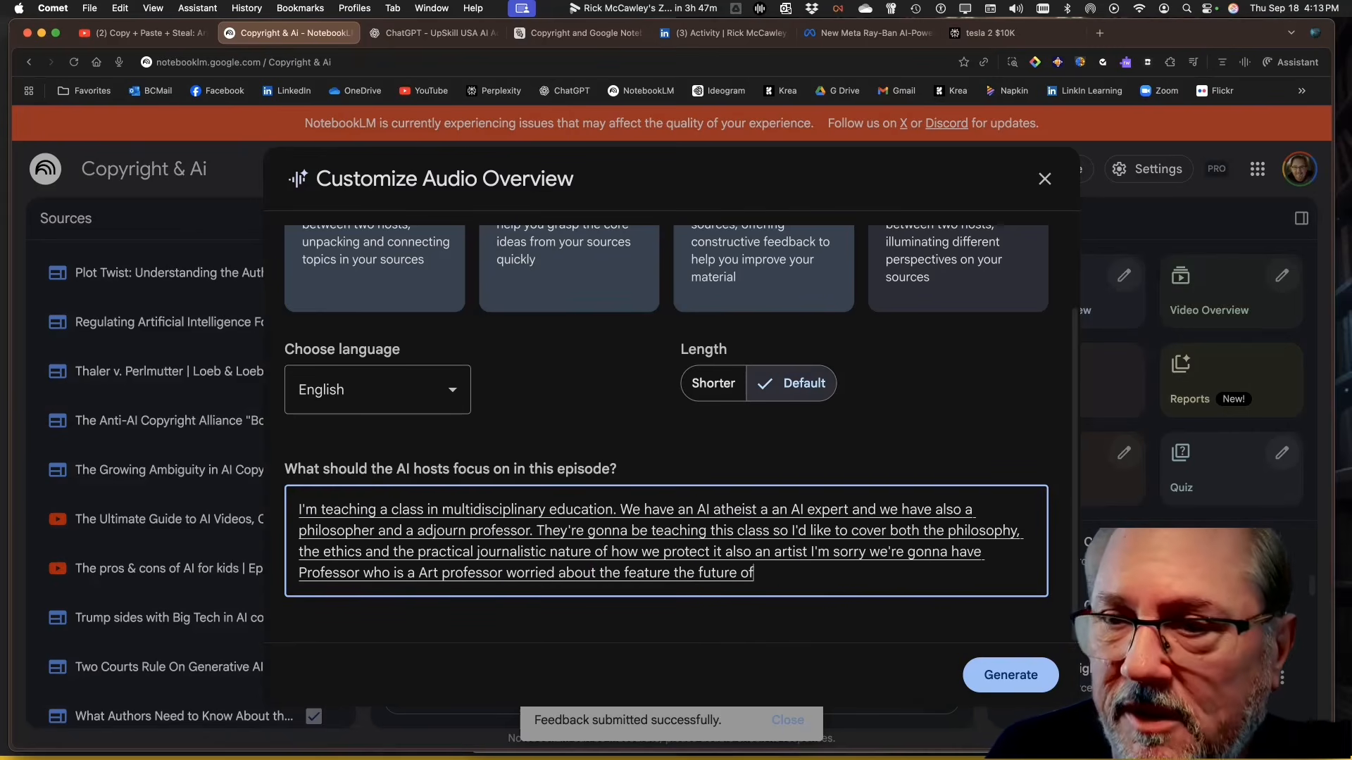
type(" meaning so use")
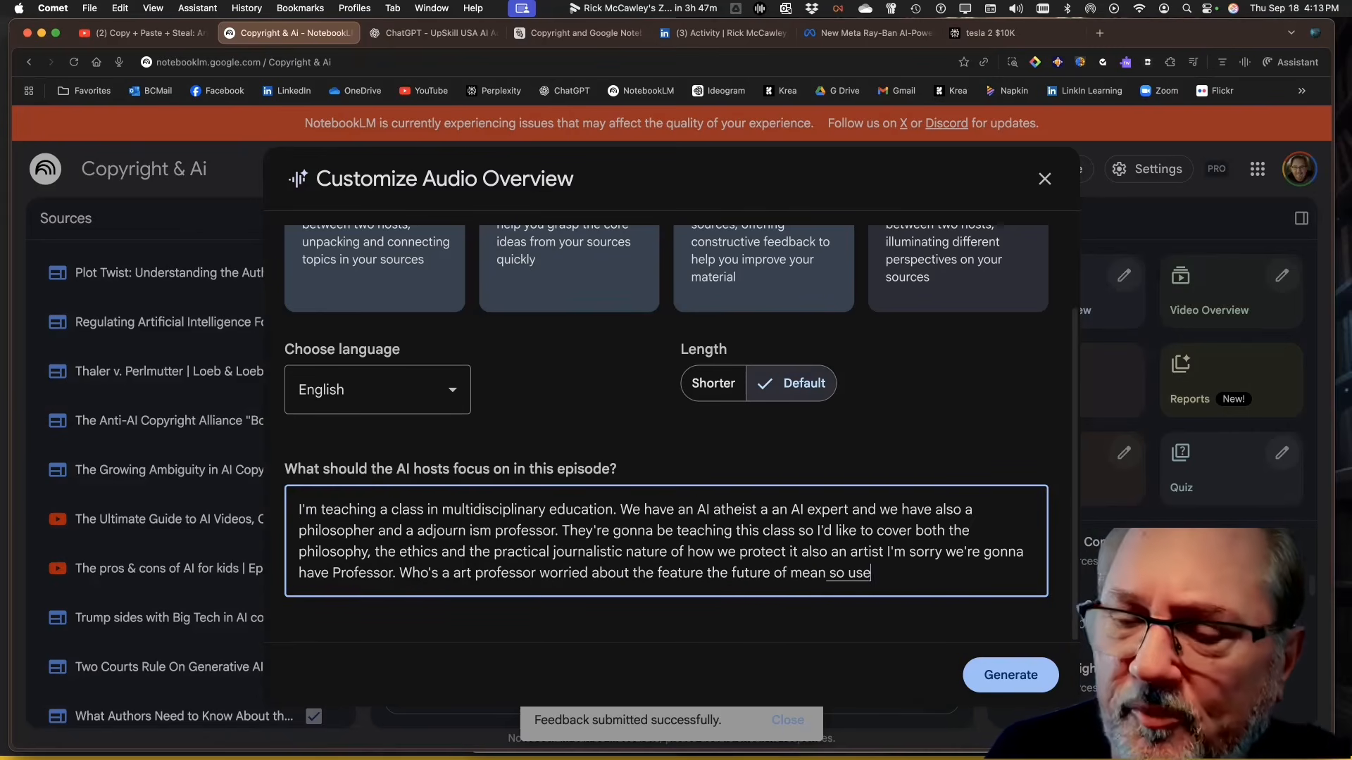
- Request a debate between an artist against AI scraping and large language companies making advances as artists build upon artwork, and generate the Audio Overview
type(" all those perspectives and give me a Deb")
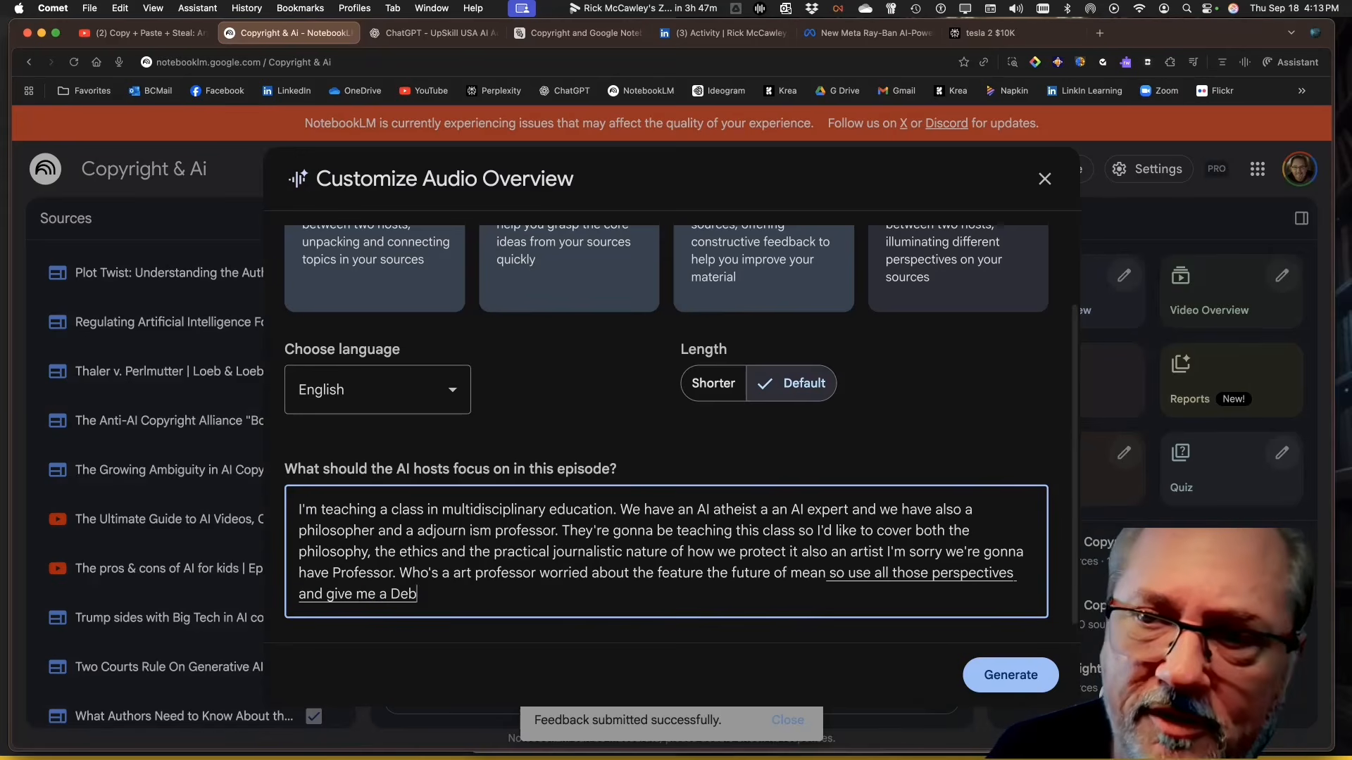
type("ate between an artist eccentric")
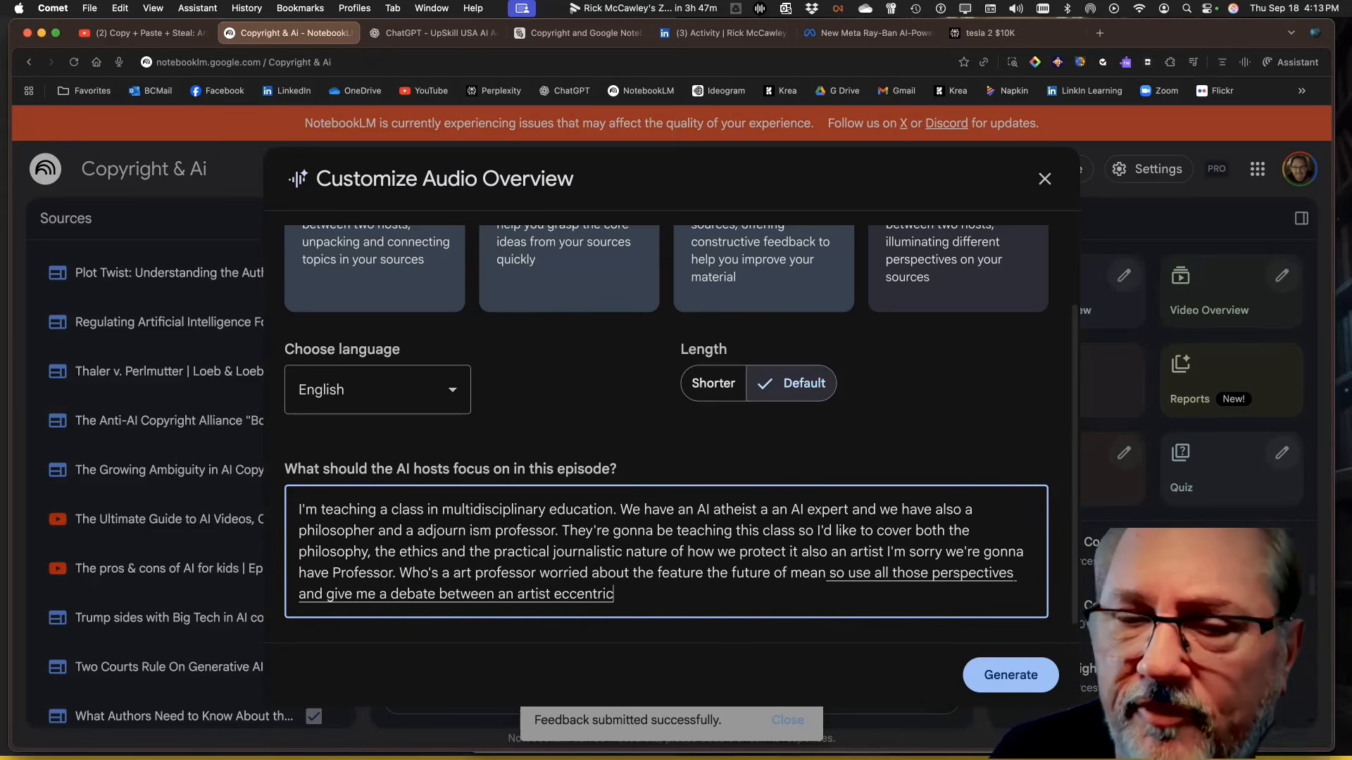
type(" view of the AI world. who is against aI scraping their work")
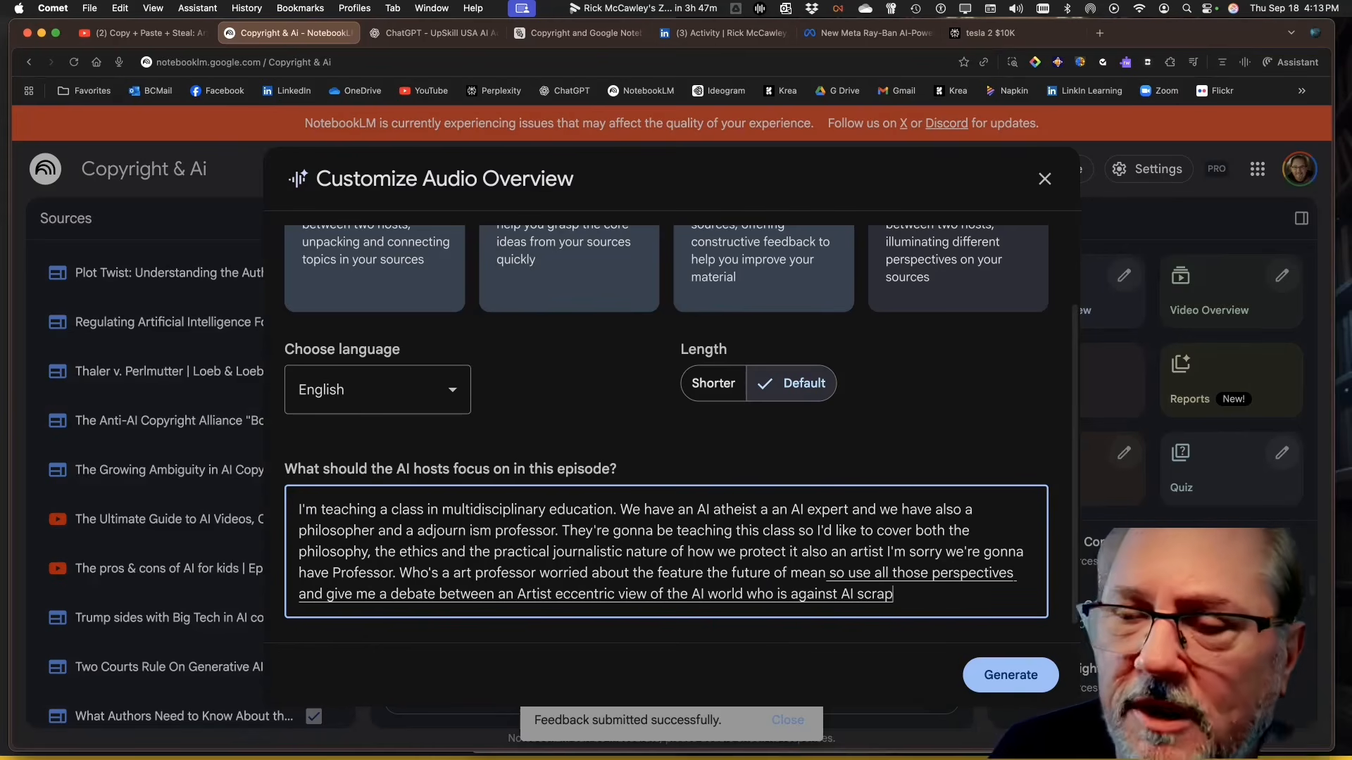
type(" and the large")
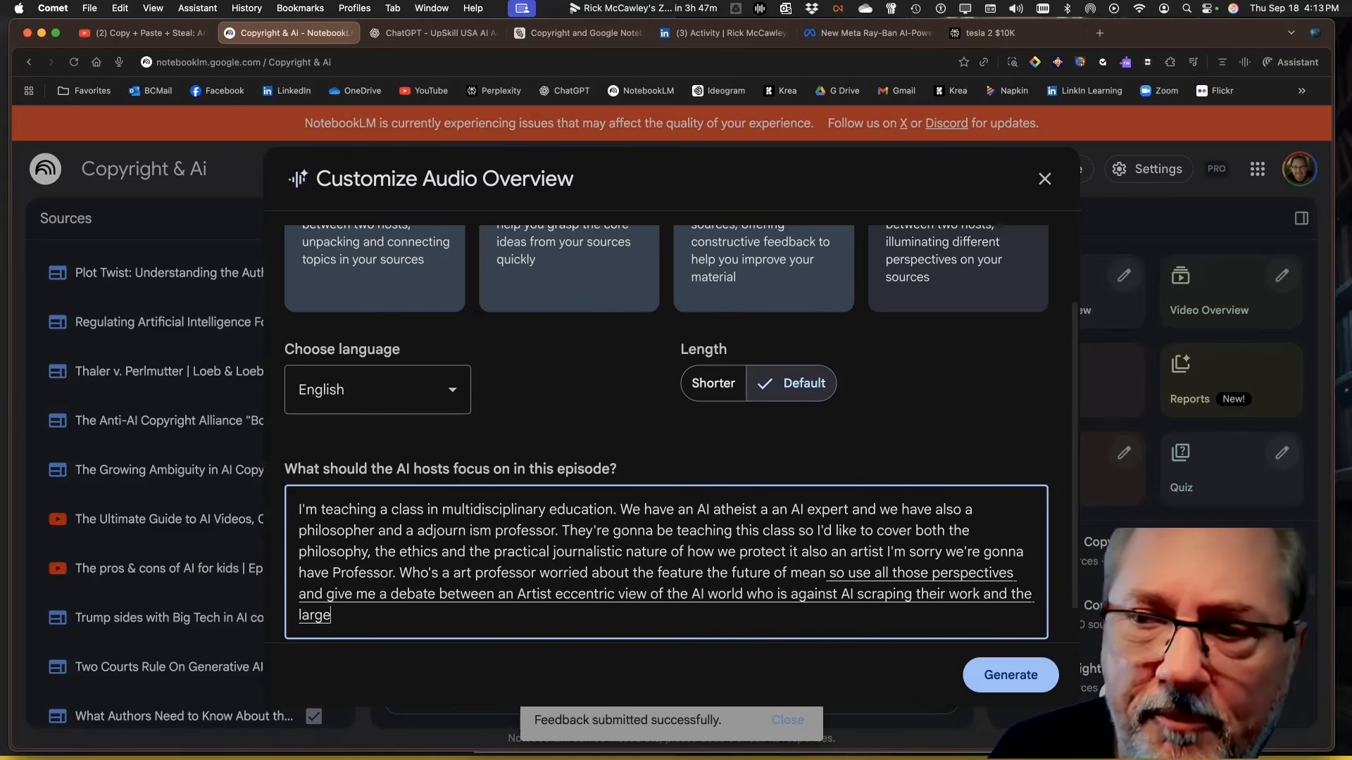
type(" language companies. that are")
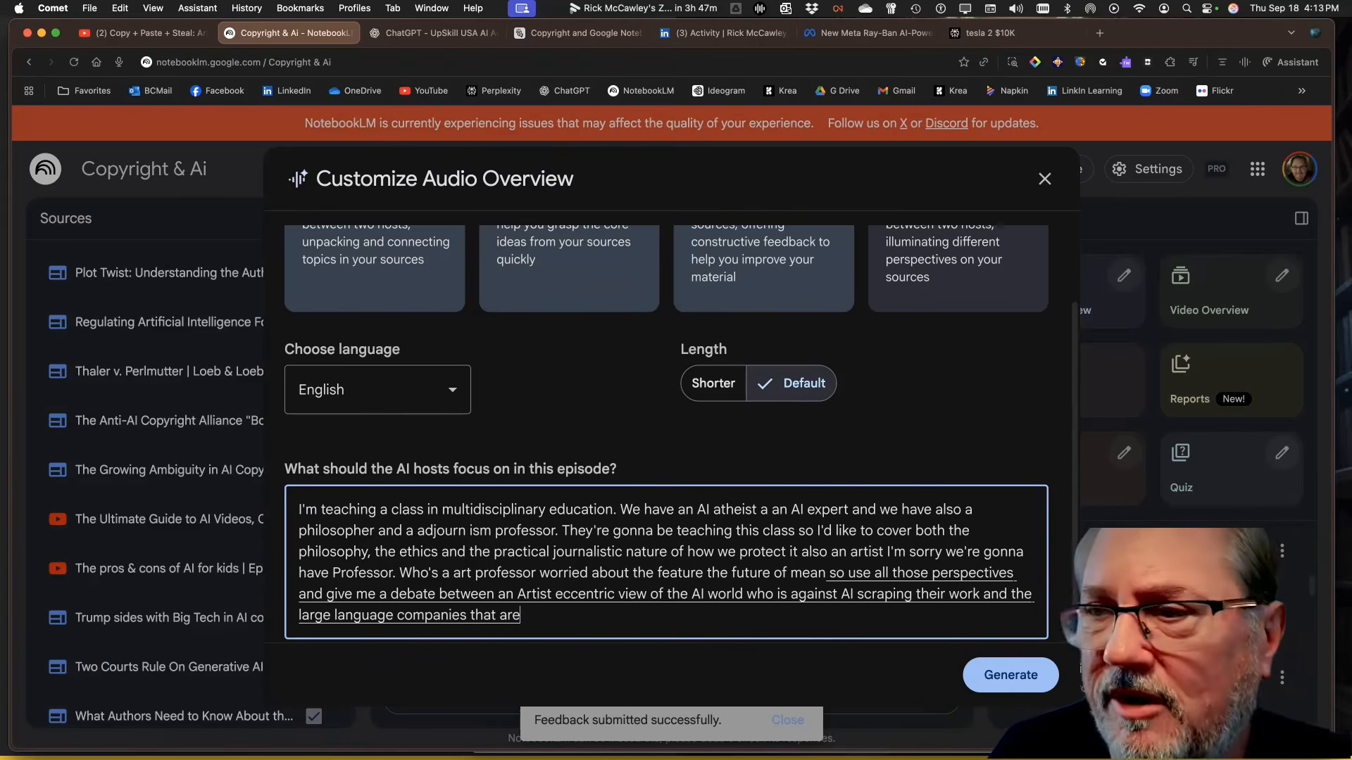
type(" practically trying to make advances")
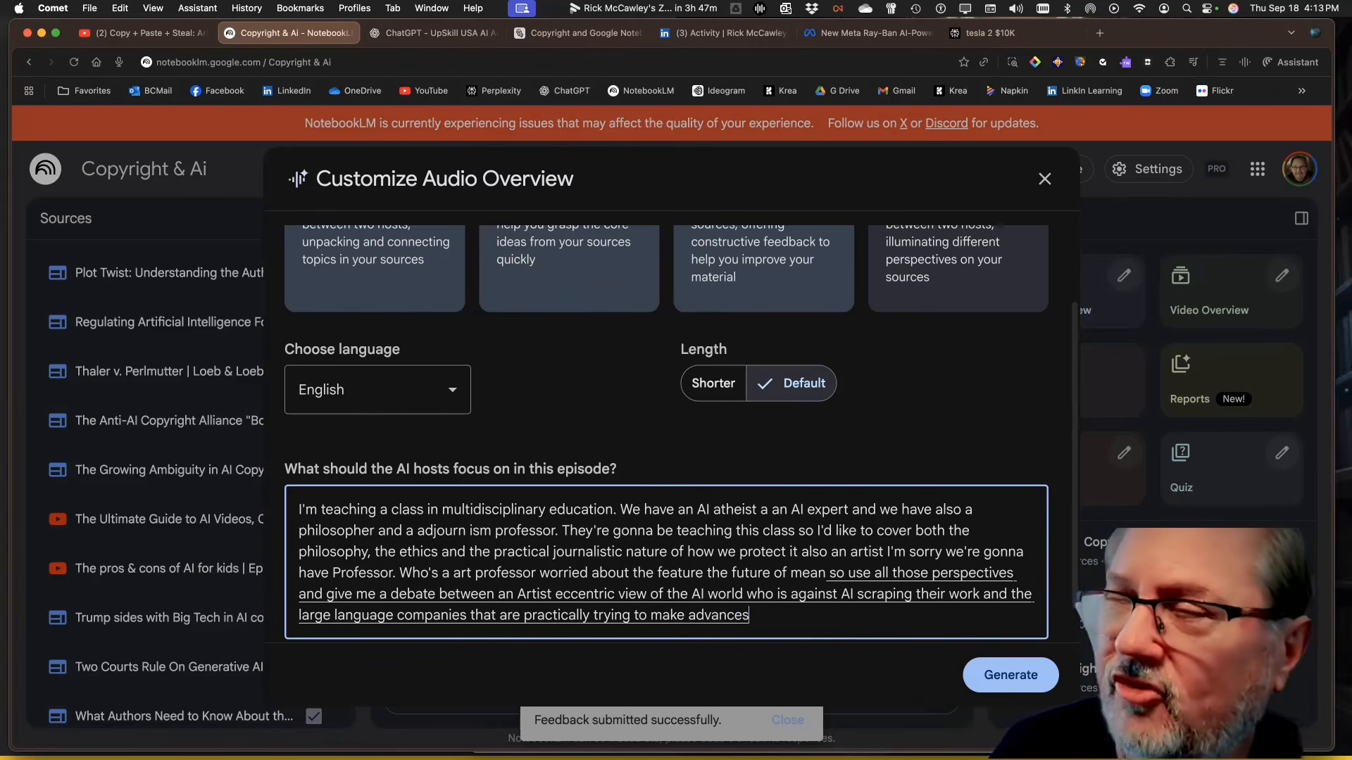
type(" to change the world for the better.")
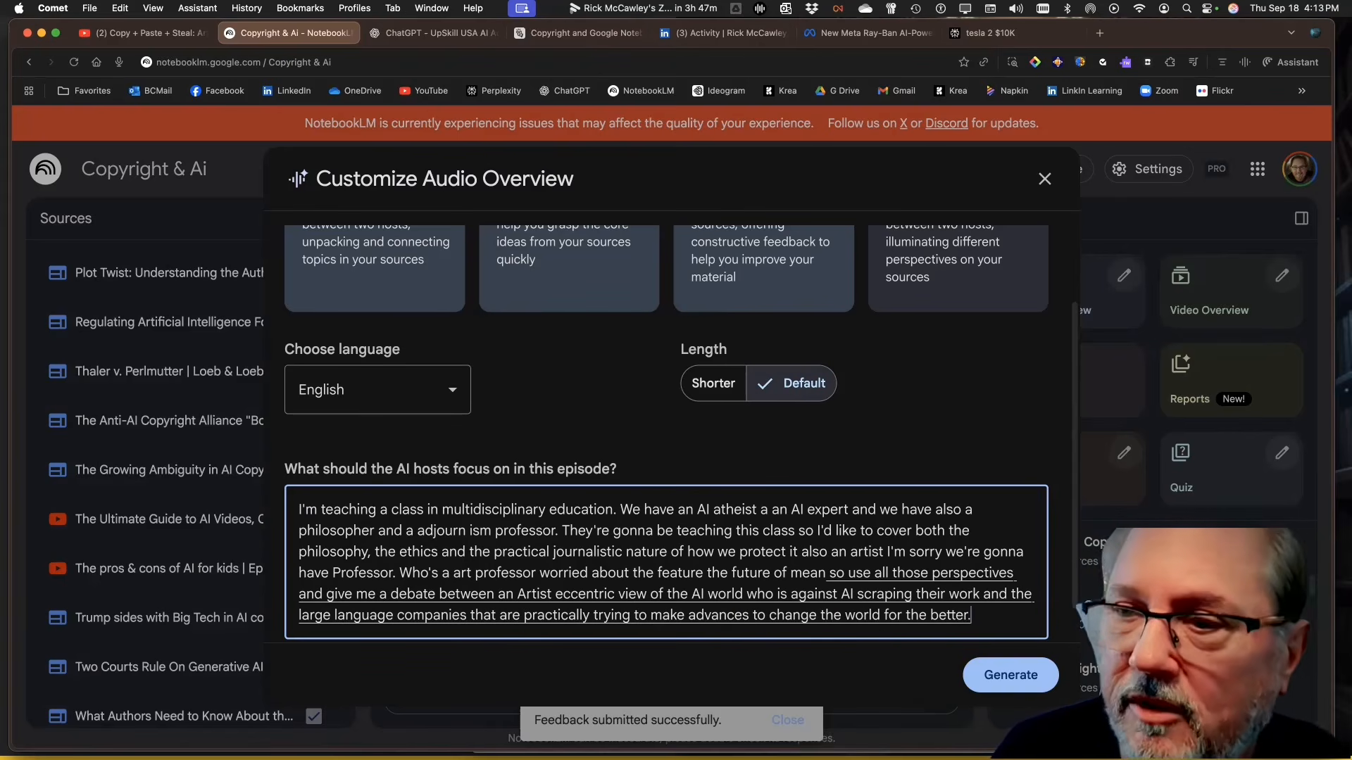
type(" all things")
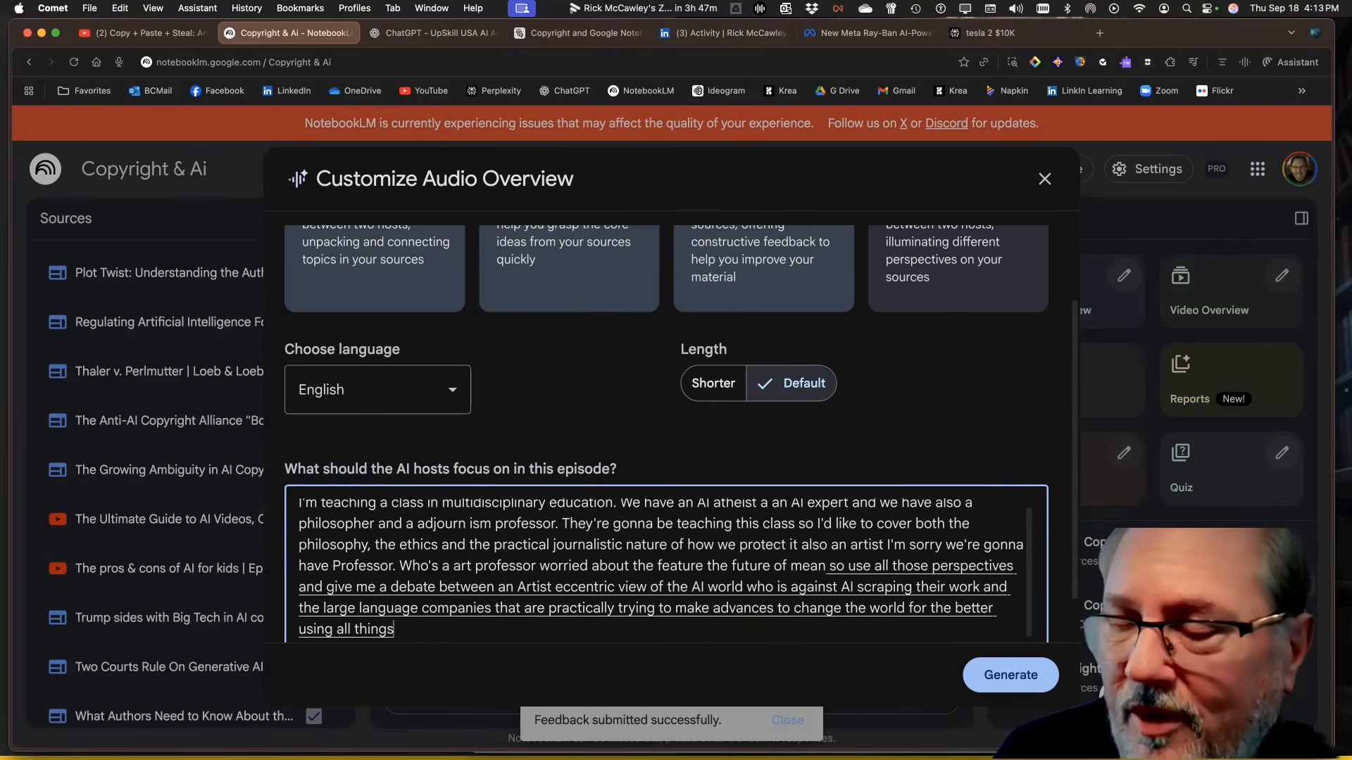
type(" the way that an artist")
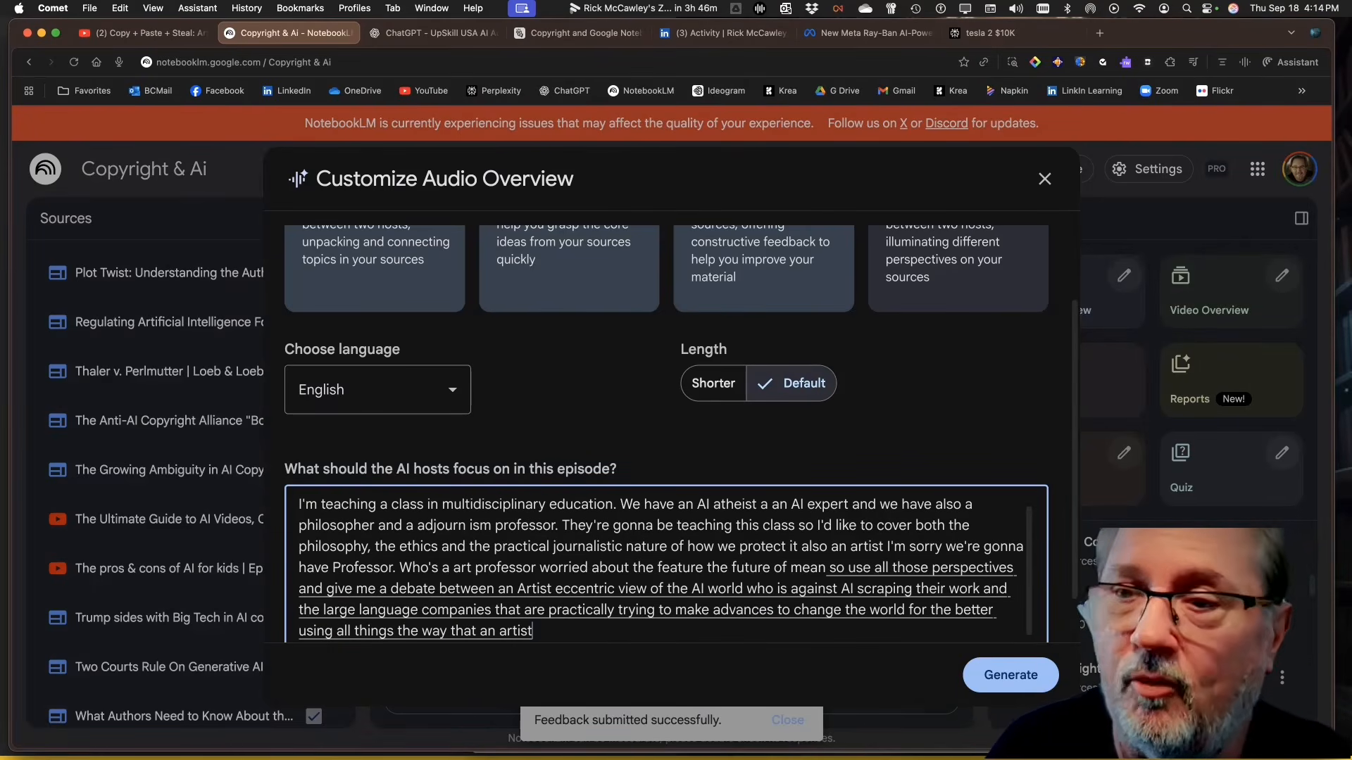
type(" would look at artwork and build upon that.")
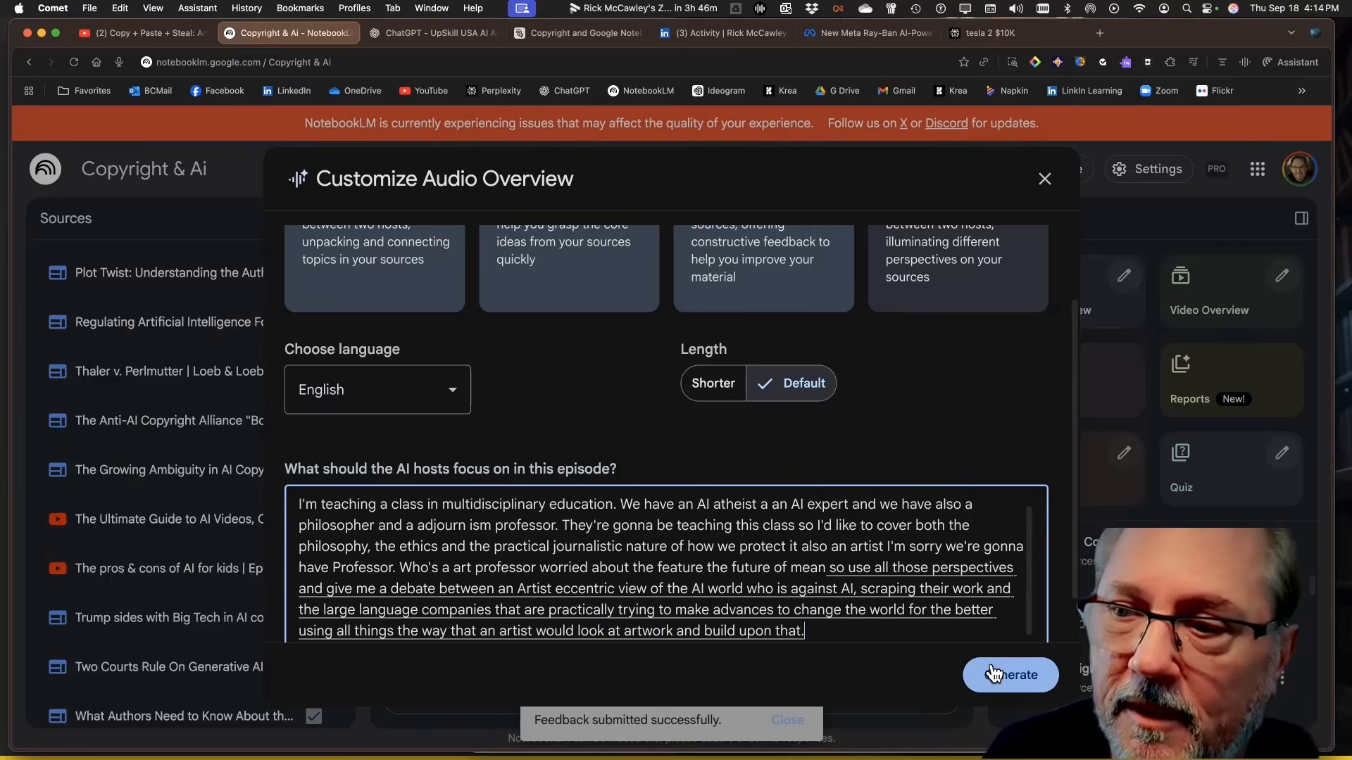
left_click(993, 674)
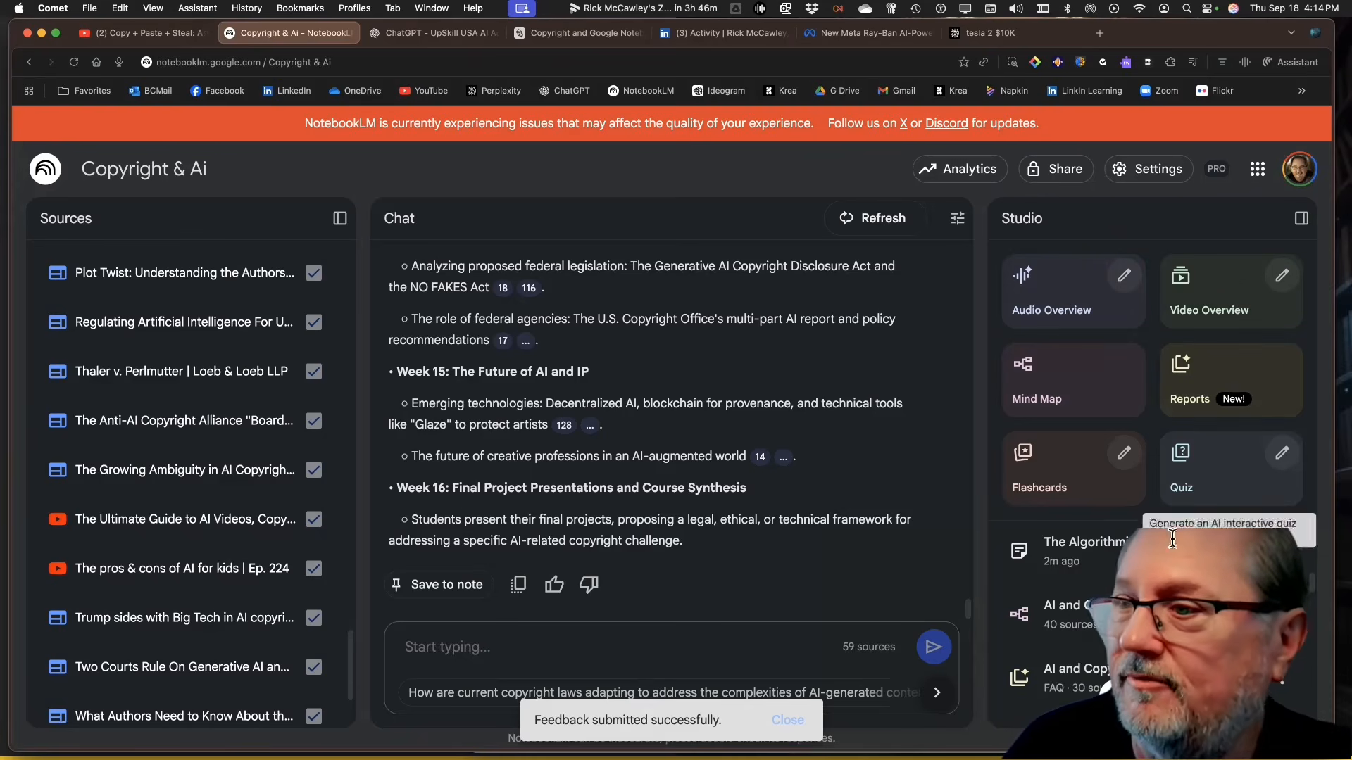
- View the saved note "AI and Copyright: Legal Battles and Emerging Solutions" and return to the Studio overview
left_click(1056, 679)
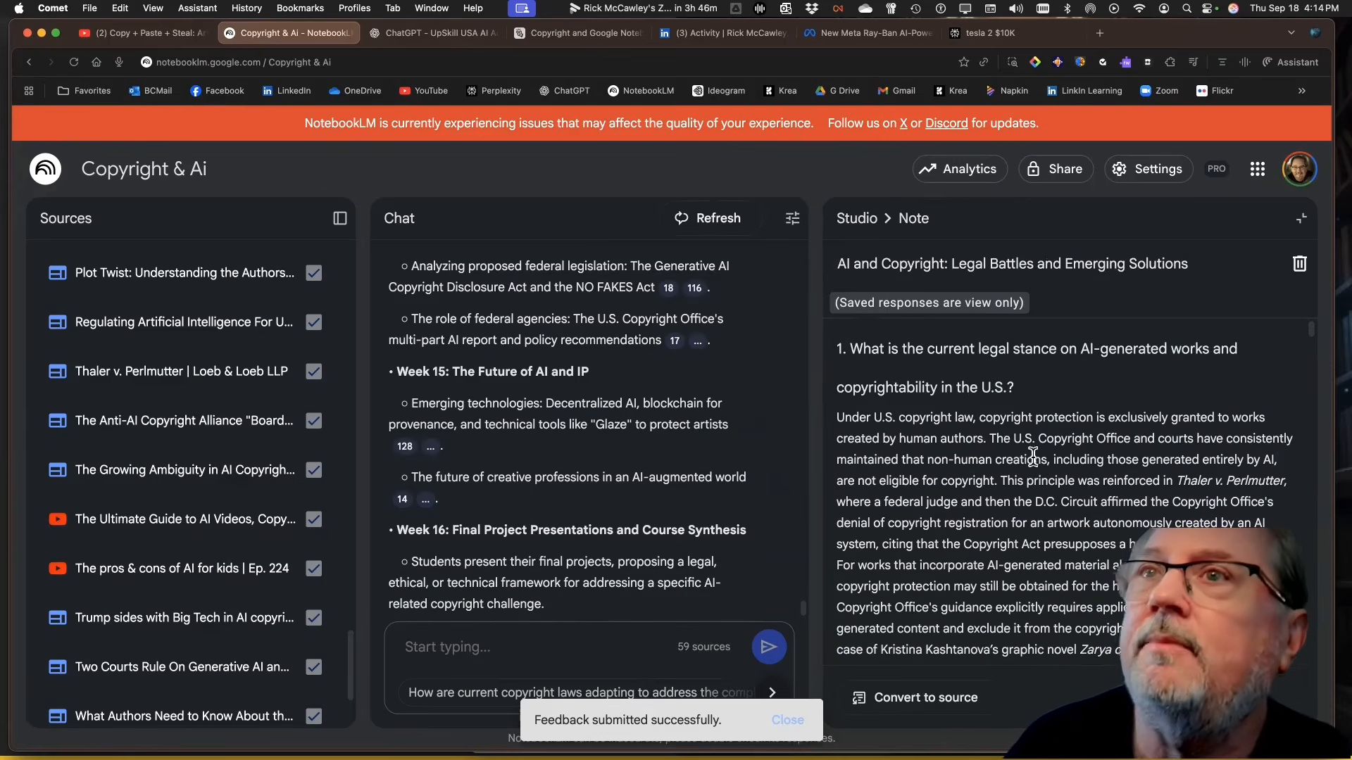
left_click(890, 262)
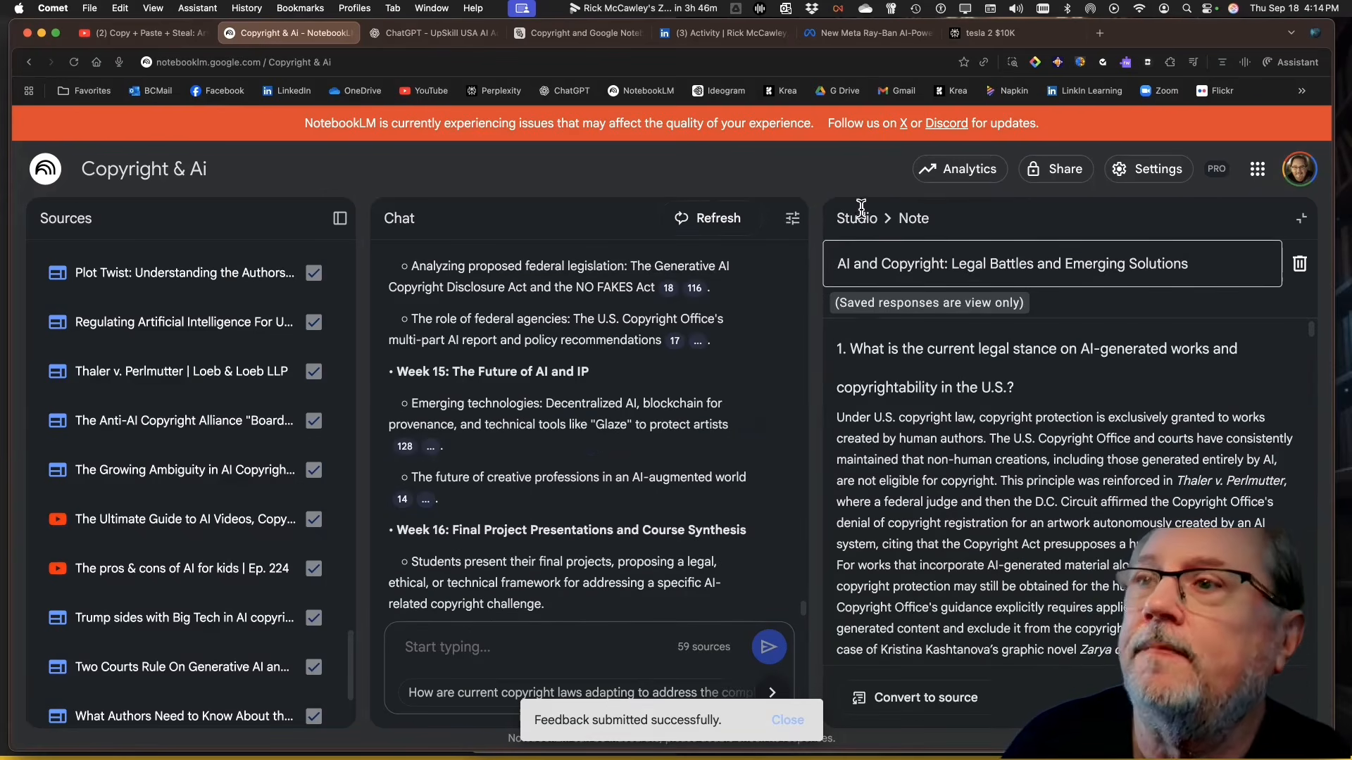
left_click(858, 214)
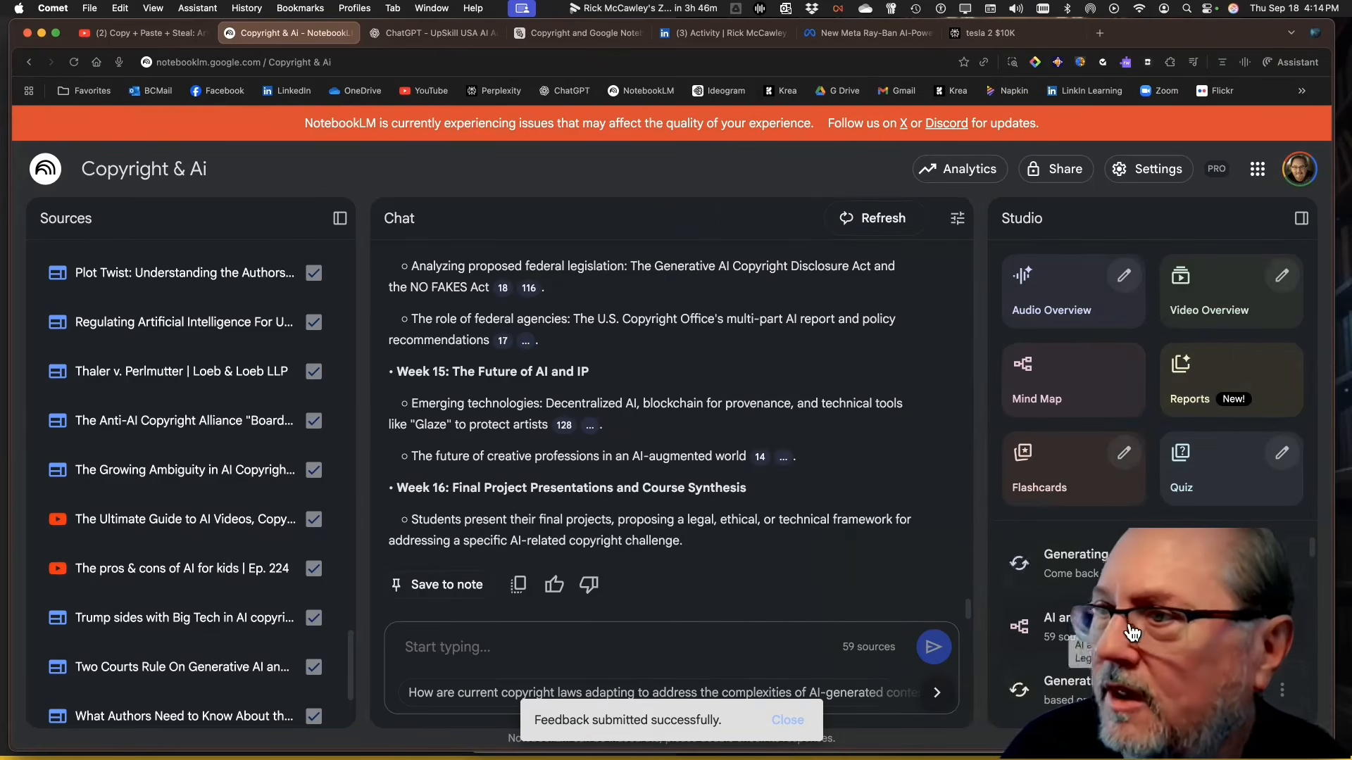
- Generate flashcards from the notebook's sources
left_click_drag(1314, 554, 1311, 583)
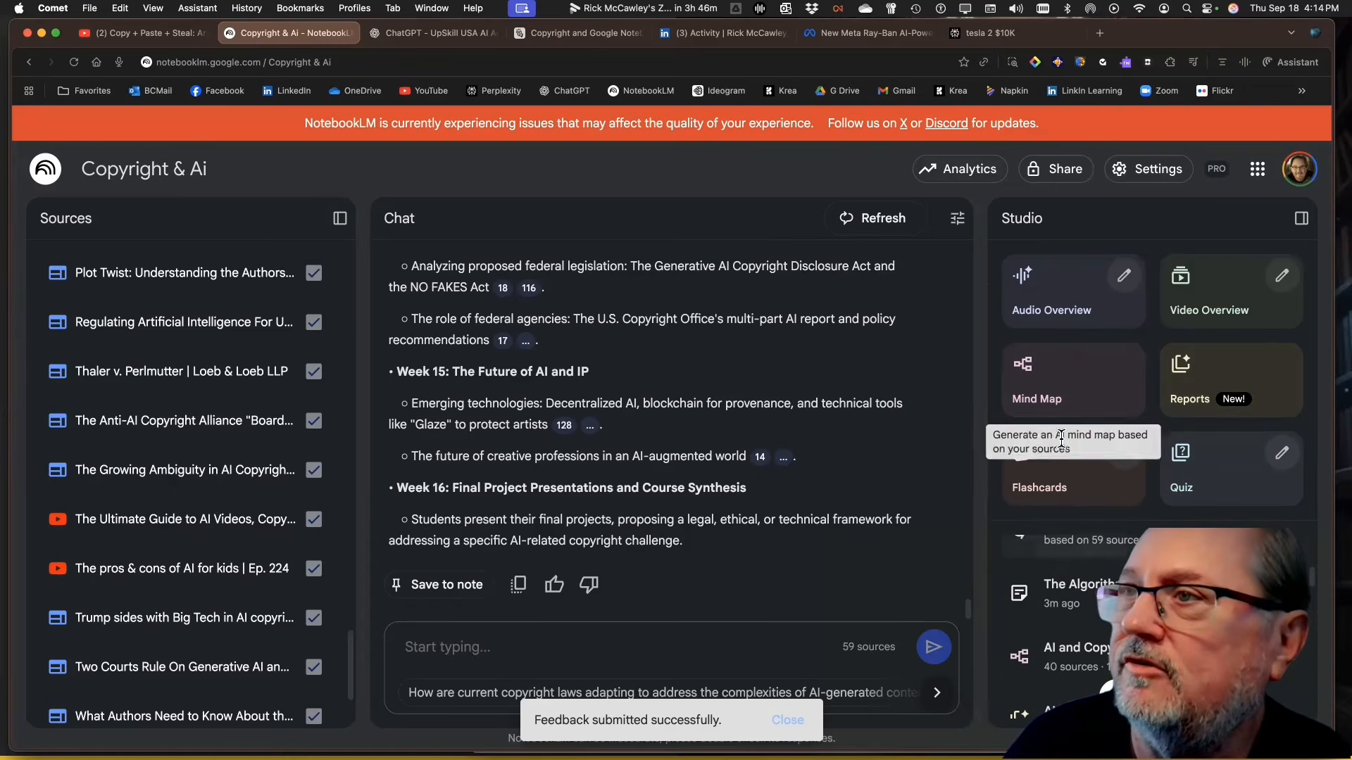
left_click(1058, 485)
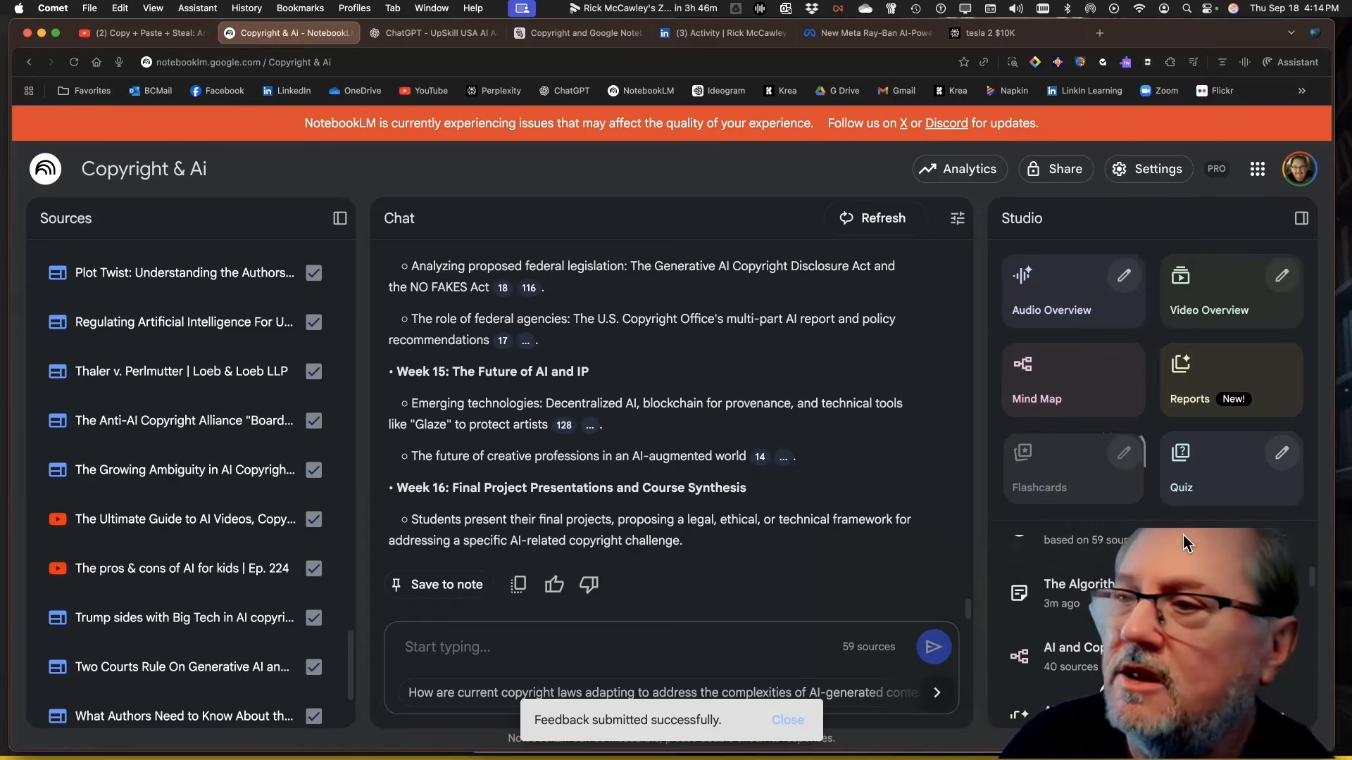
- In the existing Copyright Flashcards set, reveal the first card's answer and request a detailed explanation of it in the chat
scroll(1311, 597, "down", 2)
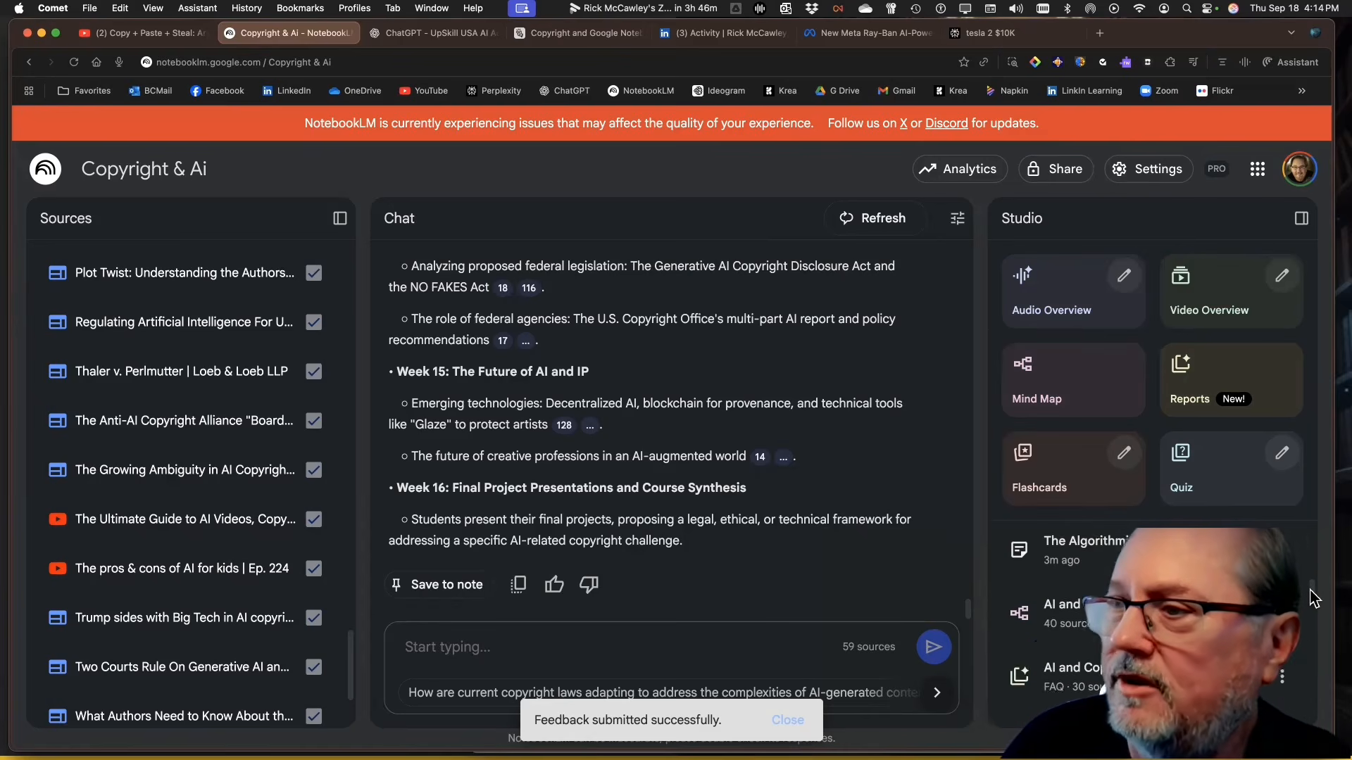
left_click_drag(1310, 590, 1306, 625)
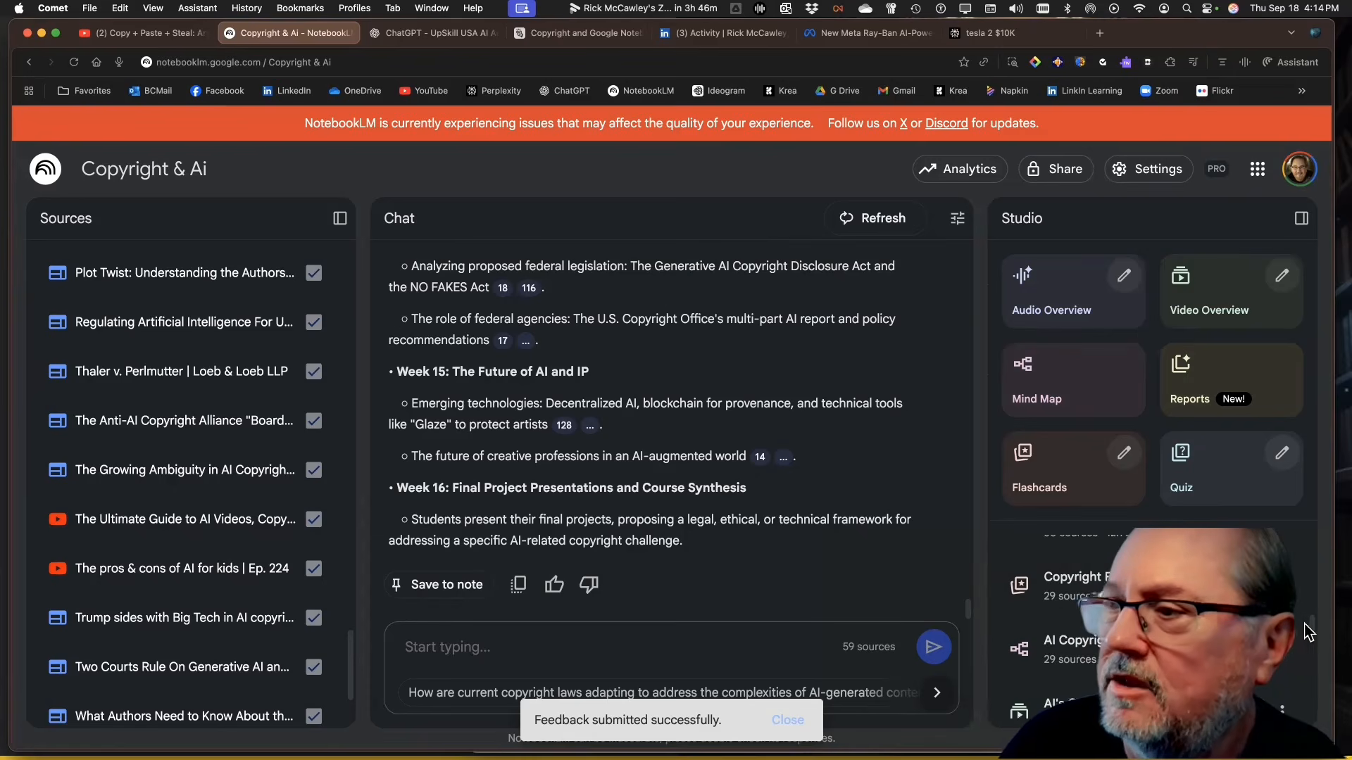
left_click(1097, 593)
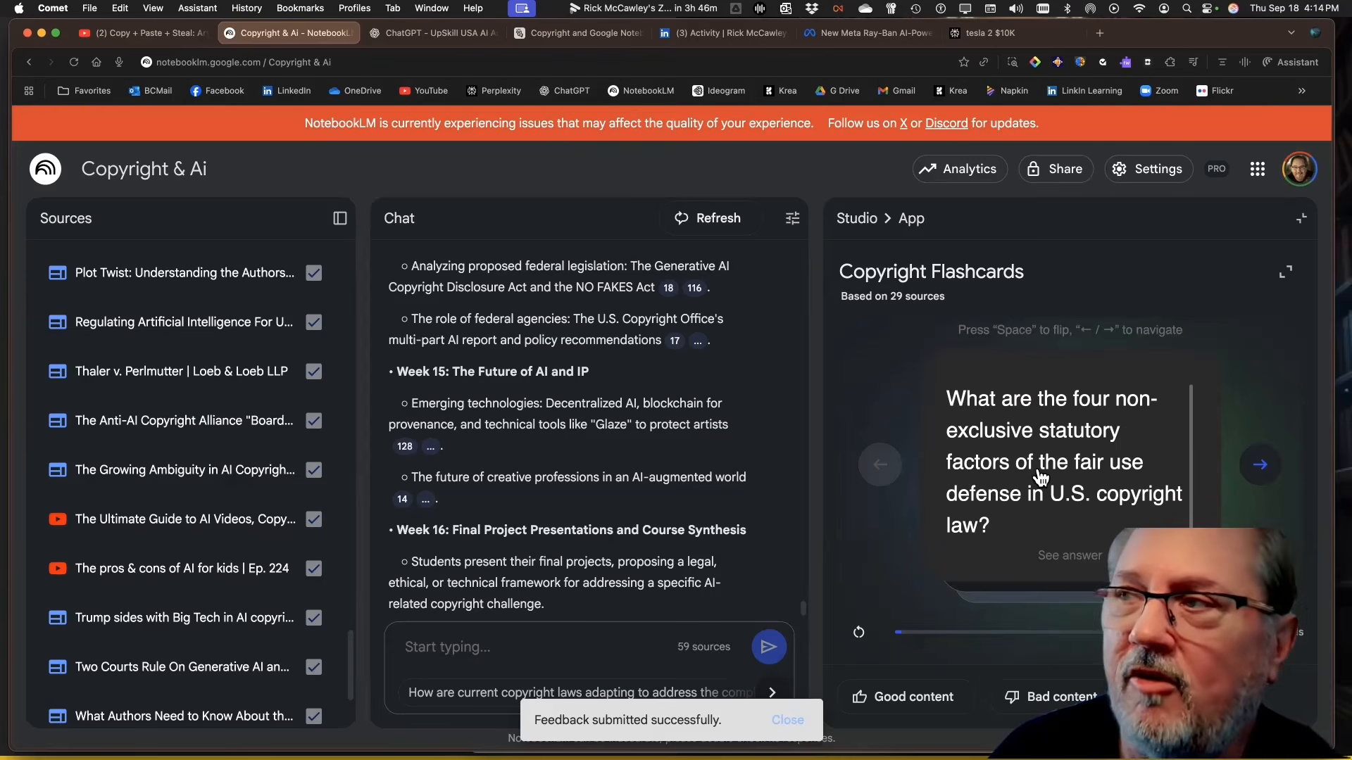
left_click(1088, 561)
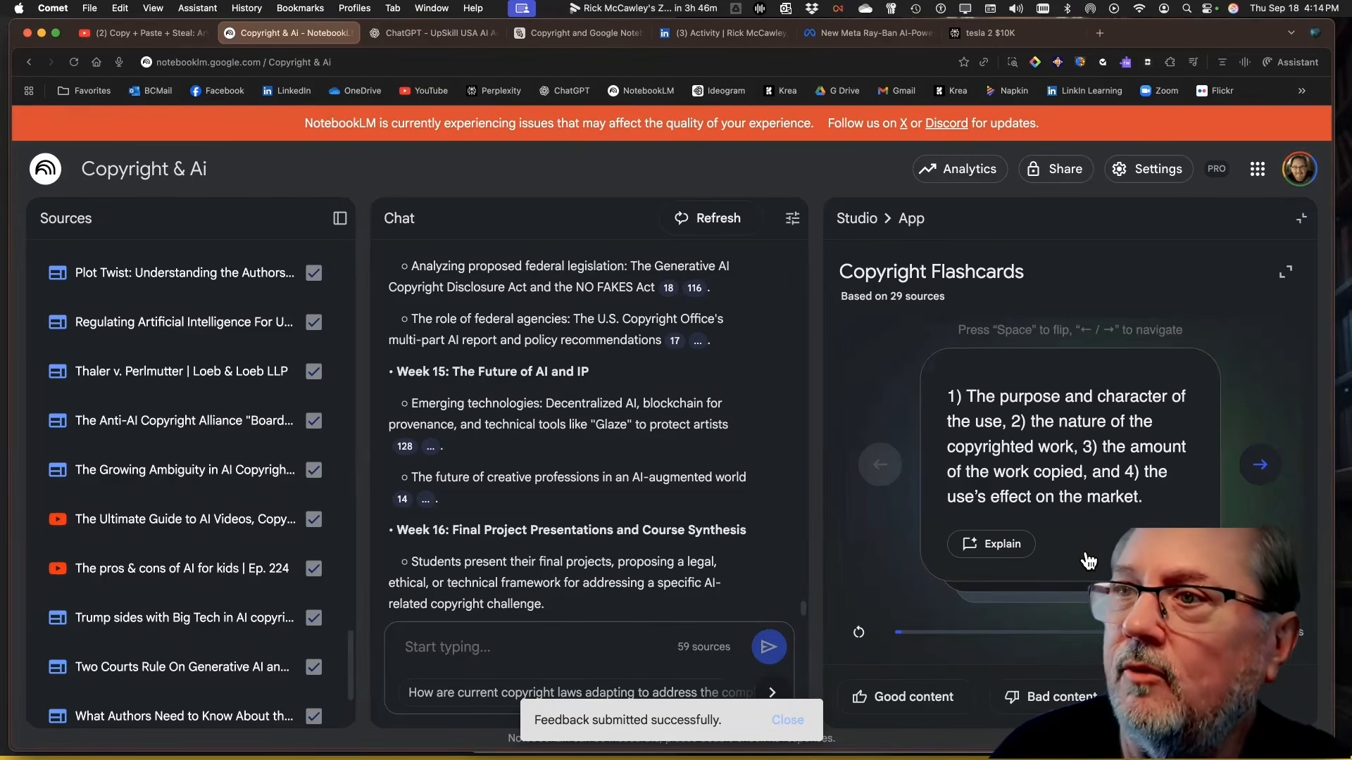
left_click(1006, 546)
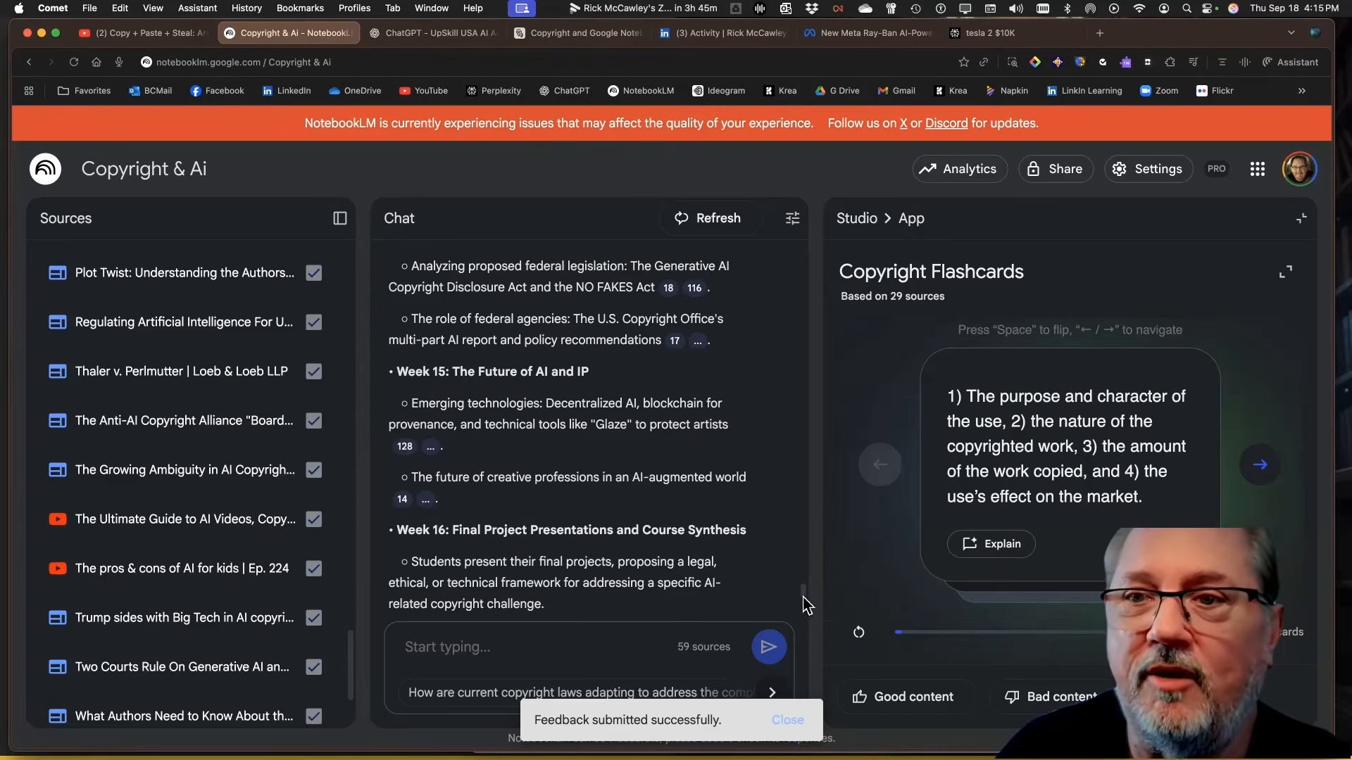
left_click_drag(803, 593, 802, 645)
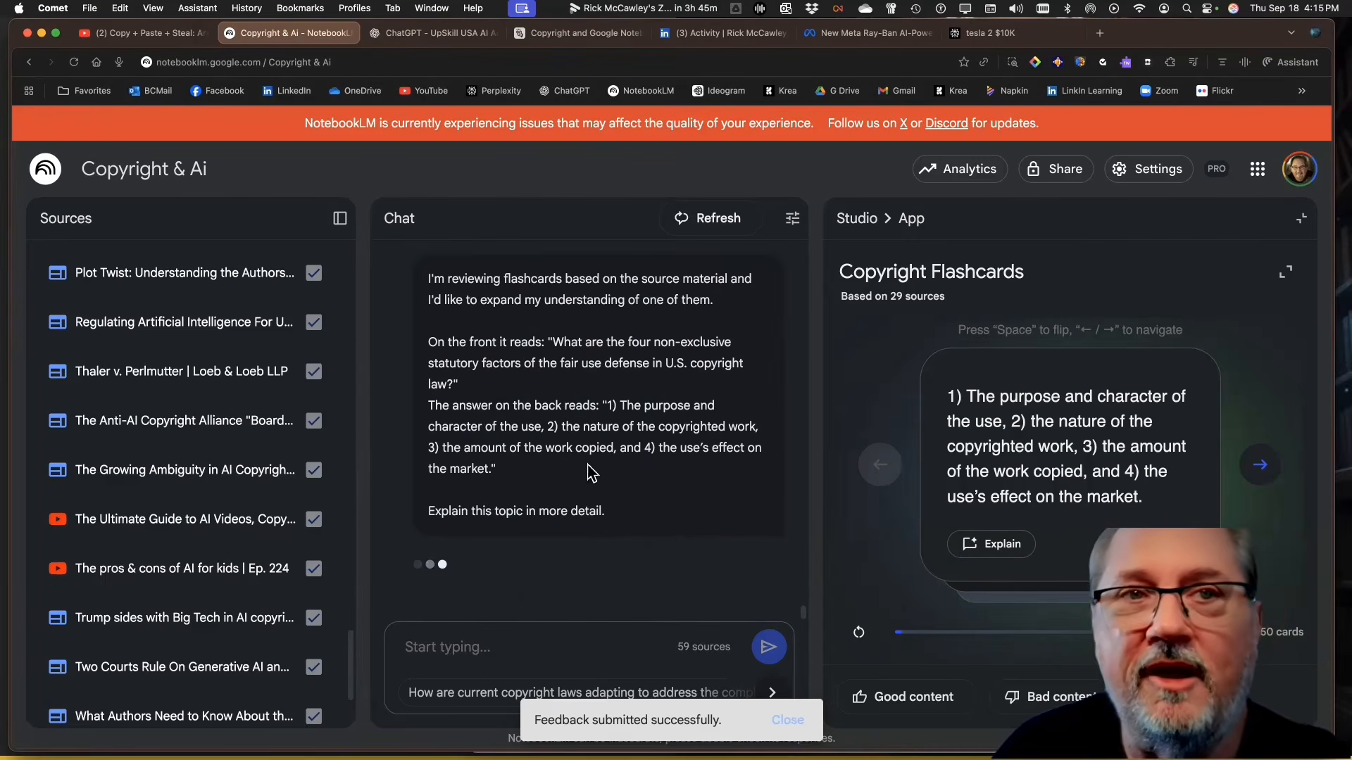
- Browse the next two flashcards and return to the Studio overview
left_click(1260, 466)
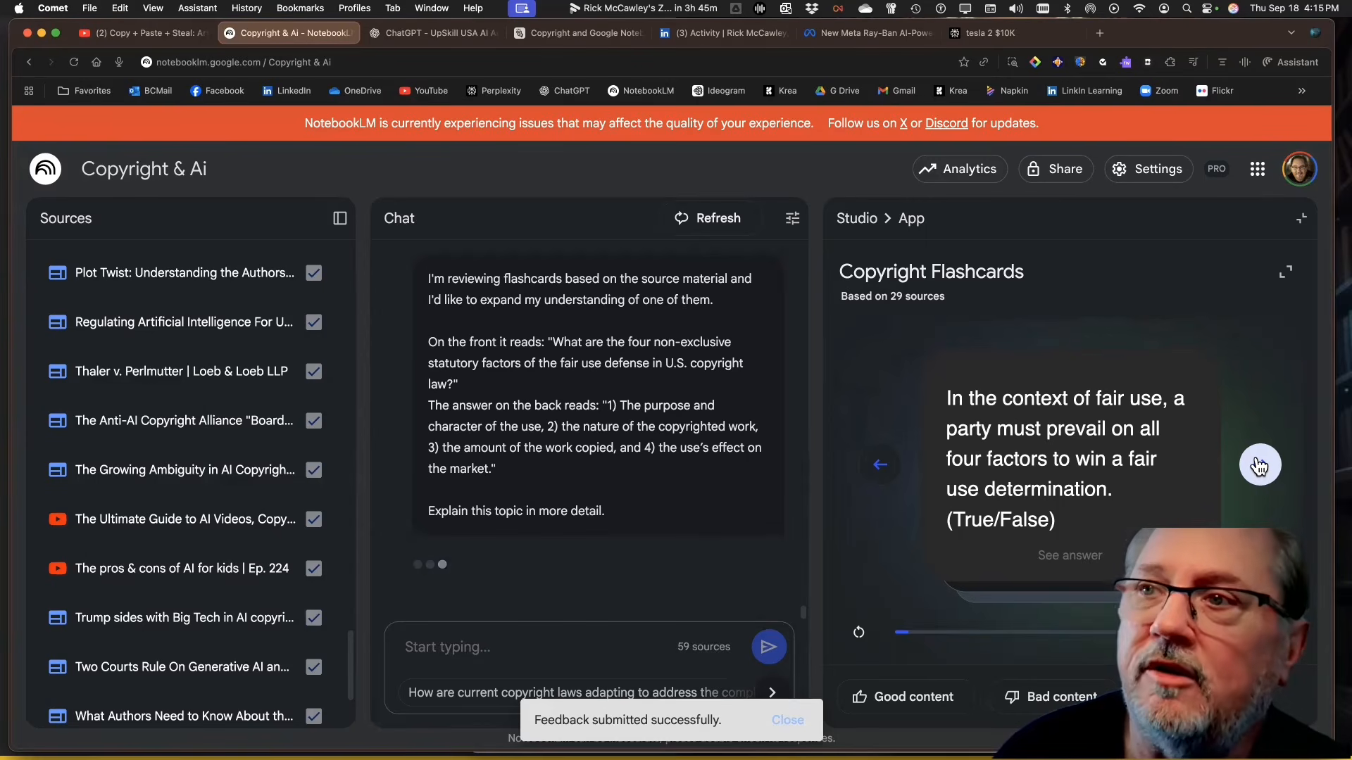
left_click(1260, 466)
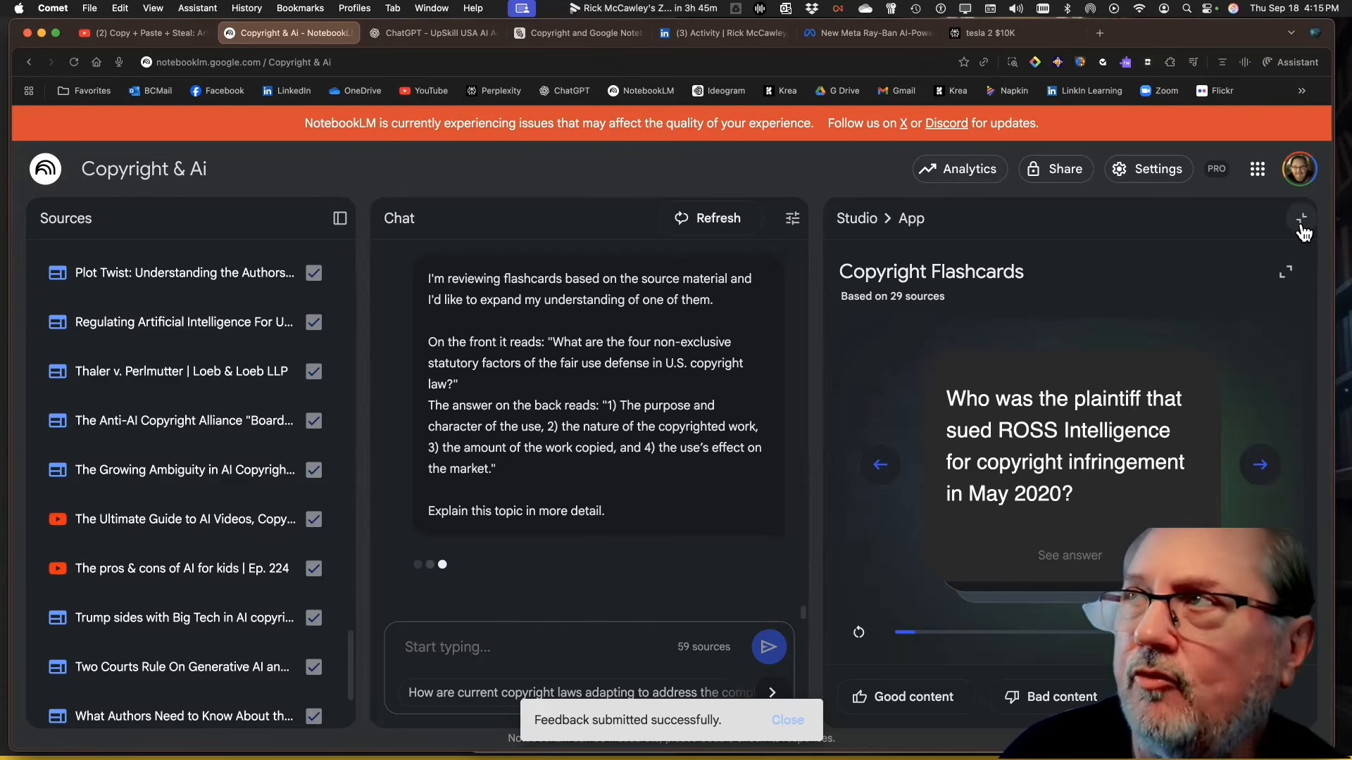
left_click(859, 224)
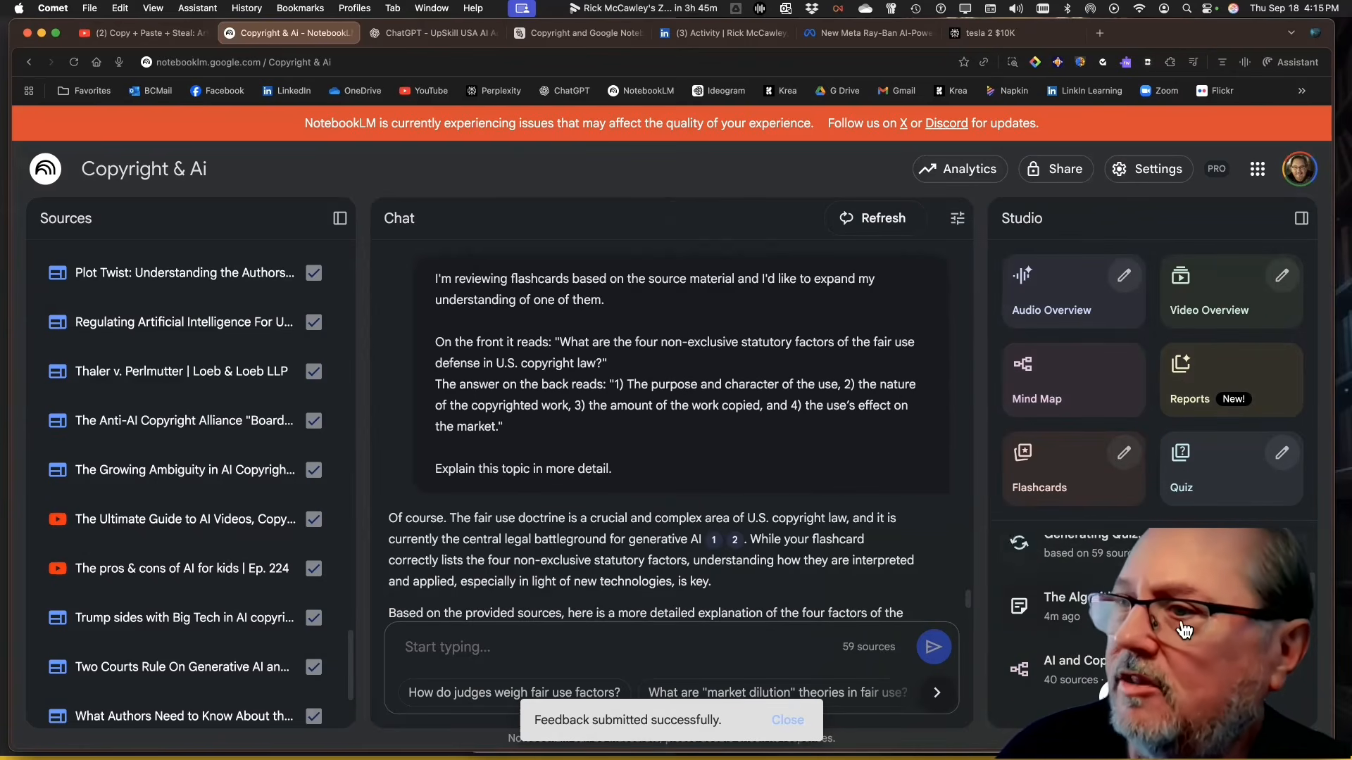
- In the AI and Copyright Law mind map, expand the Proposed Legislation & Regulatory Changes branch and have the chat discuss that topic
scroll(1185, 630, "down", 3)
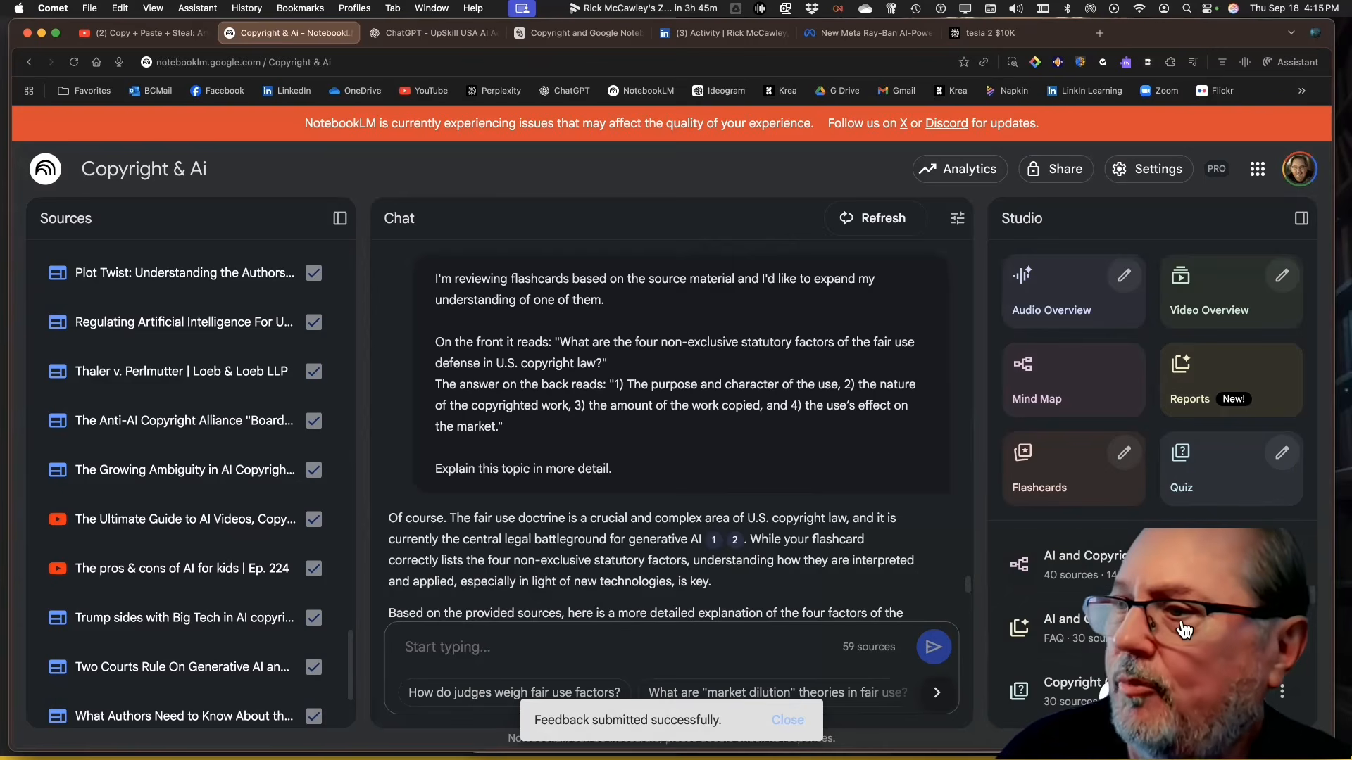
left_click(1073, 568)
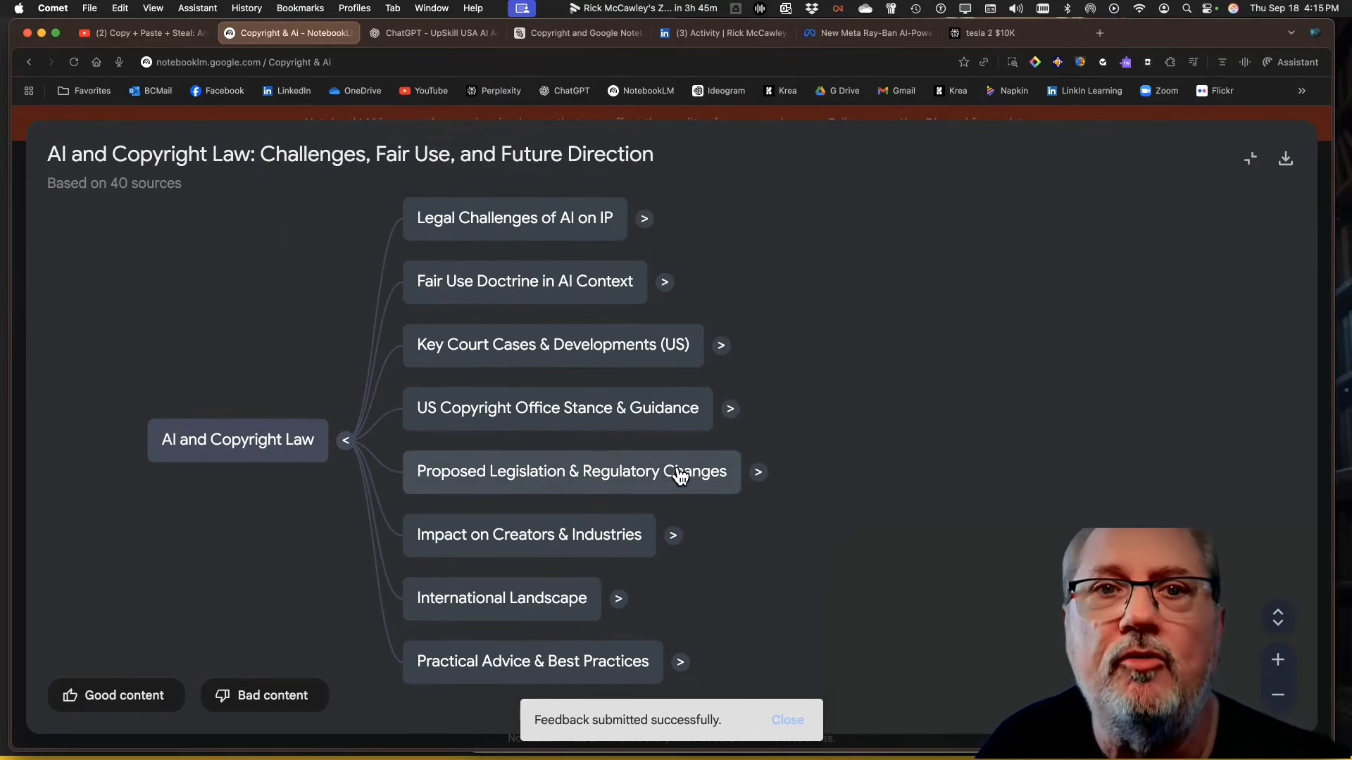
left_click(757, 474)
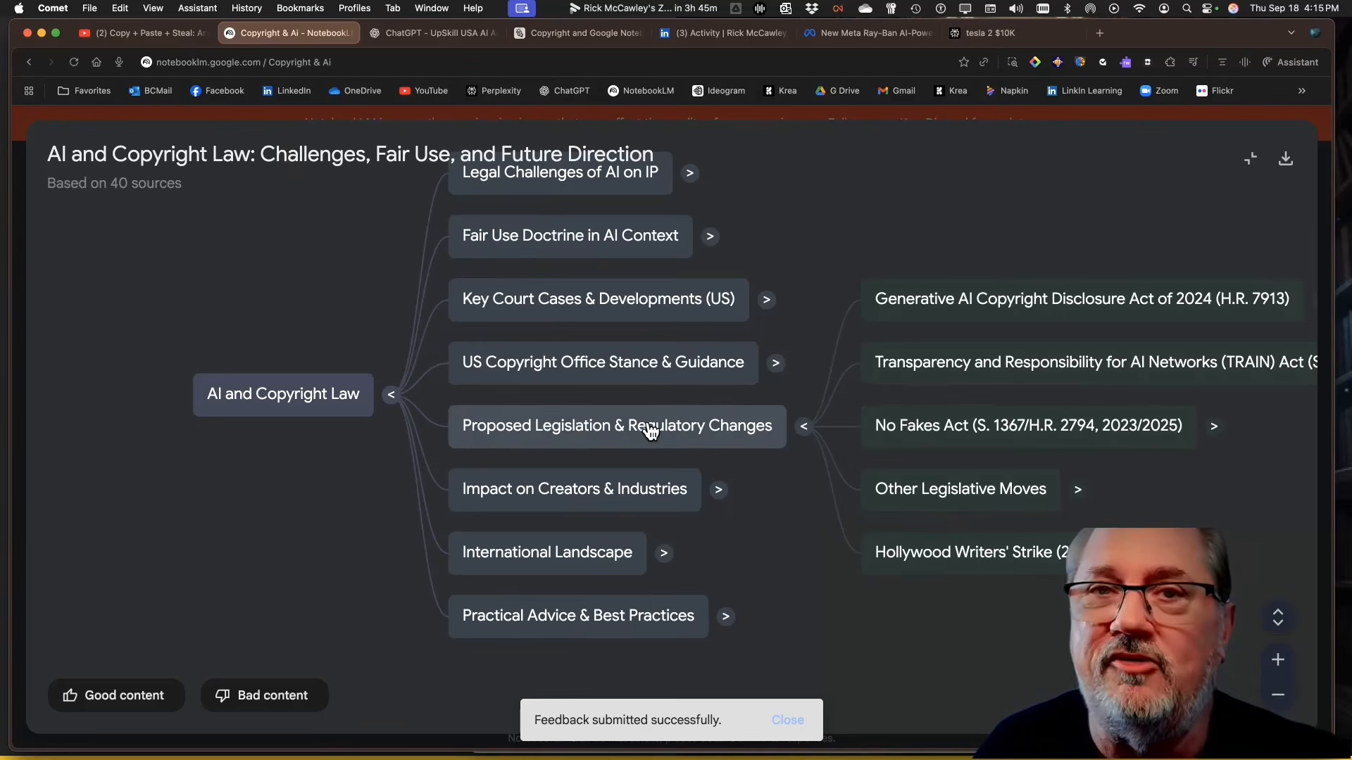
key("Escape")
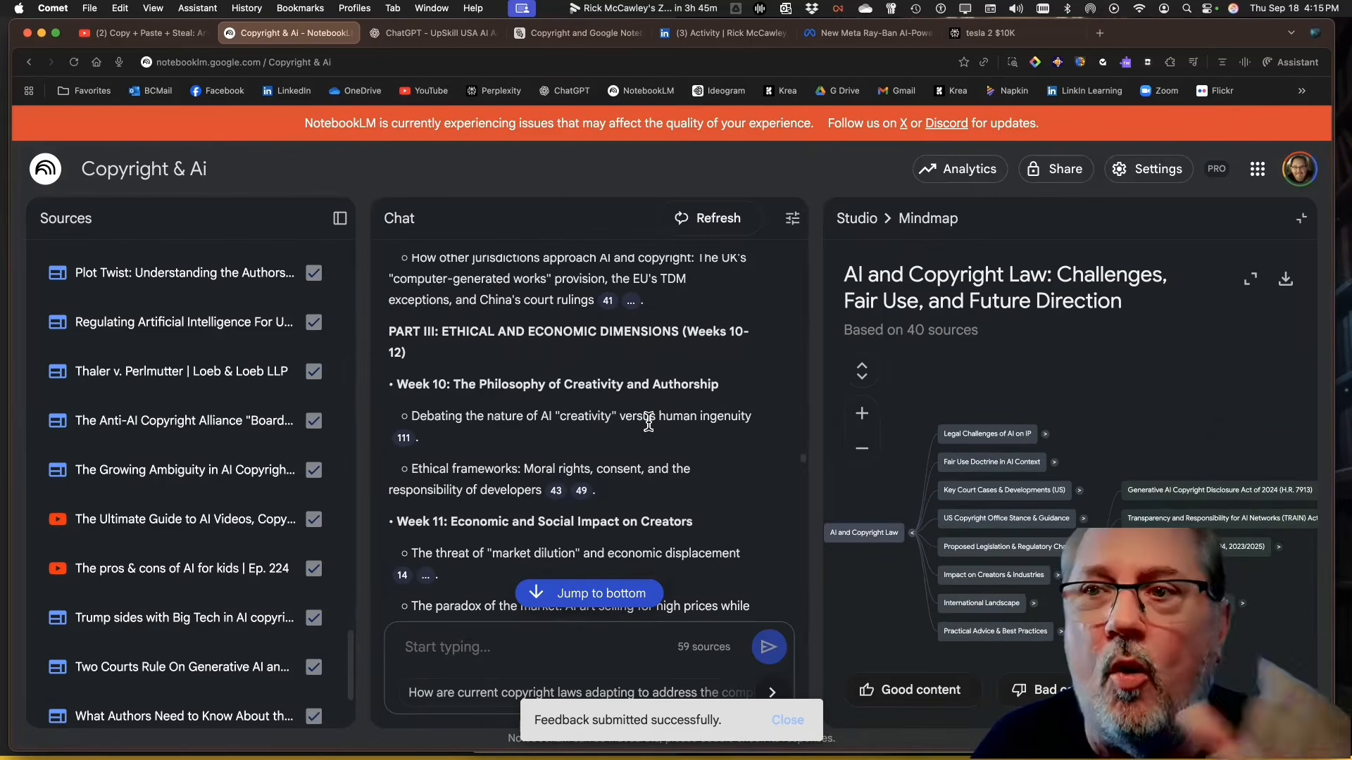
- Read the chat answer on proposed legislation through to its conclusion, checking the source behind citation 27 on federal versus state regulation
left_click_drag(804, 463, 796, 561)
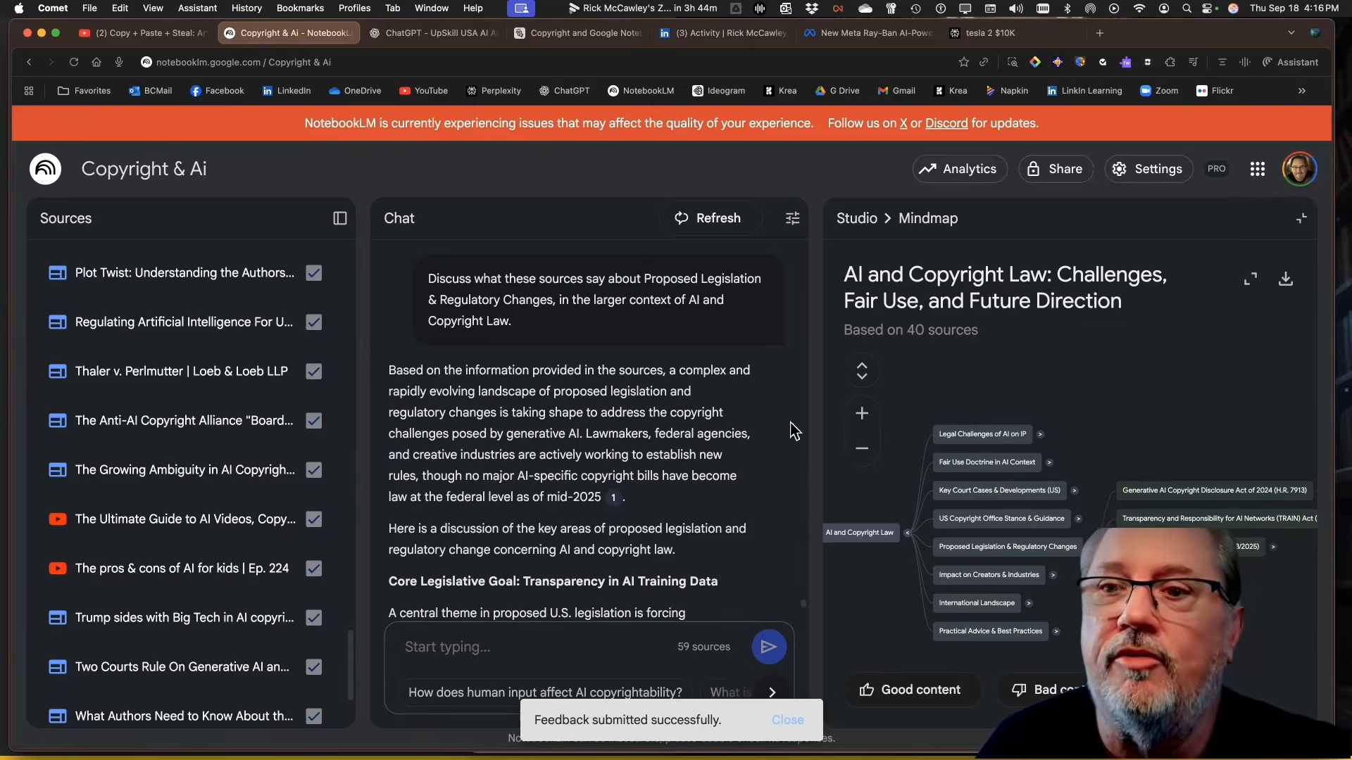
scroll(804, 612, "down", 5)
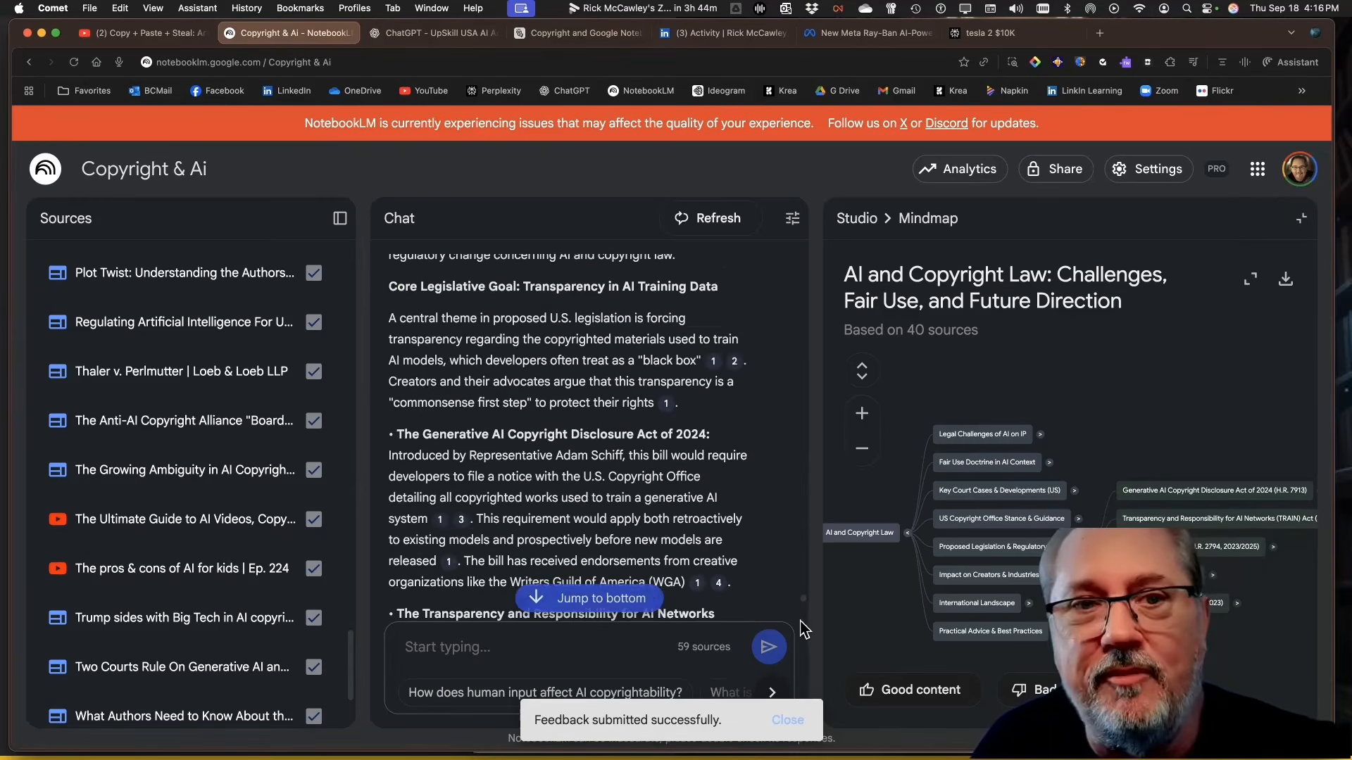
scroll(804, 620, "down", 5)
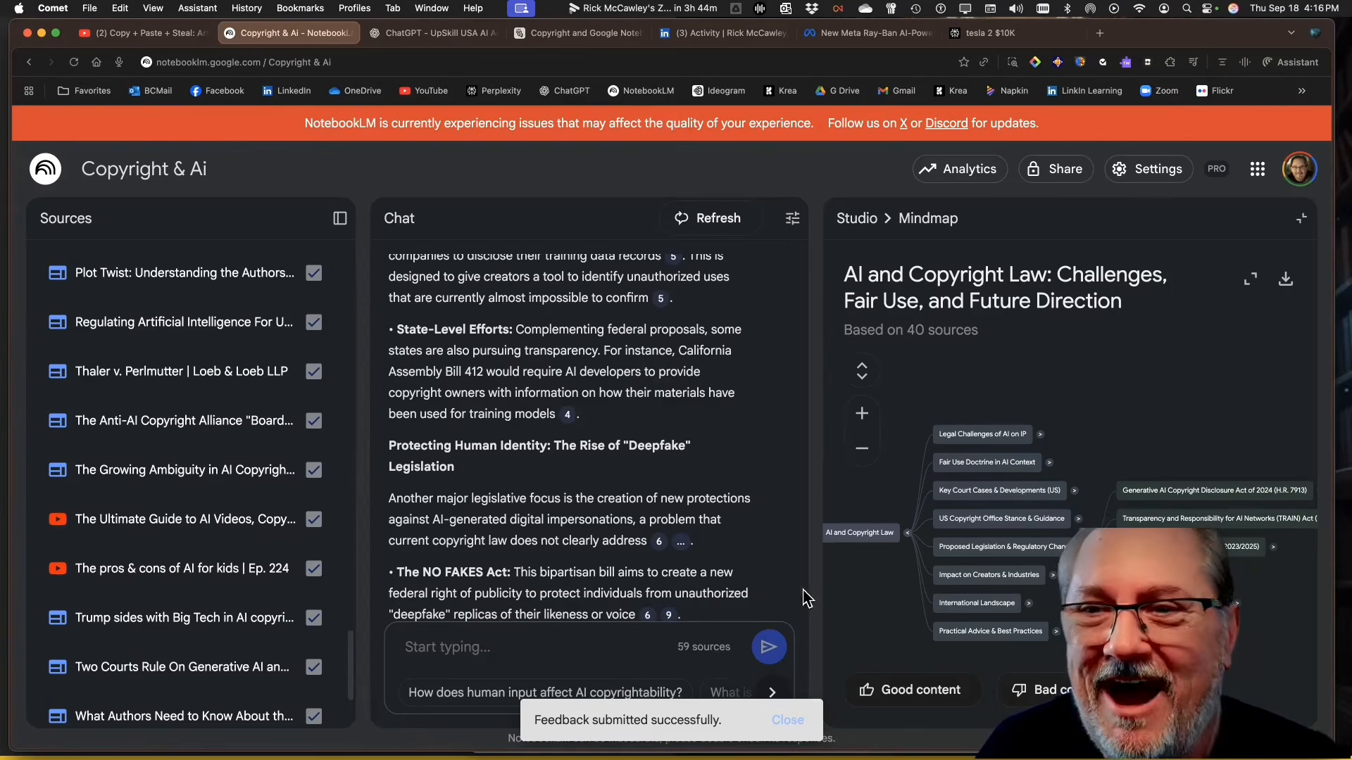
scroll(804, 625, "down", 10)
scroll(806, 659, "down", 2)
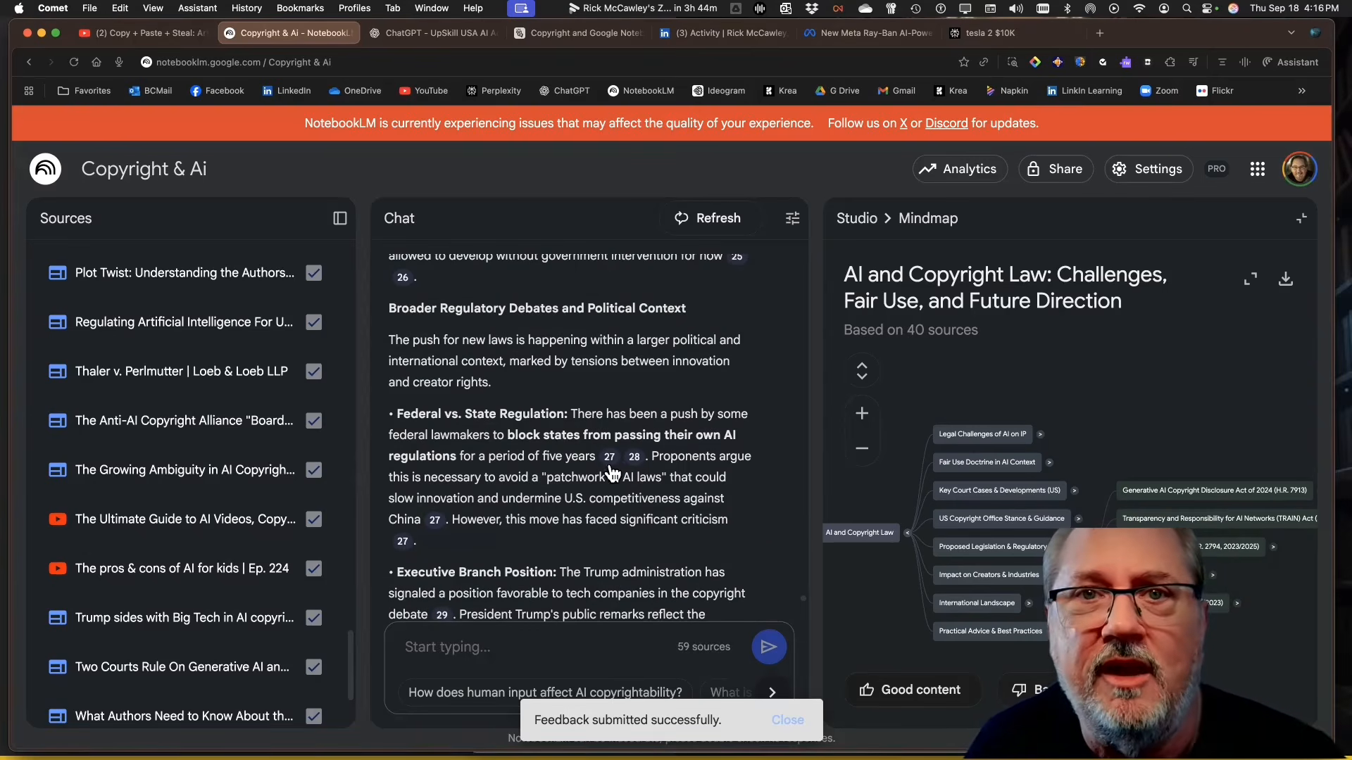
mouse_move(610, 462)
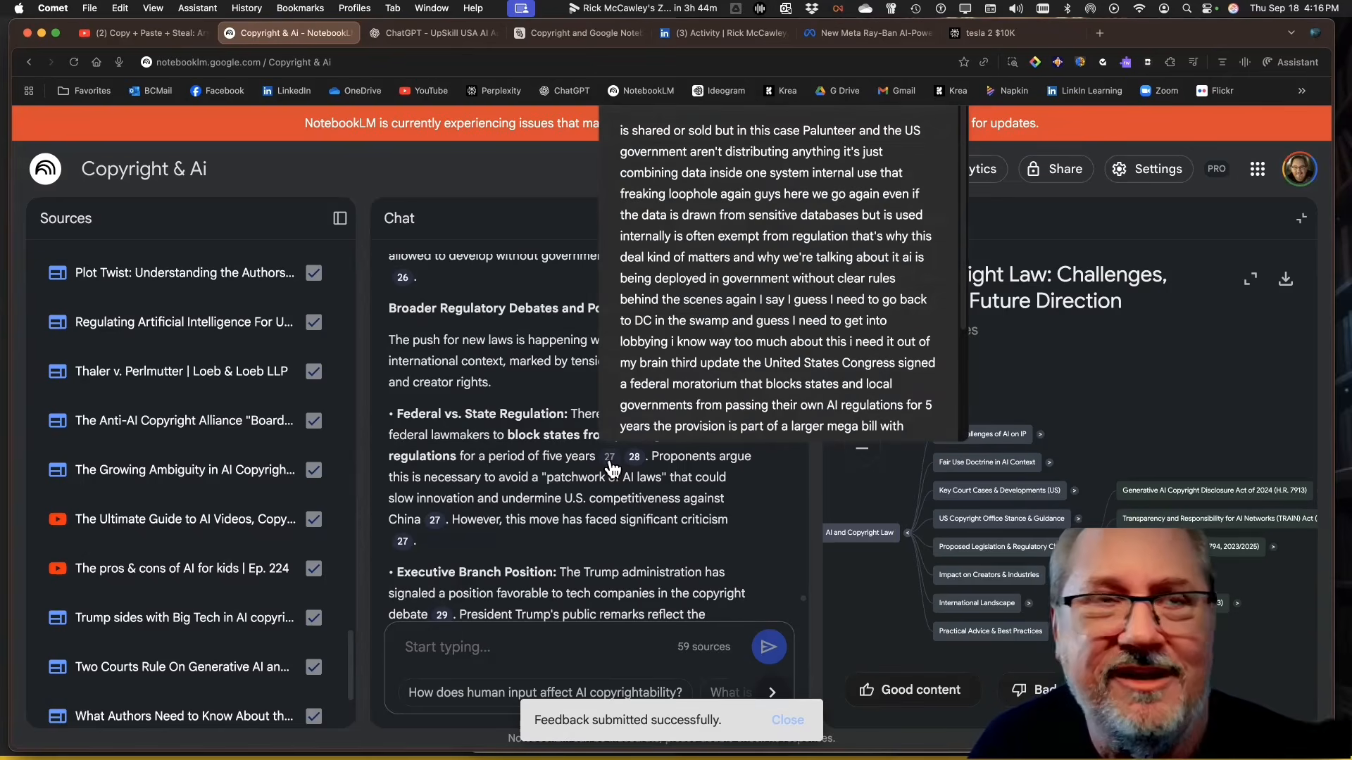
scroll(769, 527, "down", 3)
scroll(768, 526, "down", 10)
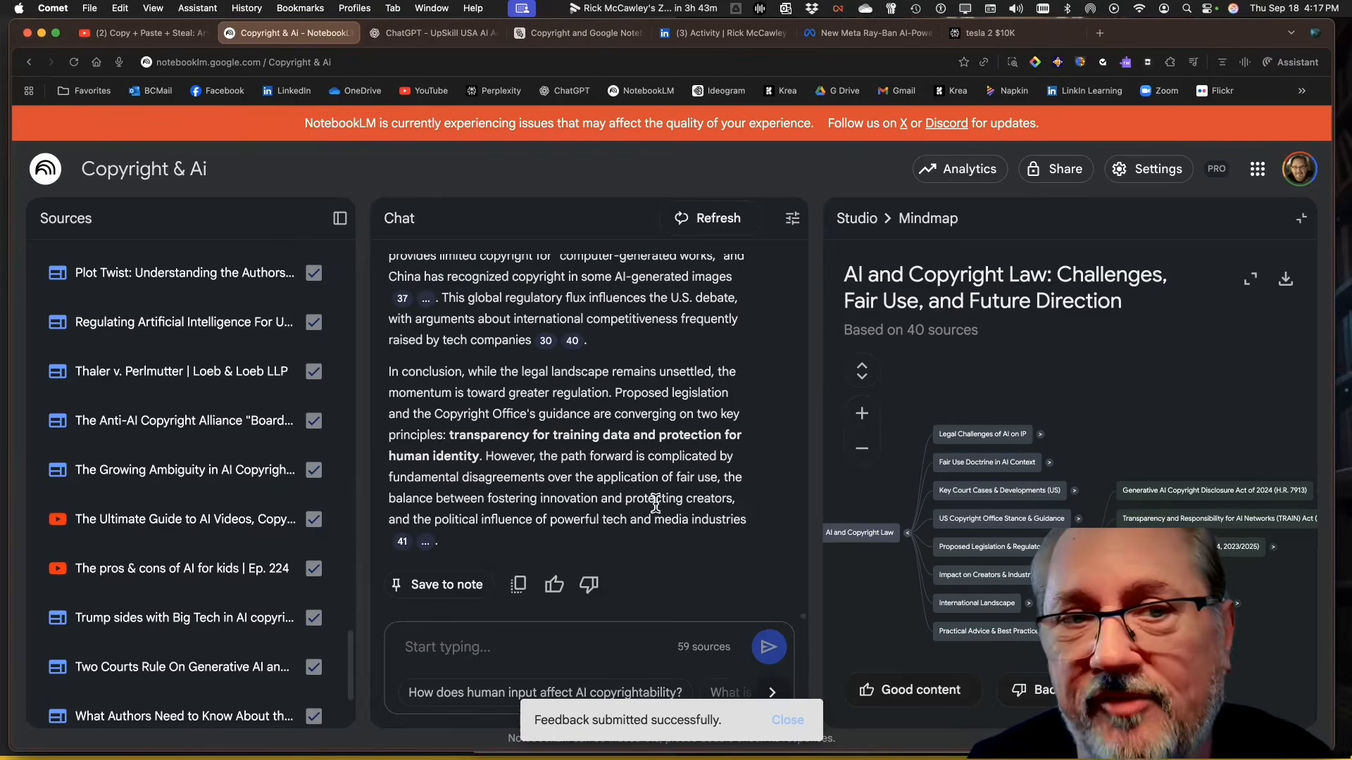
- Copy the chat answer on proposed legislation and paste it into a new Microsoft Word document
left_click(519, 586)
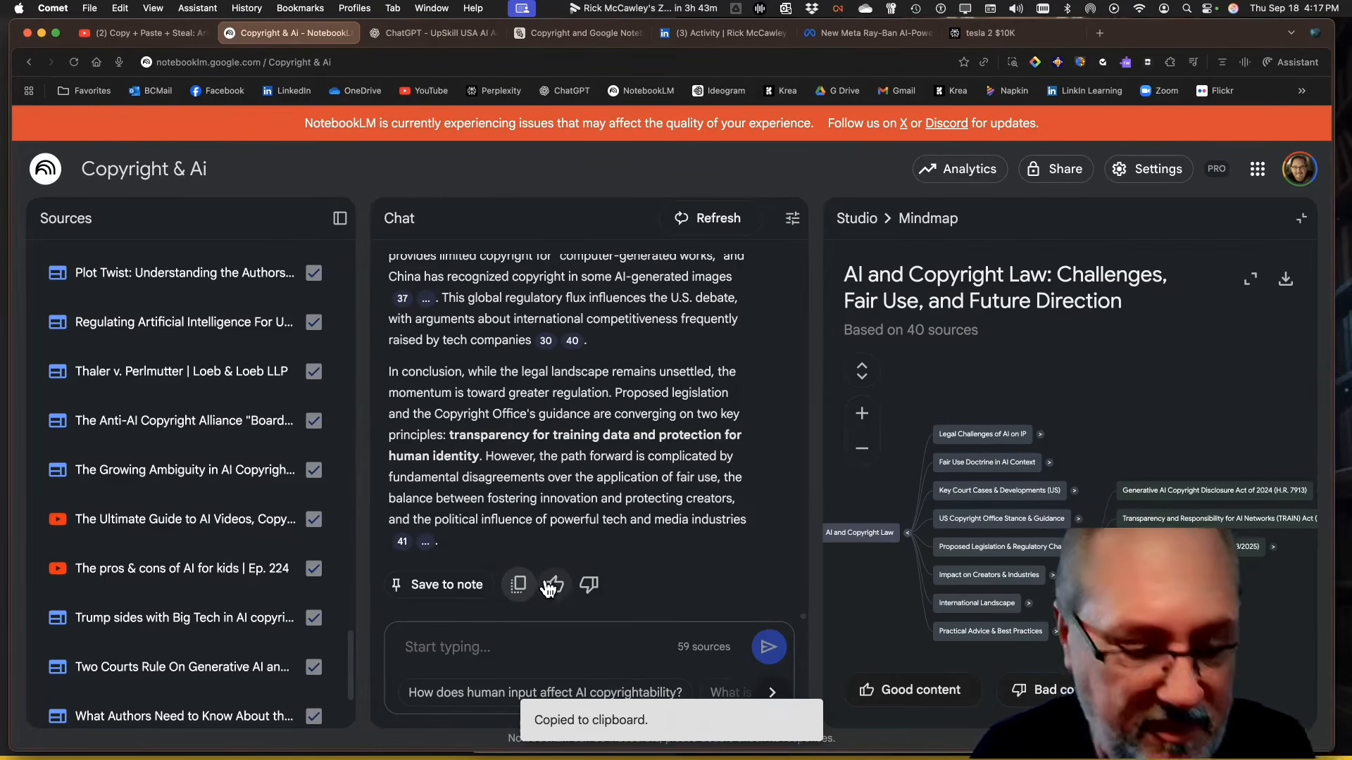
key("super+Tab")
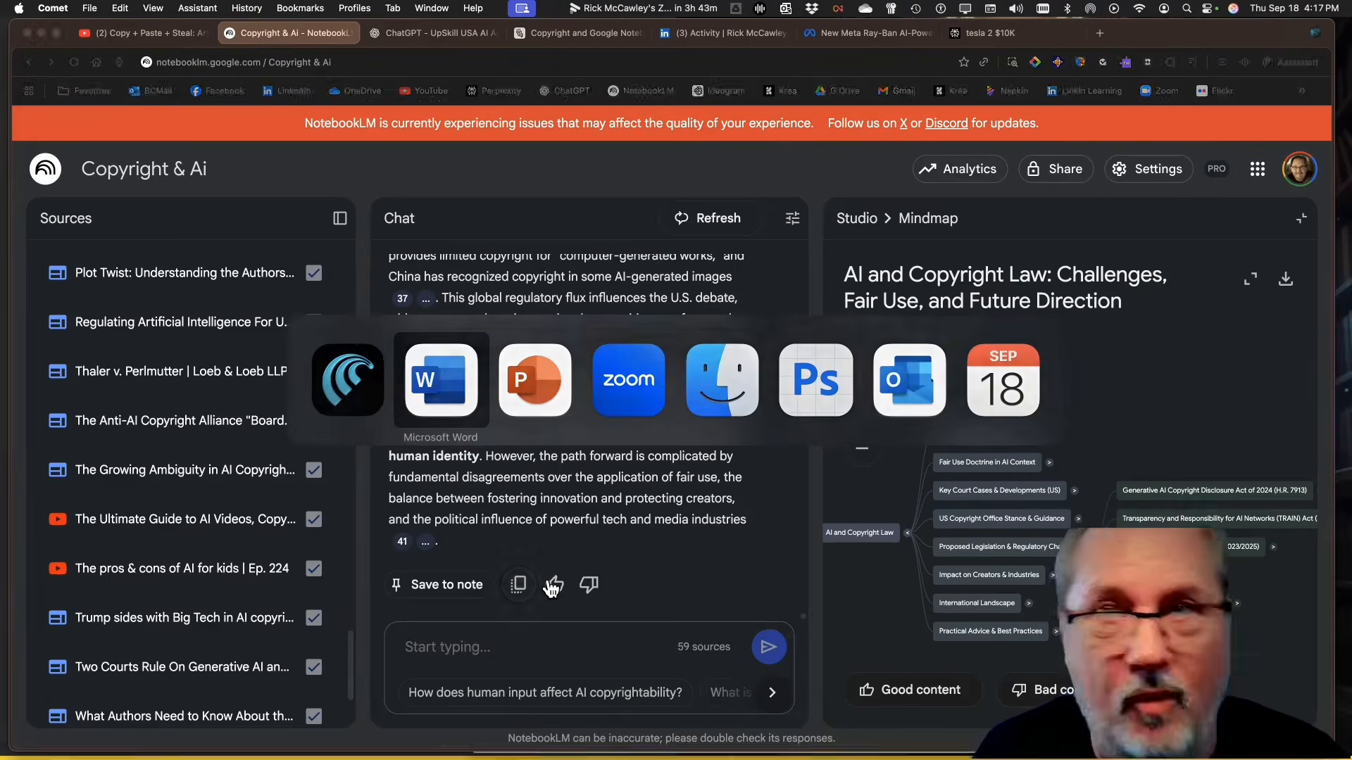
key("super+n")
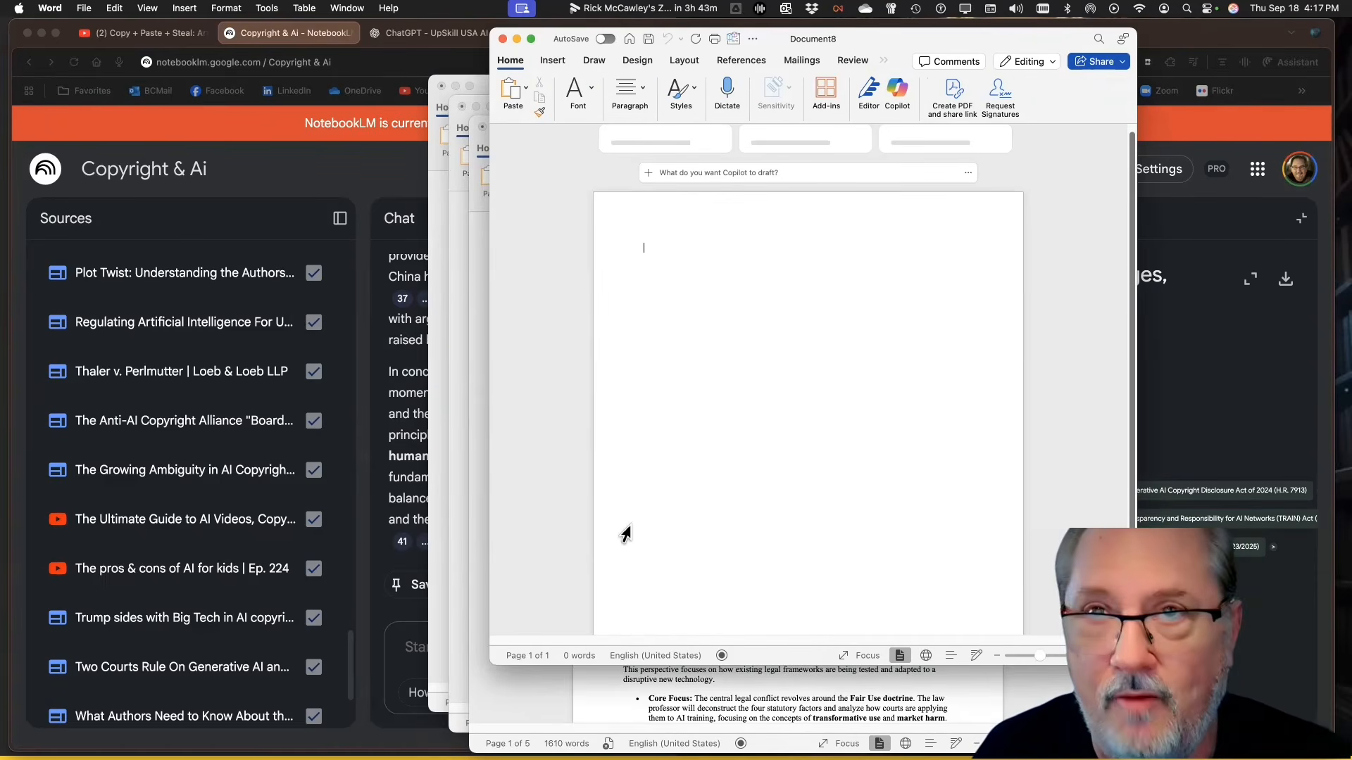
key("super+v")
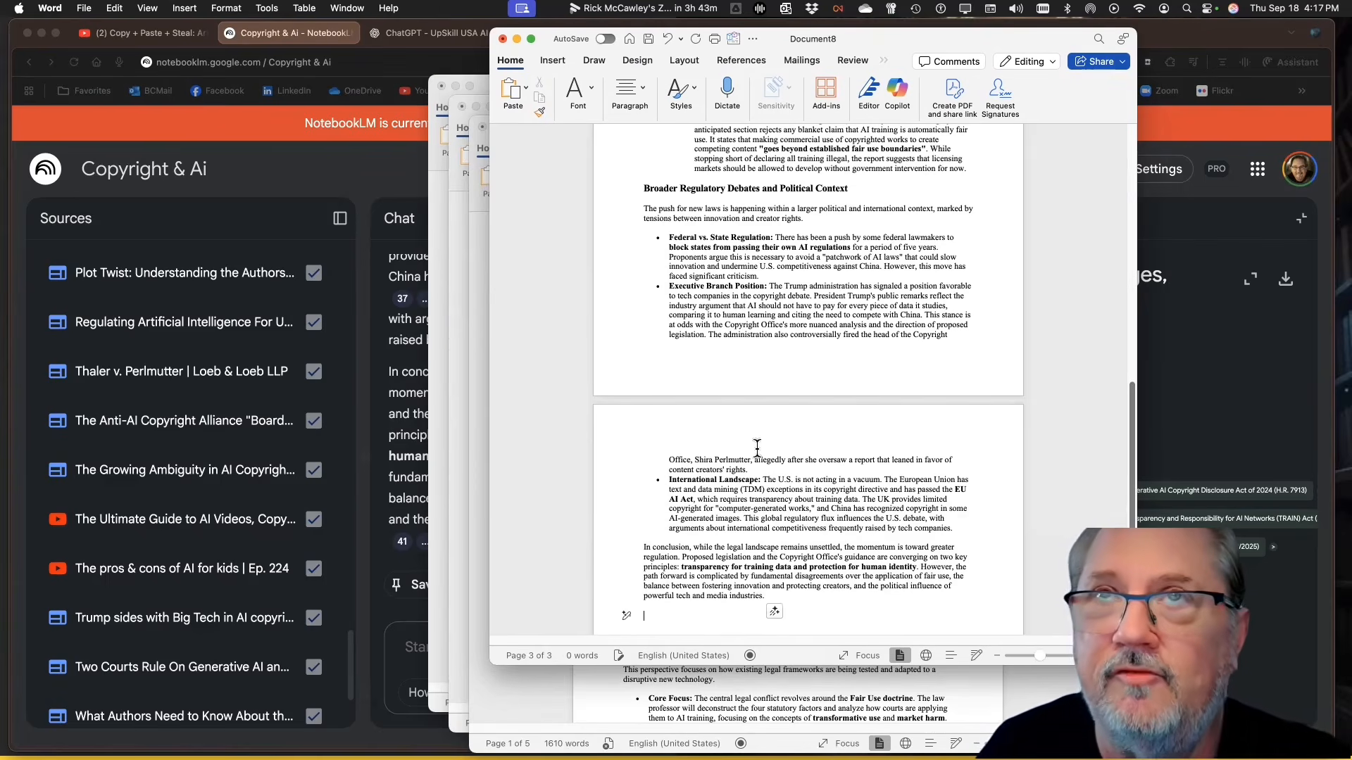
- Review the pasted document from its introduction through the "Deepfake" Legislation heading to the concluding paragraph
scroll(762, 454, "up", 15)
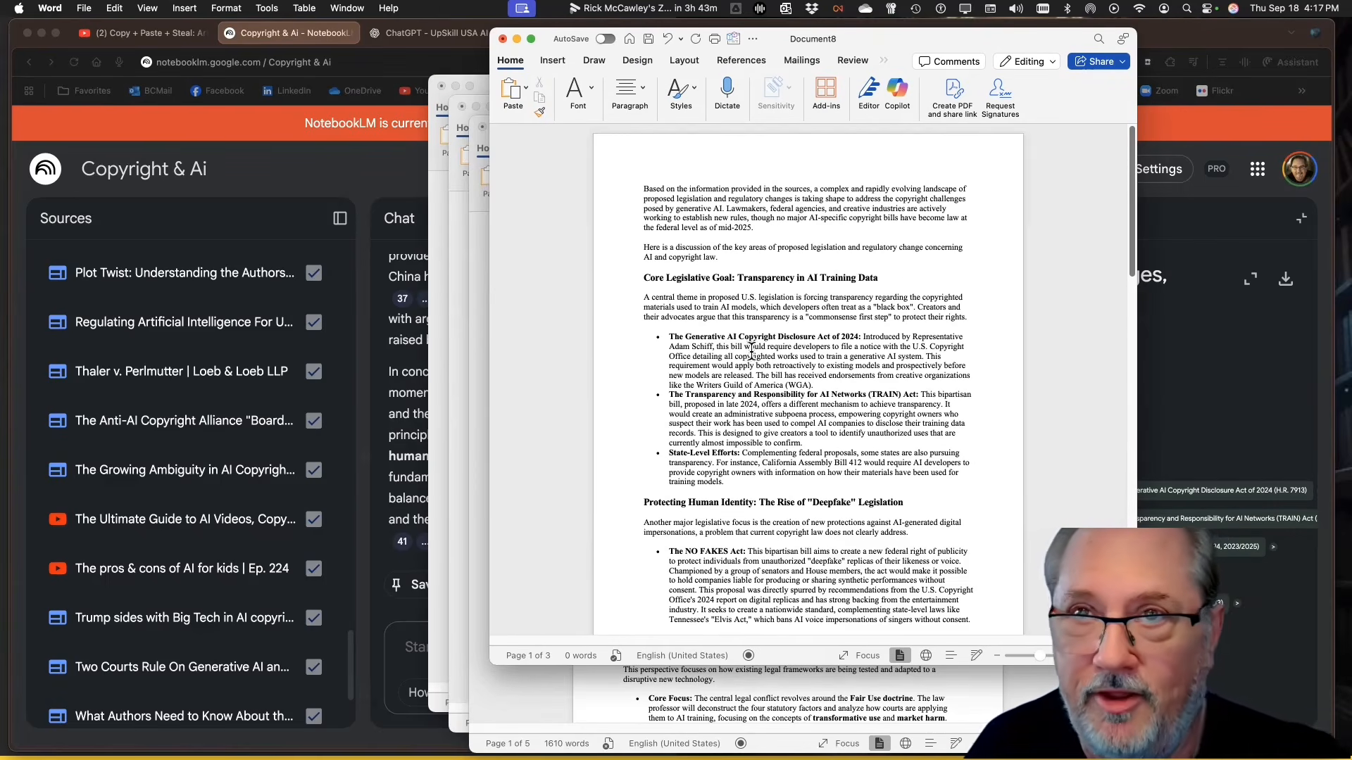
left_click_drag(736, 351, 605, 496)
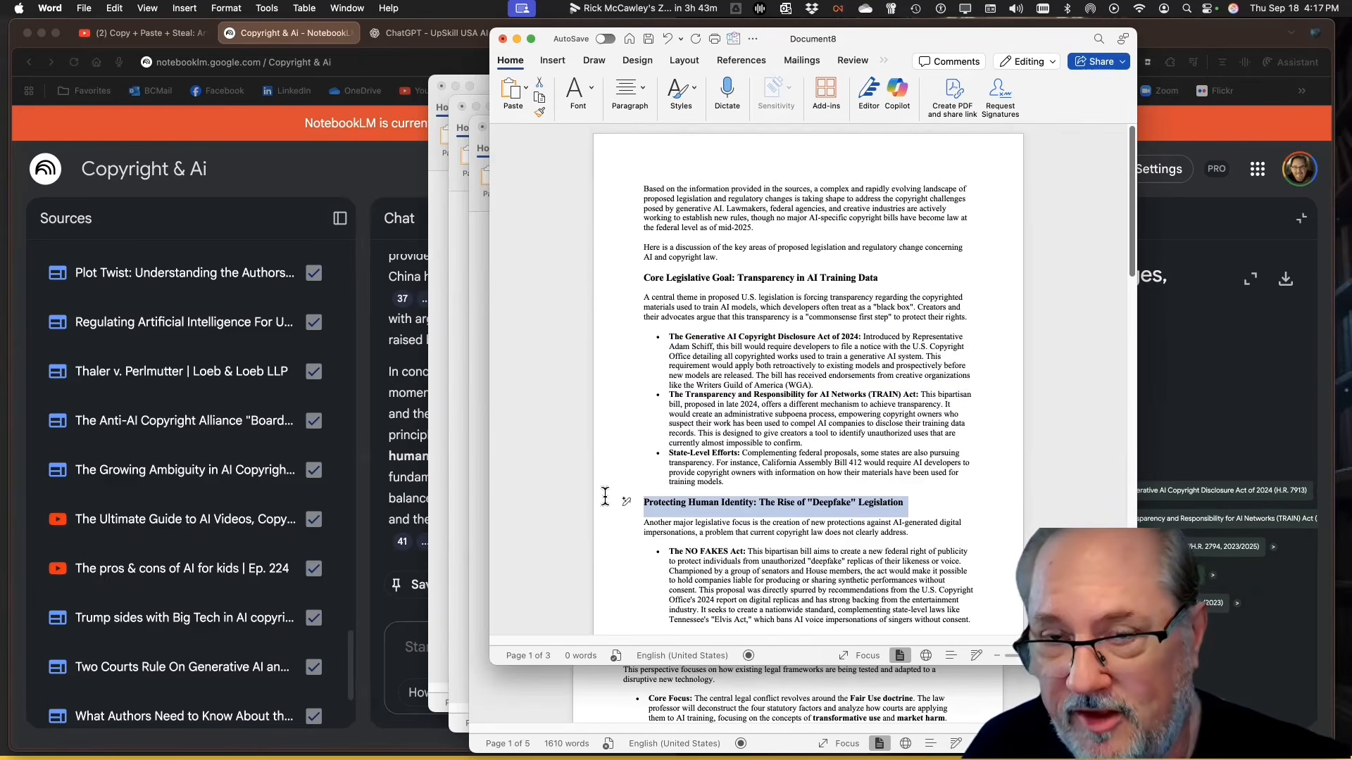
scroll(858, 453, "down", 5)
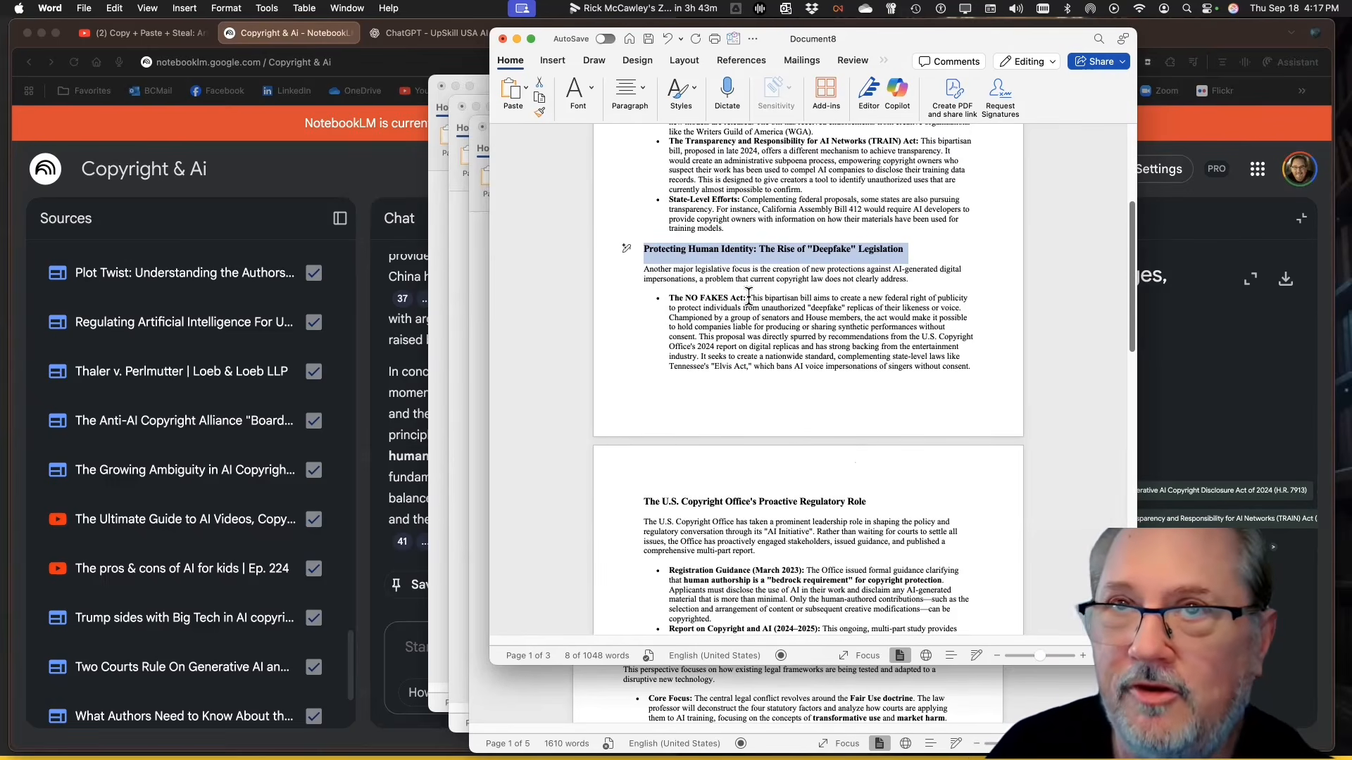
scroll(830, 444, "down", 12)
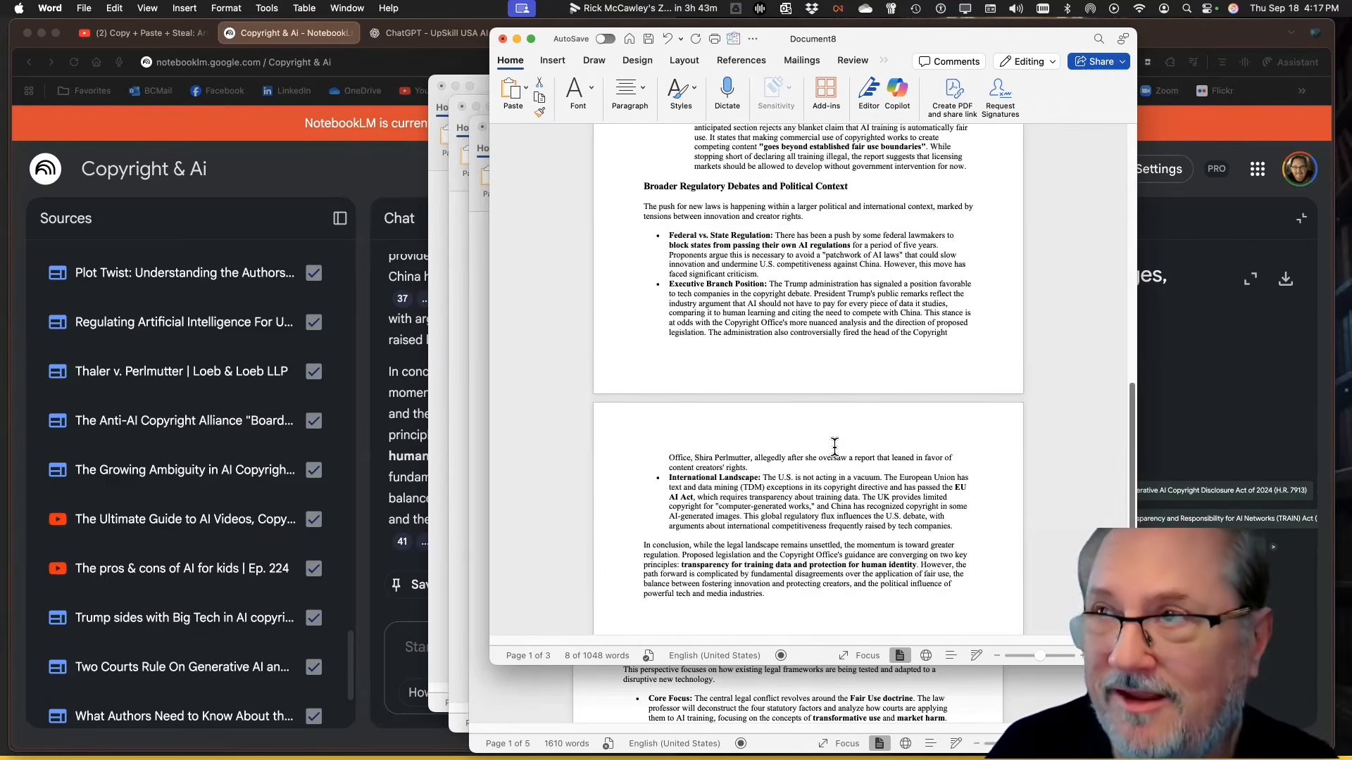
scroll(834, 448, "down", 7)
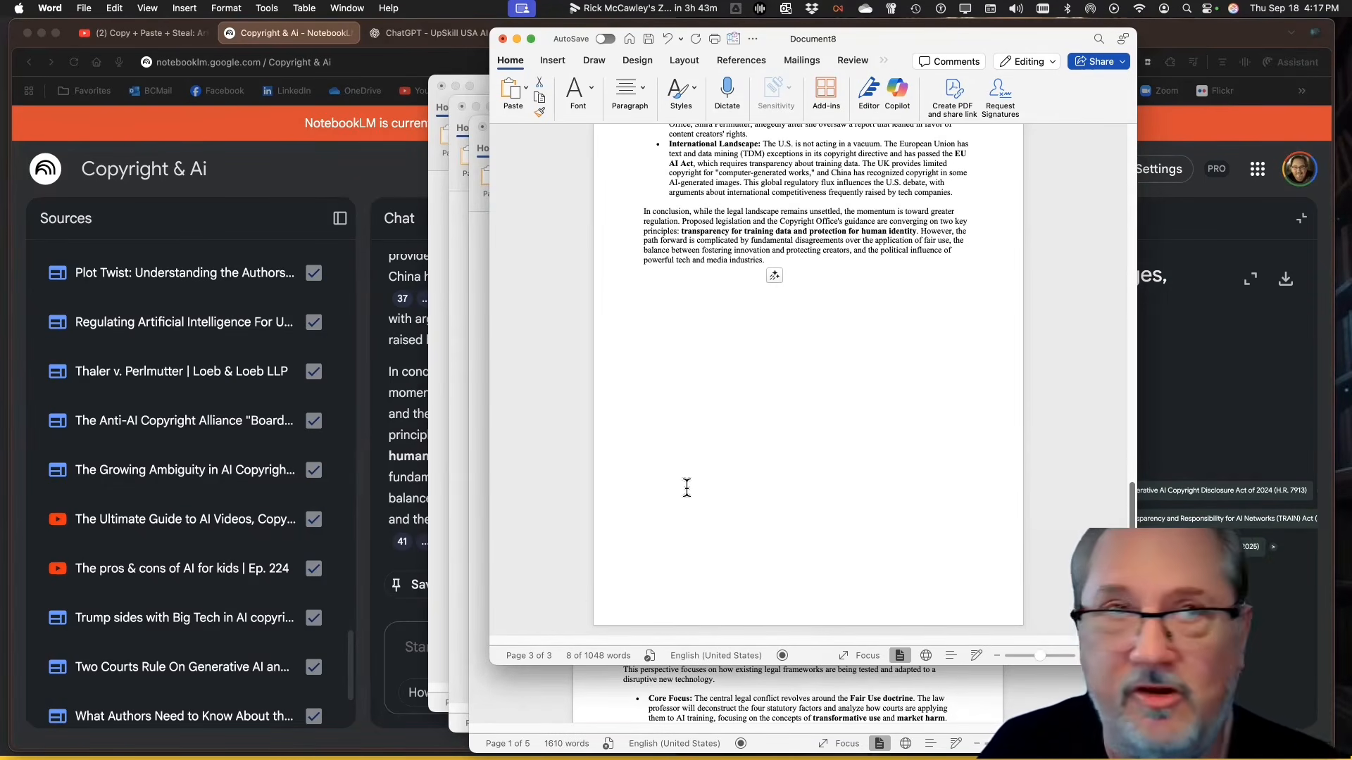
- Switch back to NotebookLM, open the "AI's Copyright Battle" Video Overview in place of the mind map, and return to the Studio overview
left_click(373, 194)
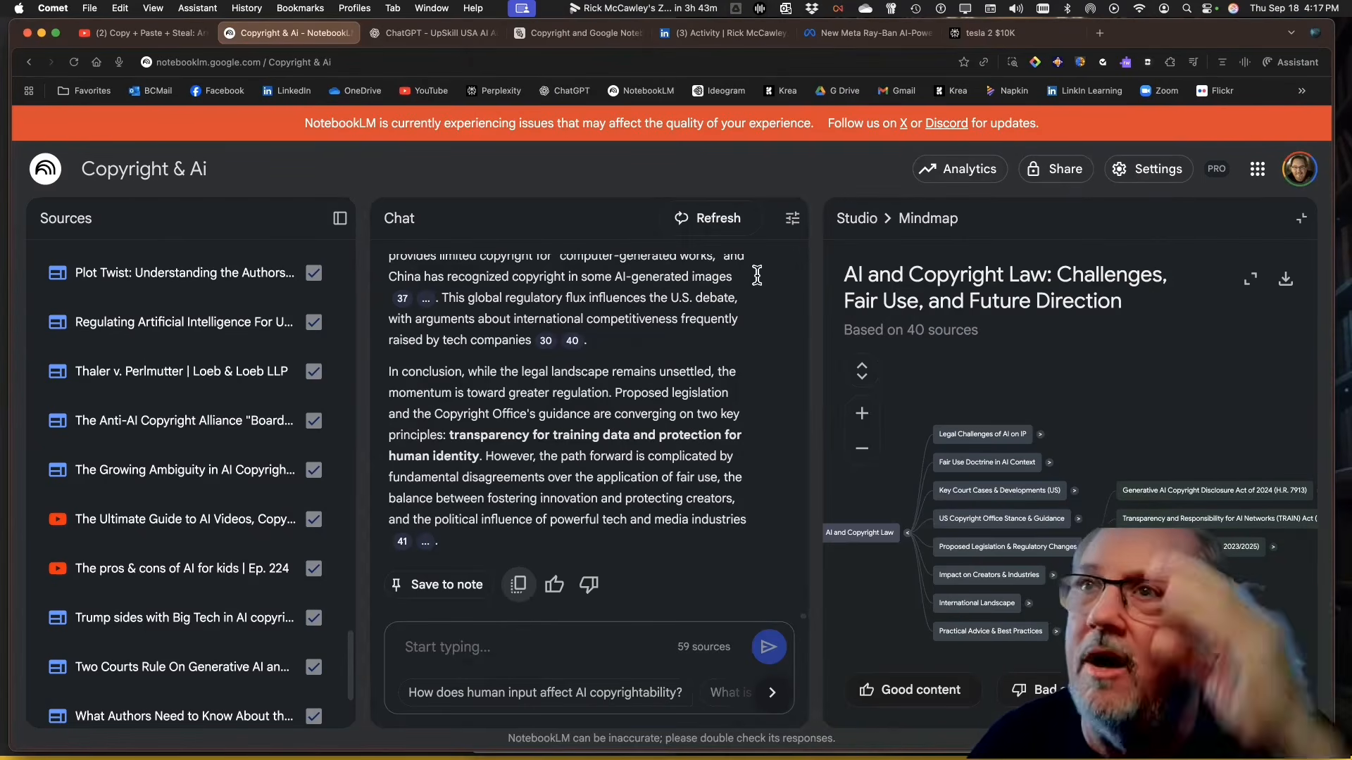
left_click(1298, 226)
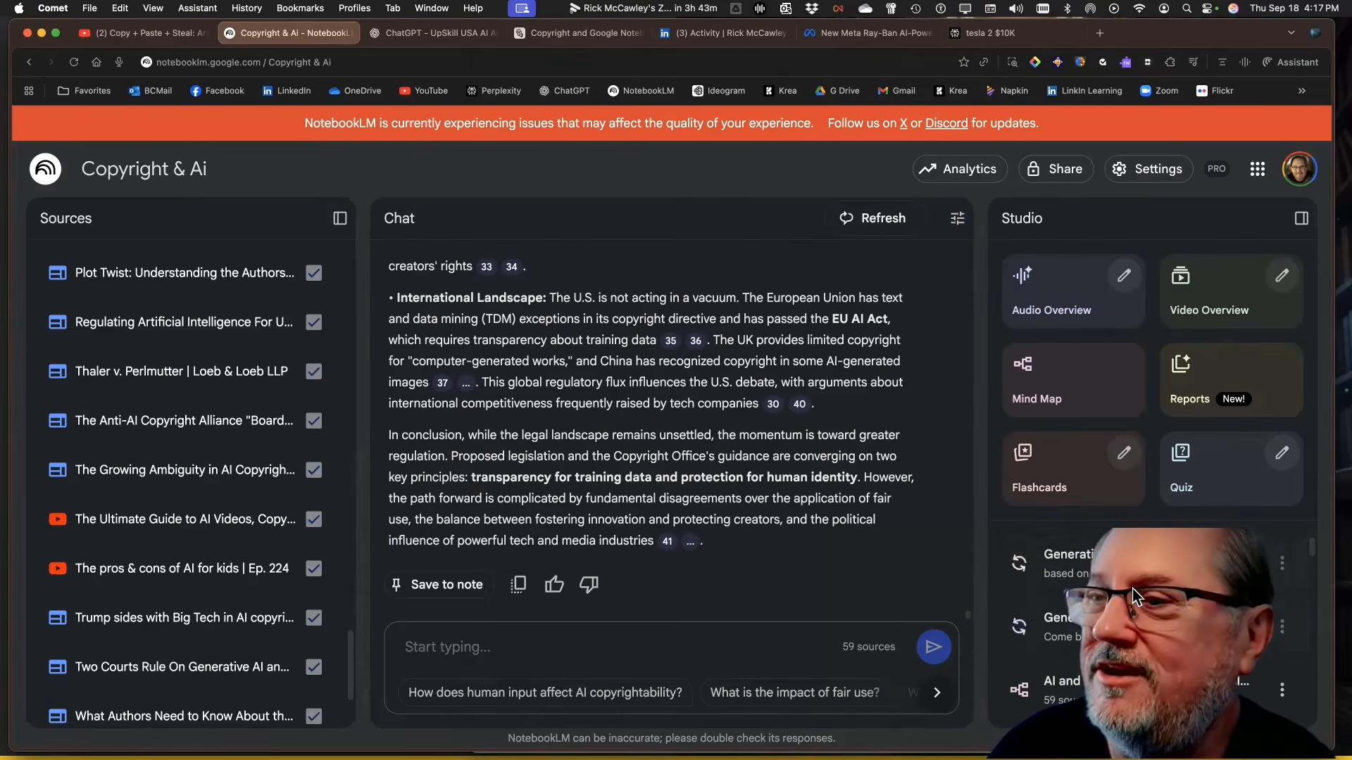
scroll(1312, 555, "down", 3)
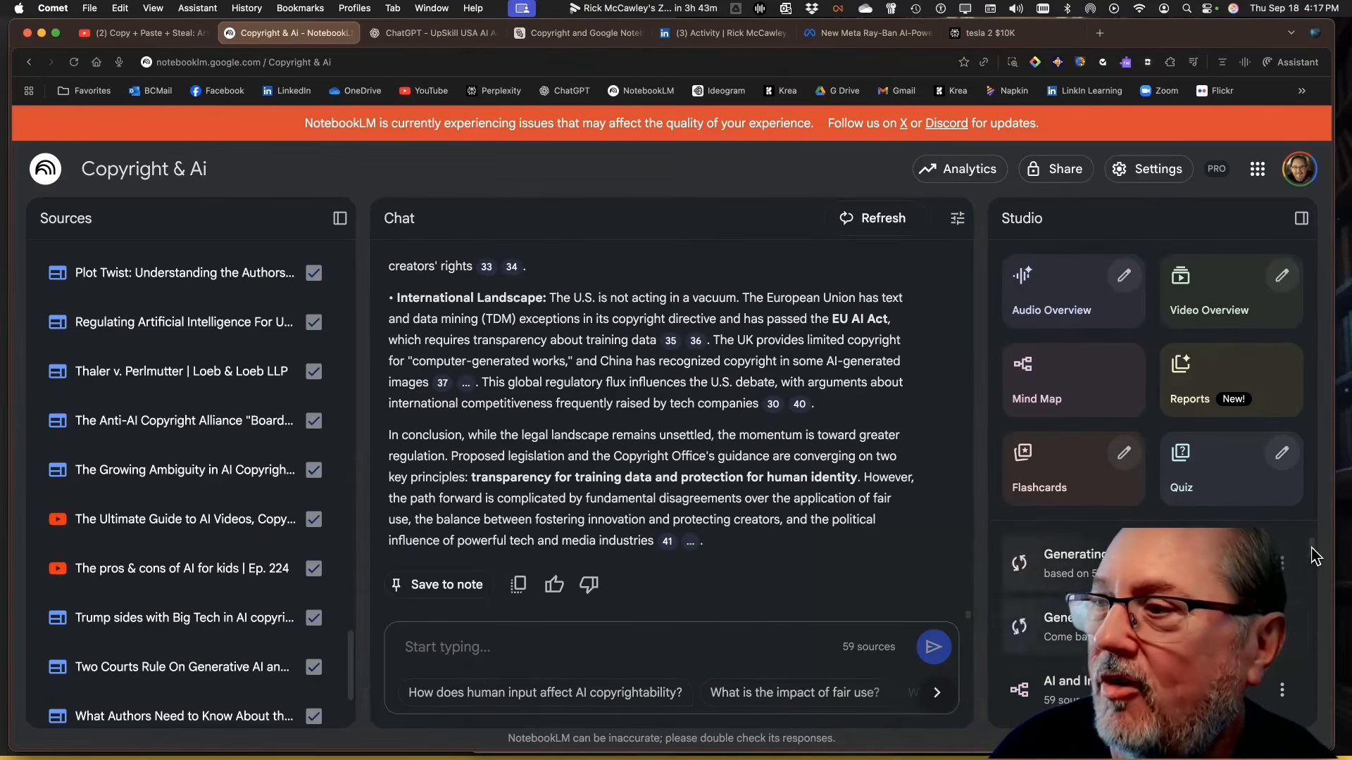
scroll(1303, 615, "down", 3)
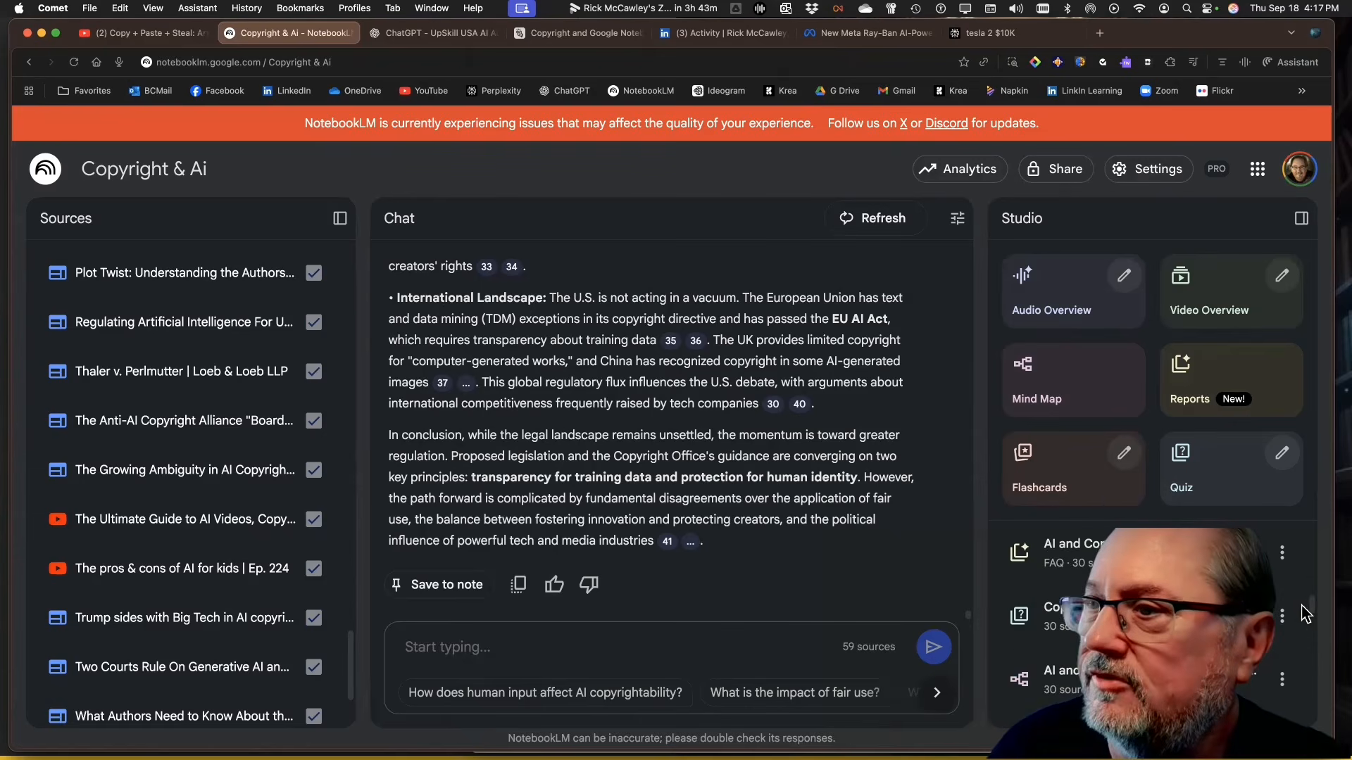
scroll(1298, 636, "down", 3)
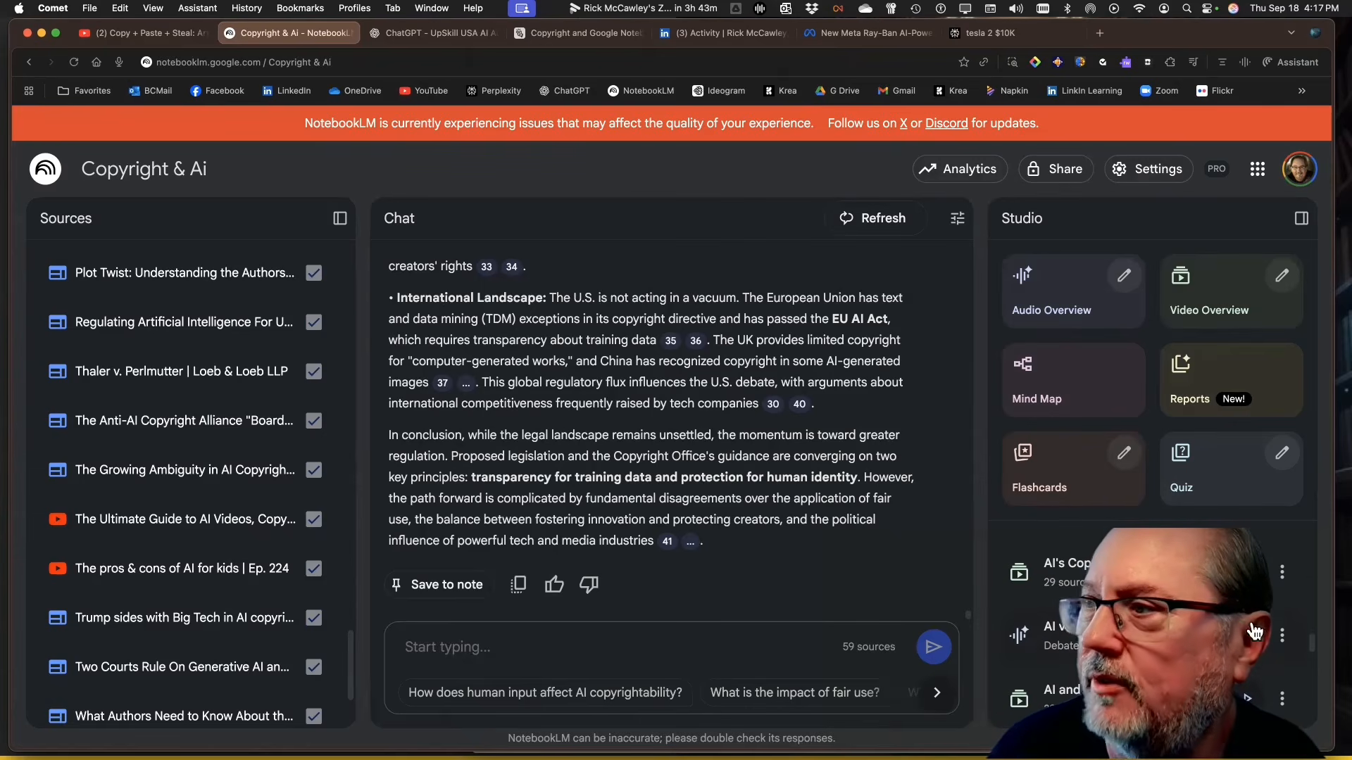
left_click(1246, 569)
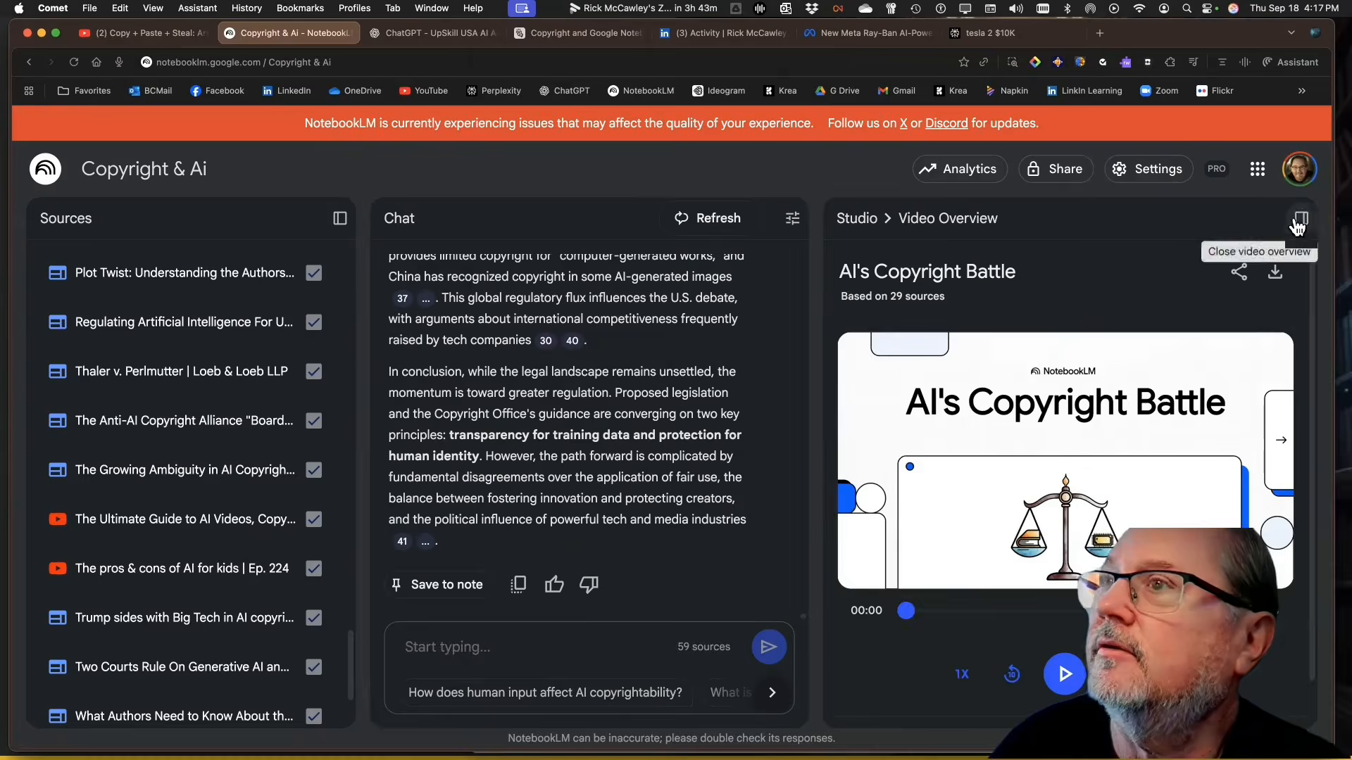
left_click(1303, 222)
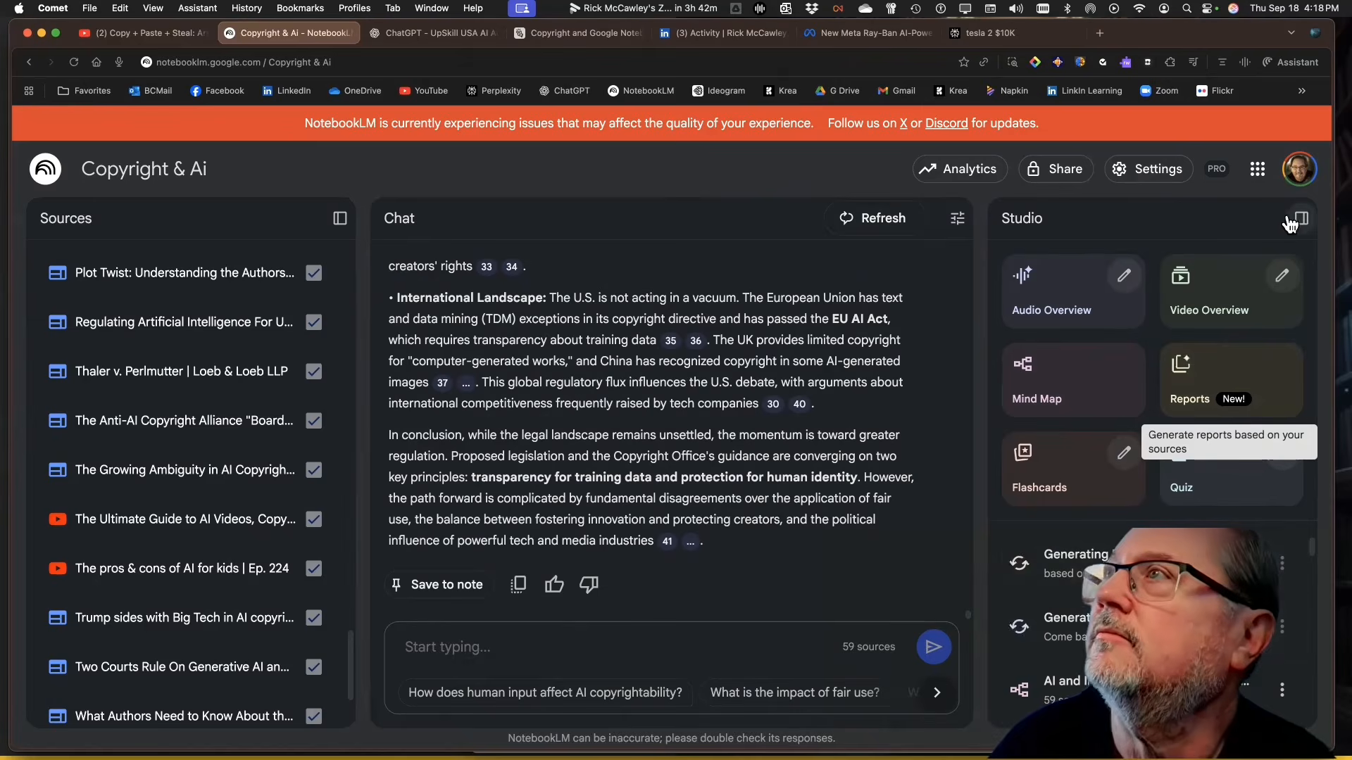
- Open the "AI's Copyright Battle" Video Overview from the Studio outputs and download the video
scroll(1078, 563, "down", 4)
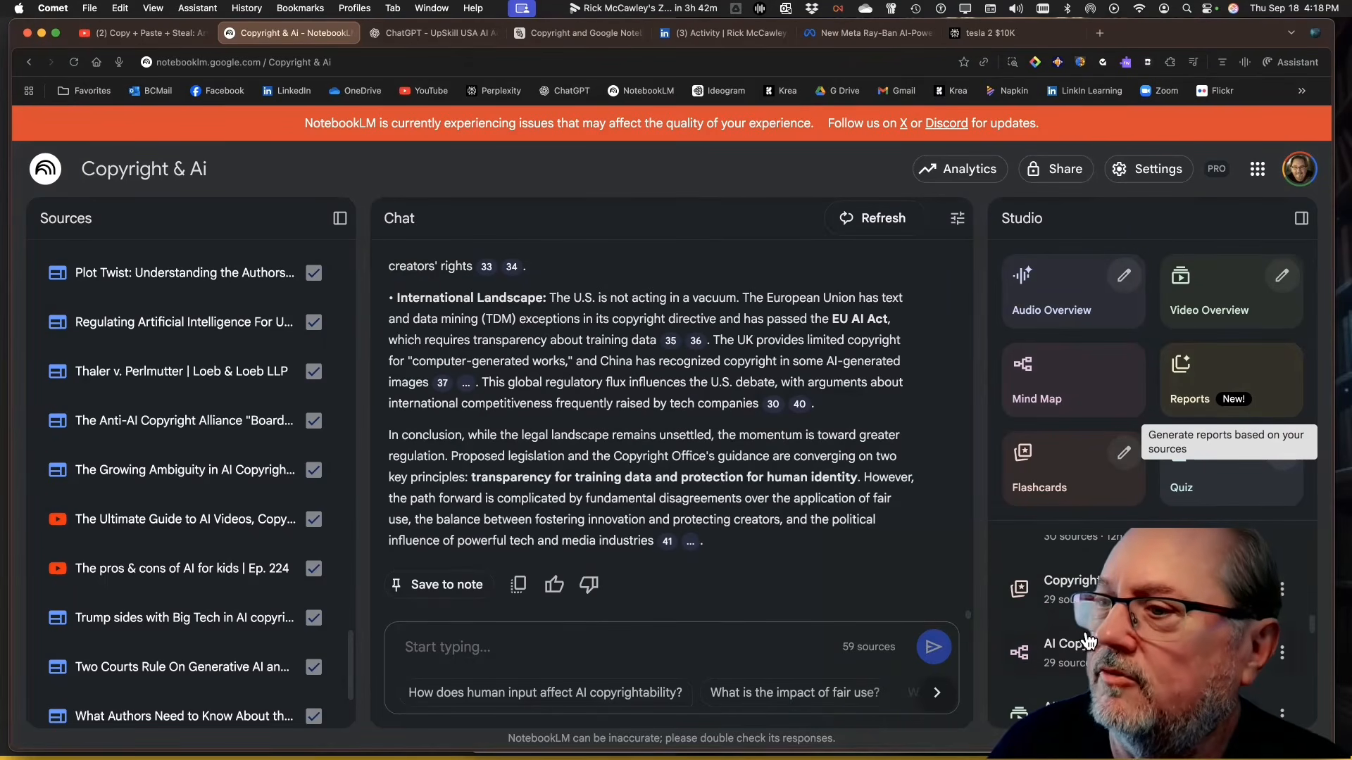
left_click(1056, 707)
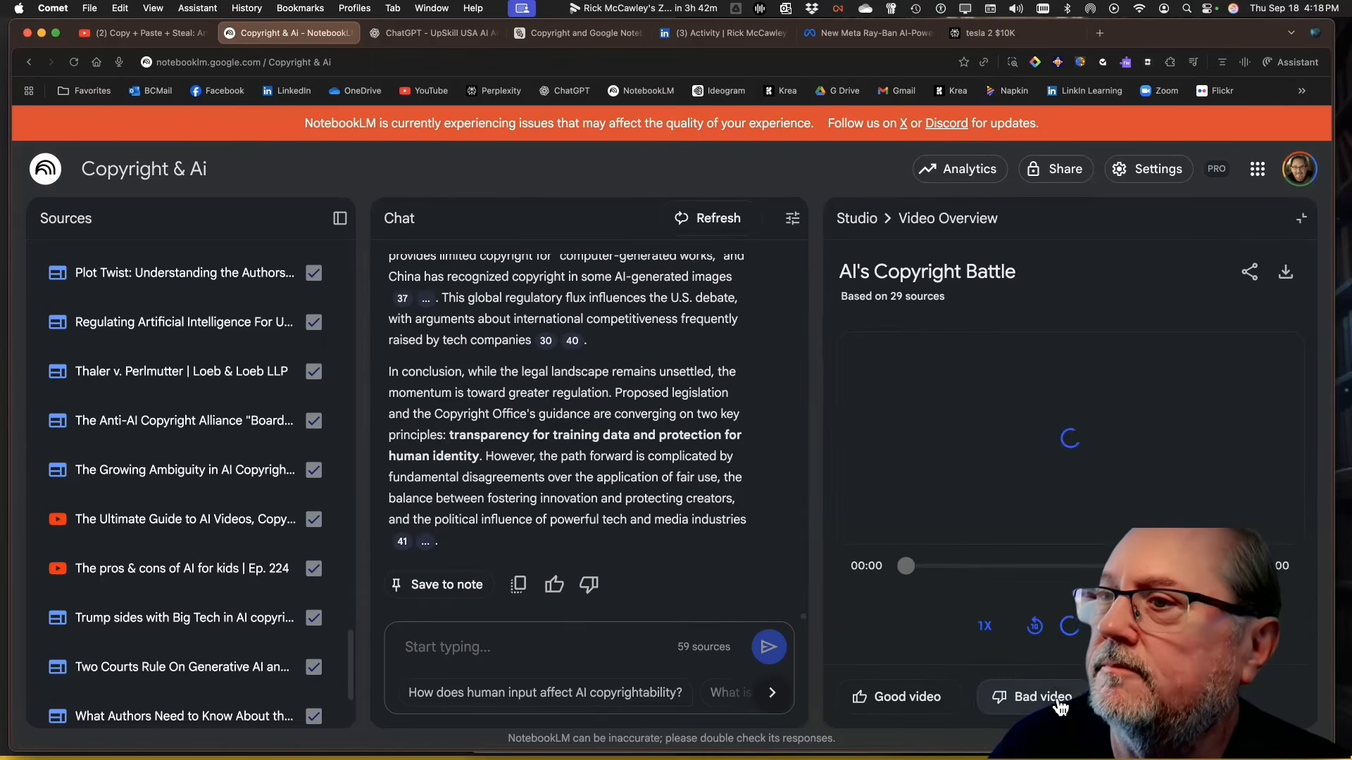
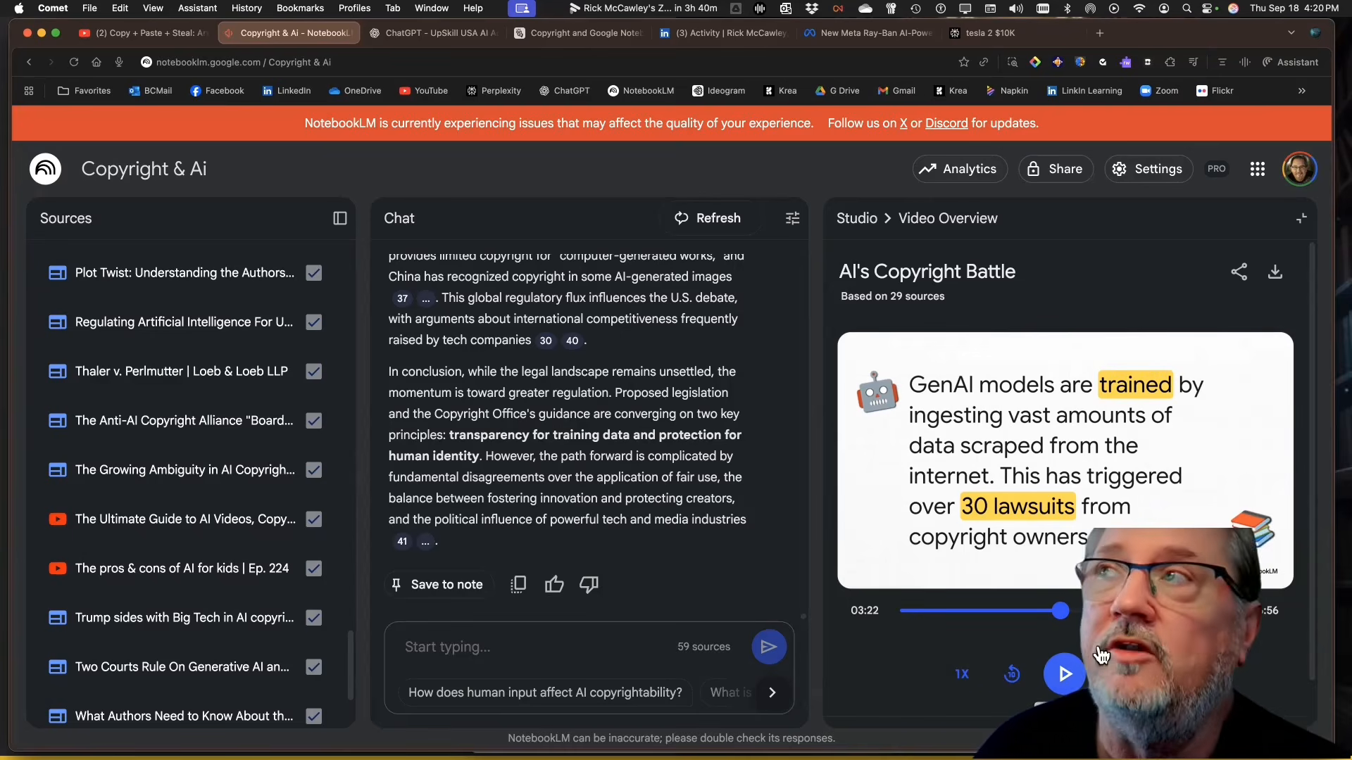
left_click(1275, 272)
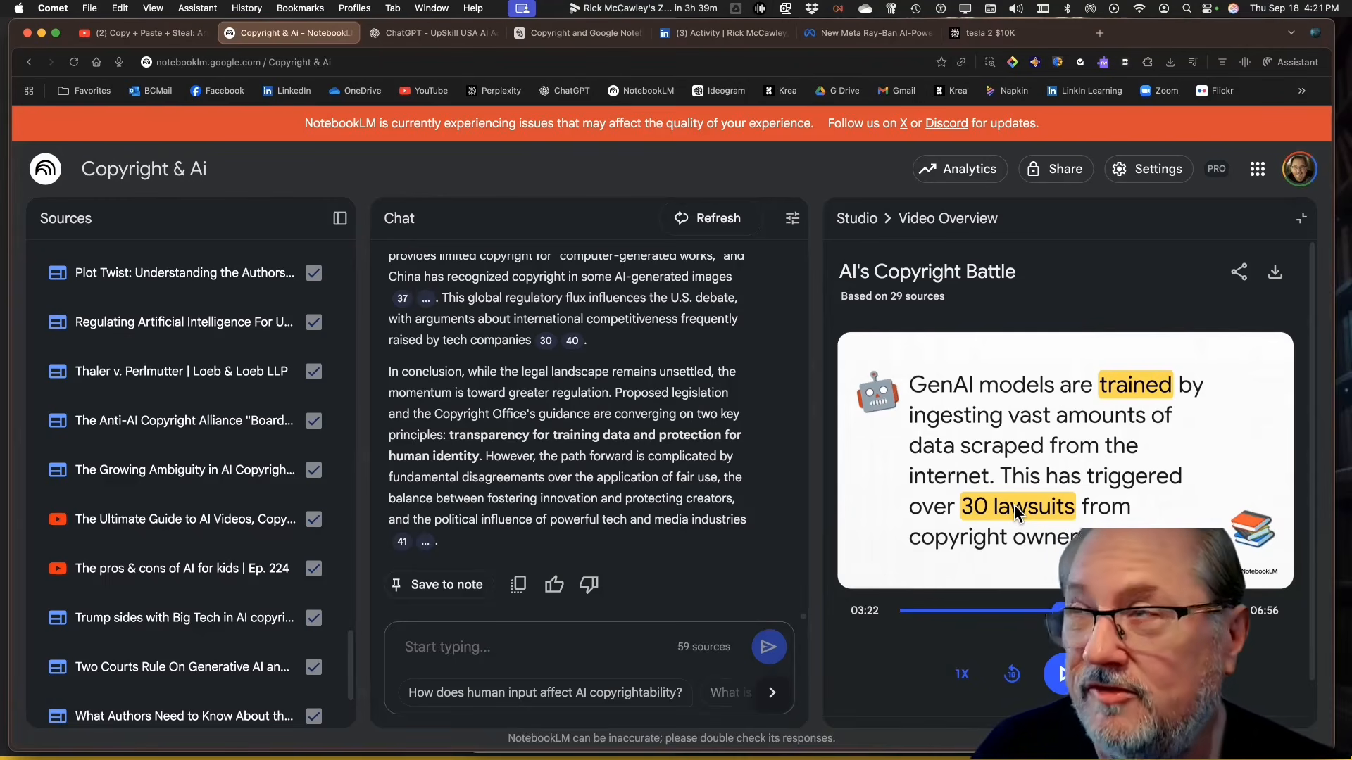
- Return to the Studio overview and view the Video Overview customization options without generating a new video
left_click(860, 219)
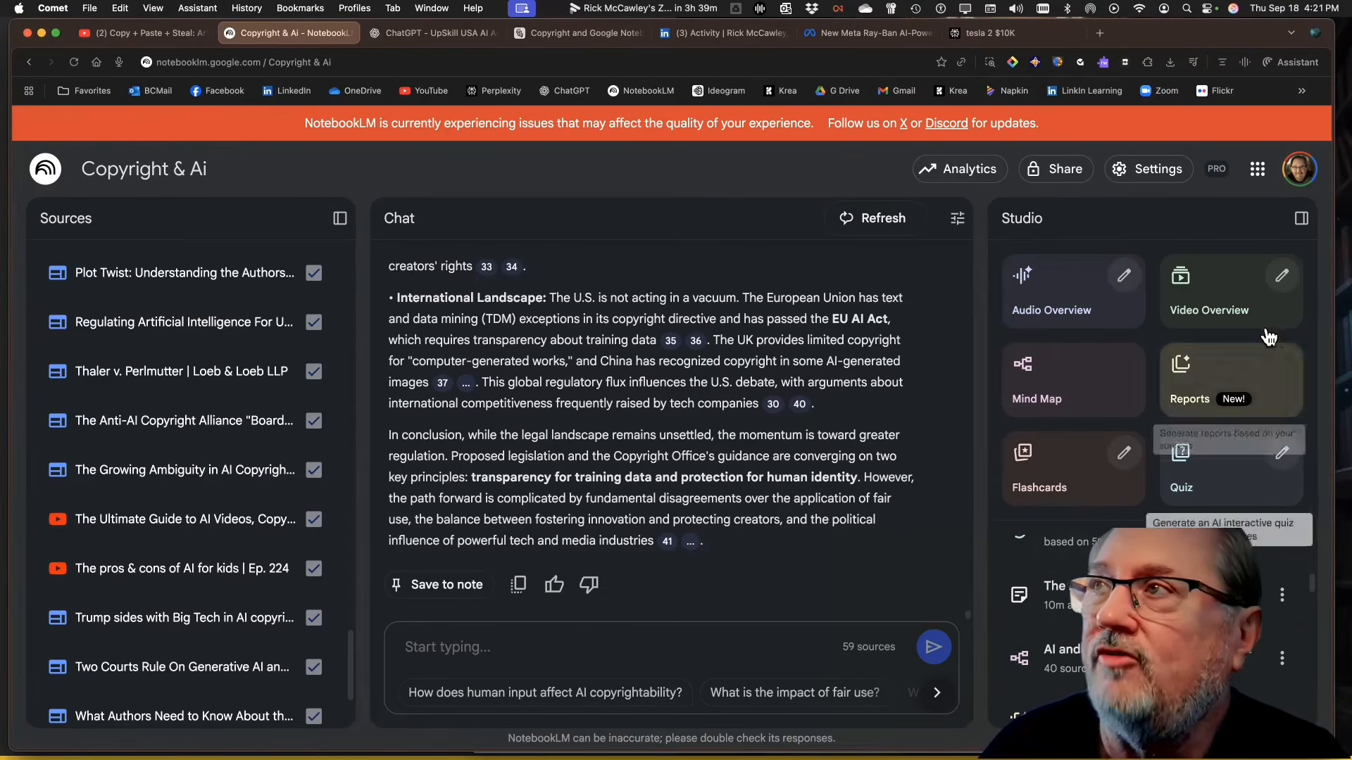
left_click(1283, 277)
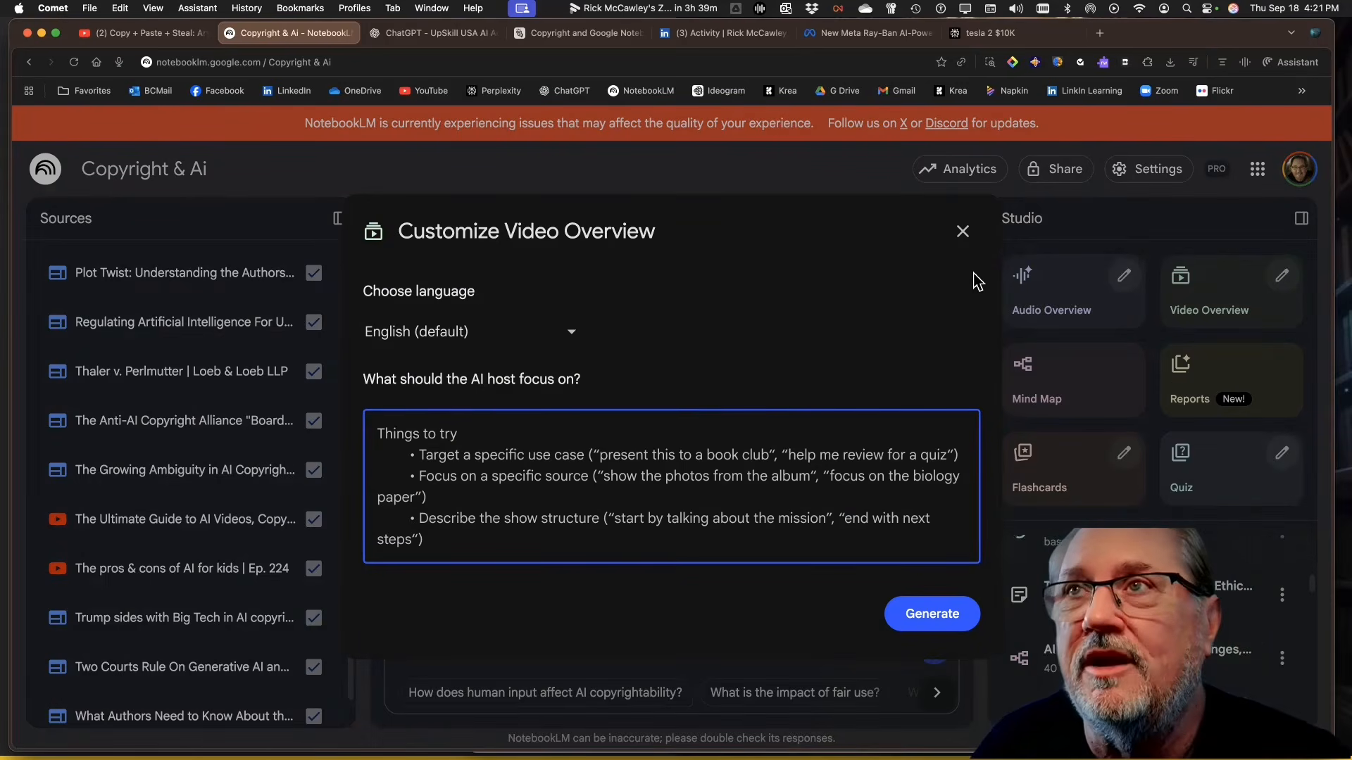
left_click(962, 232)
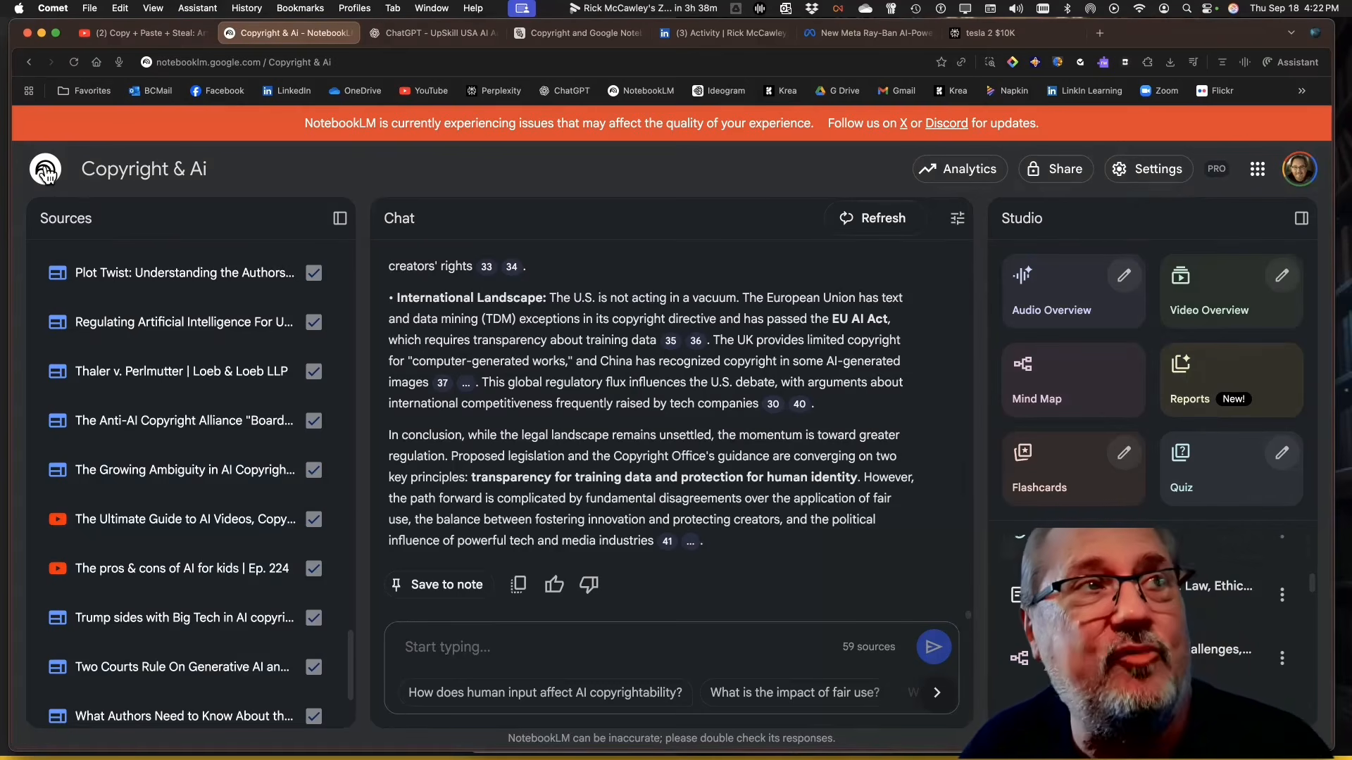
- Go to the notebook collection, open "Hotel Tech Trends: Transforming Hospitality" and bring up its "The AI-Powered Hotel" Video Overview
left_click(43, 171)
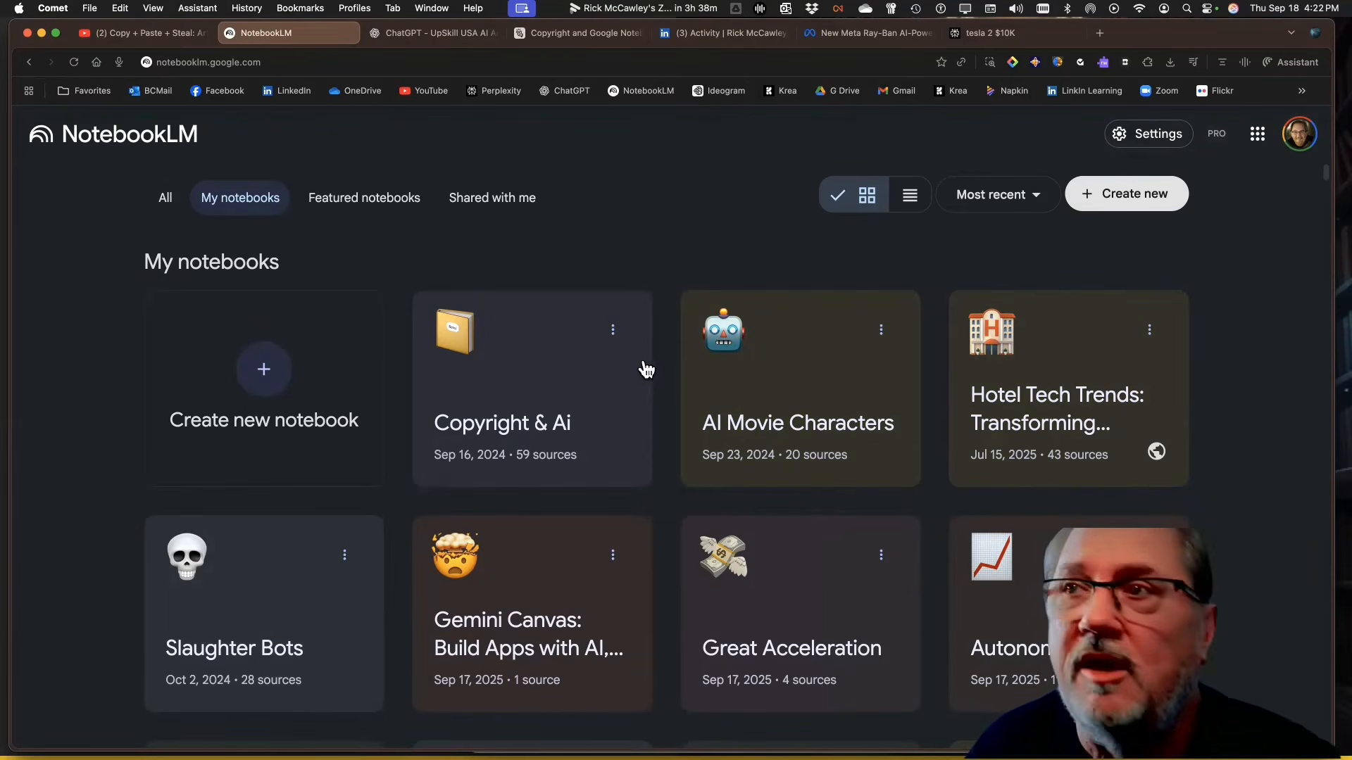
left_click(1087, 396)
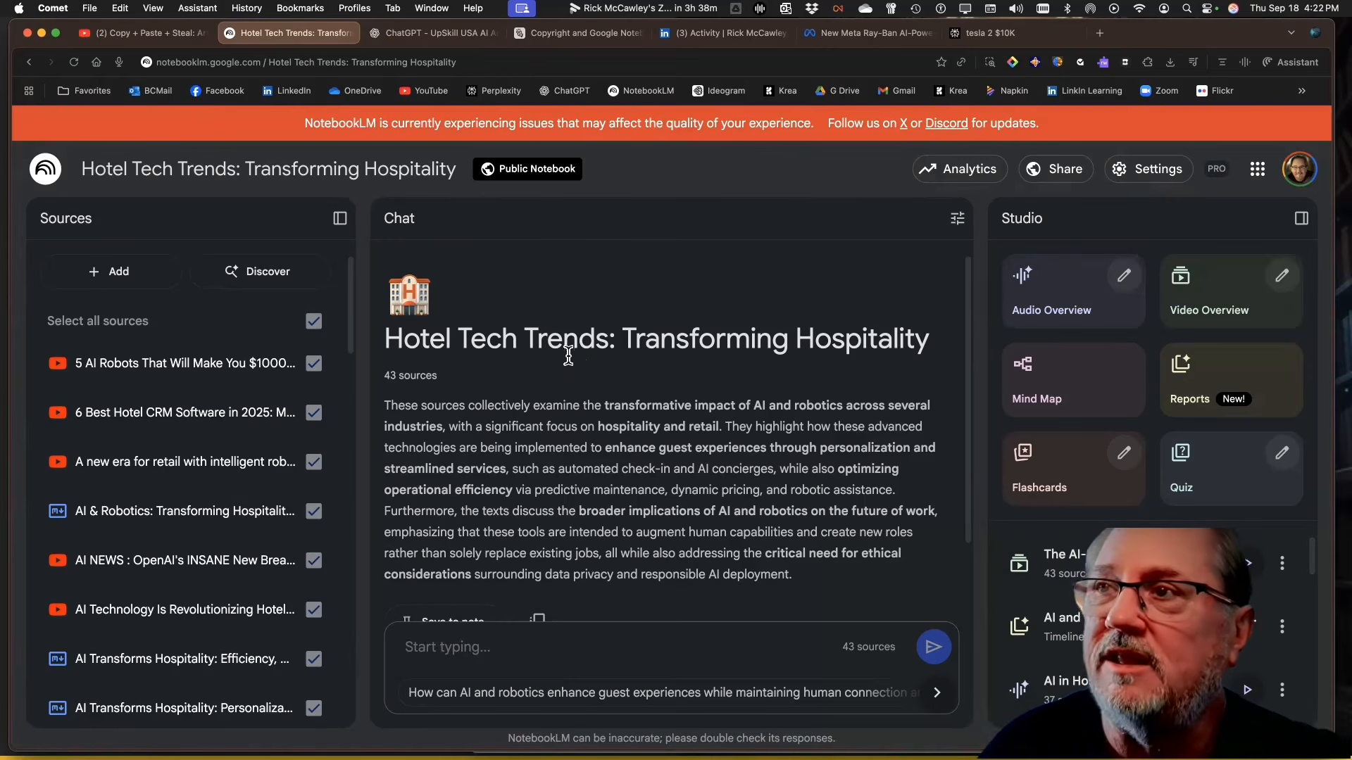
left_click(1063, 568)
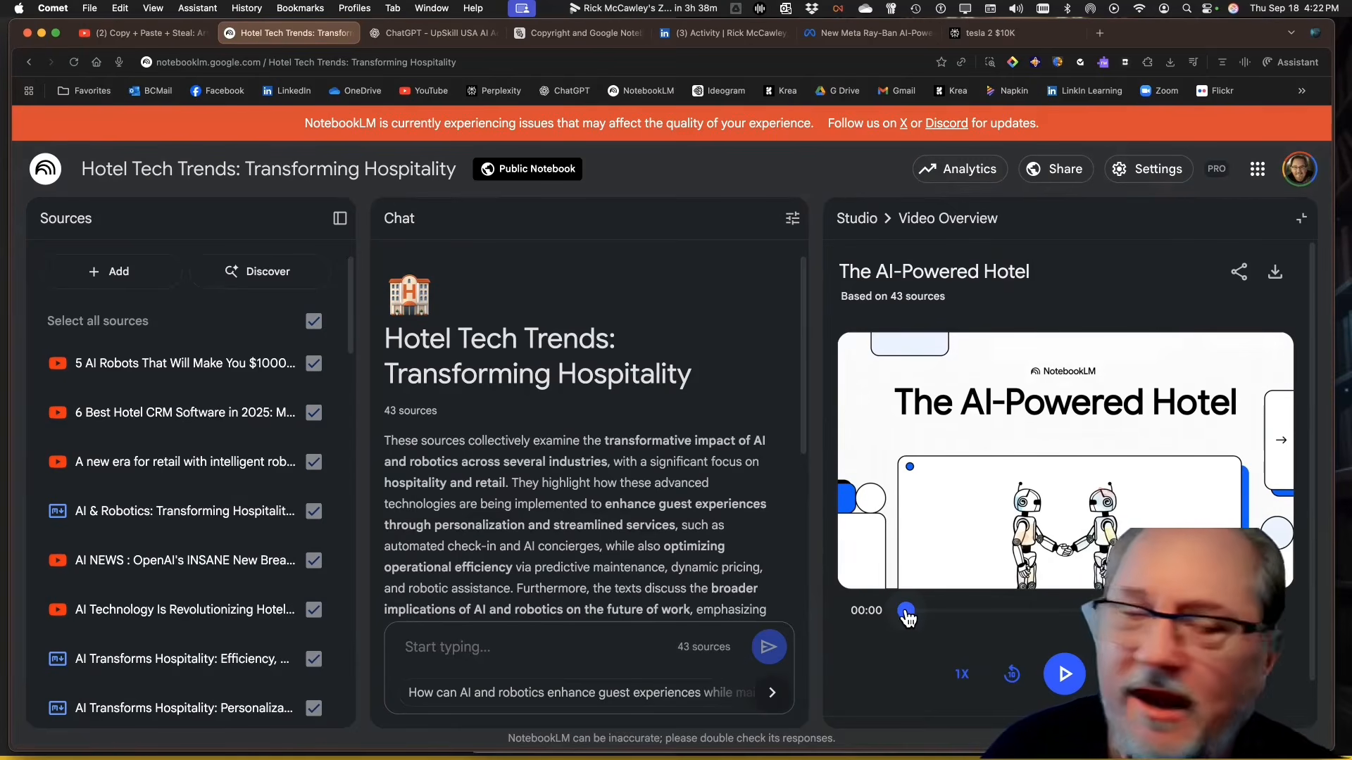
- Open the "Robots in Hotels" video source and examine its source guide summary and key topics
scroll(153, 442, "down", 20)
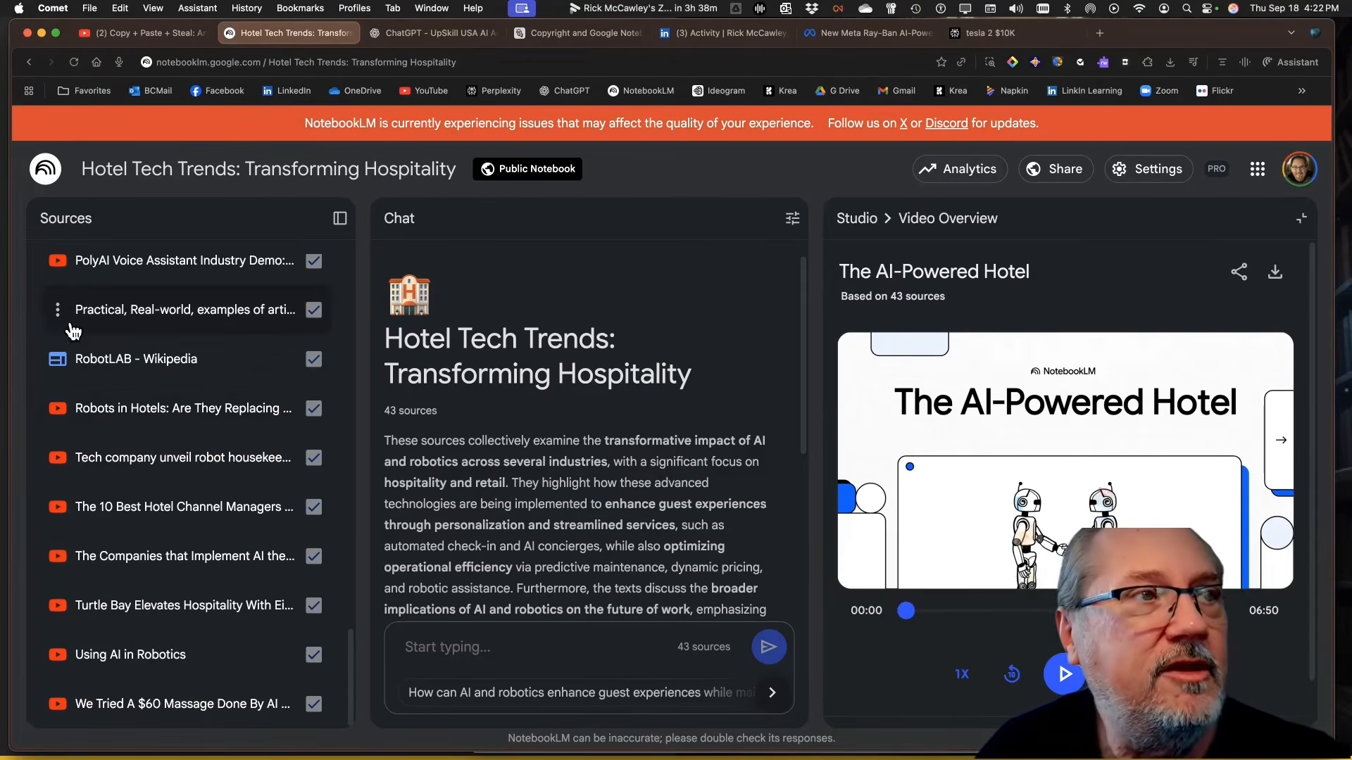
left_click(62, 410)
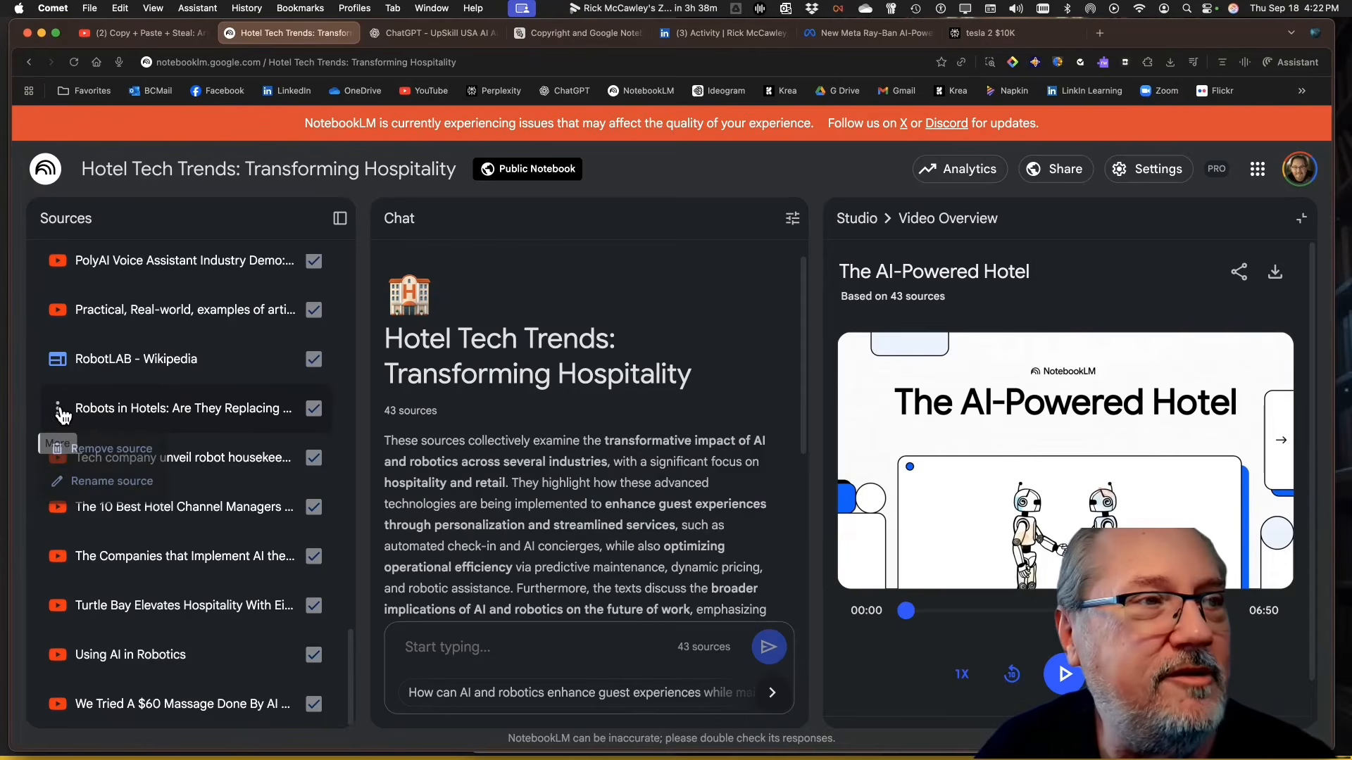
left_click(102, 416)
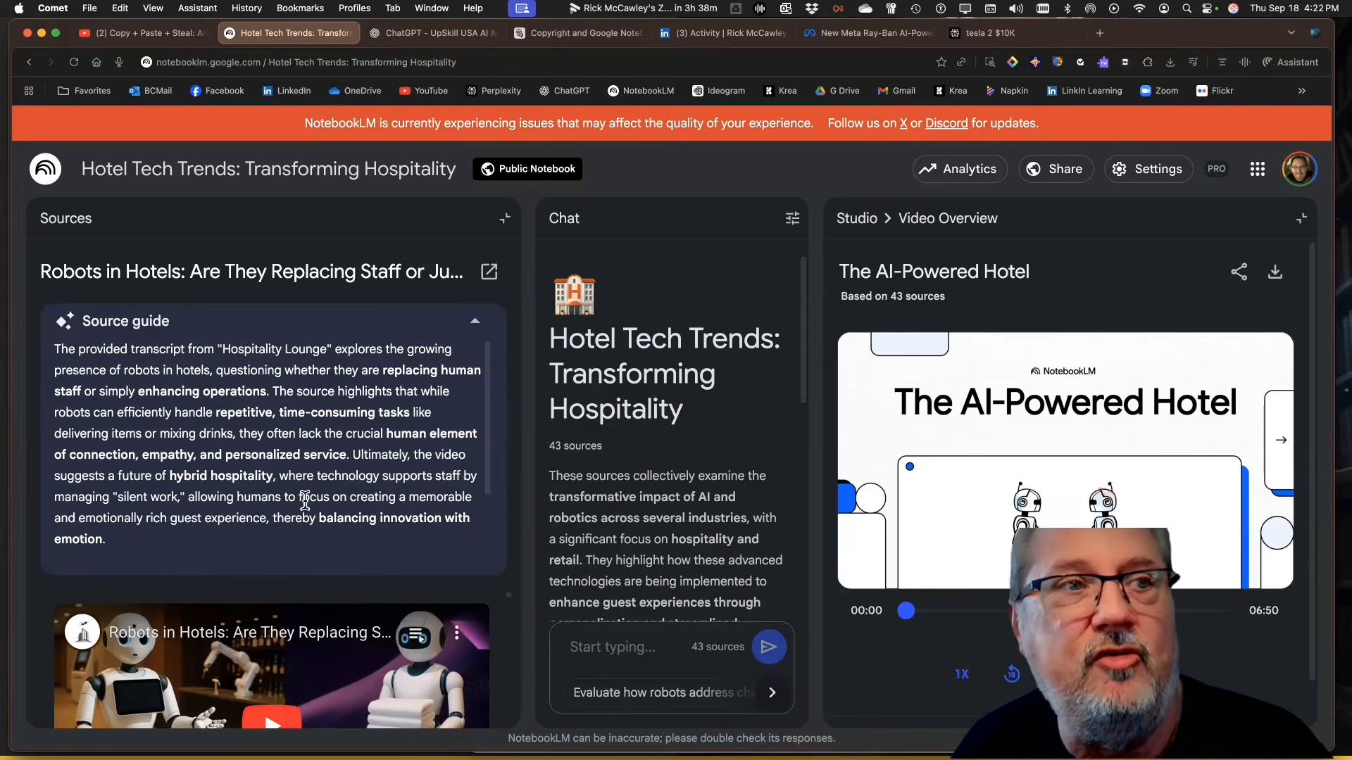
scroll(303, 503, "down", 3)
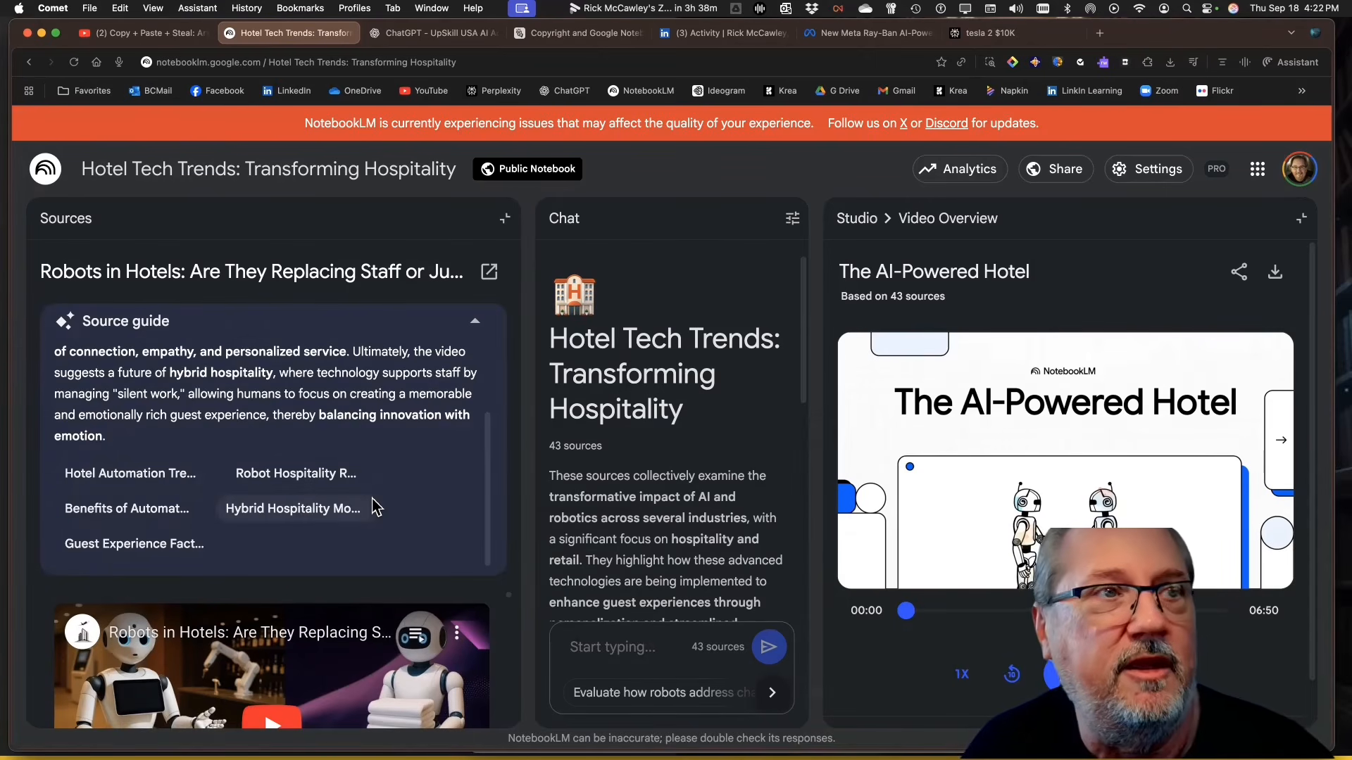
scroll(373, 507, "up", 3)
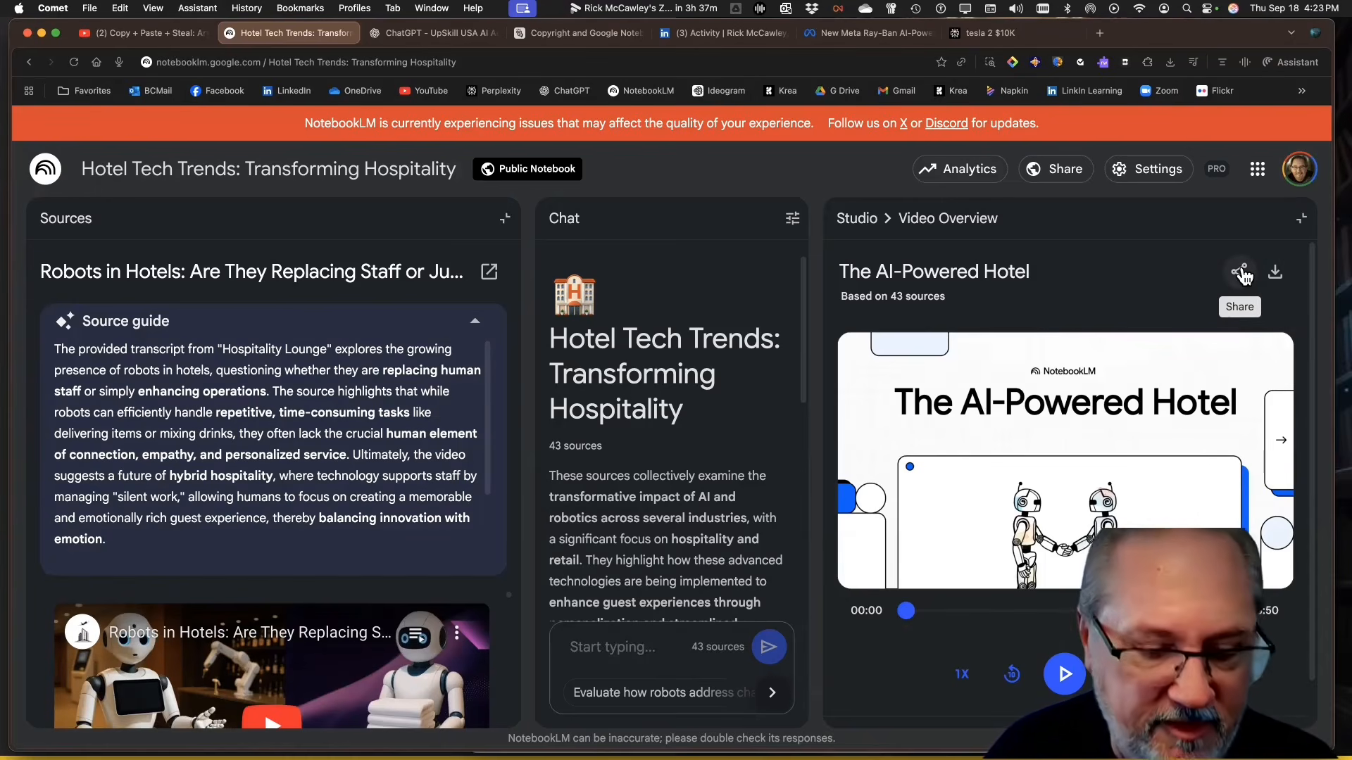
- Switch to the PowerPoint slide show and go back to the "The Vision of Alexandria" slide
key("super+Tab")
key("super+Tab")
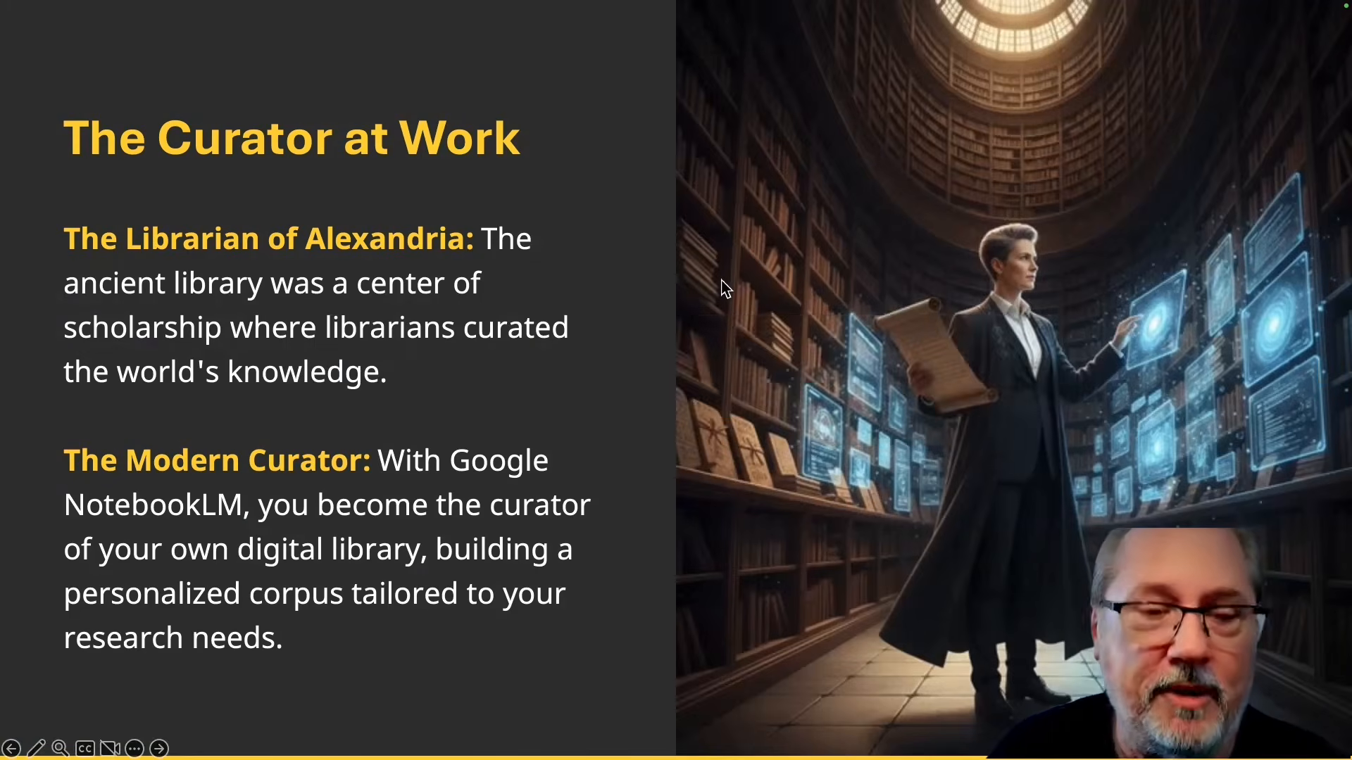
key("Left")
key("Left")
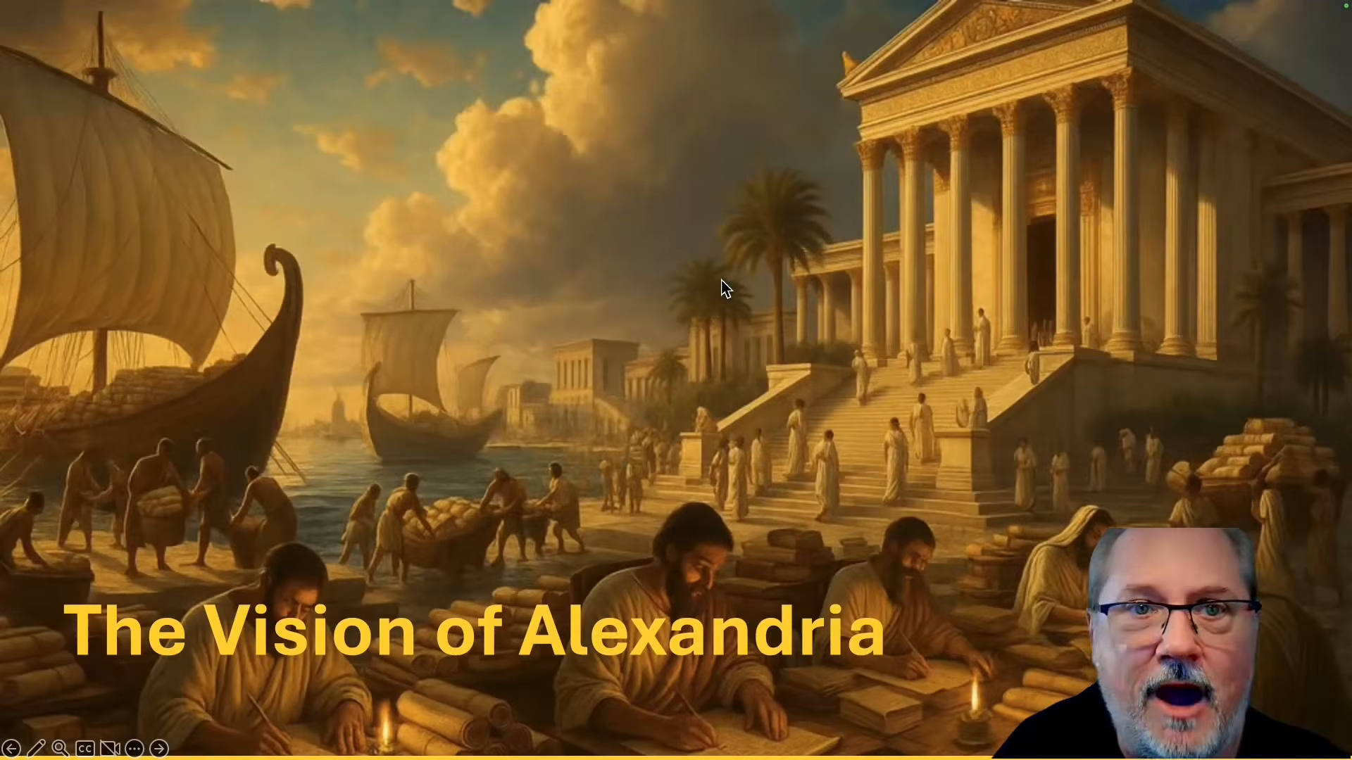